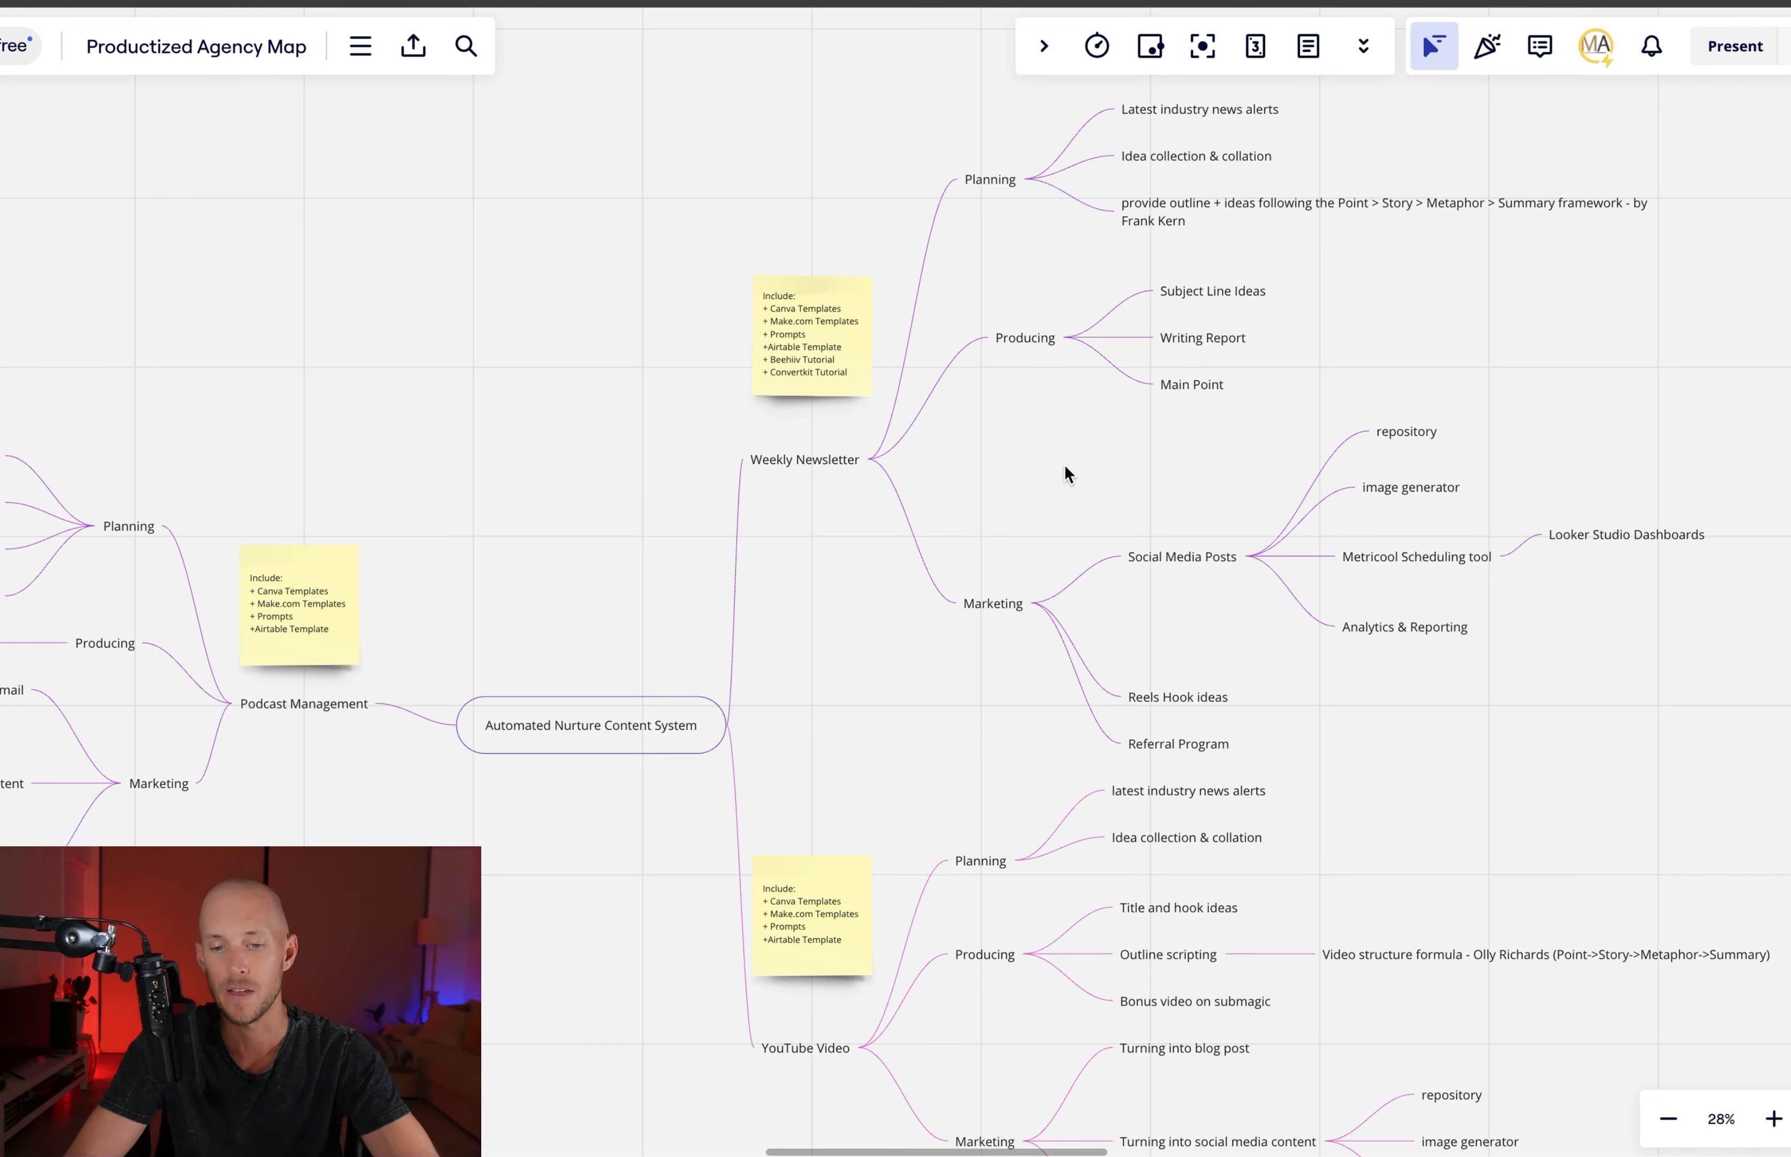
Examine the Automated Nurture Content System mind map, covering its Weekly Newsletter, YouTube Video and Podcast Management branches
scroll(1065, 474, "down", 3)
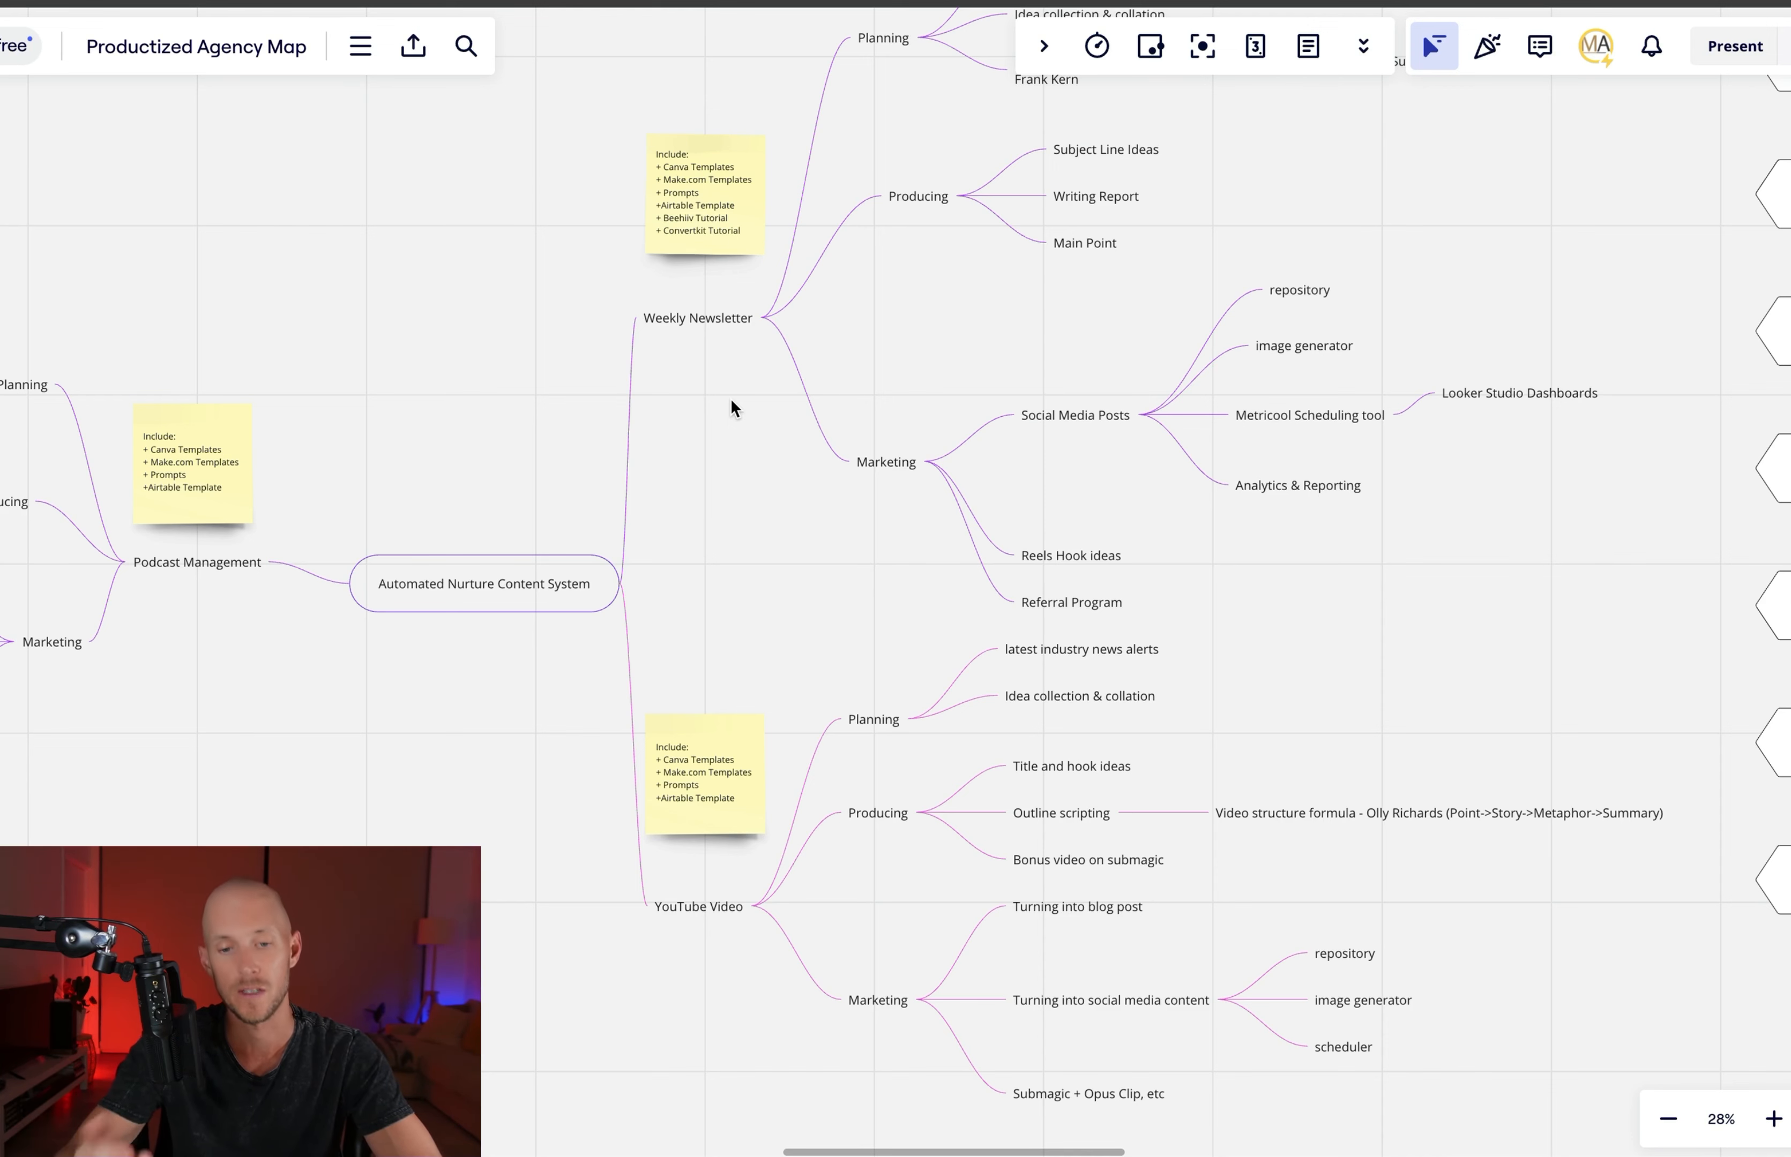
scroll(730, 402, "down", 5)
scroll(731, 399, "down", 1)
scroll(730, 398, "right", 1)
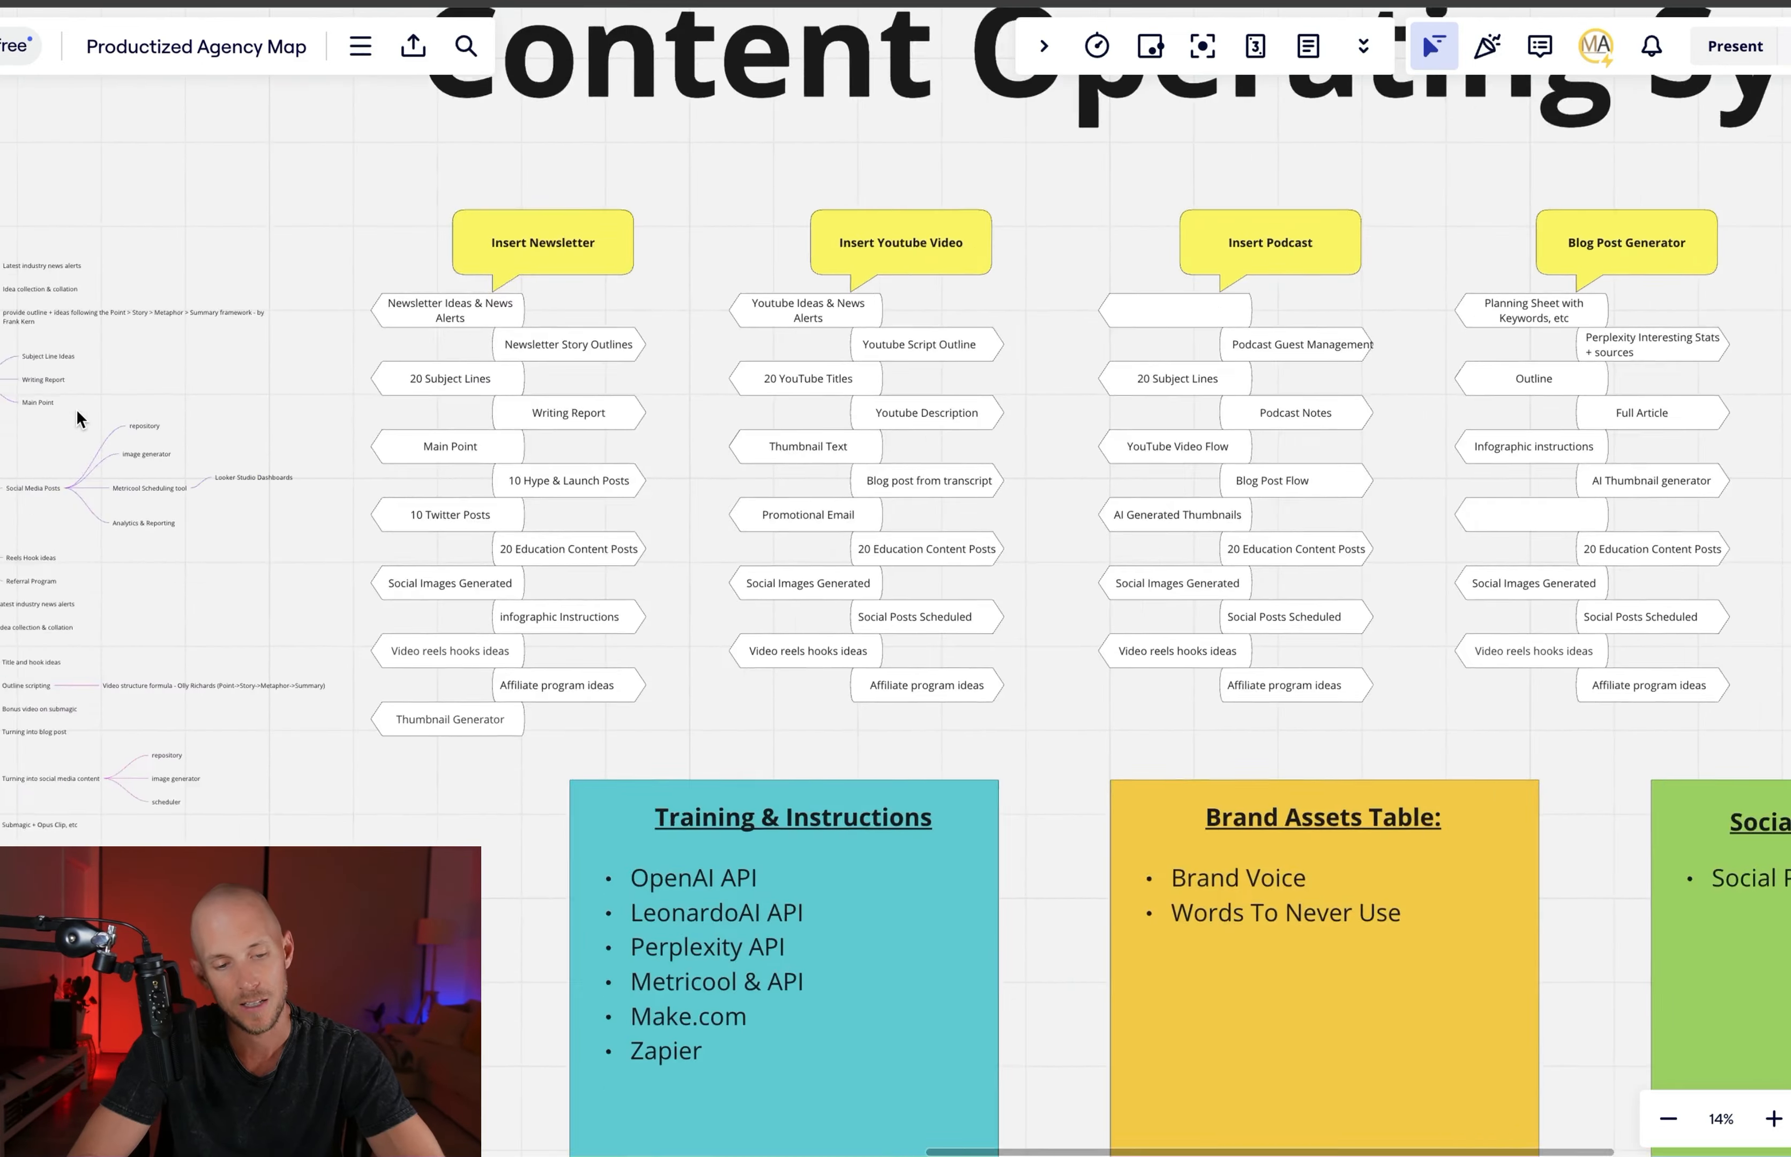
scroll(76, 409, "left", 10)
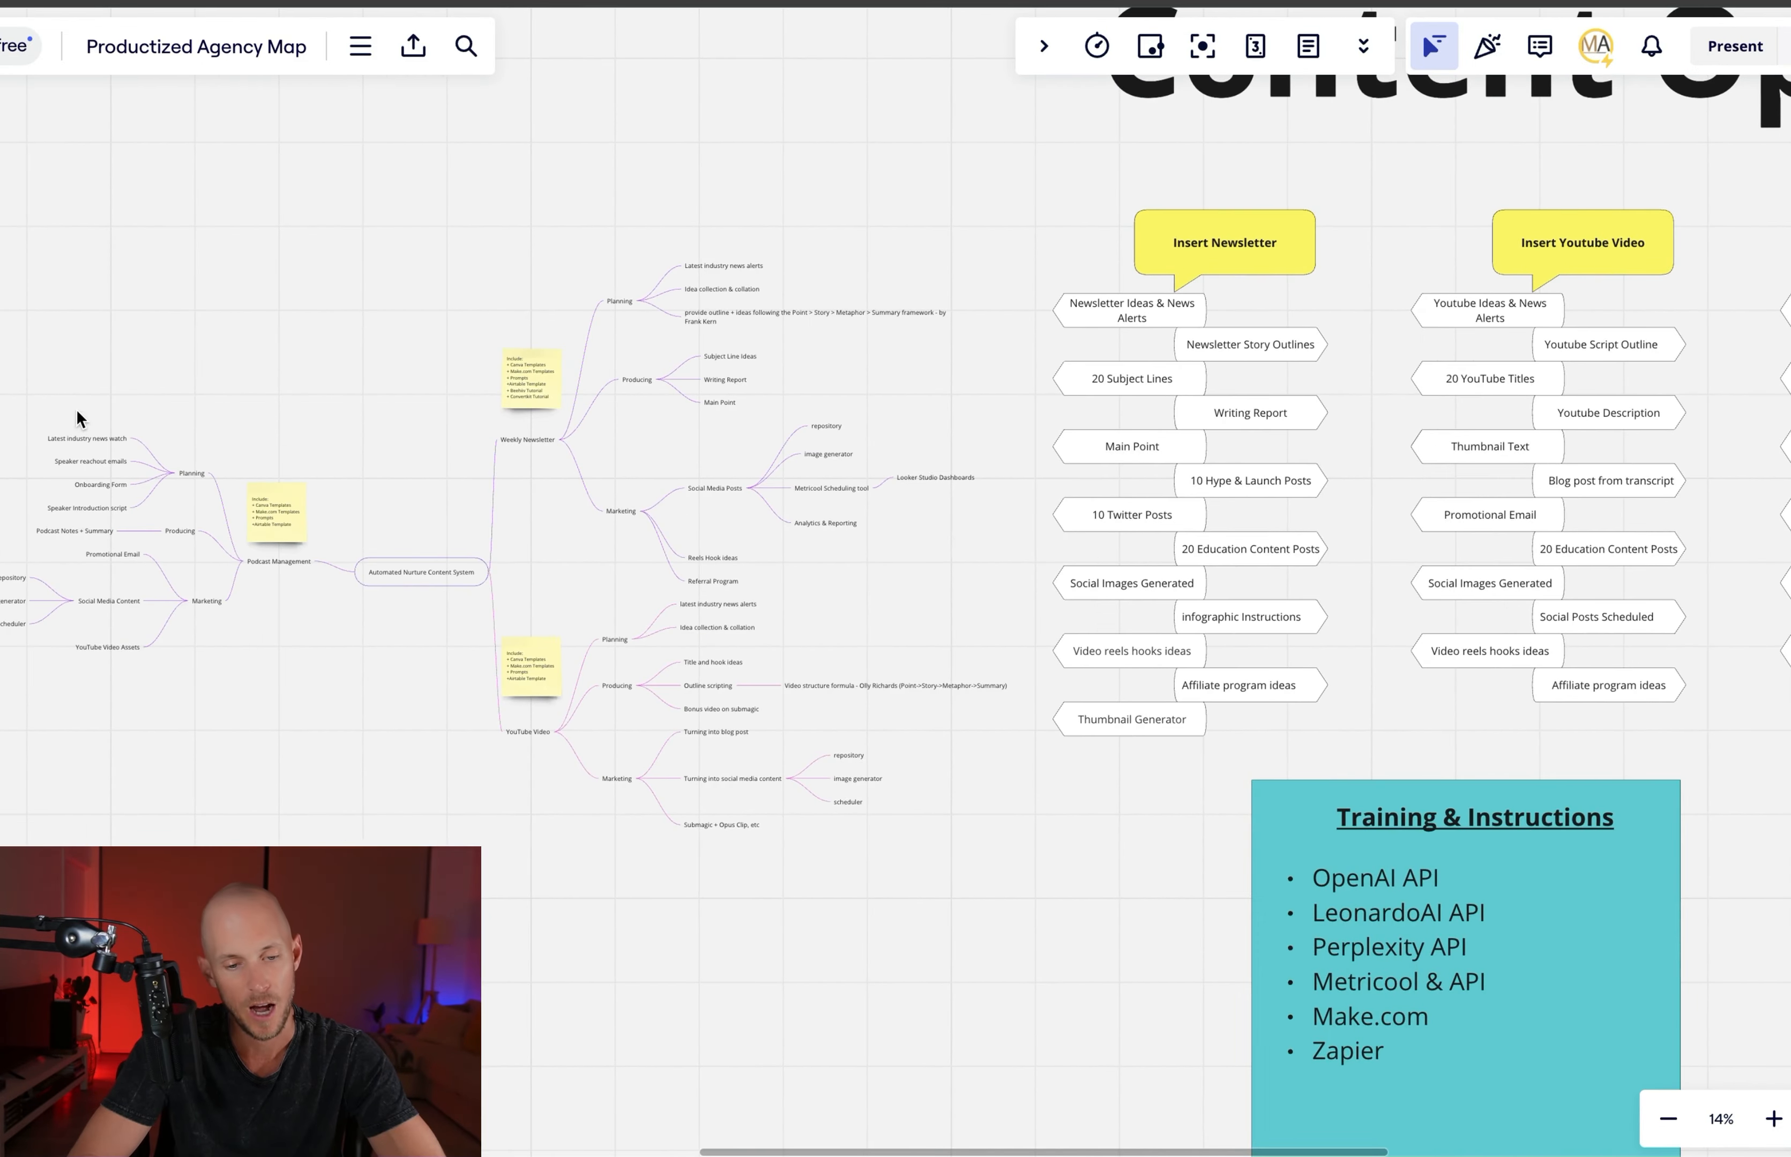
scroll(691, 433, "right", 5)
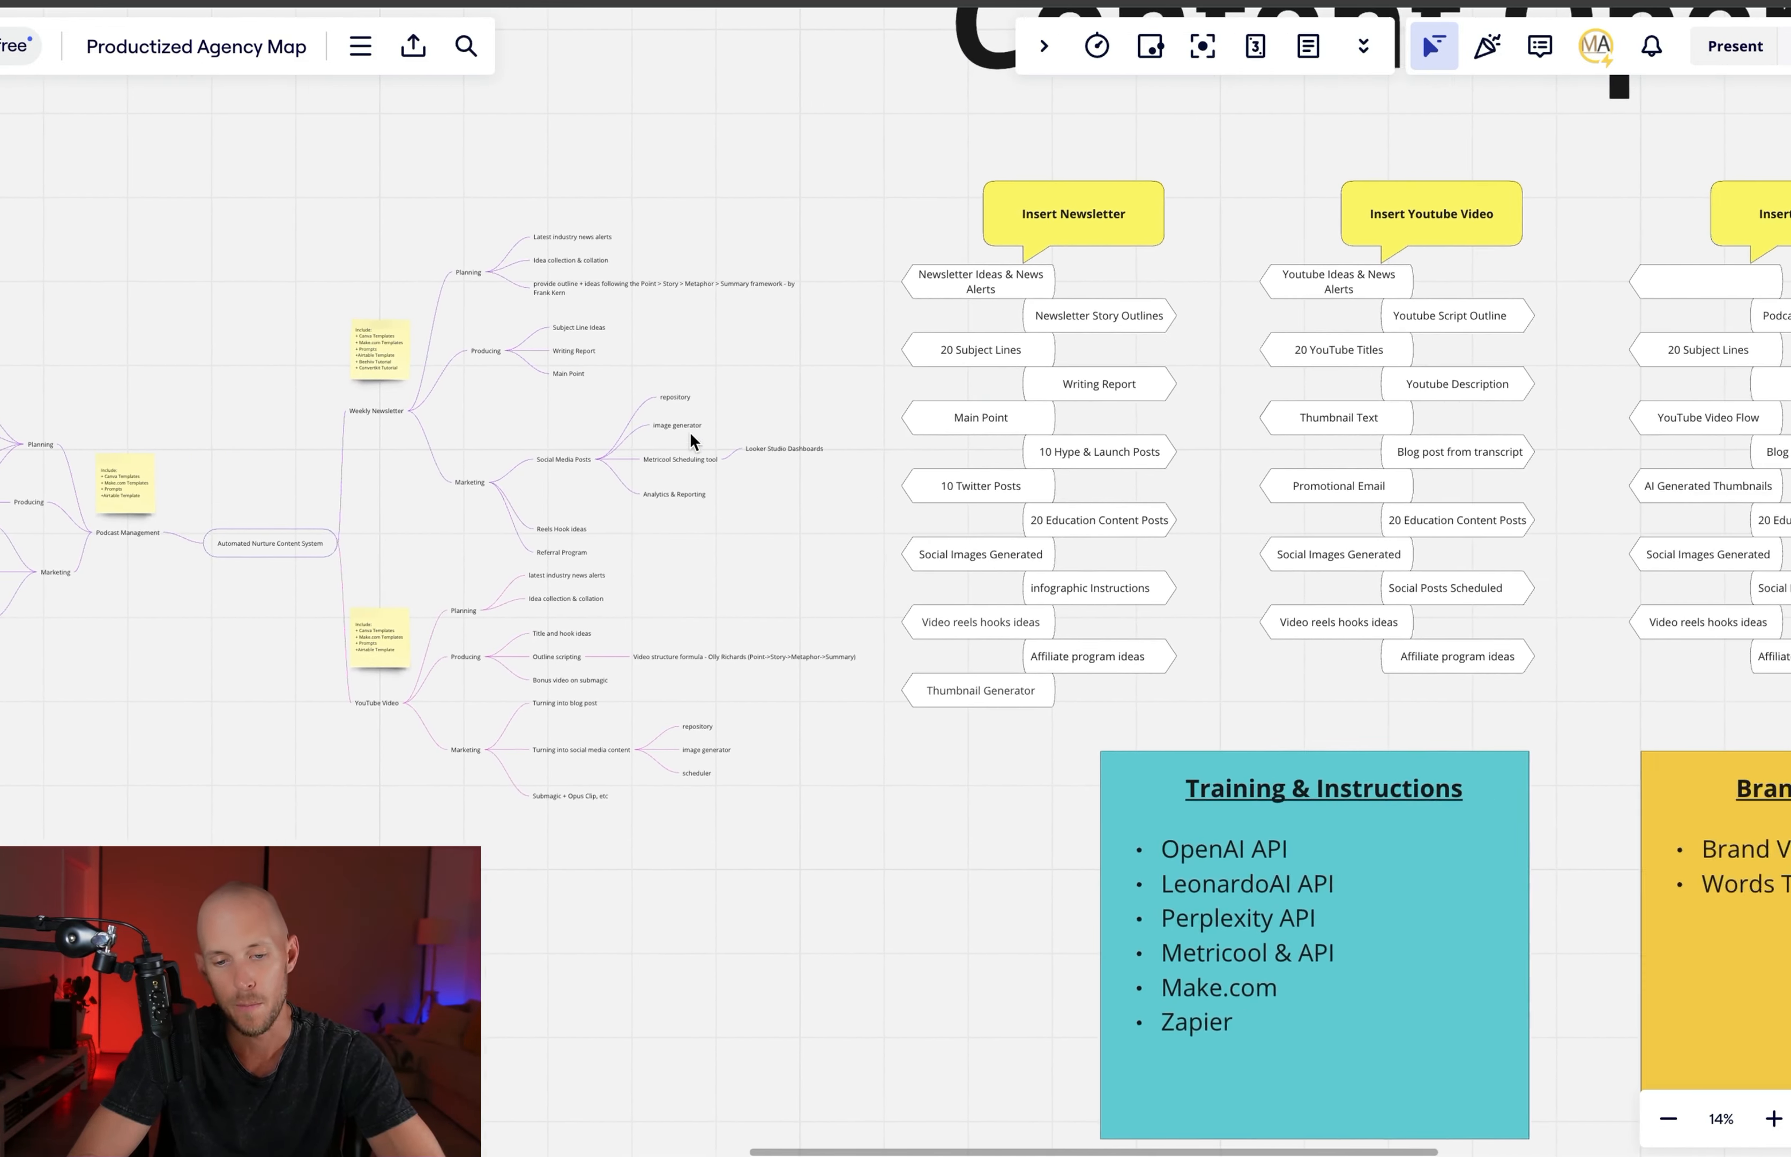
Examine the Content Operating System columns, from Insert Newsletter to the virtual summit transcript, and the training, brand assets and social dashboard boxes beneath them
scroll(691, 433, "up", 1)
scroll(691, 433, "right", 8)
scroll(690, 433, "down", 2)
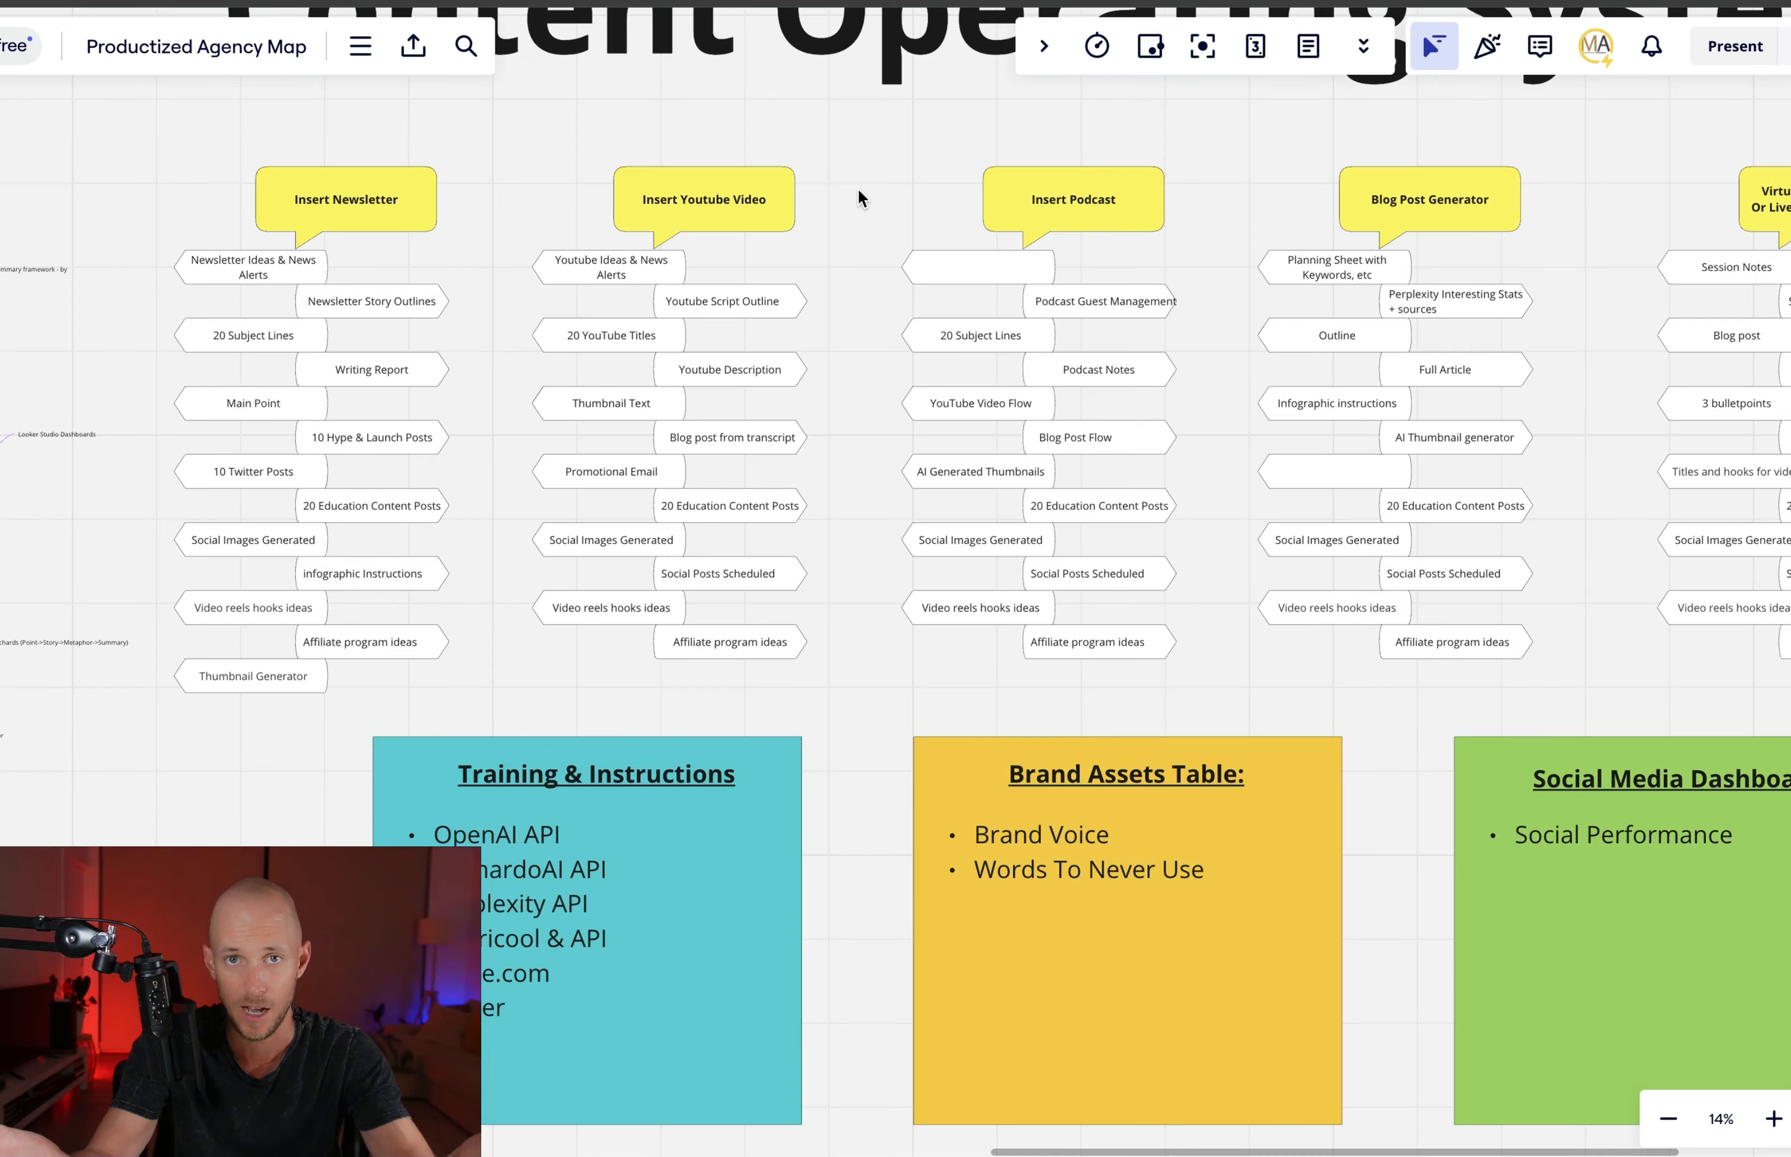
scroll(1169, 482, "down", 4)
scroll(1169, 482, "right", 4)
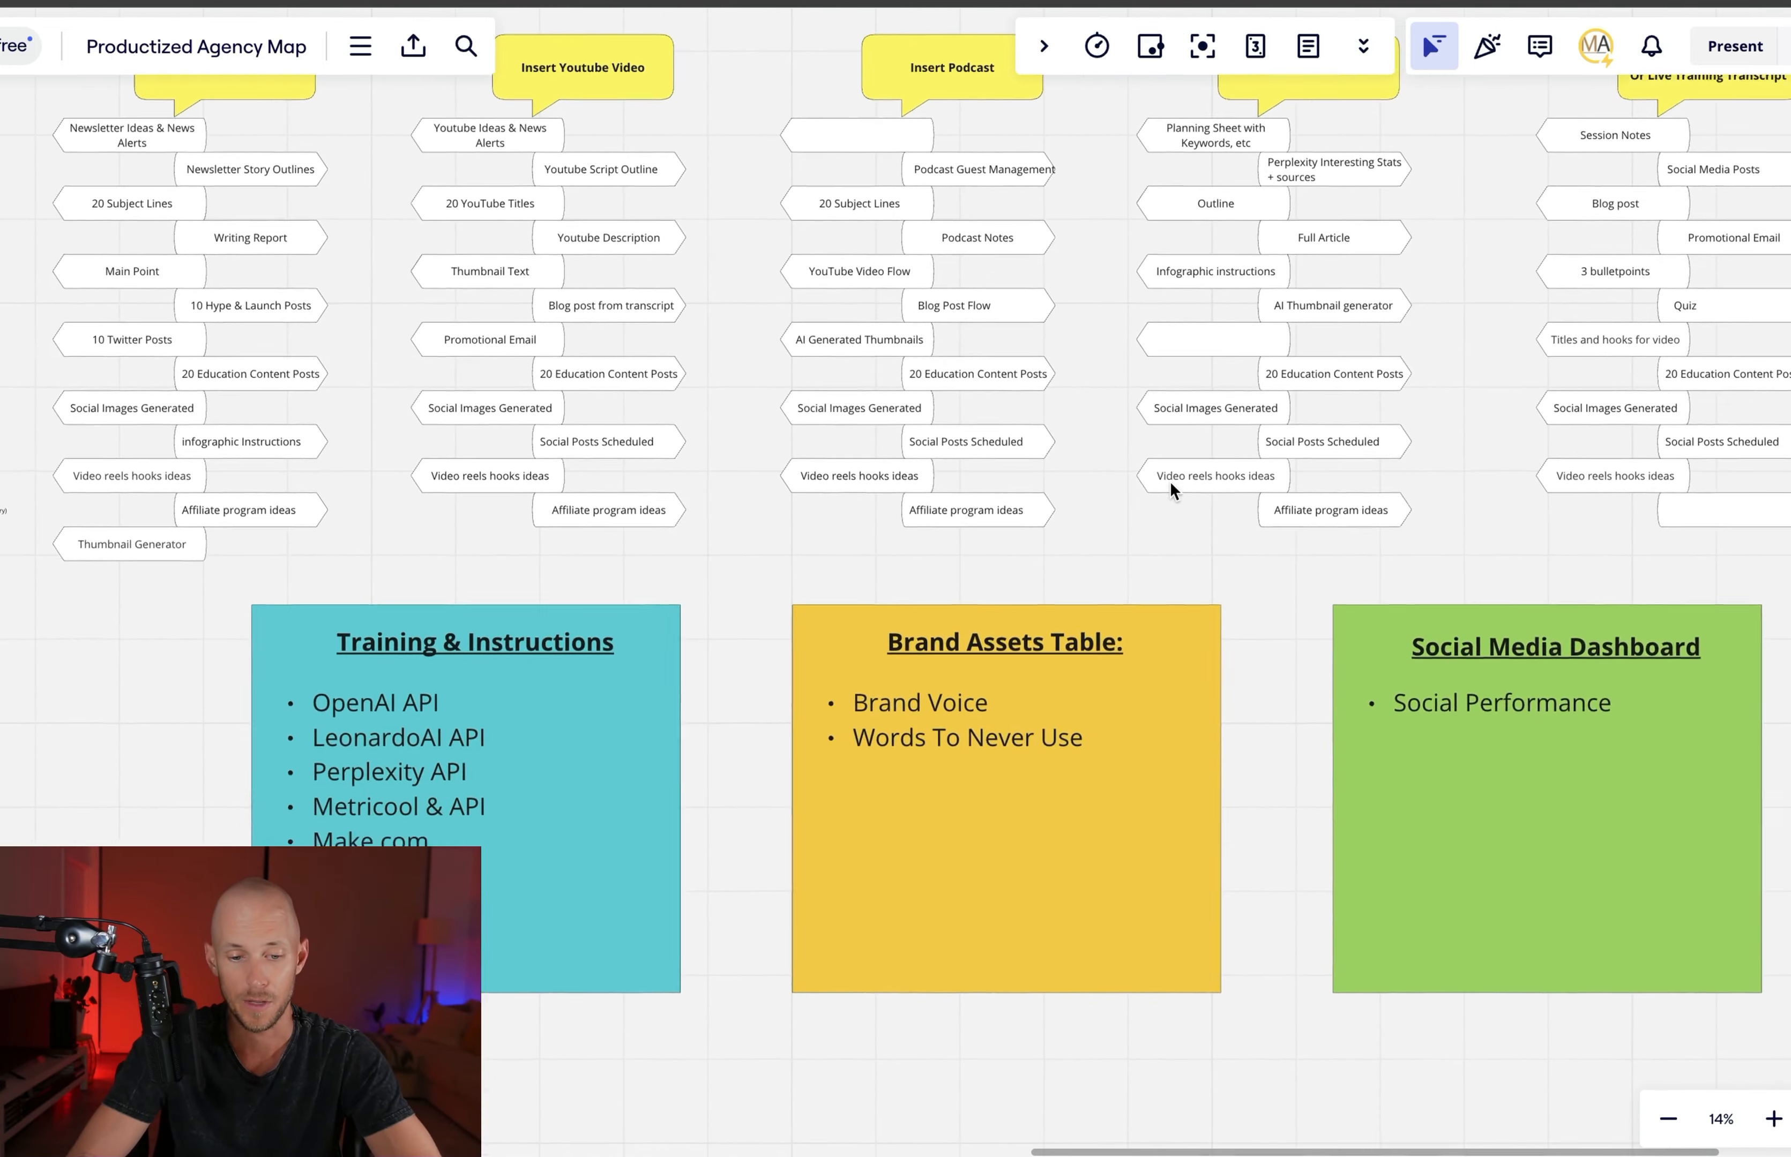
scroll(1170, 481, "down", 7)
scroll(1169, 481, "left", 4)
scroll(1169, 481, "up", 6)
scroll(1169, 482, "right", 7)
scroll(1170, 481, "down", 3)
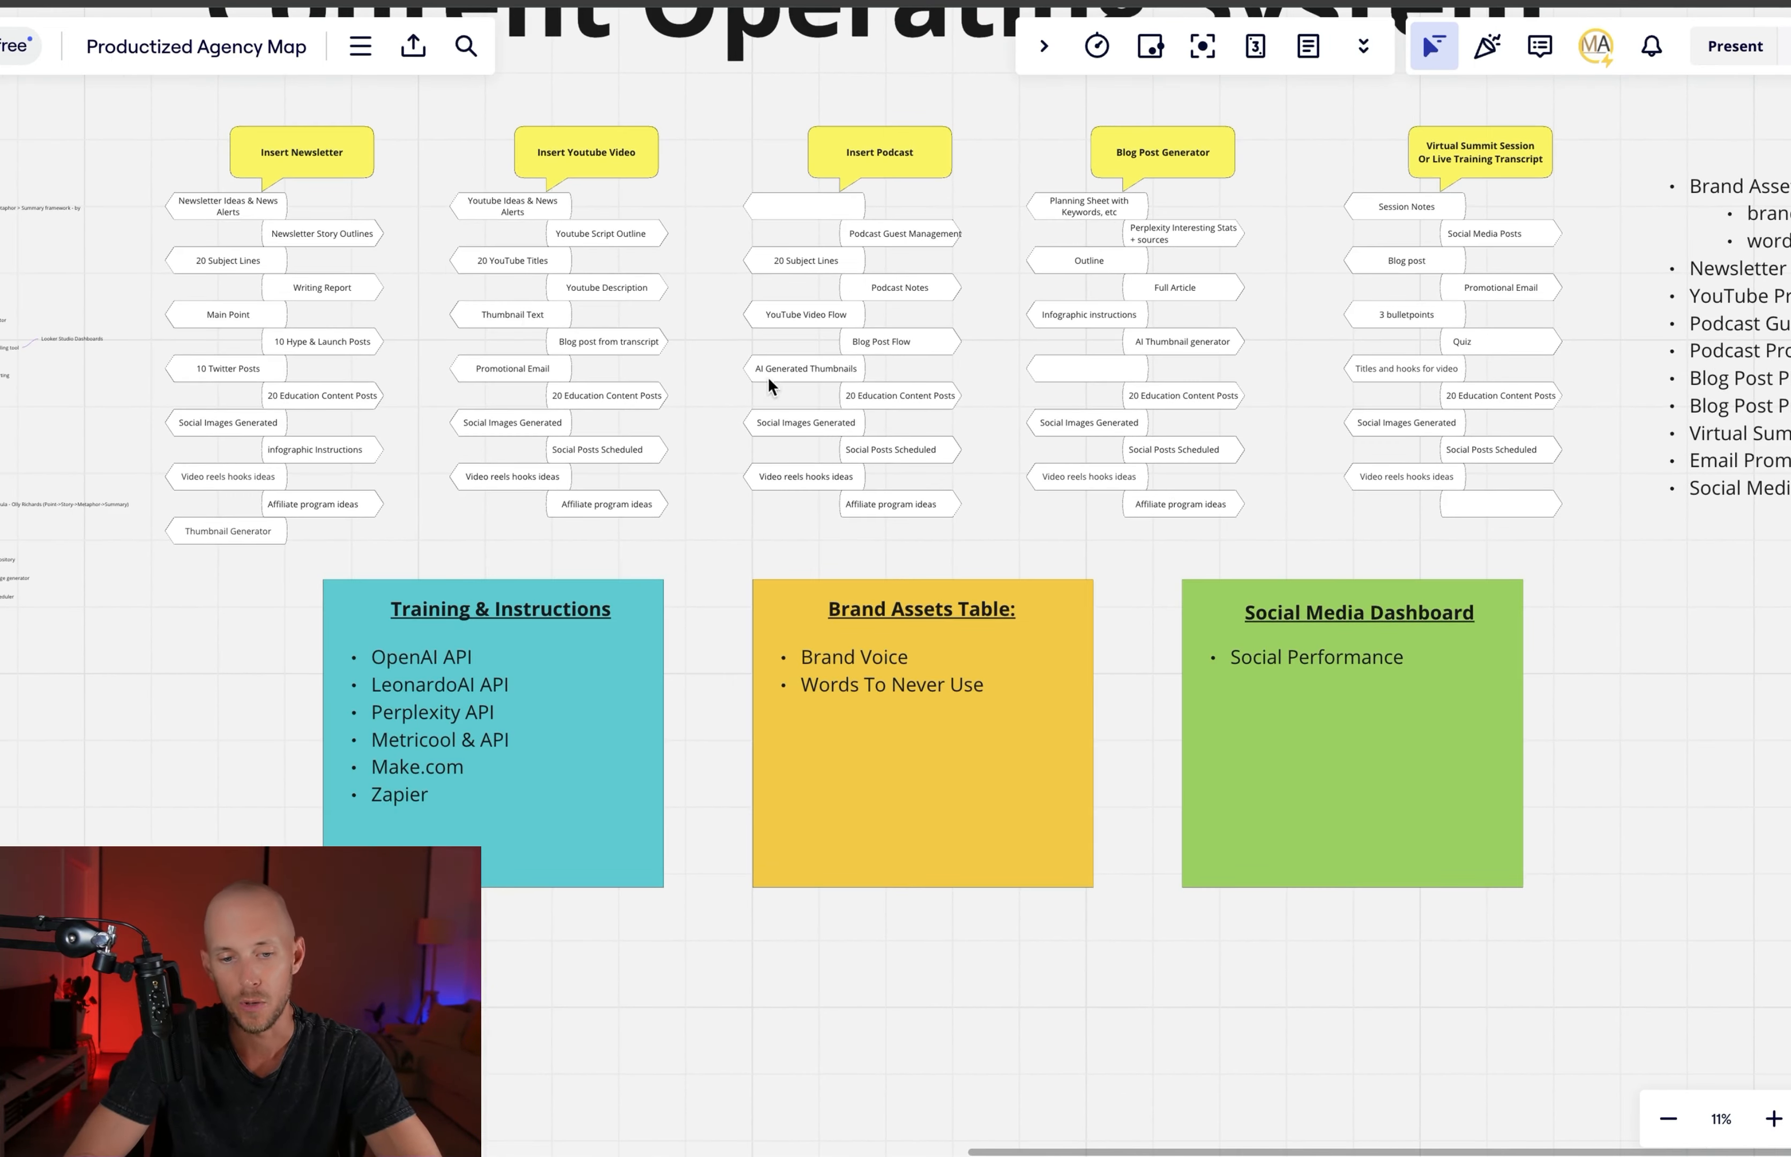
scroll(769, 376, "up", 4)
scroll(769, 376, "right", 1)
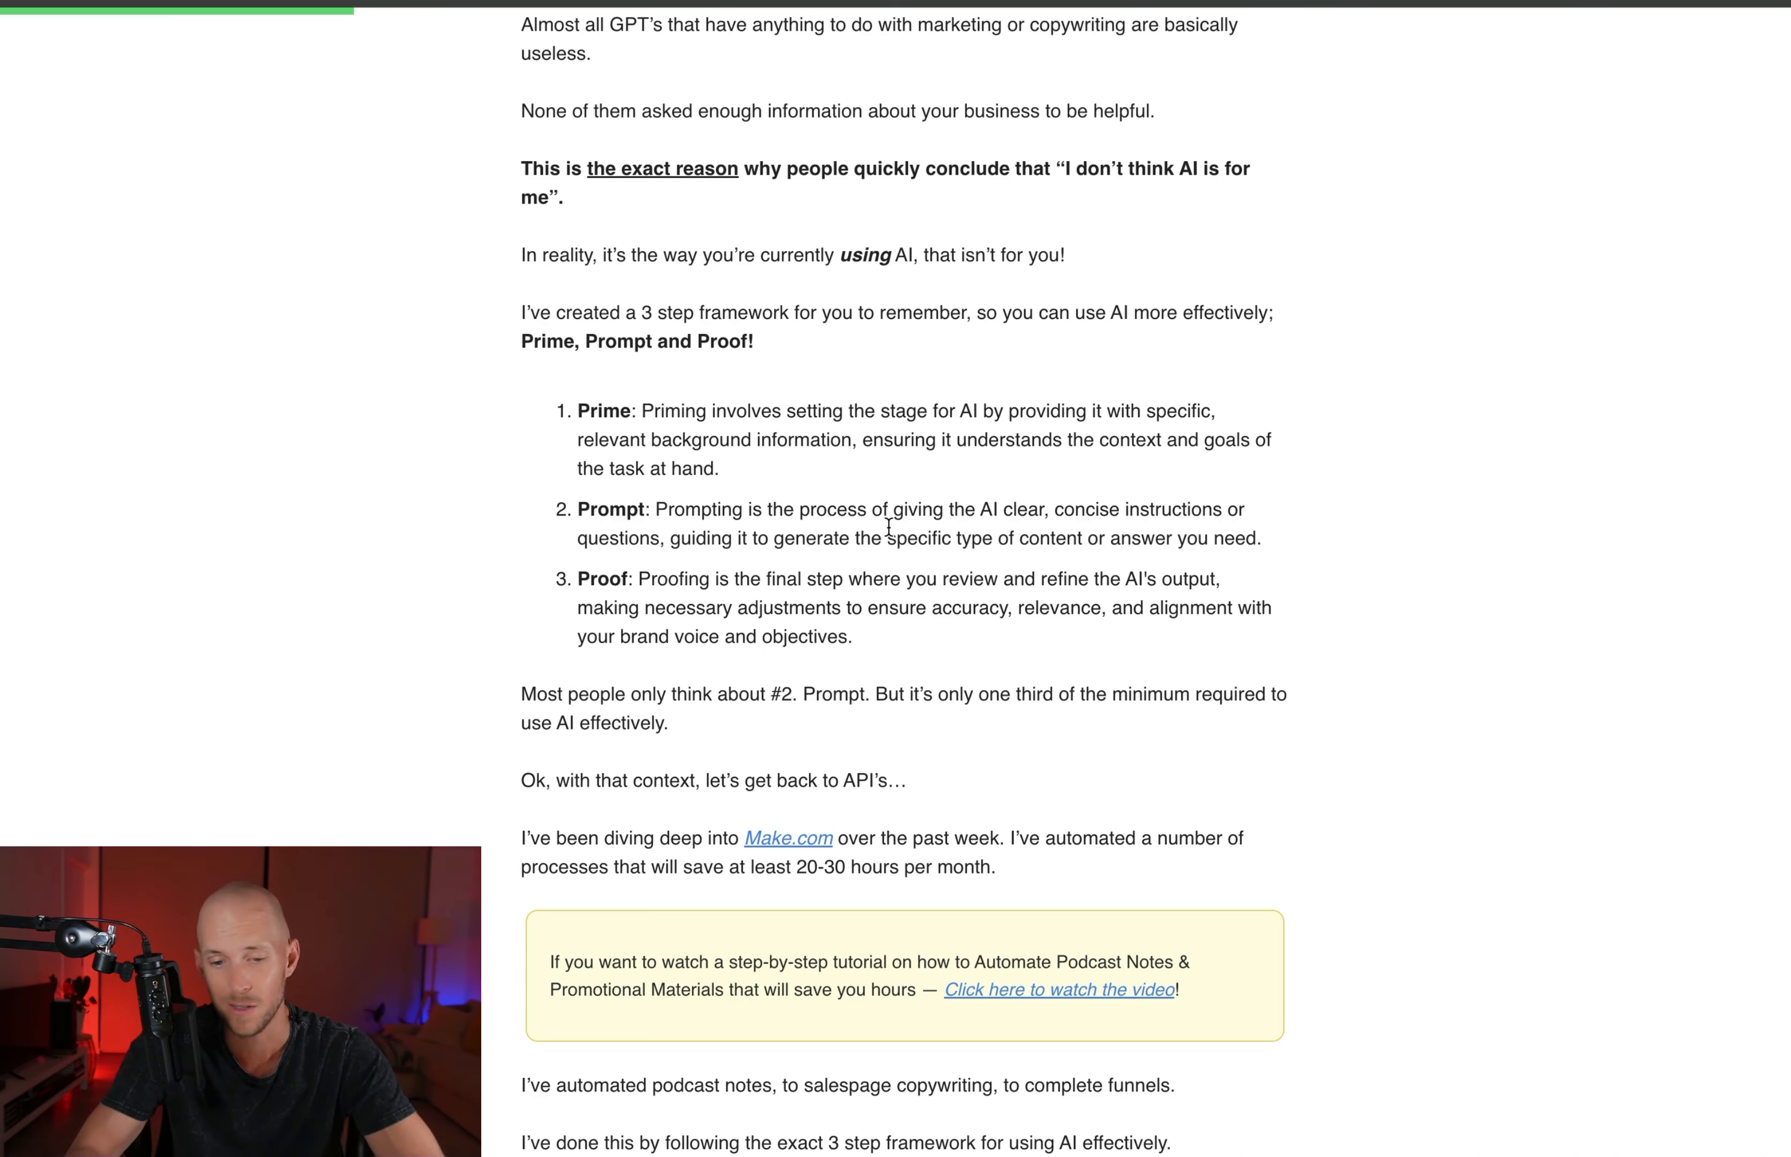
Read the Prime, Prompt and Proof framework section of the article on using AI effectively
scroll(889, 527, "down", 2)
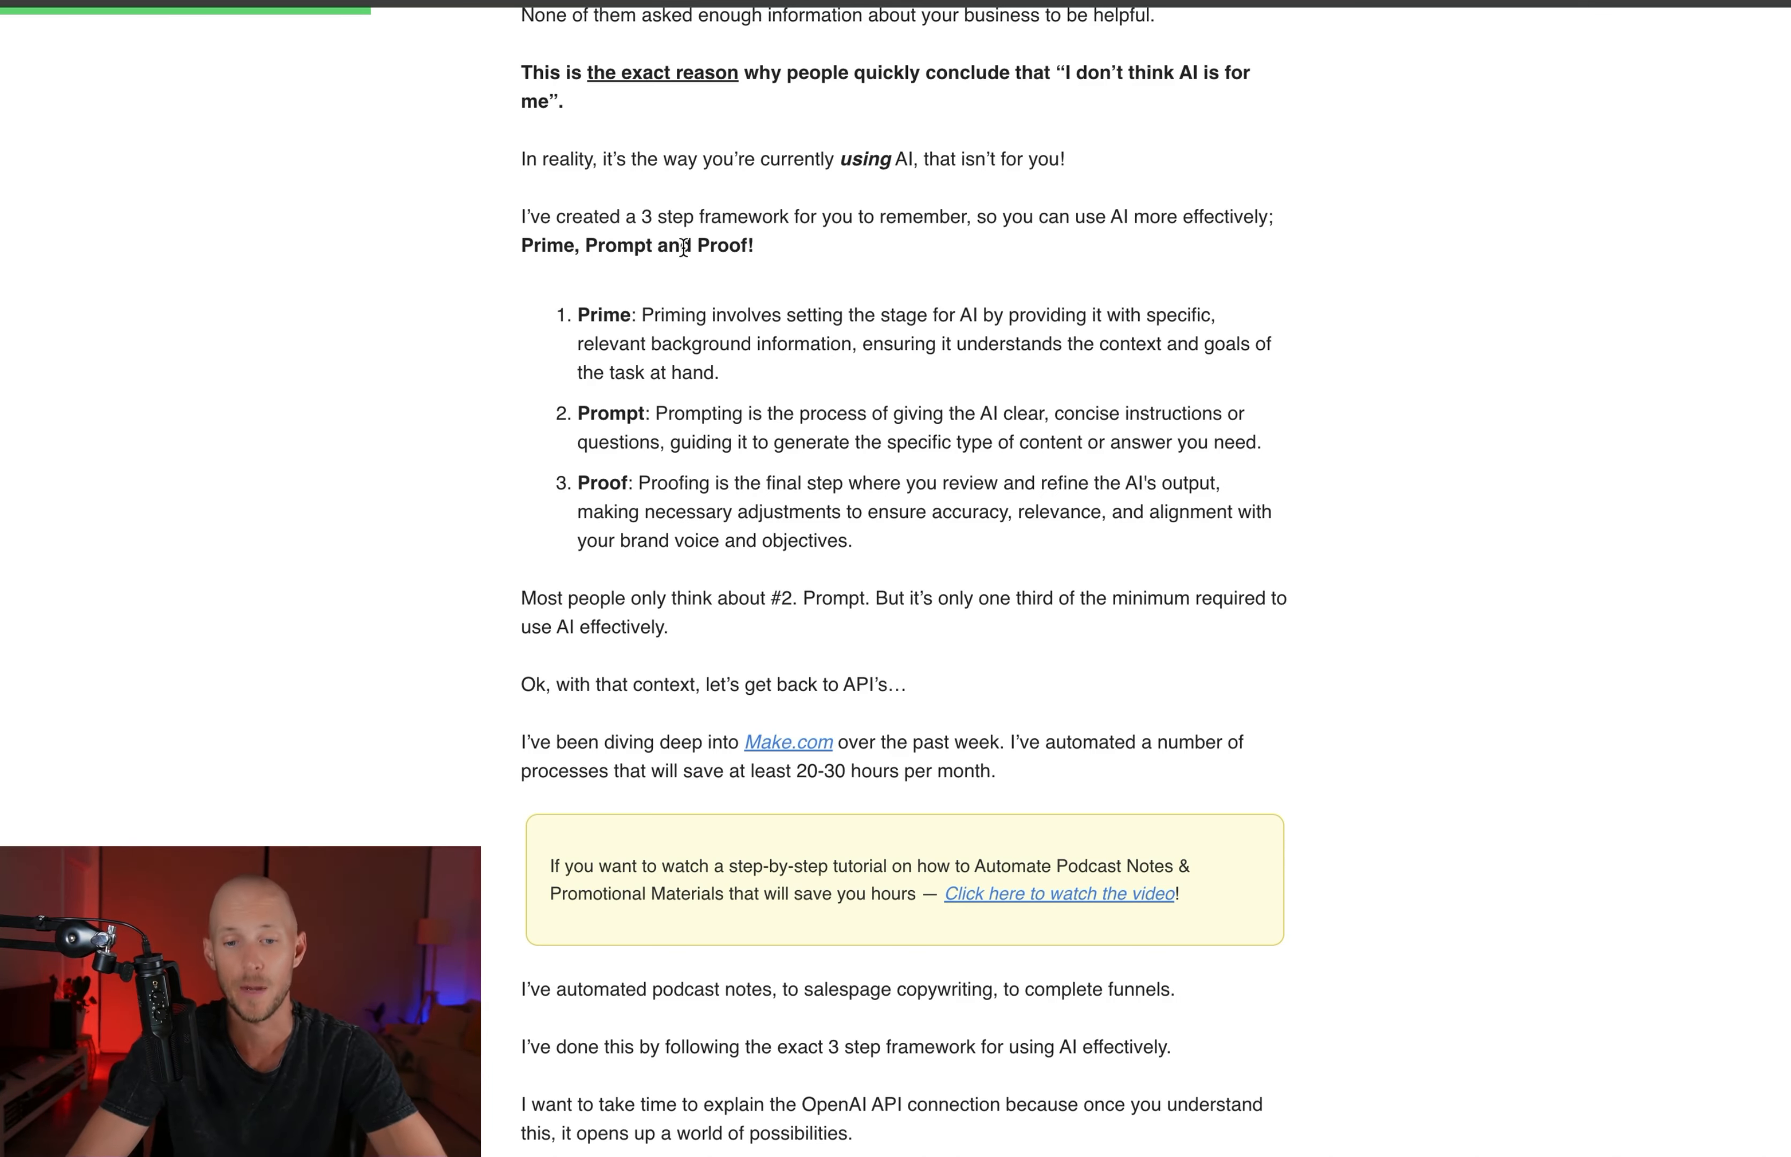
scroll(681, 247, "up", 2)
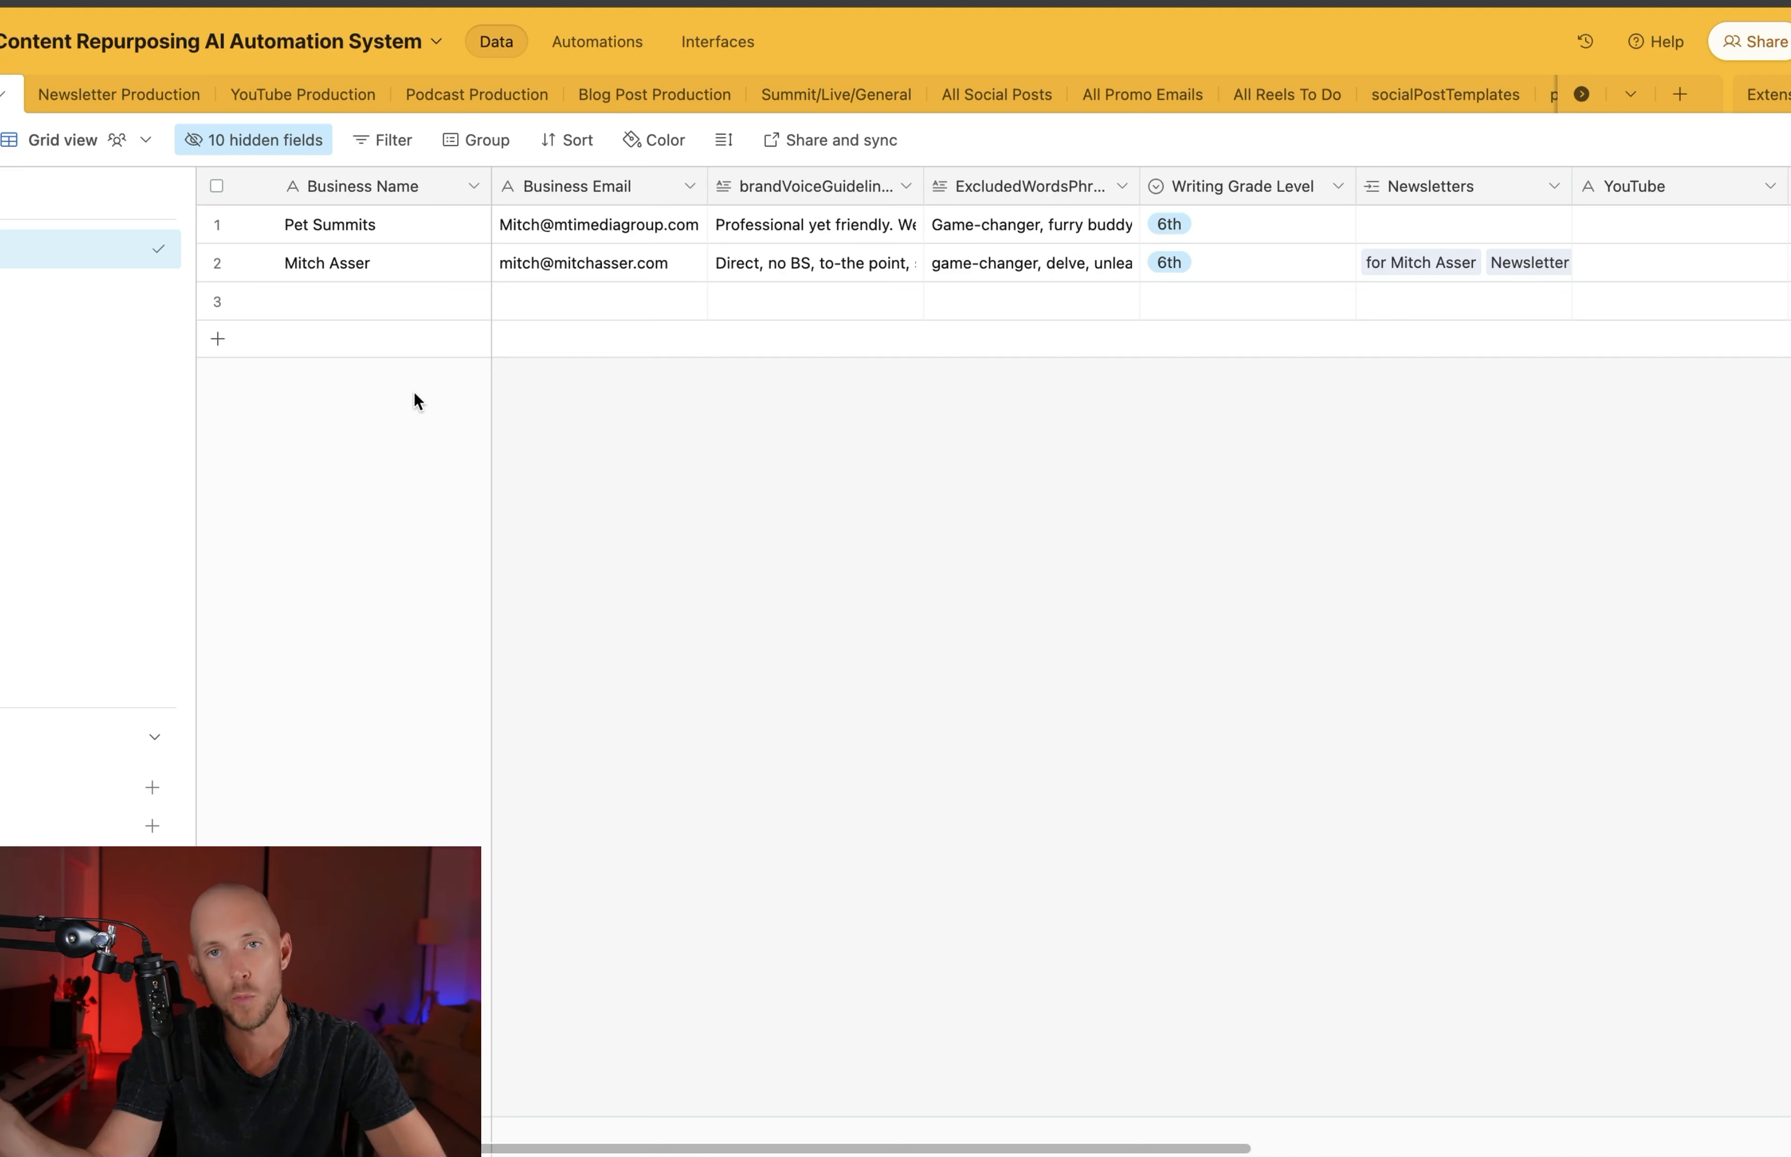
Review the business name, business email, brand voice guidelines, excluded words and Writing Grade Level fields in the Airtable Content Repurposing AI Automation System base
left_click(599, 371)
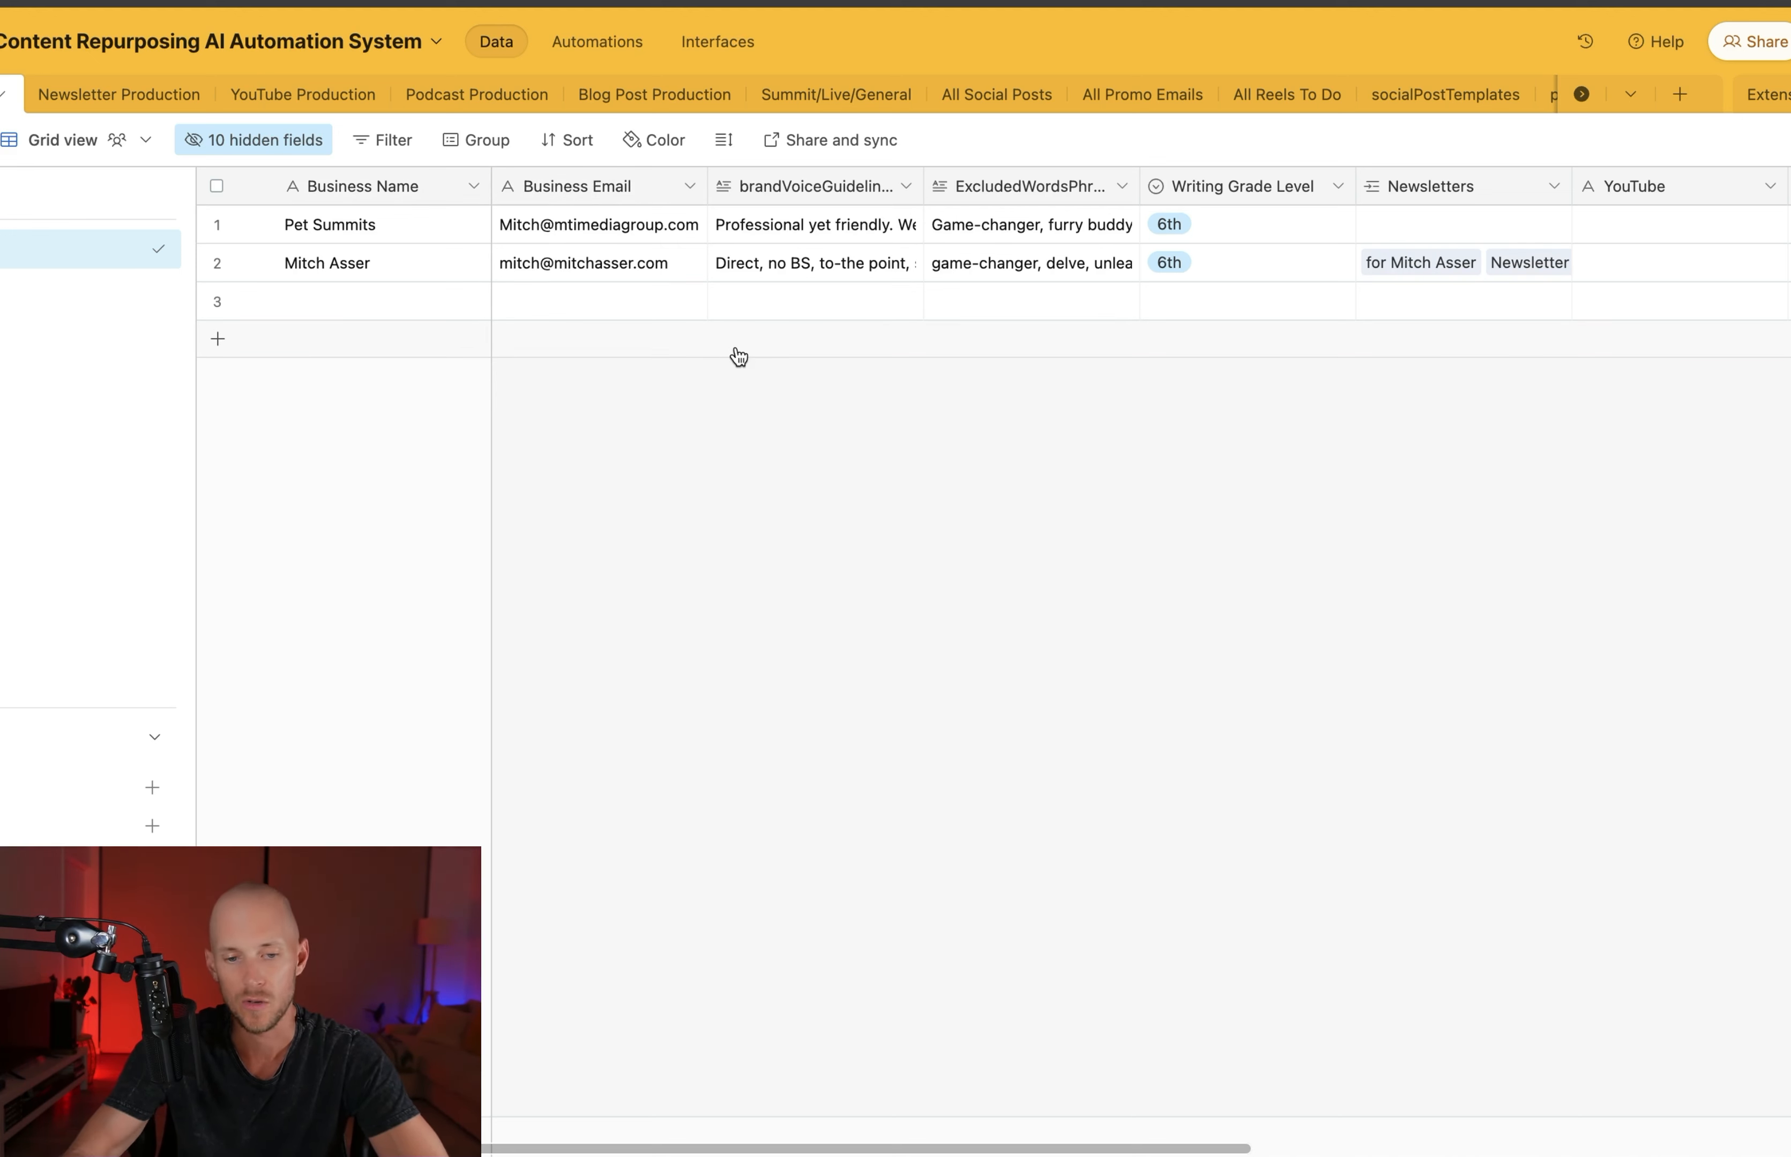
left_click(858, 187)
left_click(353, 187)
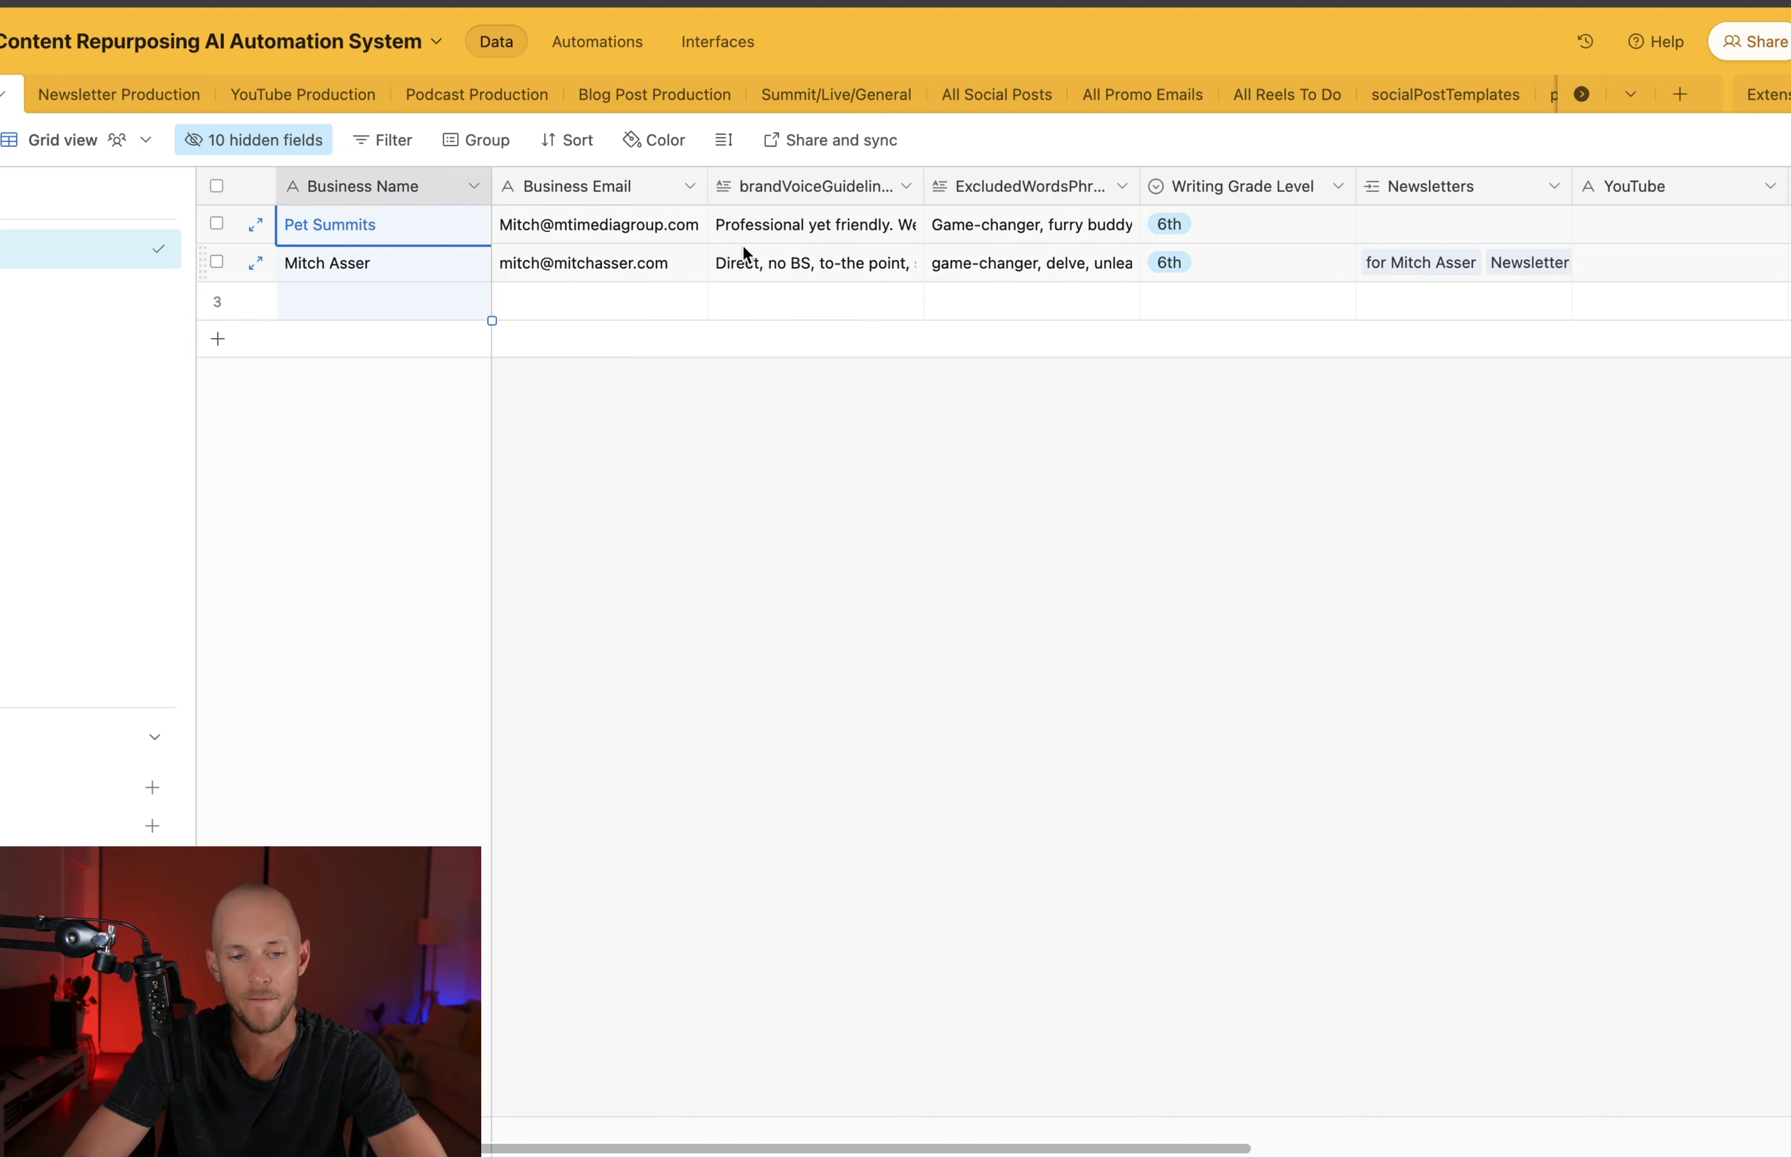
left_click(636, 189)
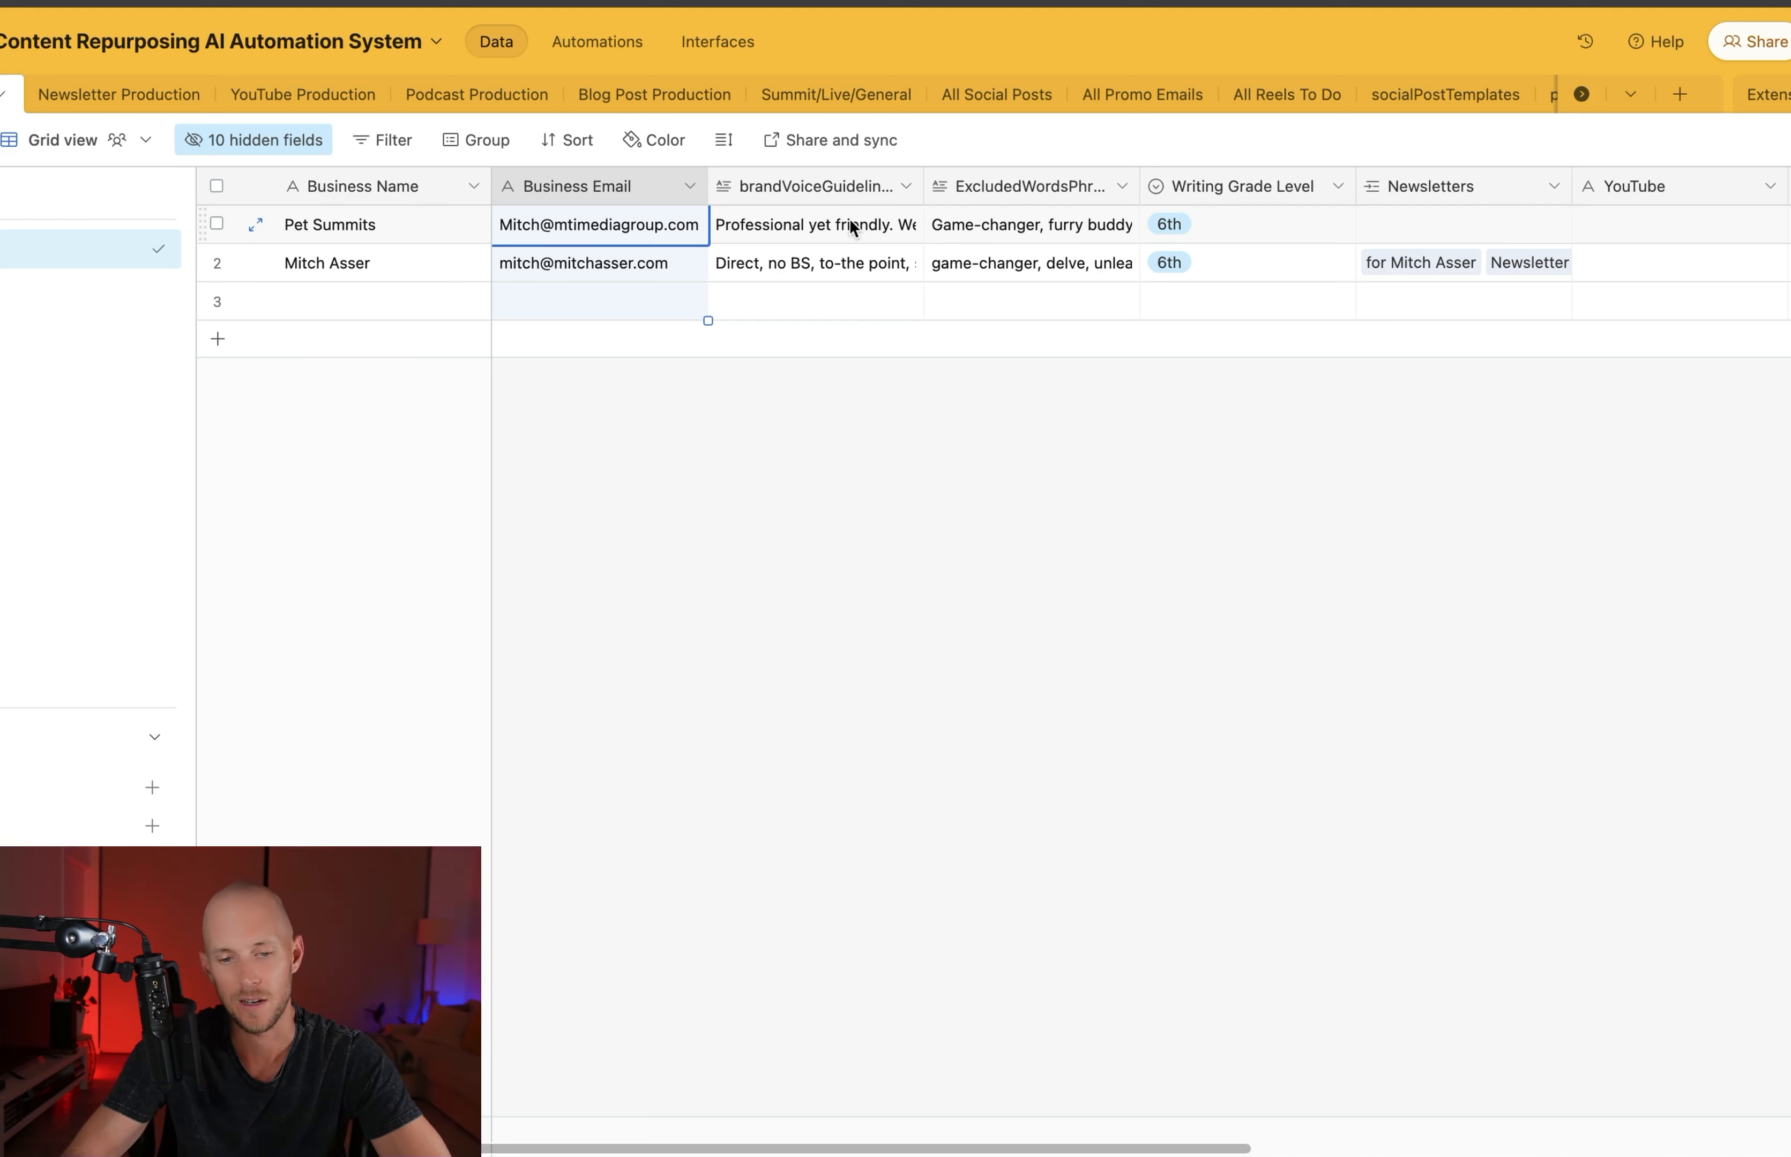
left_click(817, 188)
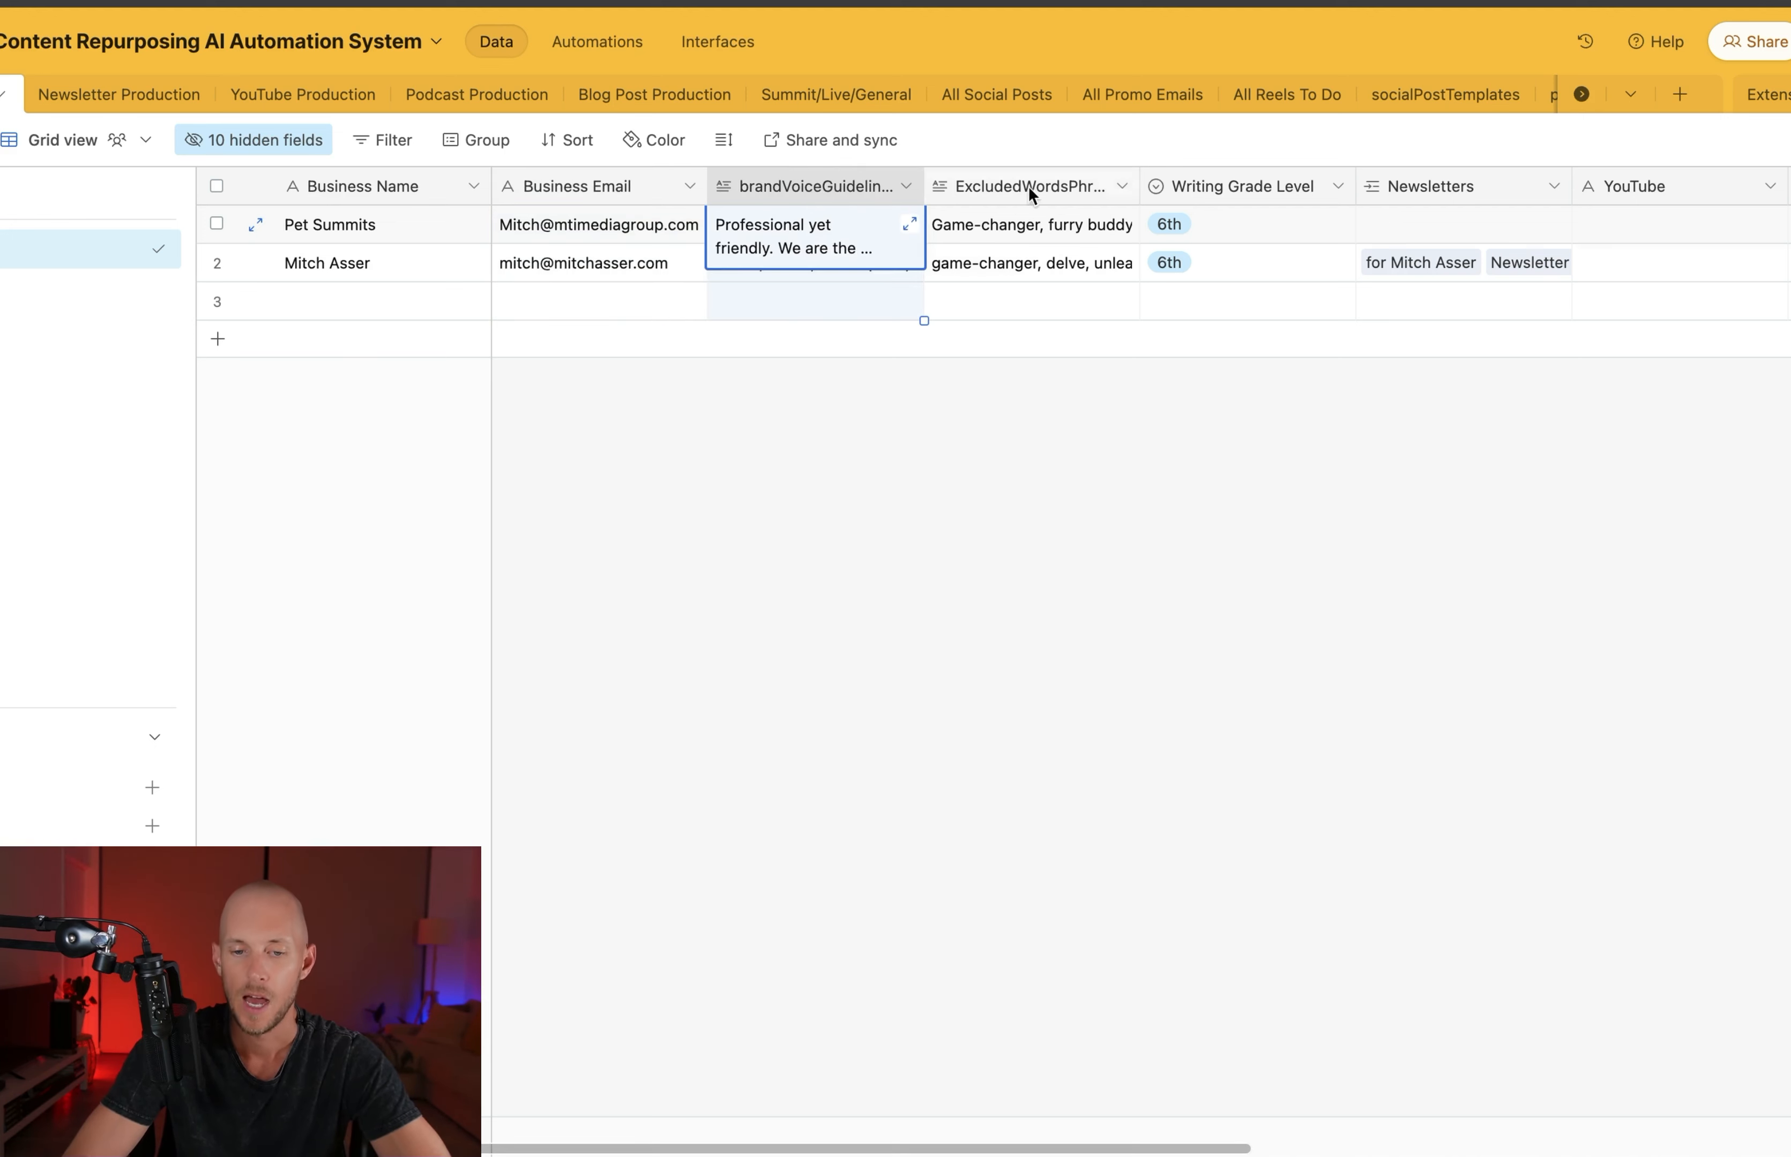
left_click(949, 392)
left_click(1050, 188)
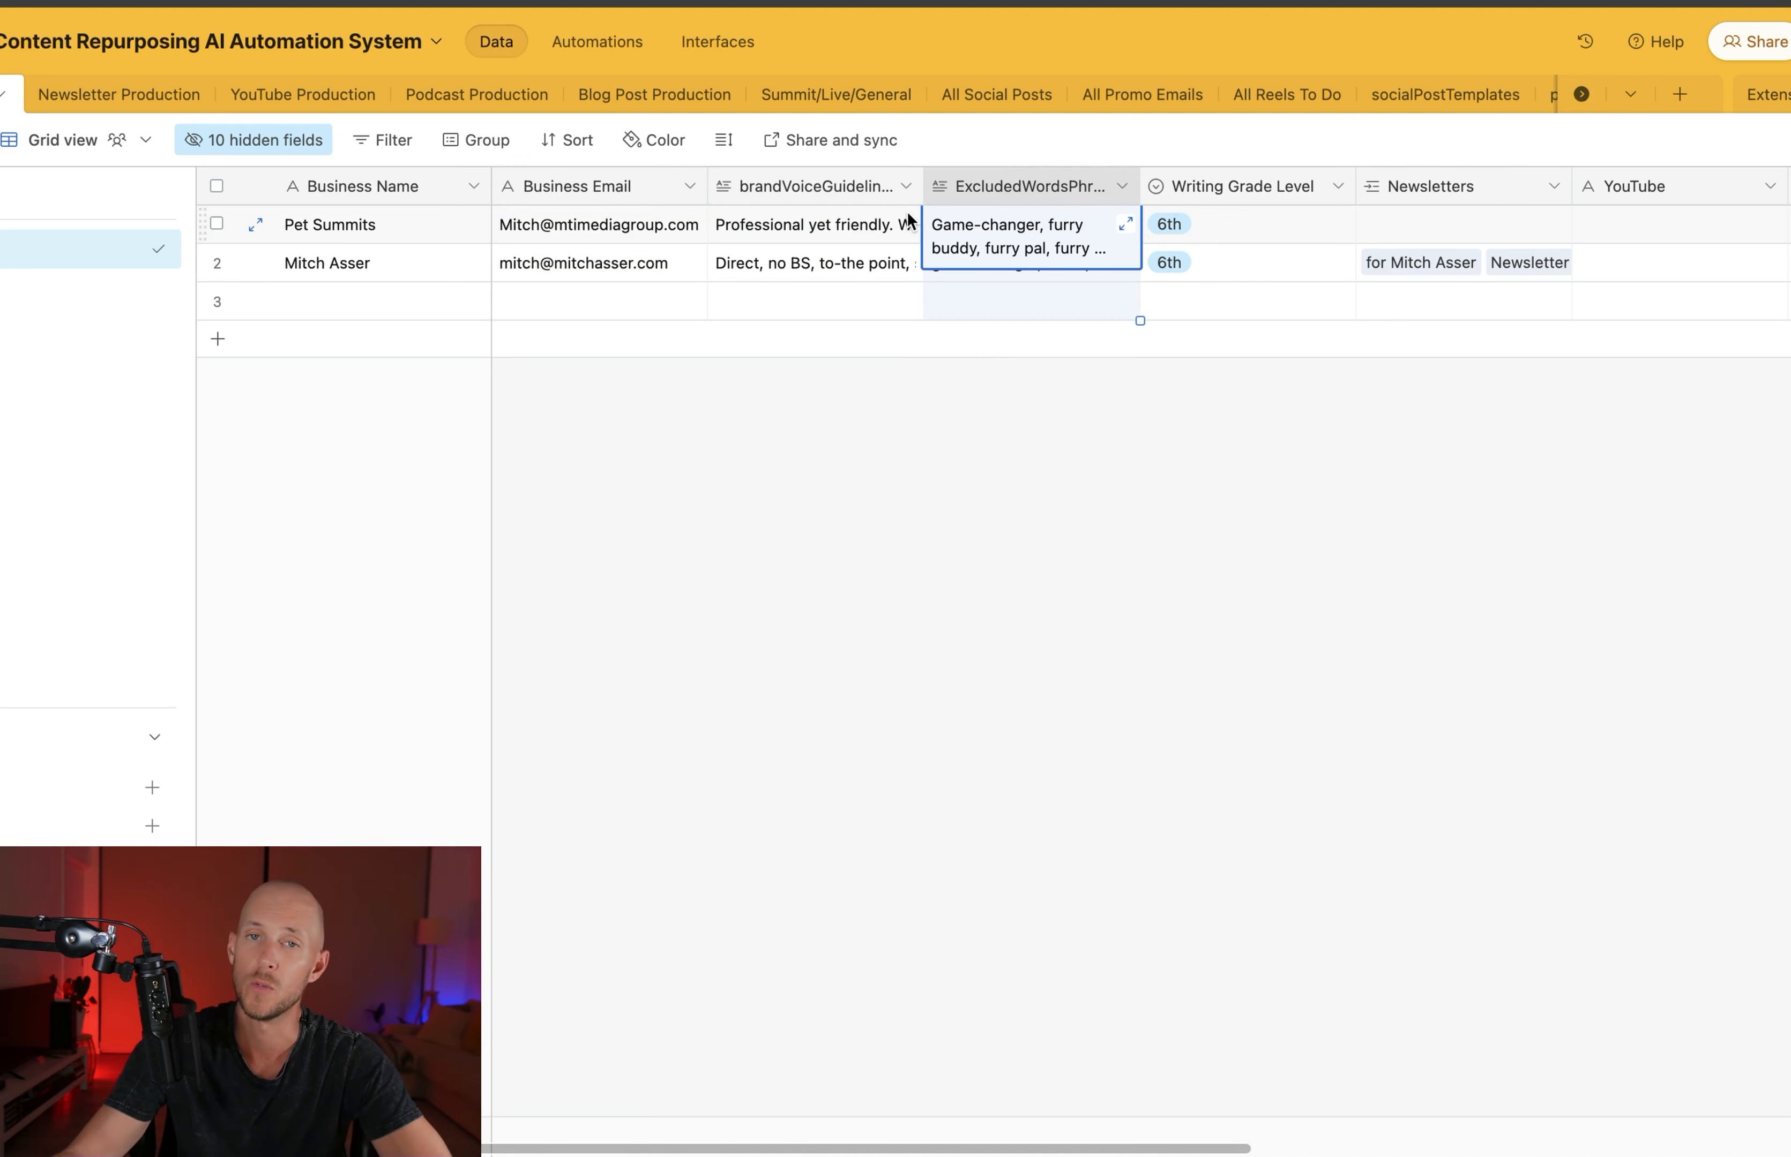
left_click(1269, 186)
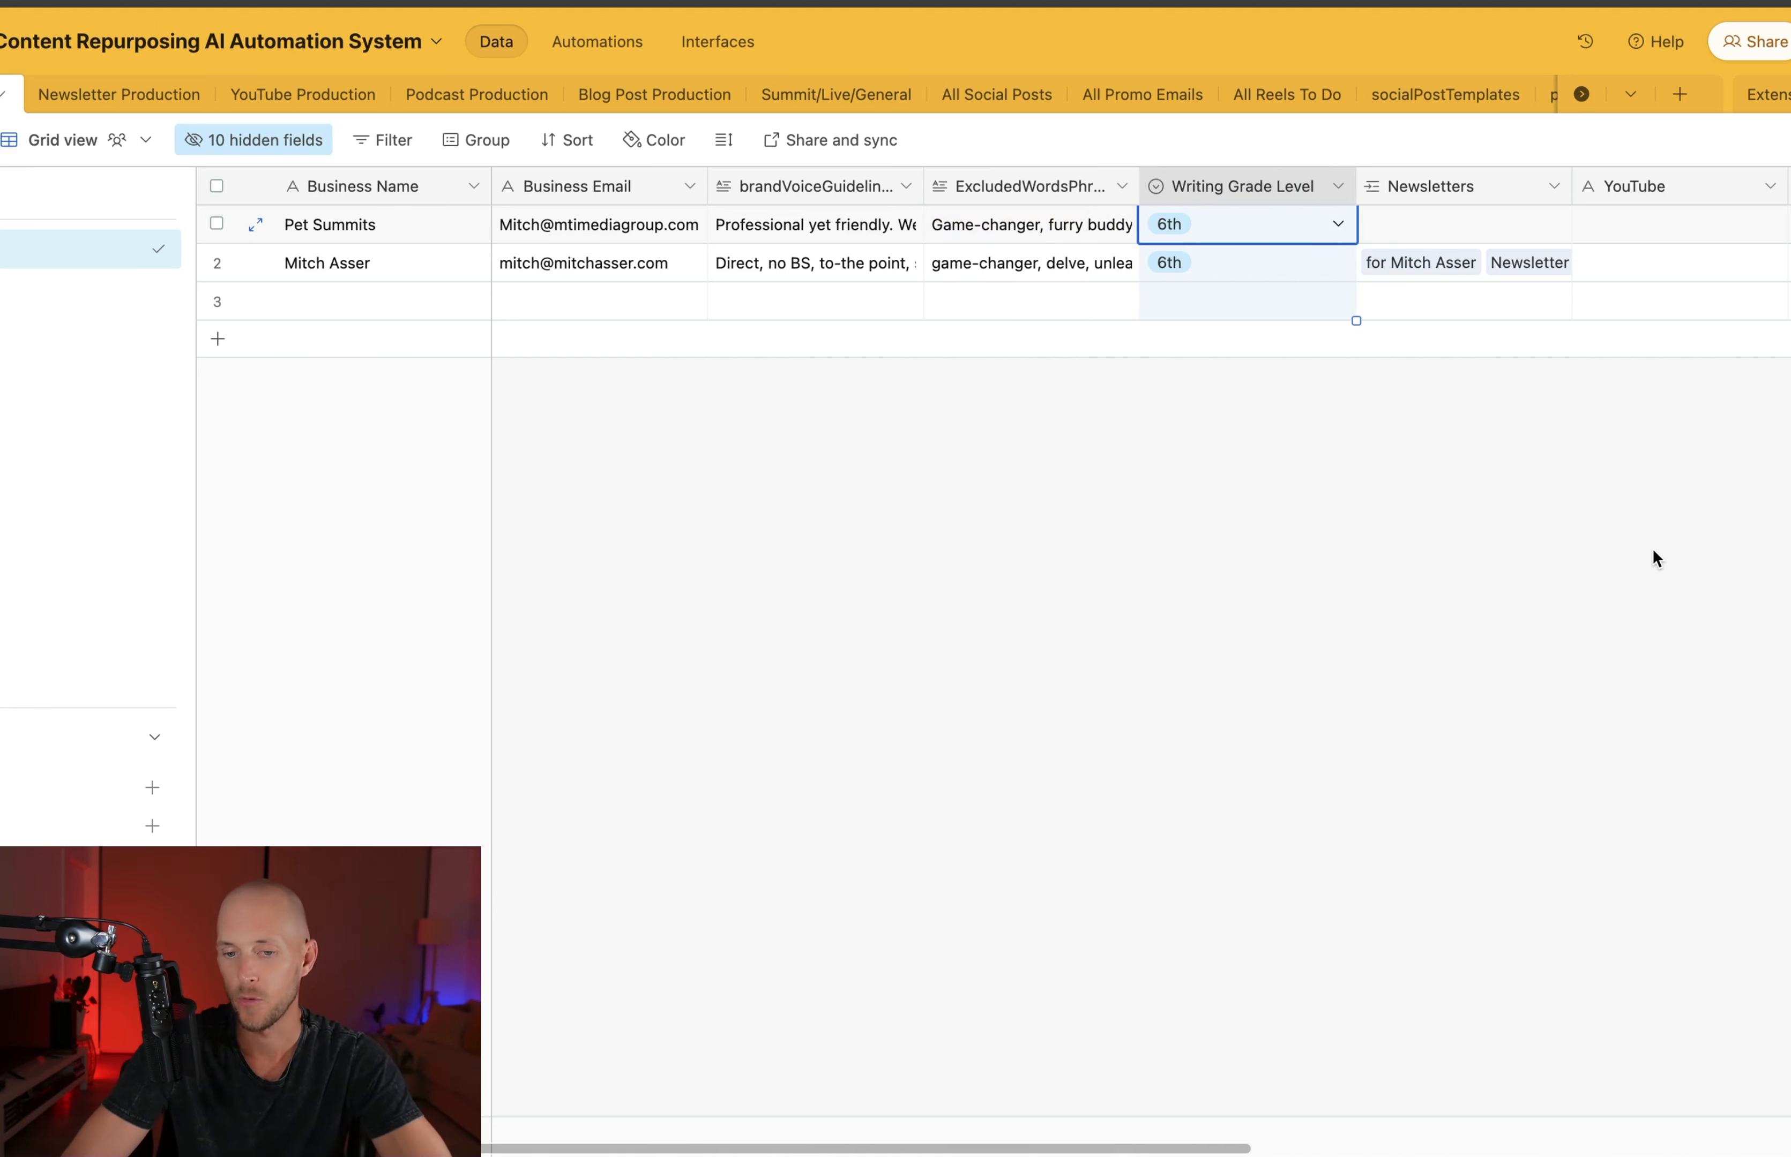
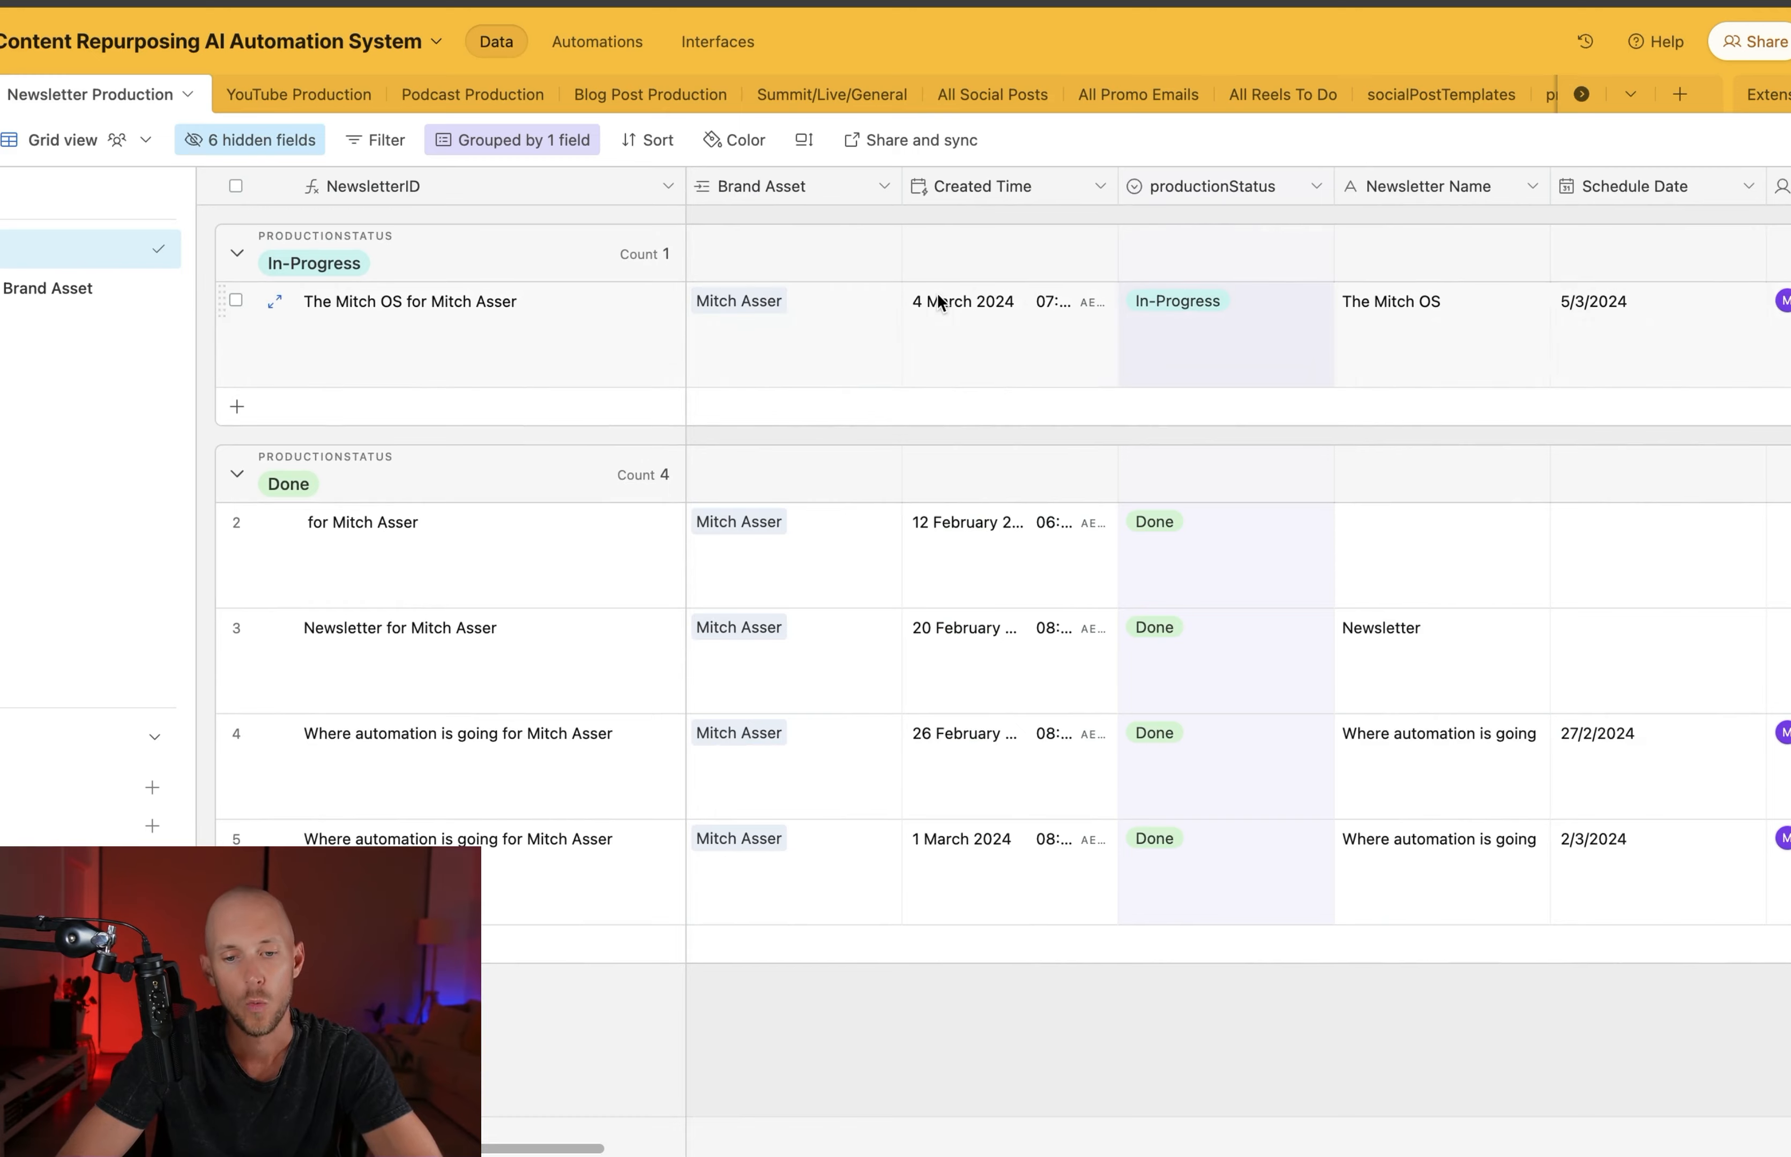
Review the Newsletter Production table's fields, from production status and schedule date to the email link, send lists and Create Newsletter Assets
scroll(914, 291, "right", 1)
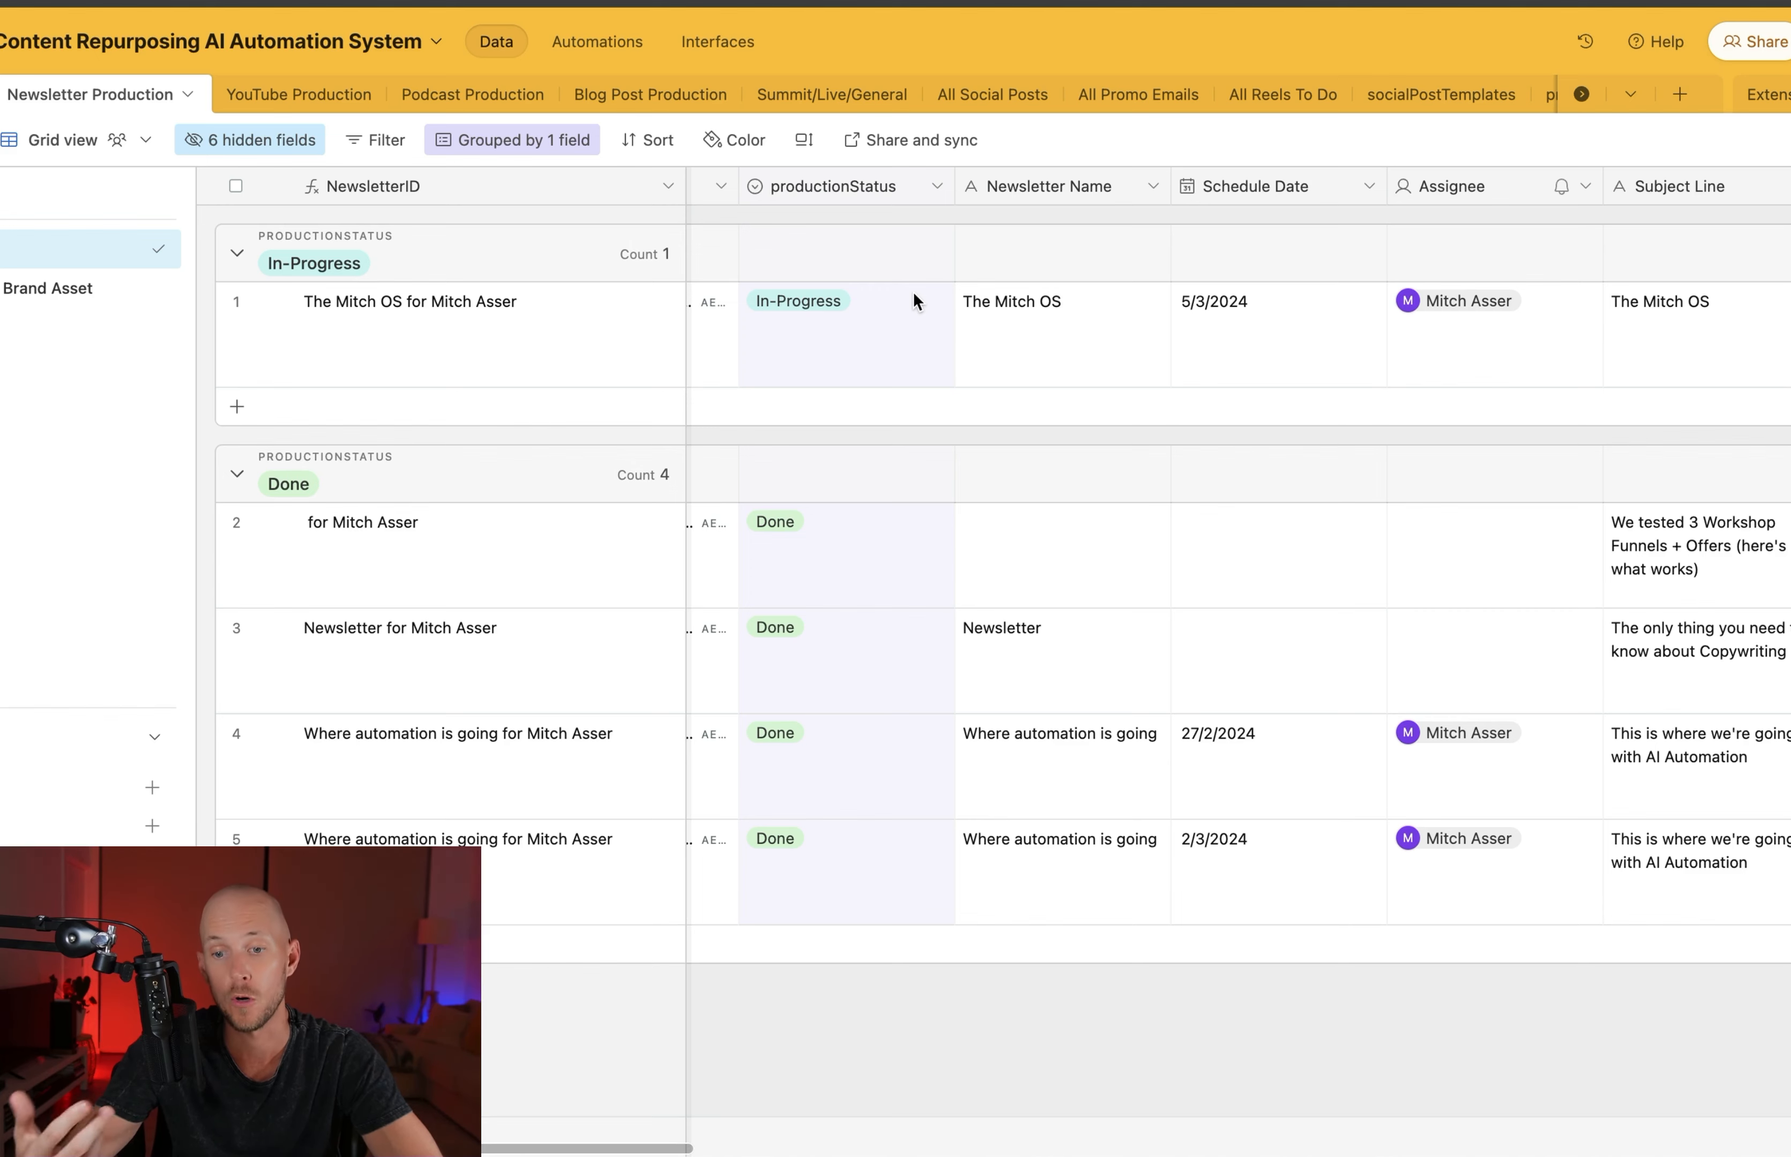
scroll(900, 242, "right", 3)
scroll(903, 242, "right", 2)
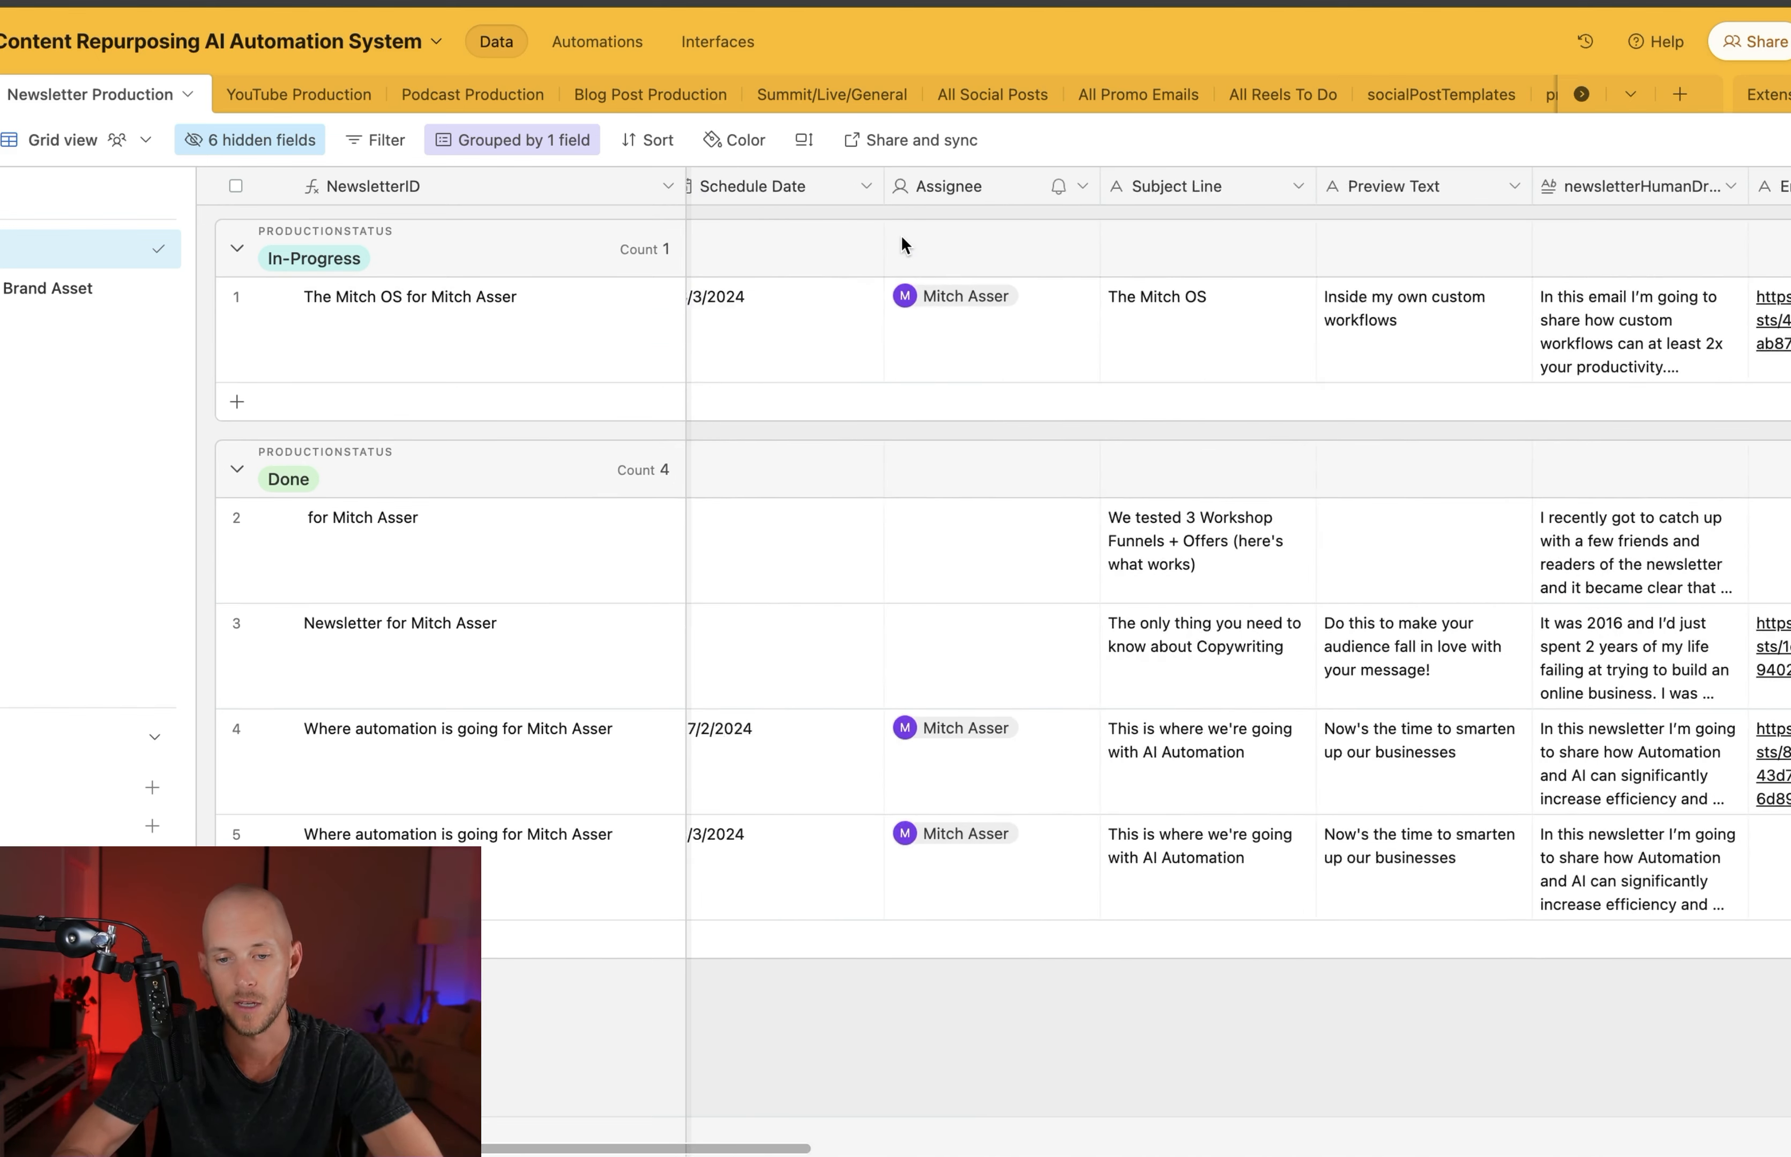
scroll(903, 243, "left", 5)
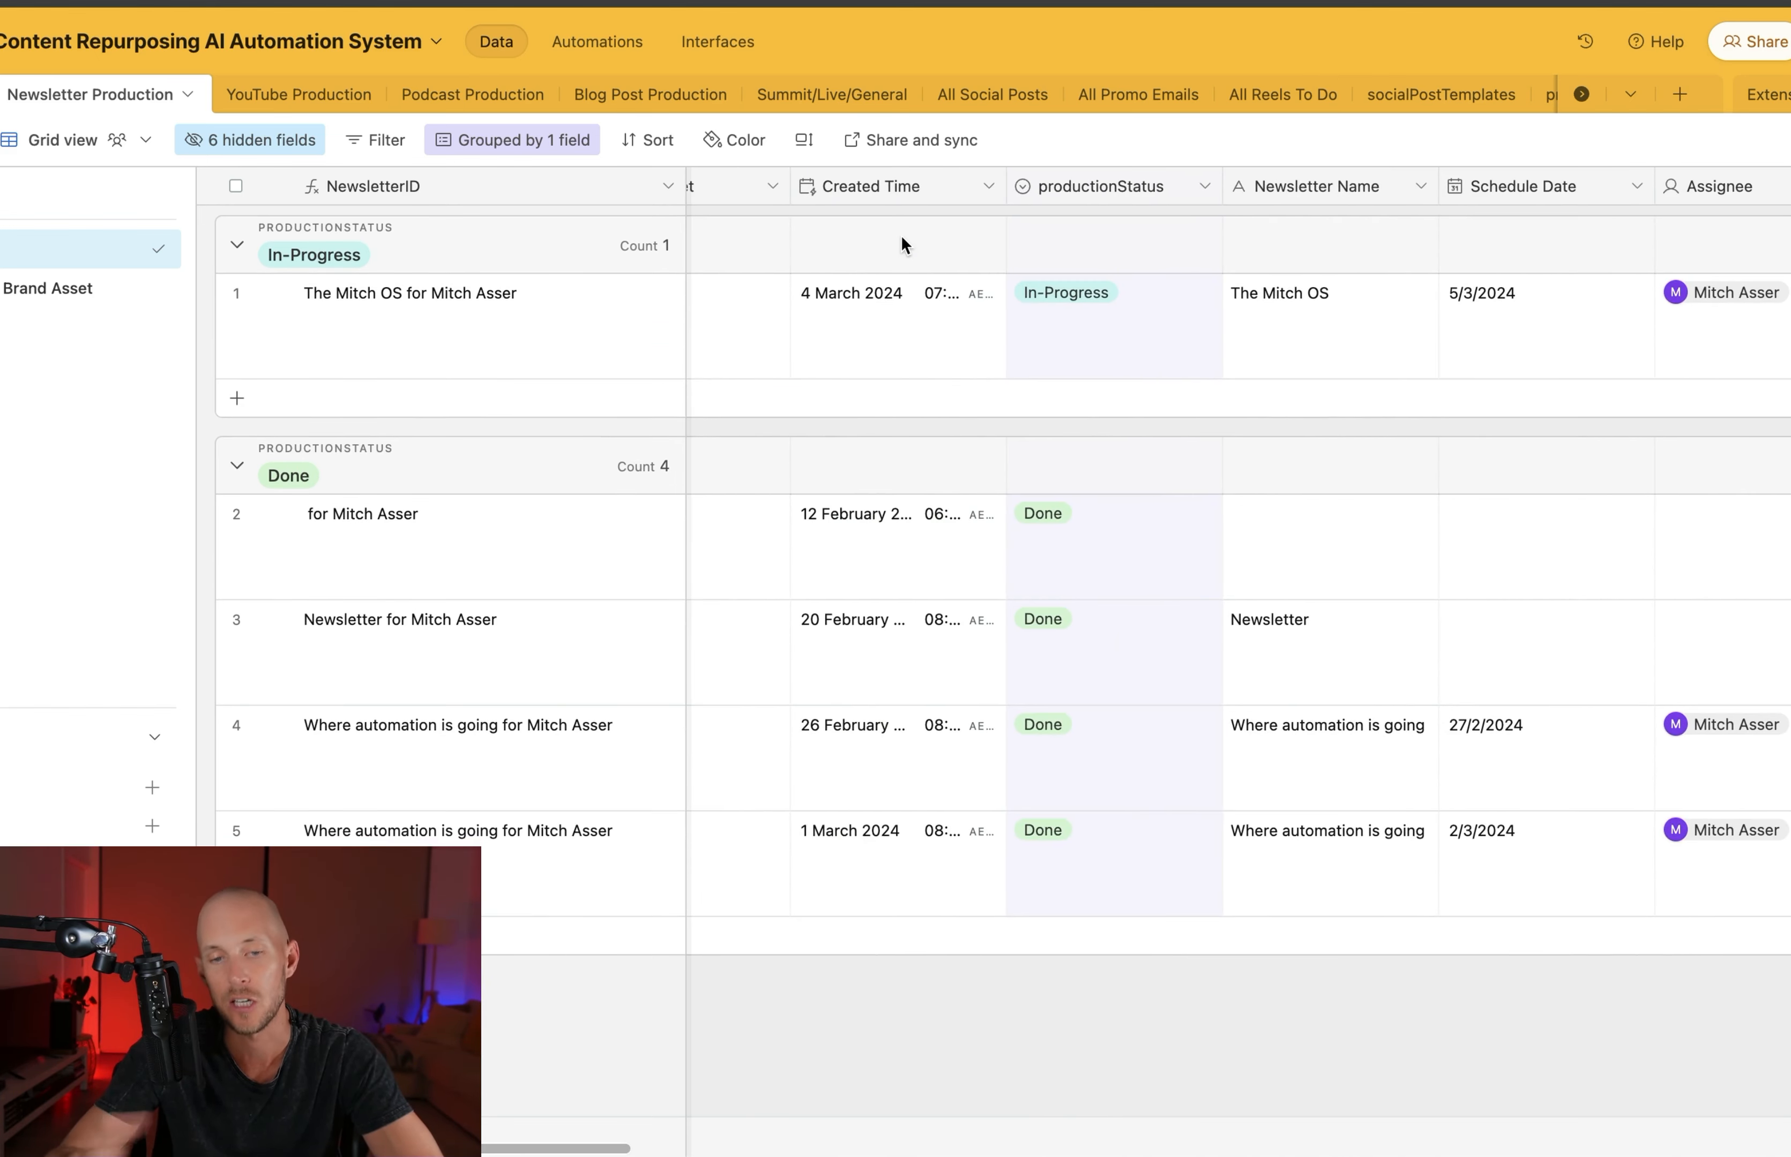
scroll(900, 239, "right", 15)
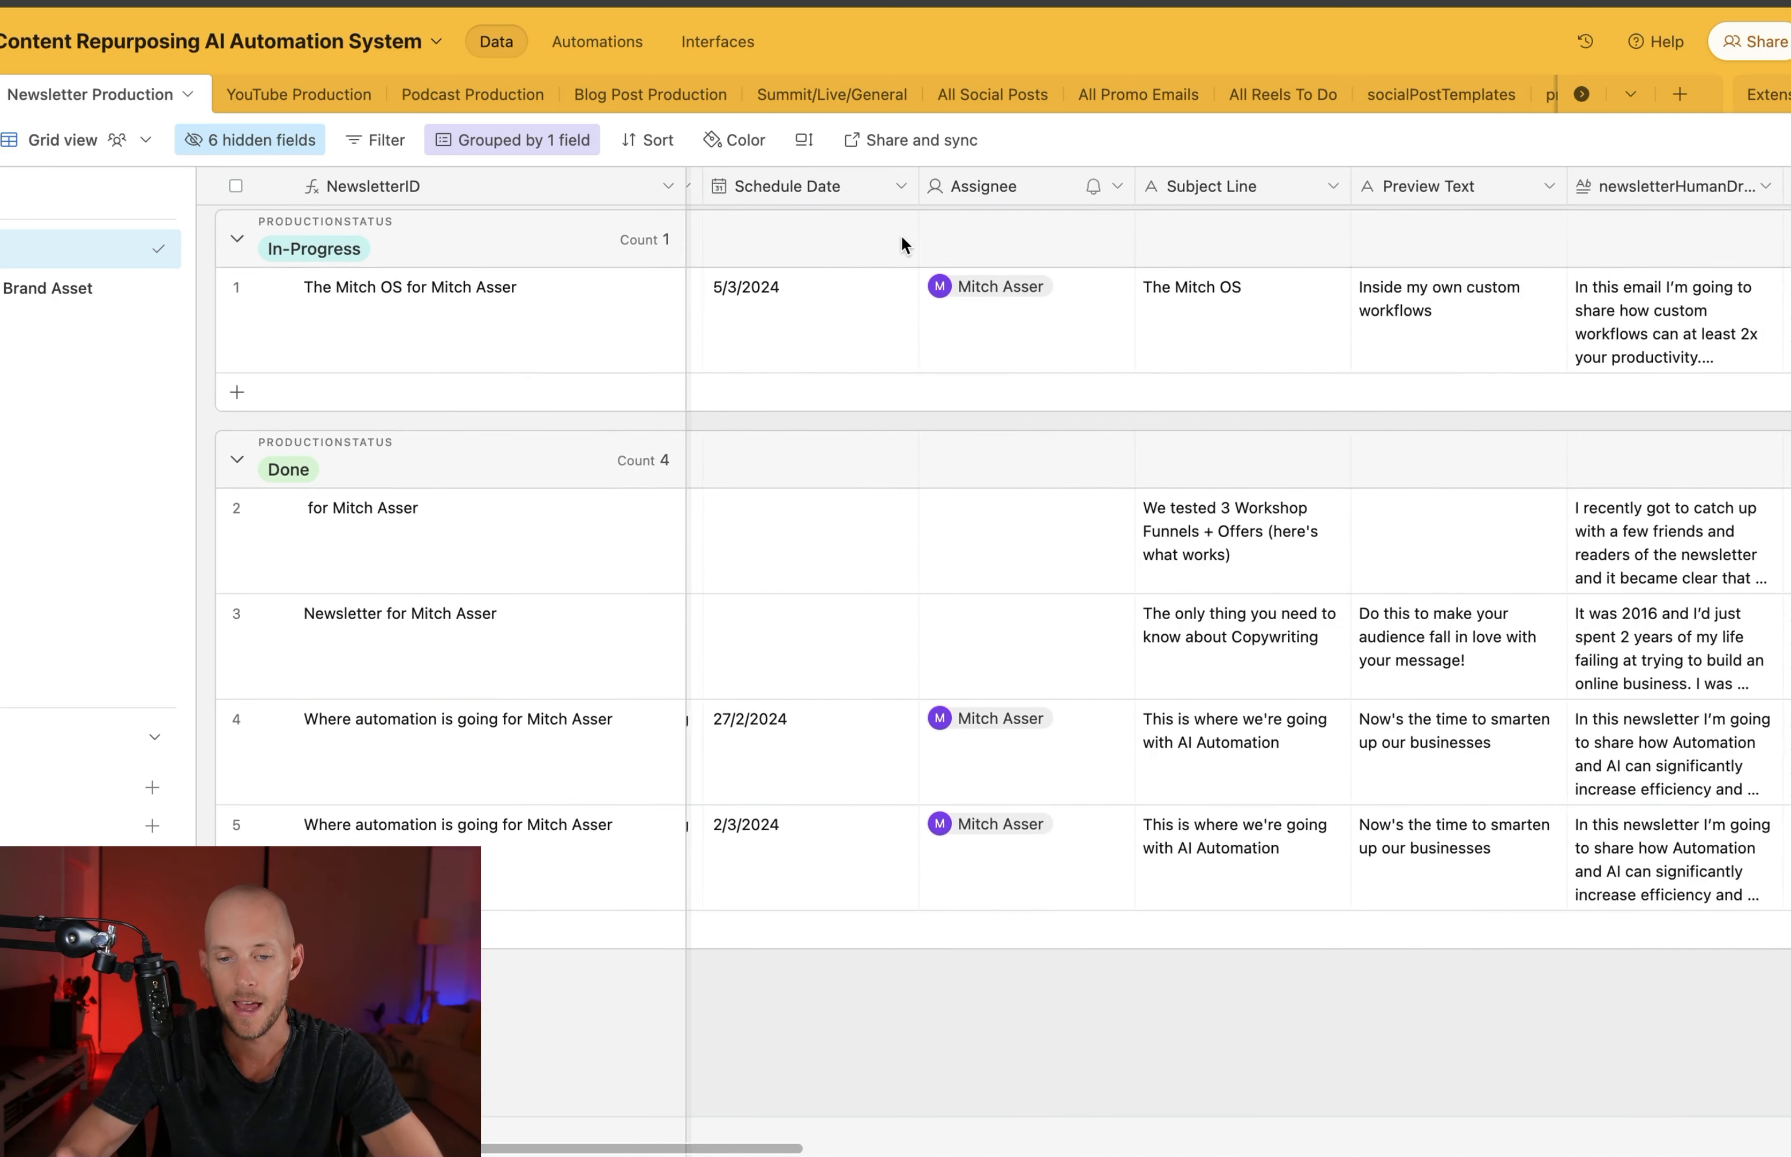
scroll(900, 239, "right", 10)
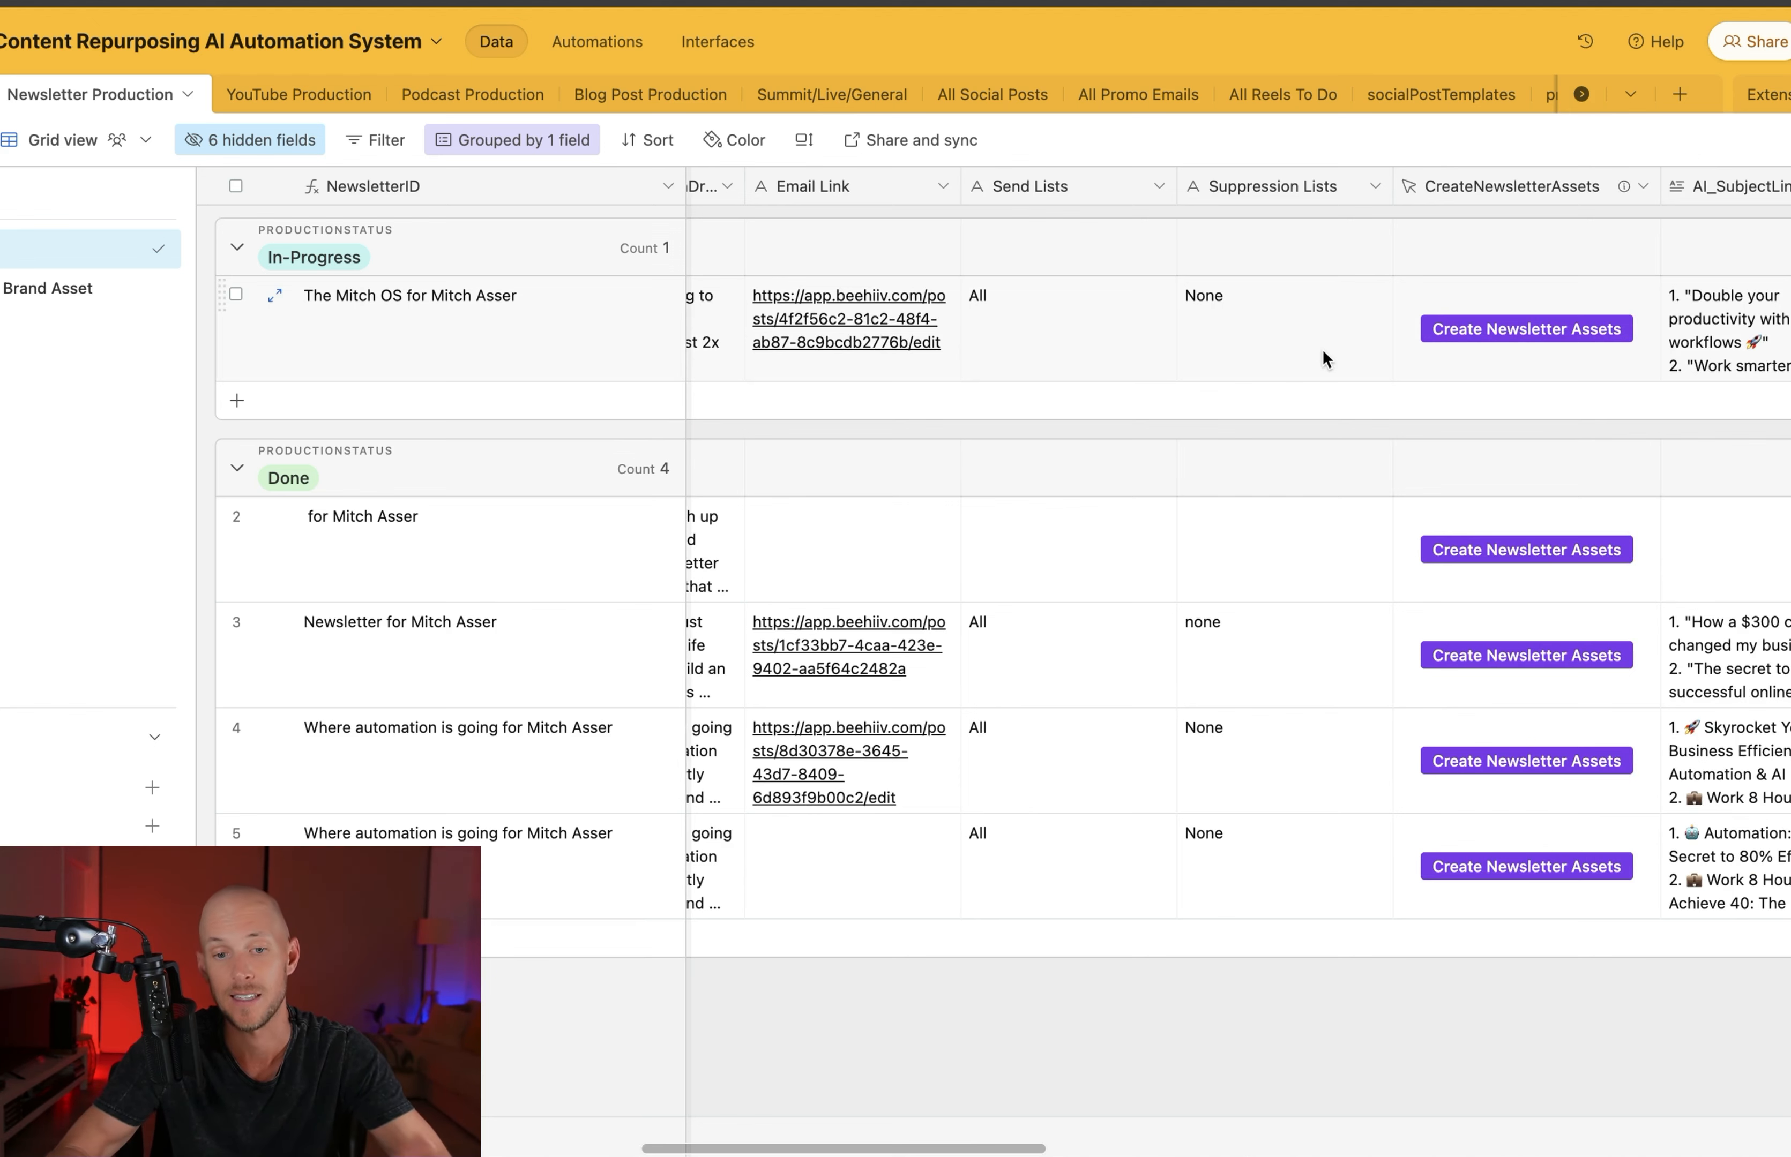
Look over the Summit/Live/General table and the full grid of the All Social Posts table, including its Approved, brandAsset and Social Channels fields
left_click(782, 95)
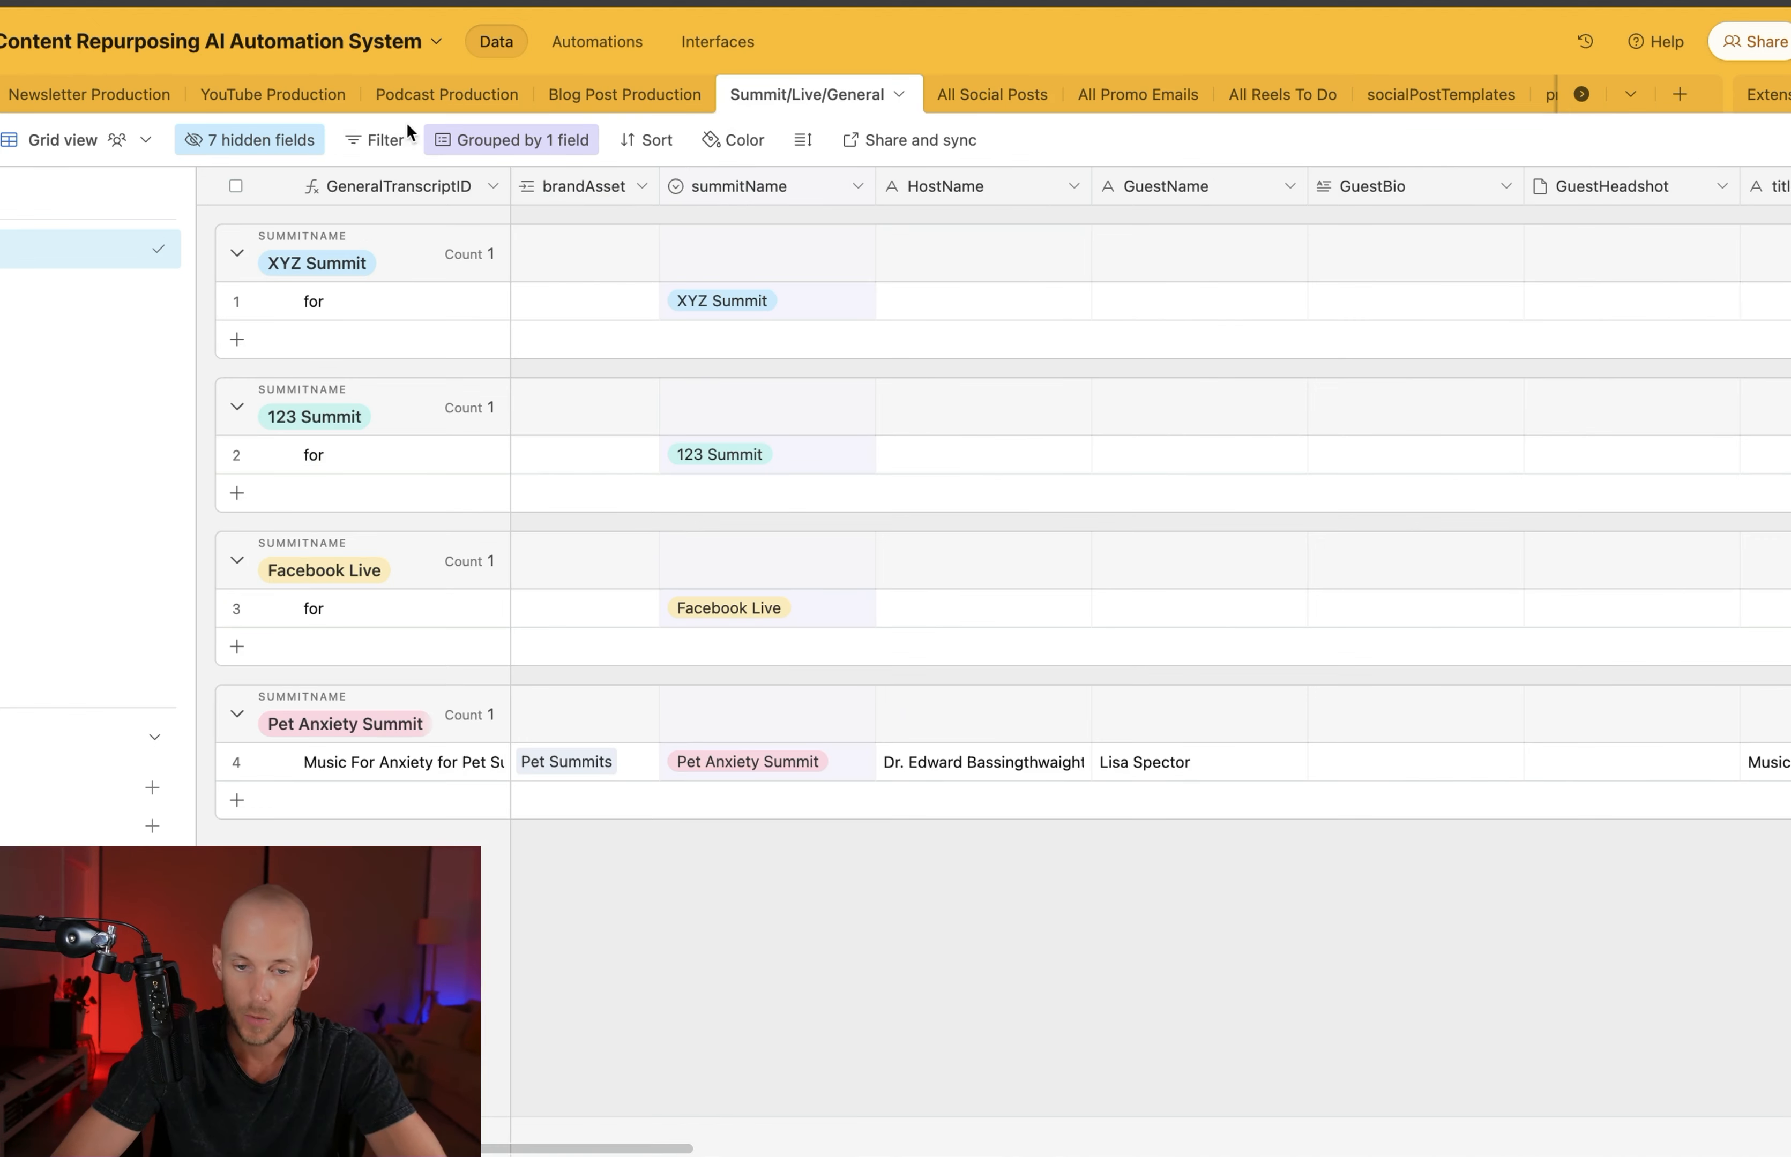
left_click(992, 110)
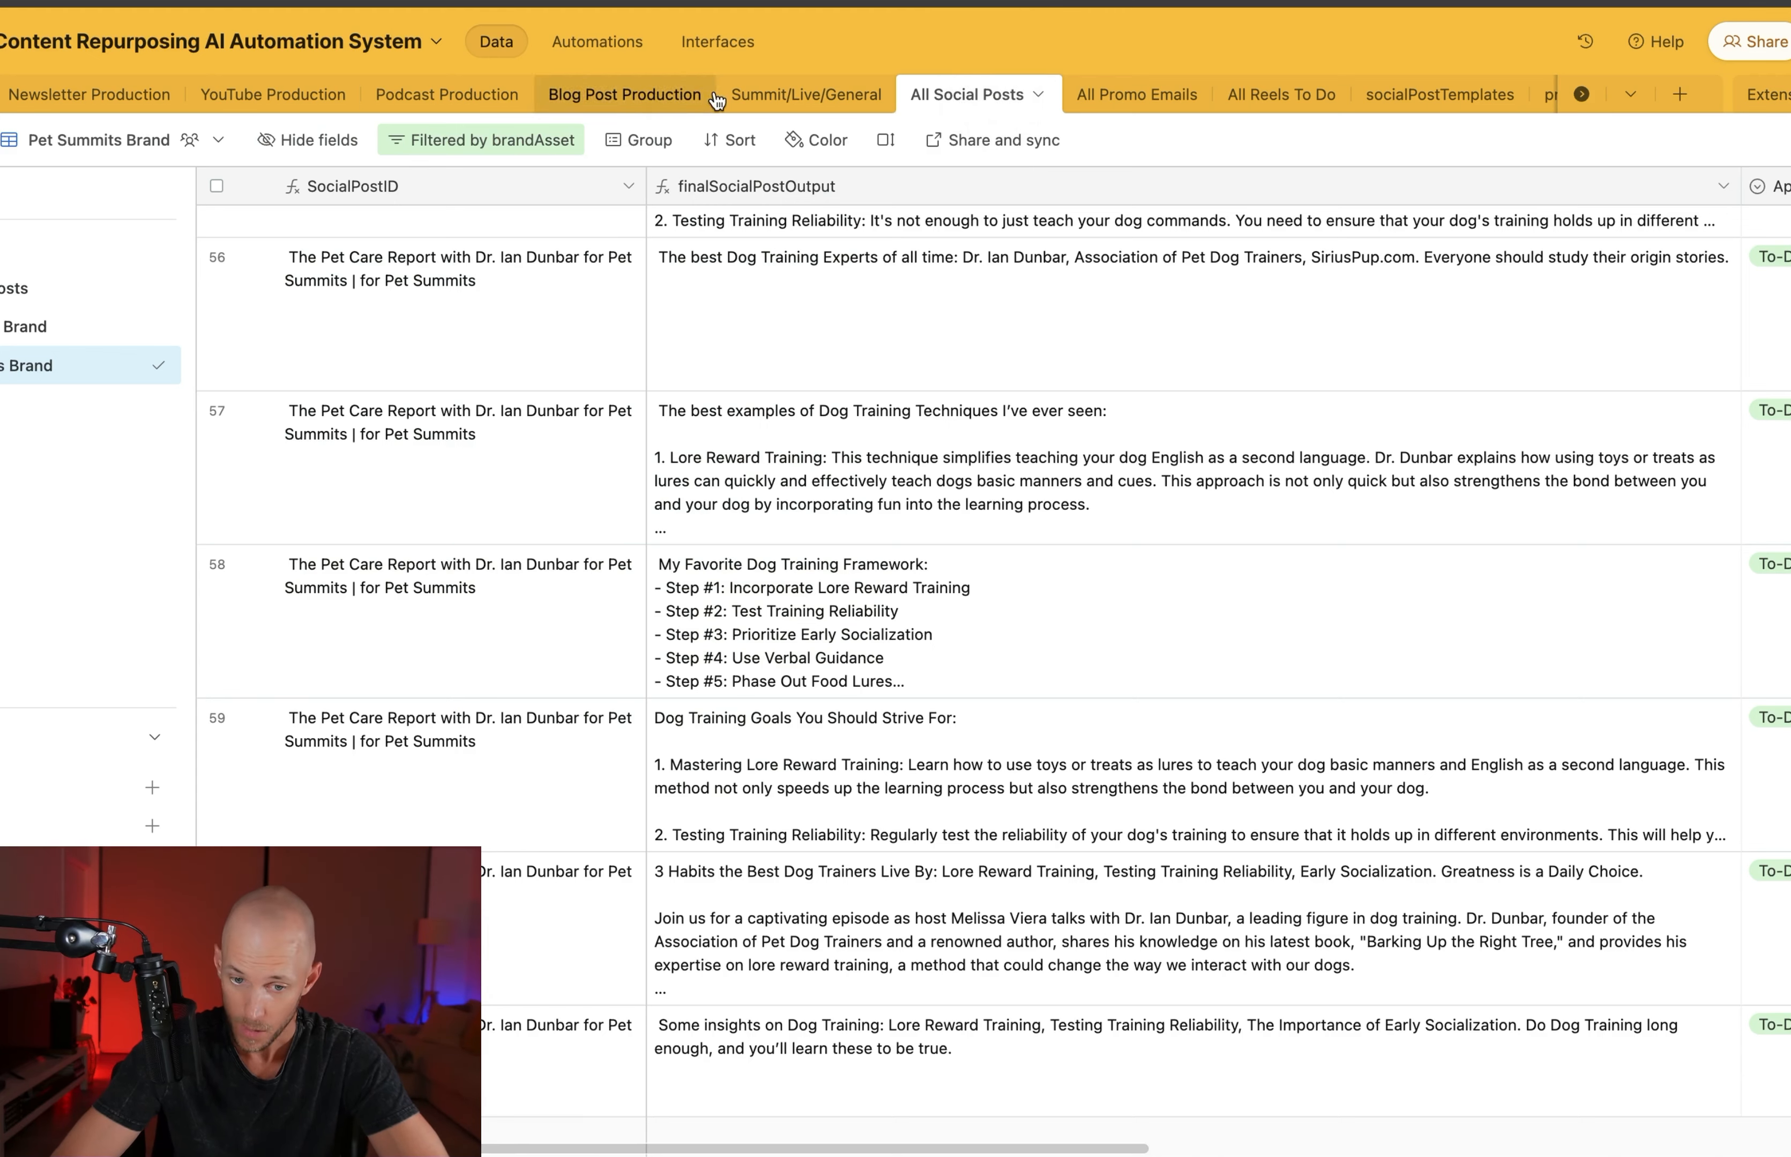
left_click(807, 99)
left_click(990, 102)
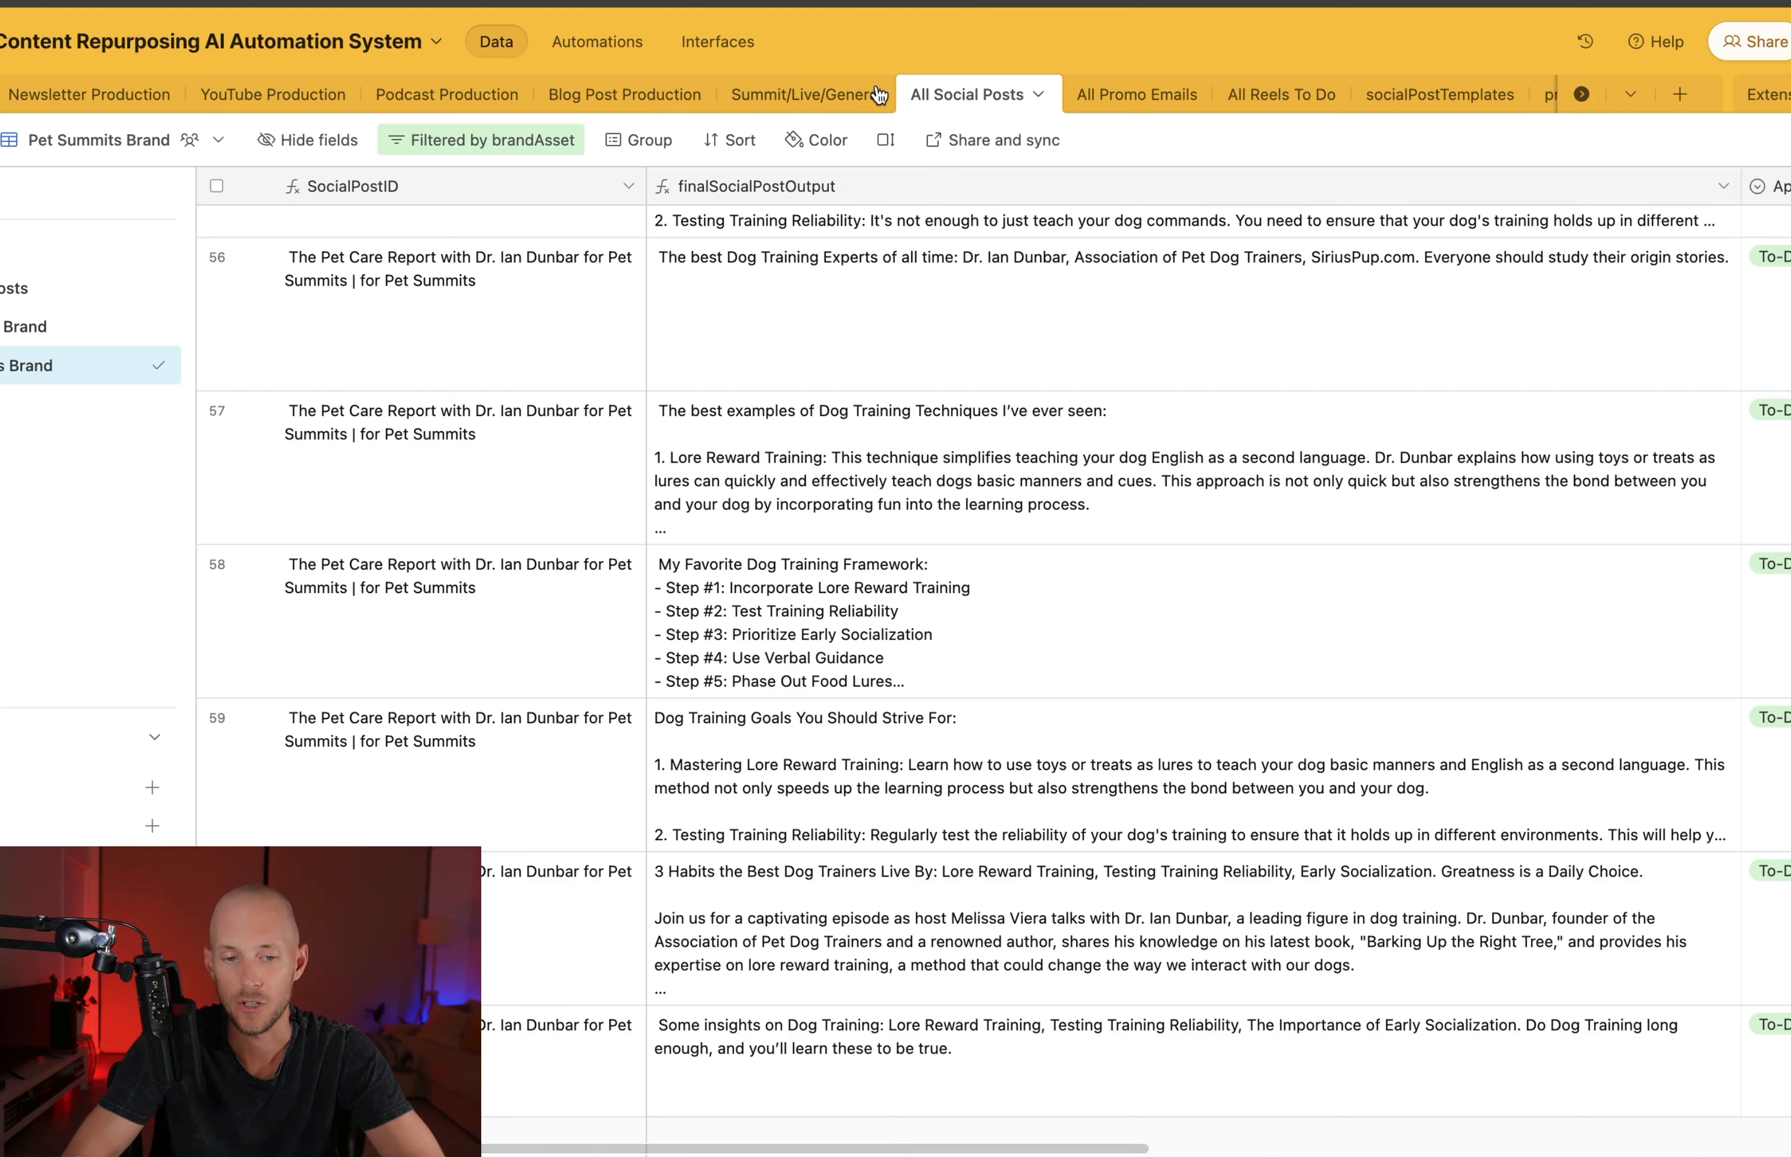
left_click(121, 253)
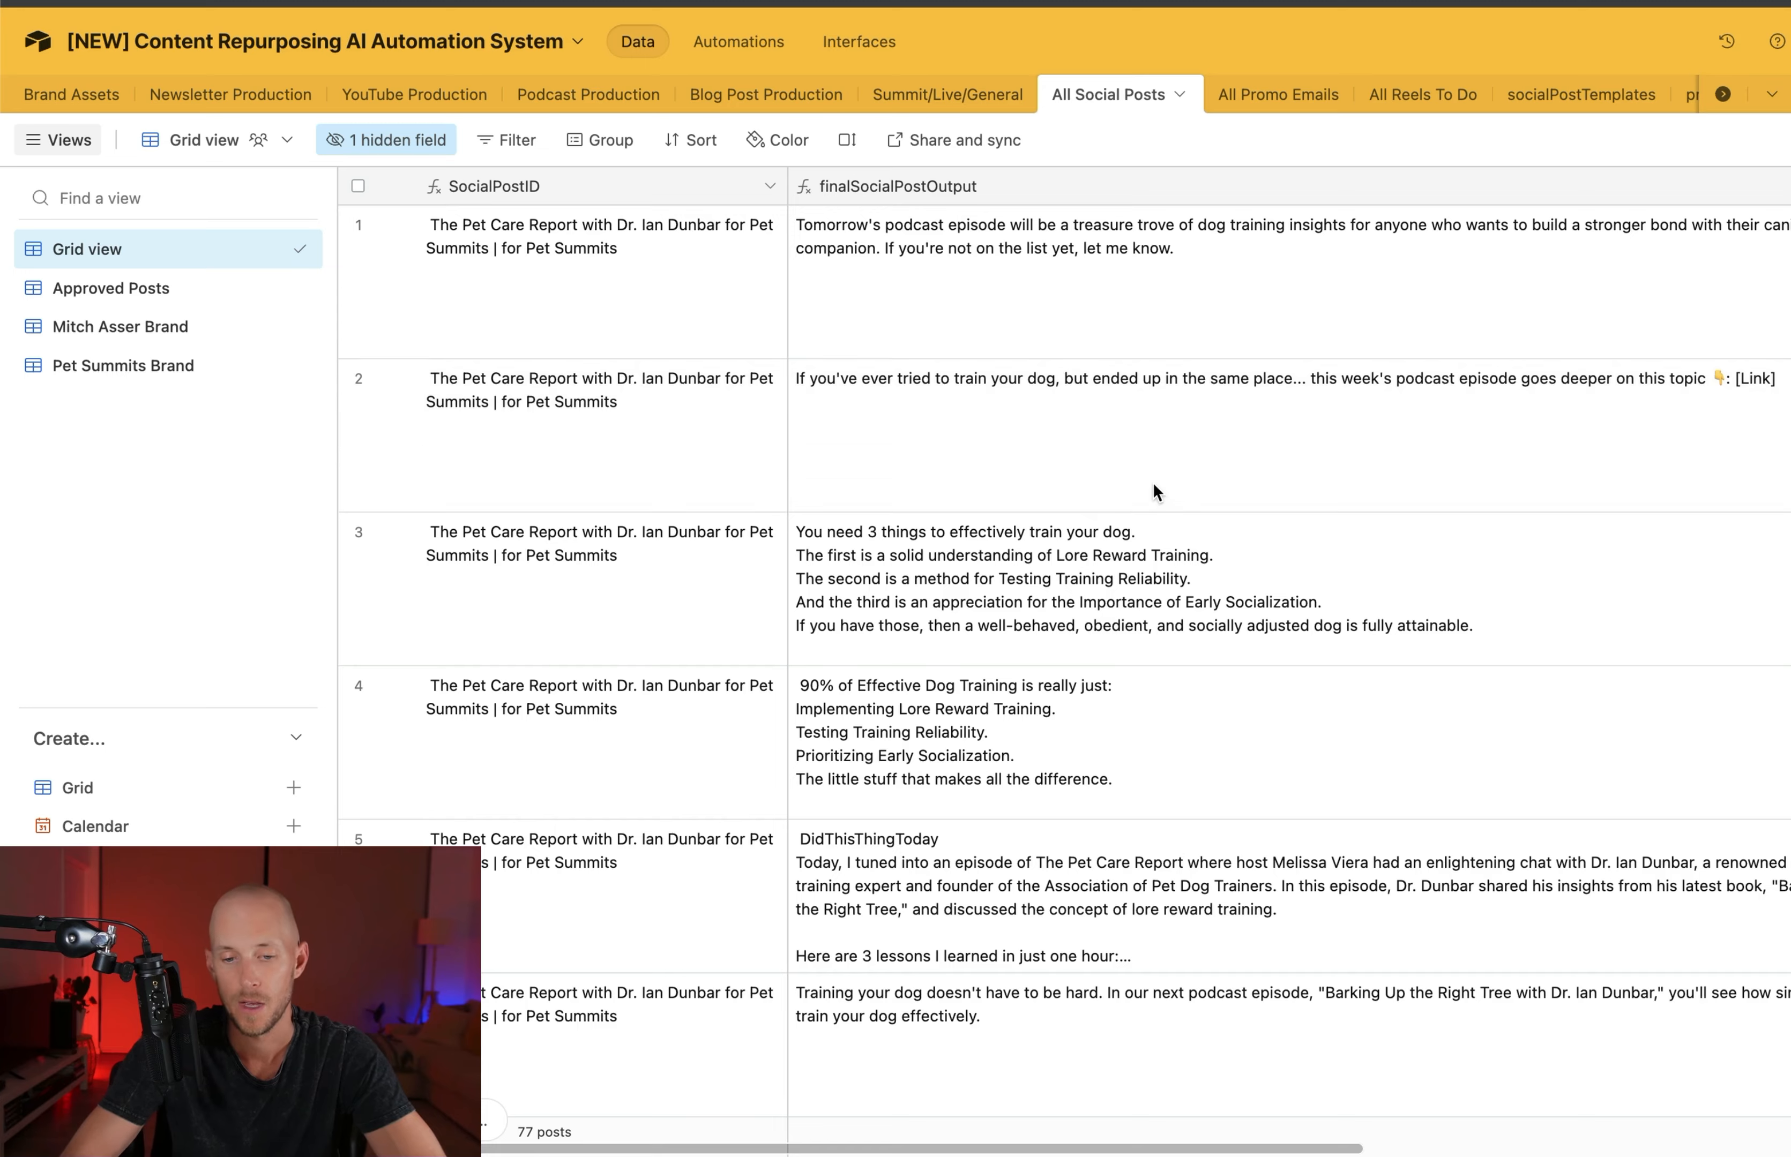
scroll(1423, 433, "right", 10)
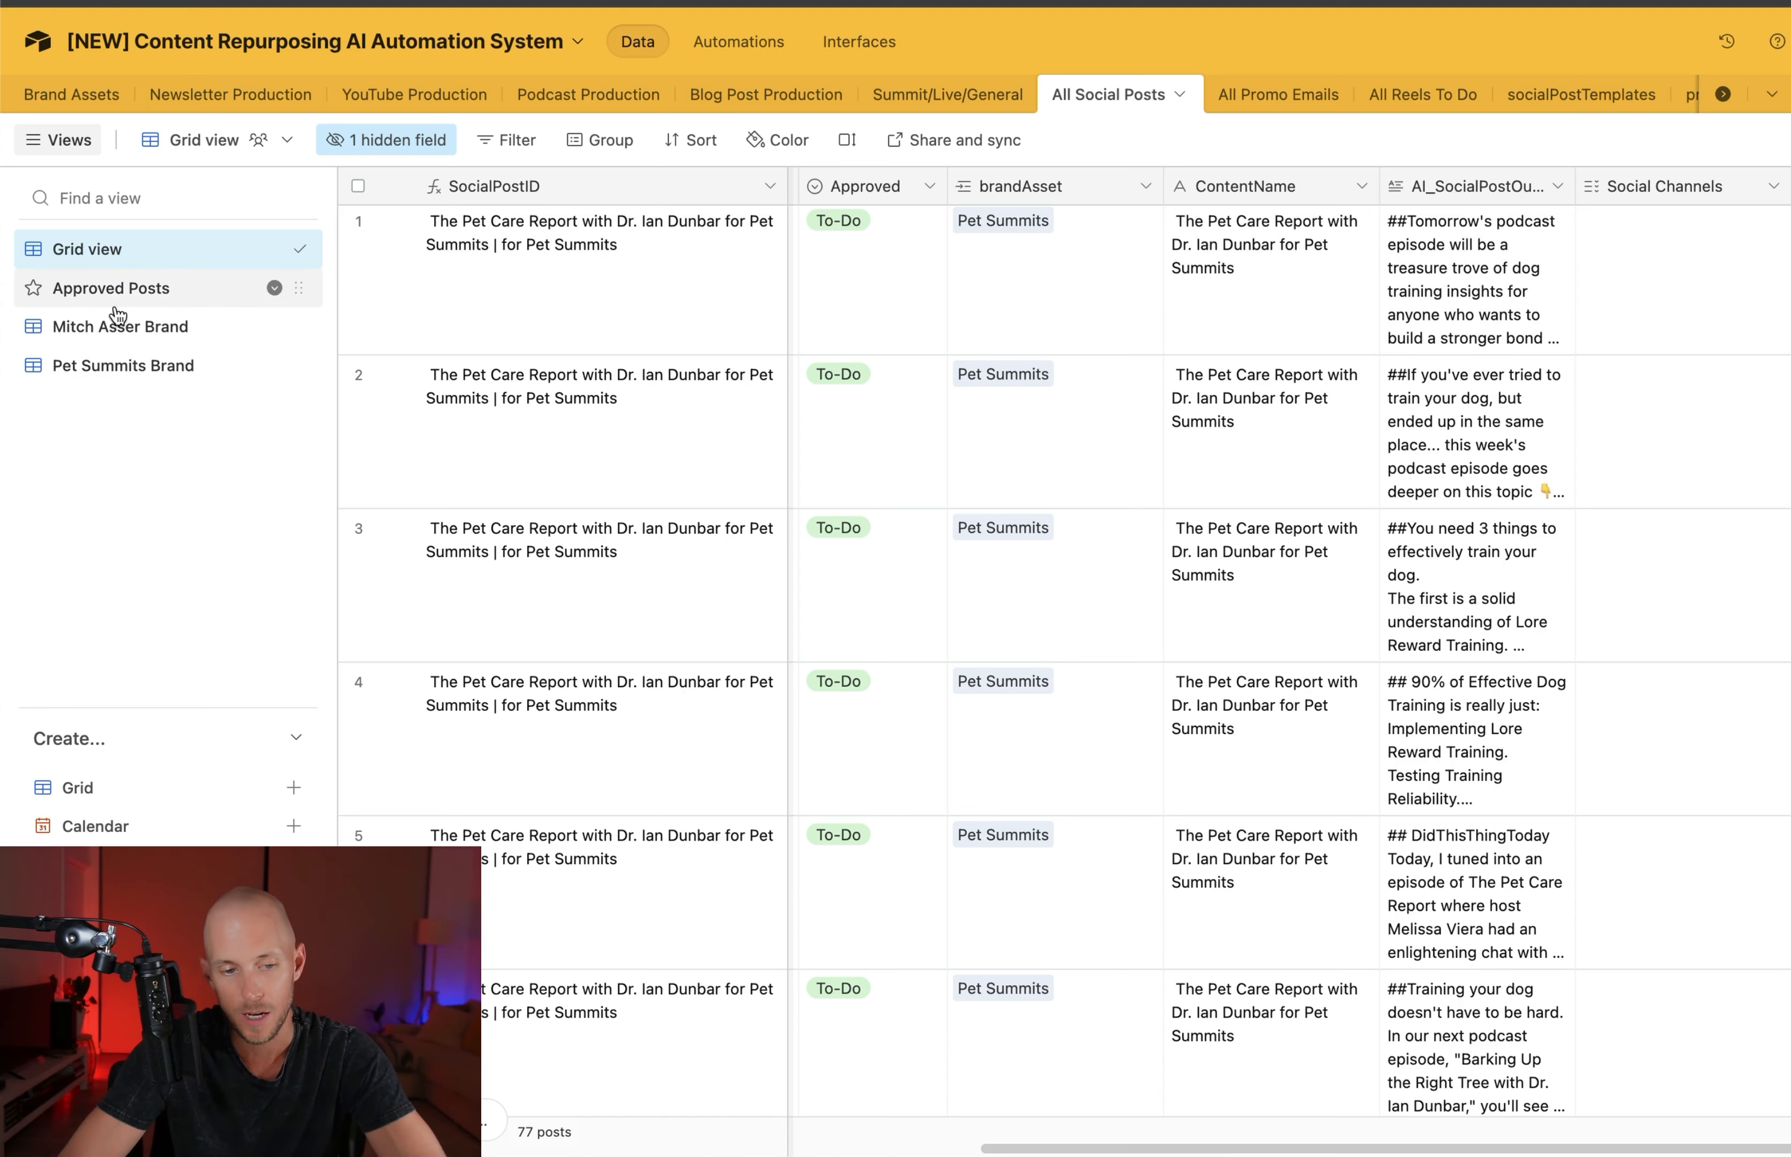
Compare the two brand views of All Social Posts, checking the brandAsset filter and the posts in the Pet Summits Brand view
left_click(99, 374)
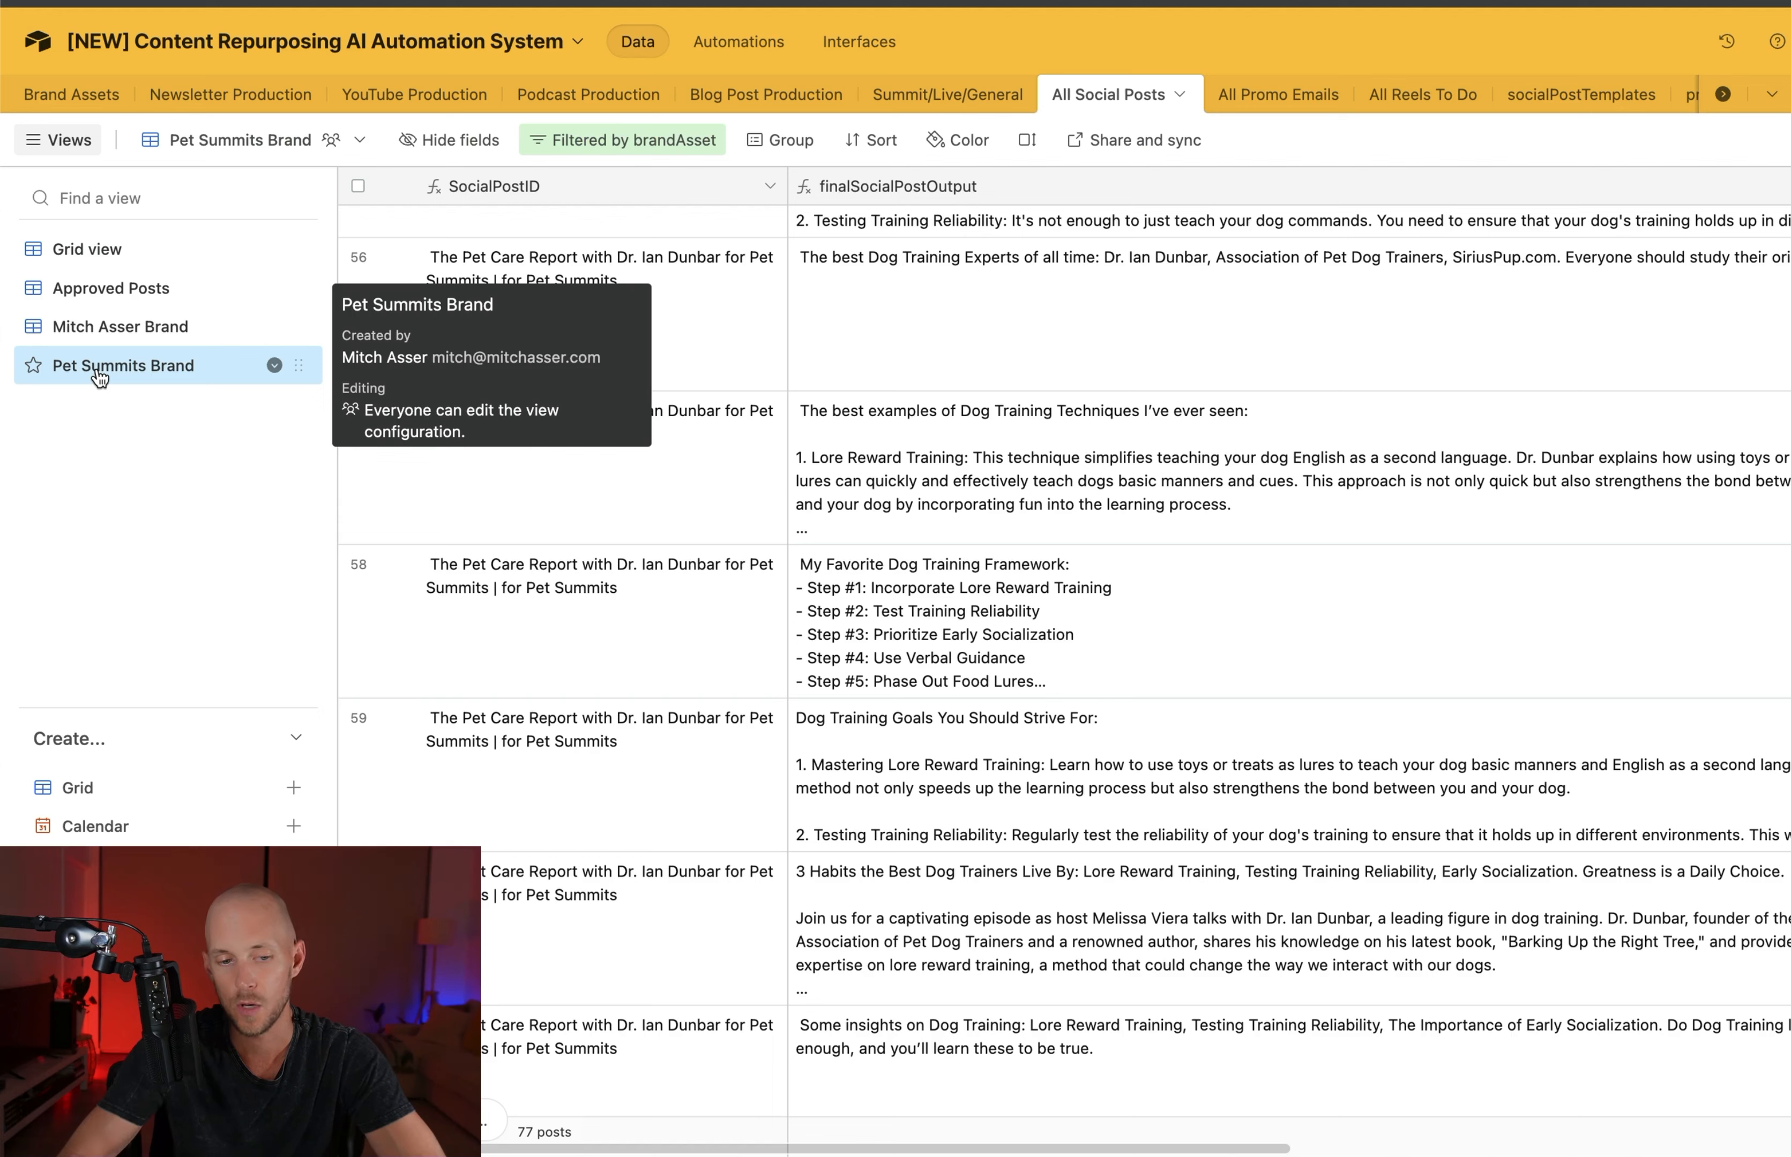
scroll(1016, 338, "down", 1)
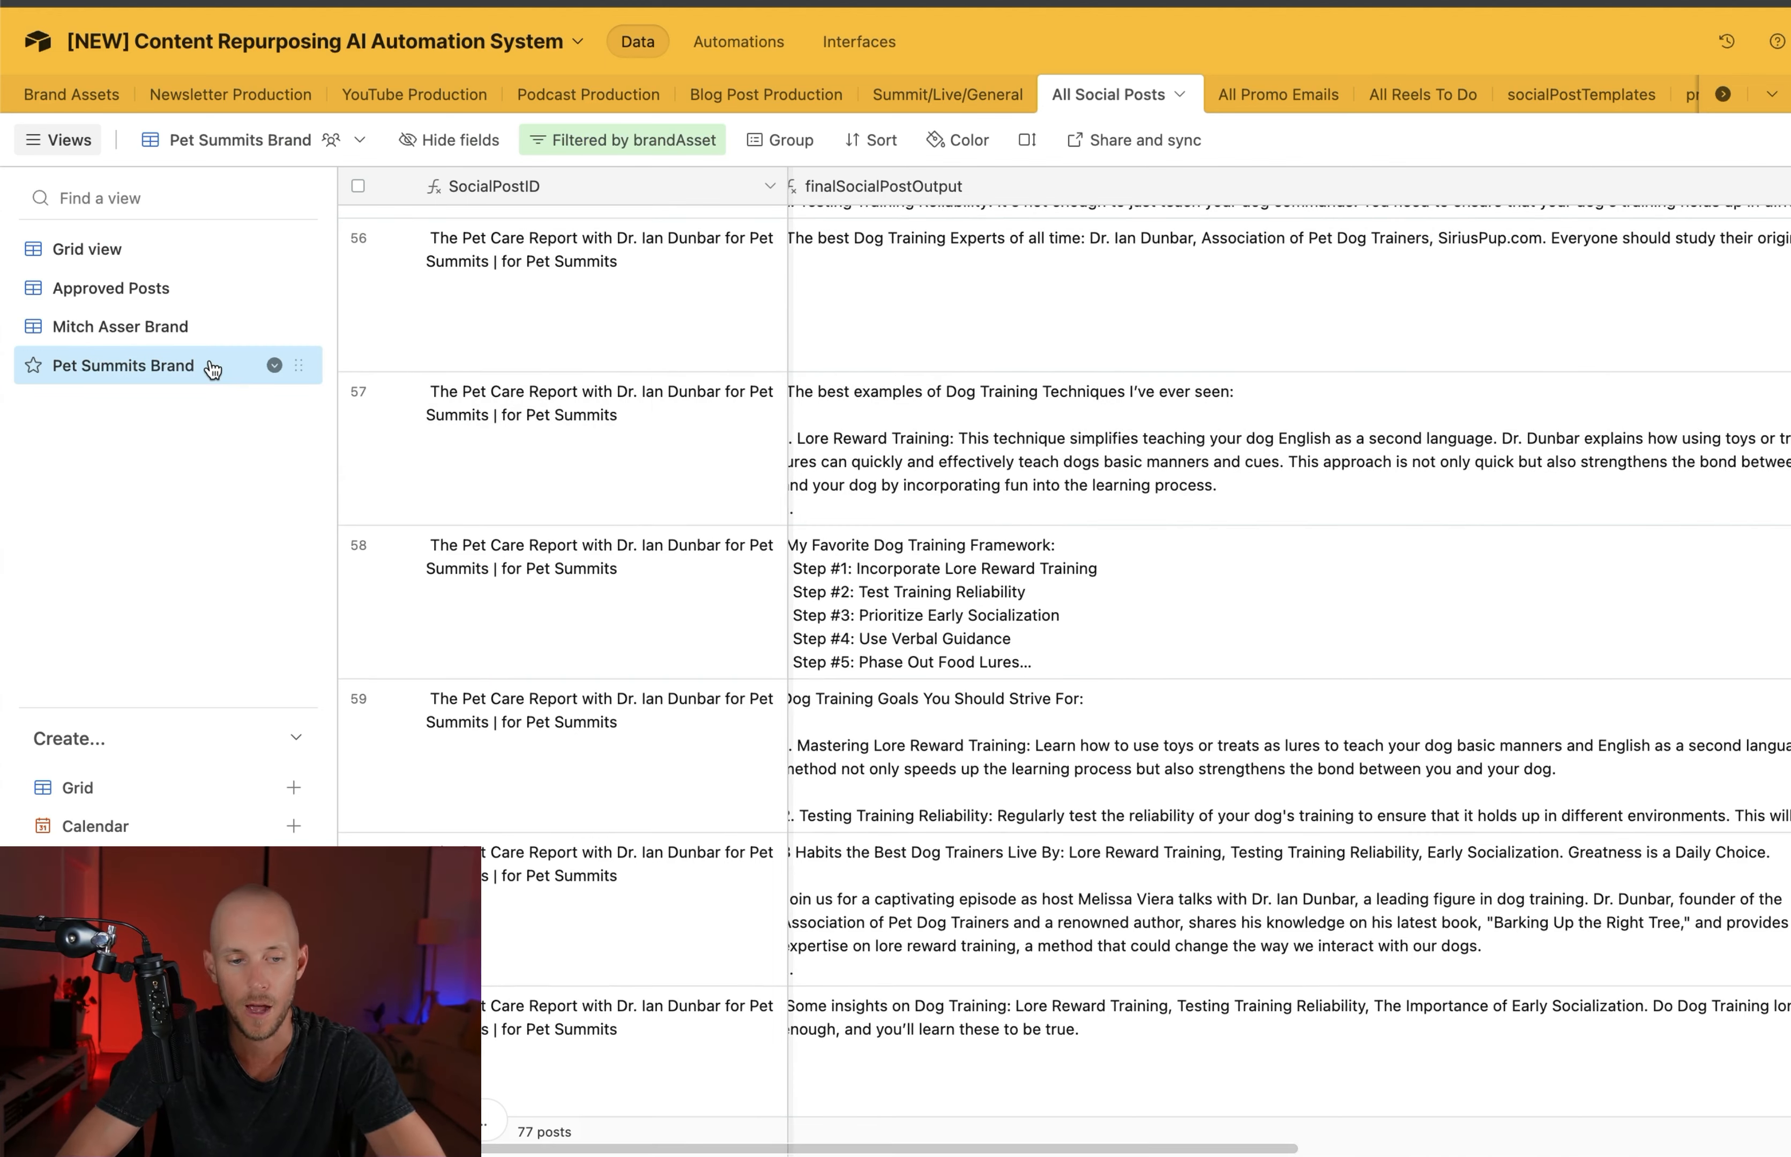
mouse_move(212, 369)
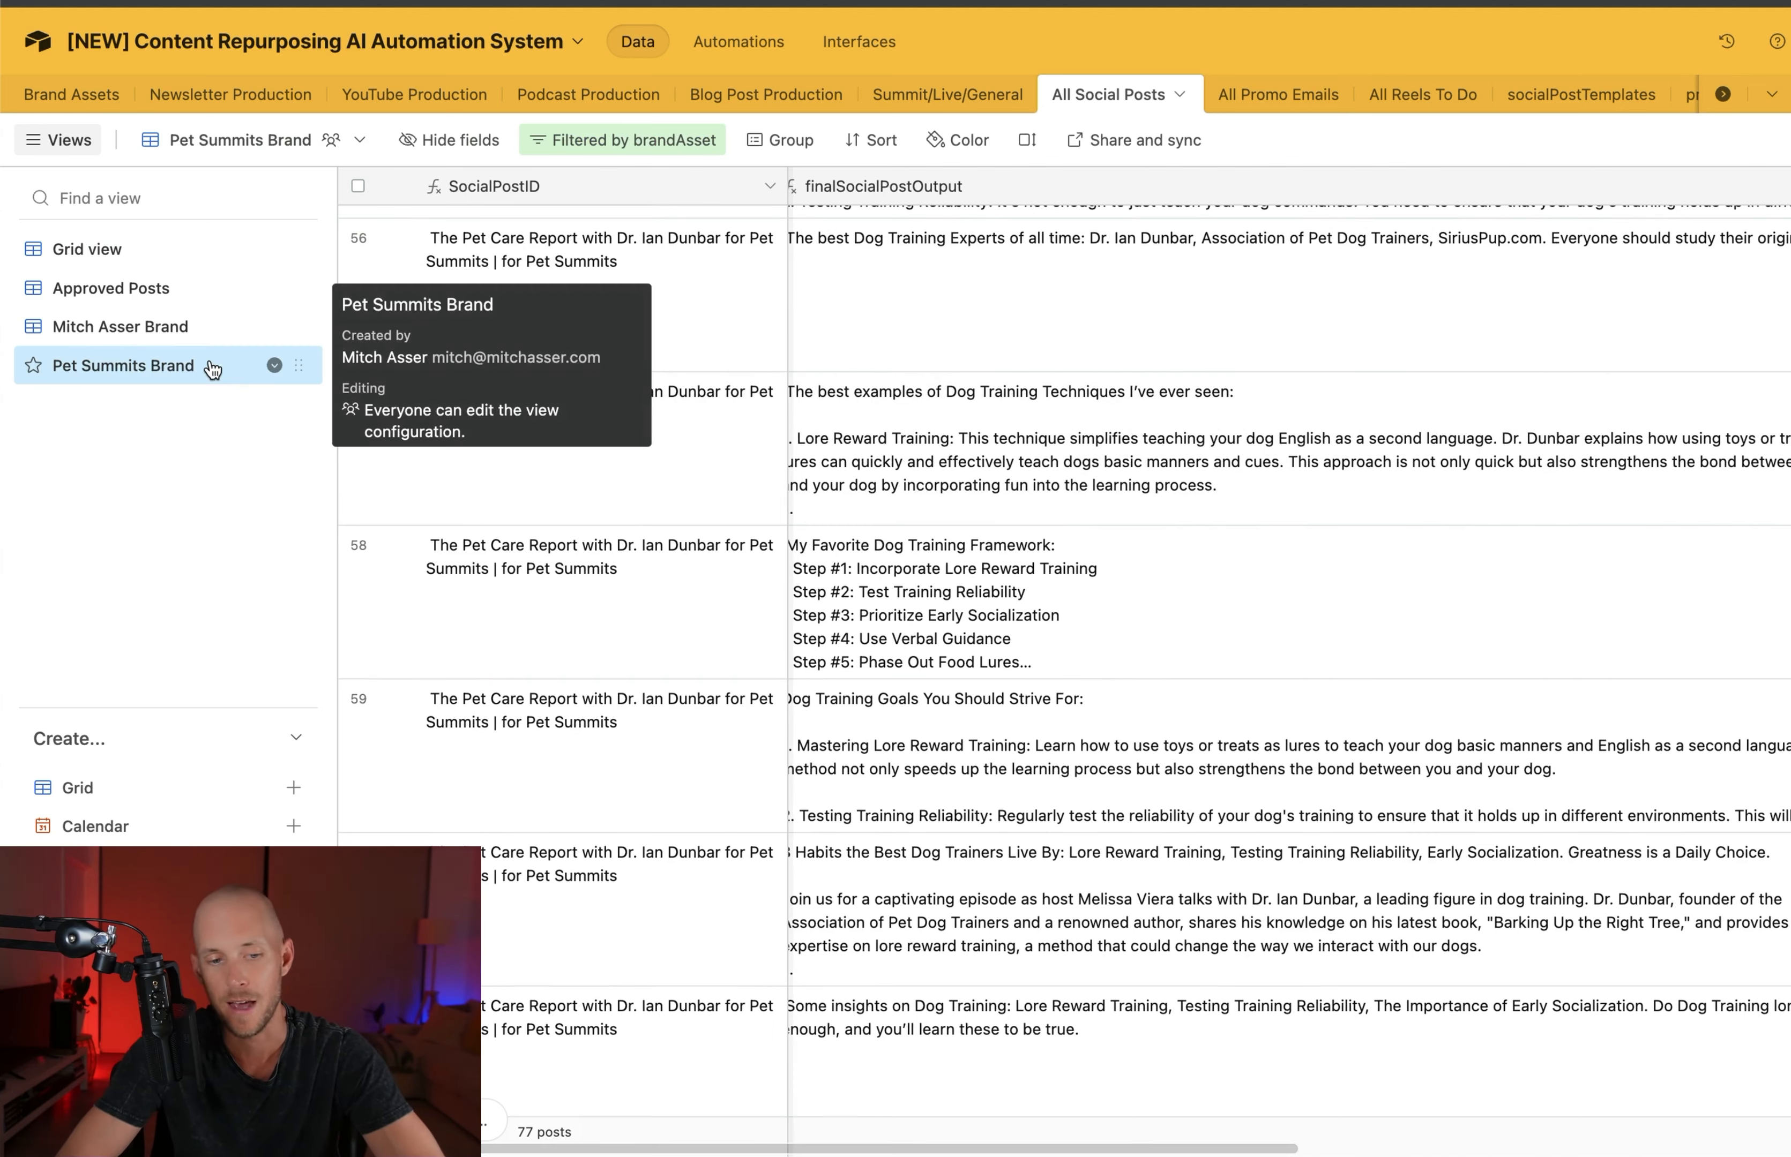
left_click(572, 140)
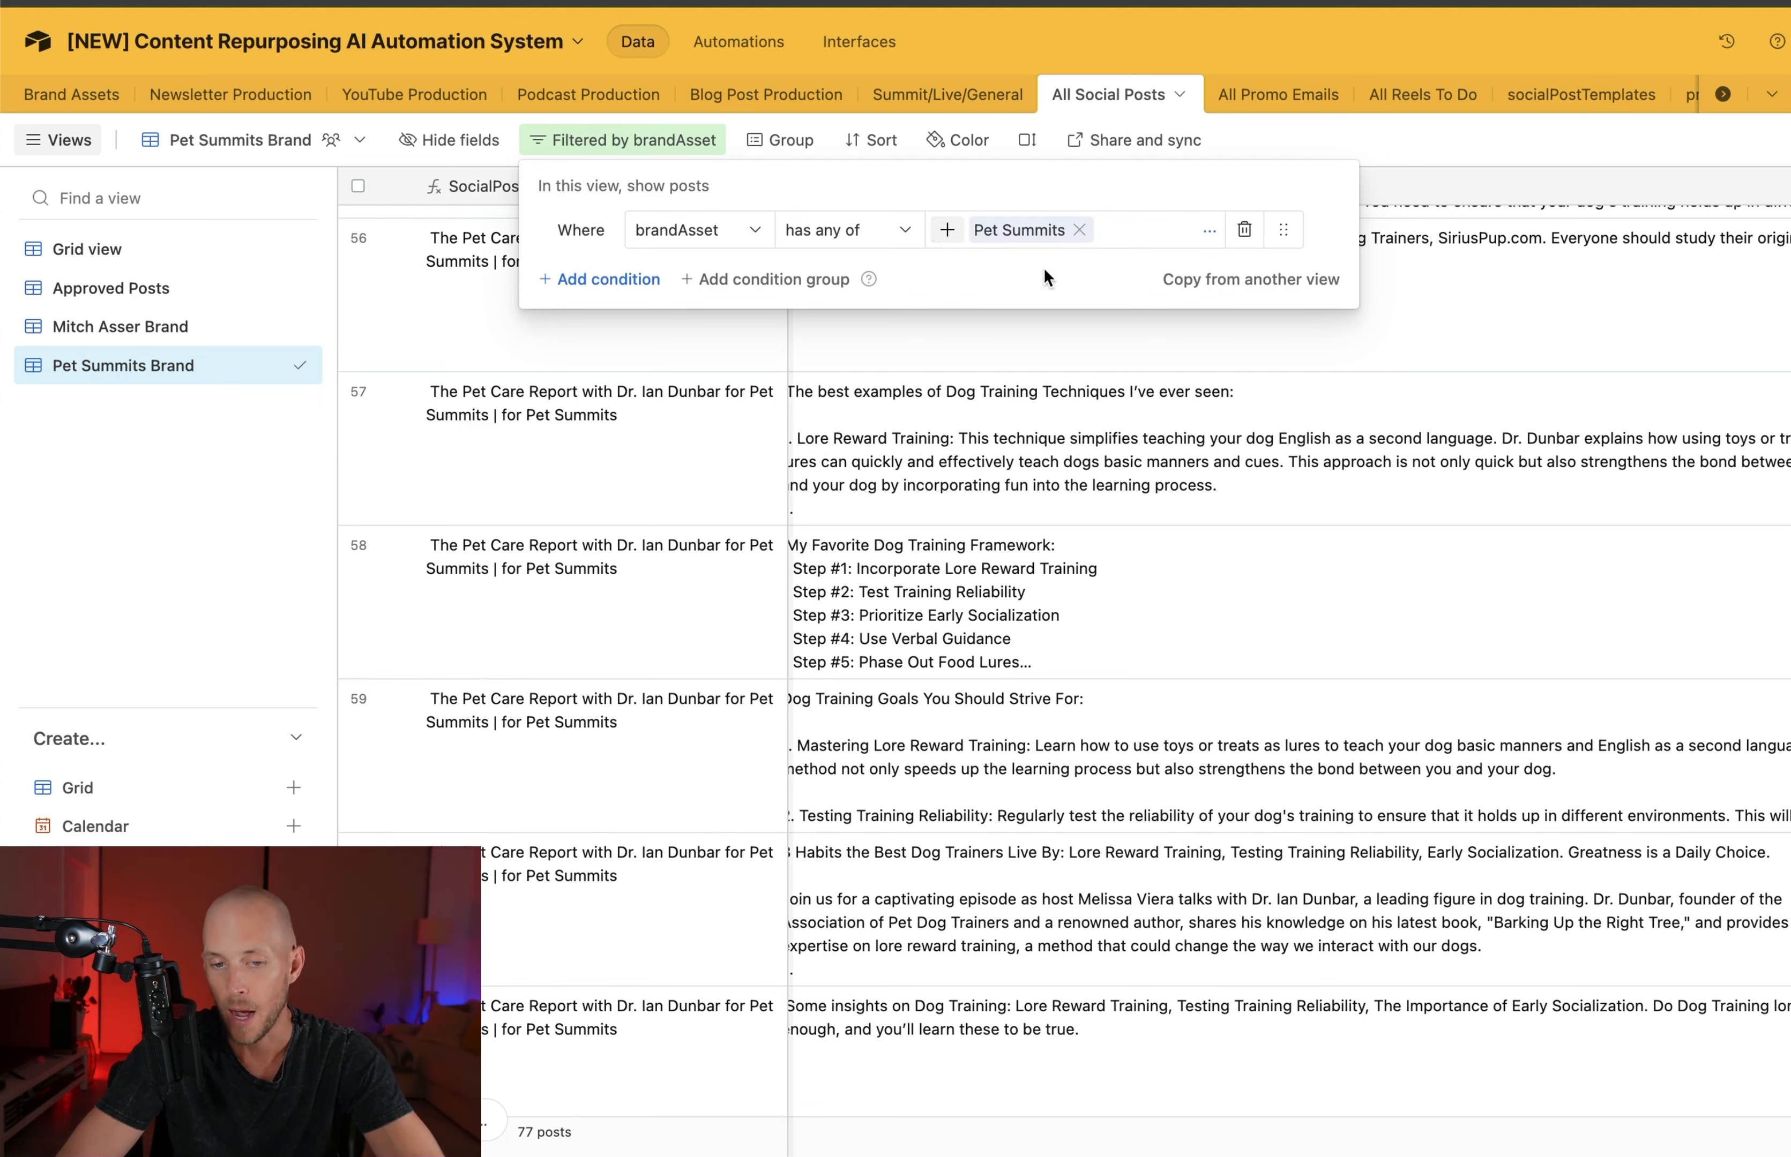
left_click(959, 411)
scroll(986, 409, "down", 15)
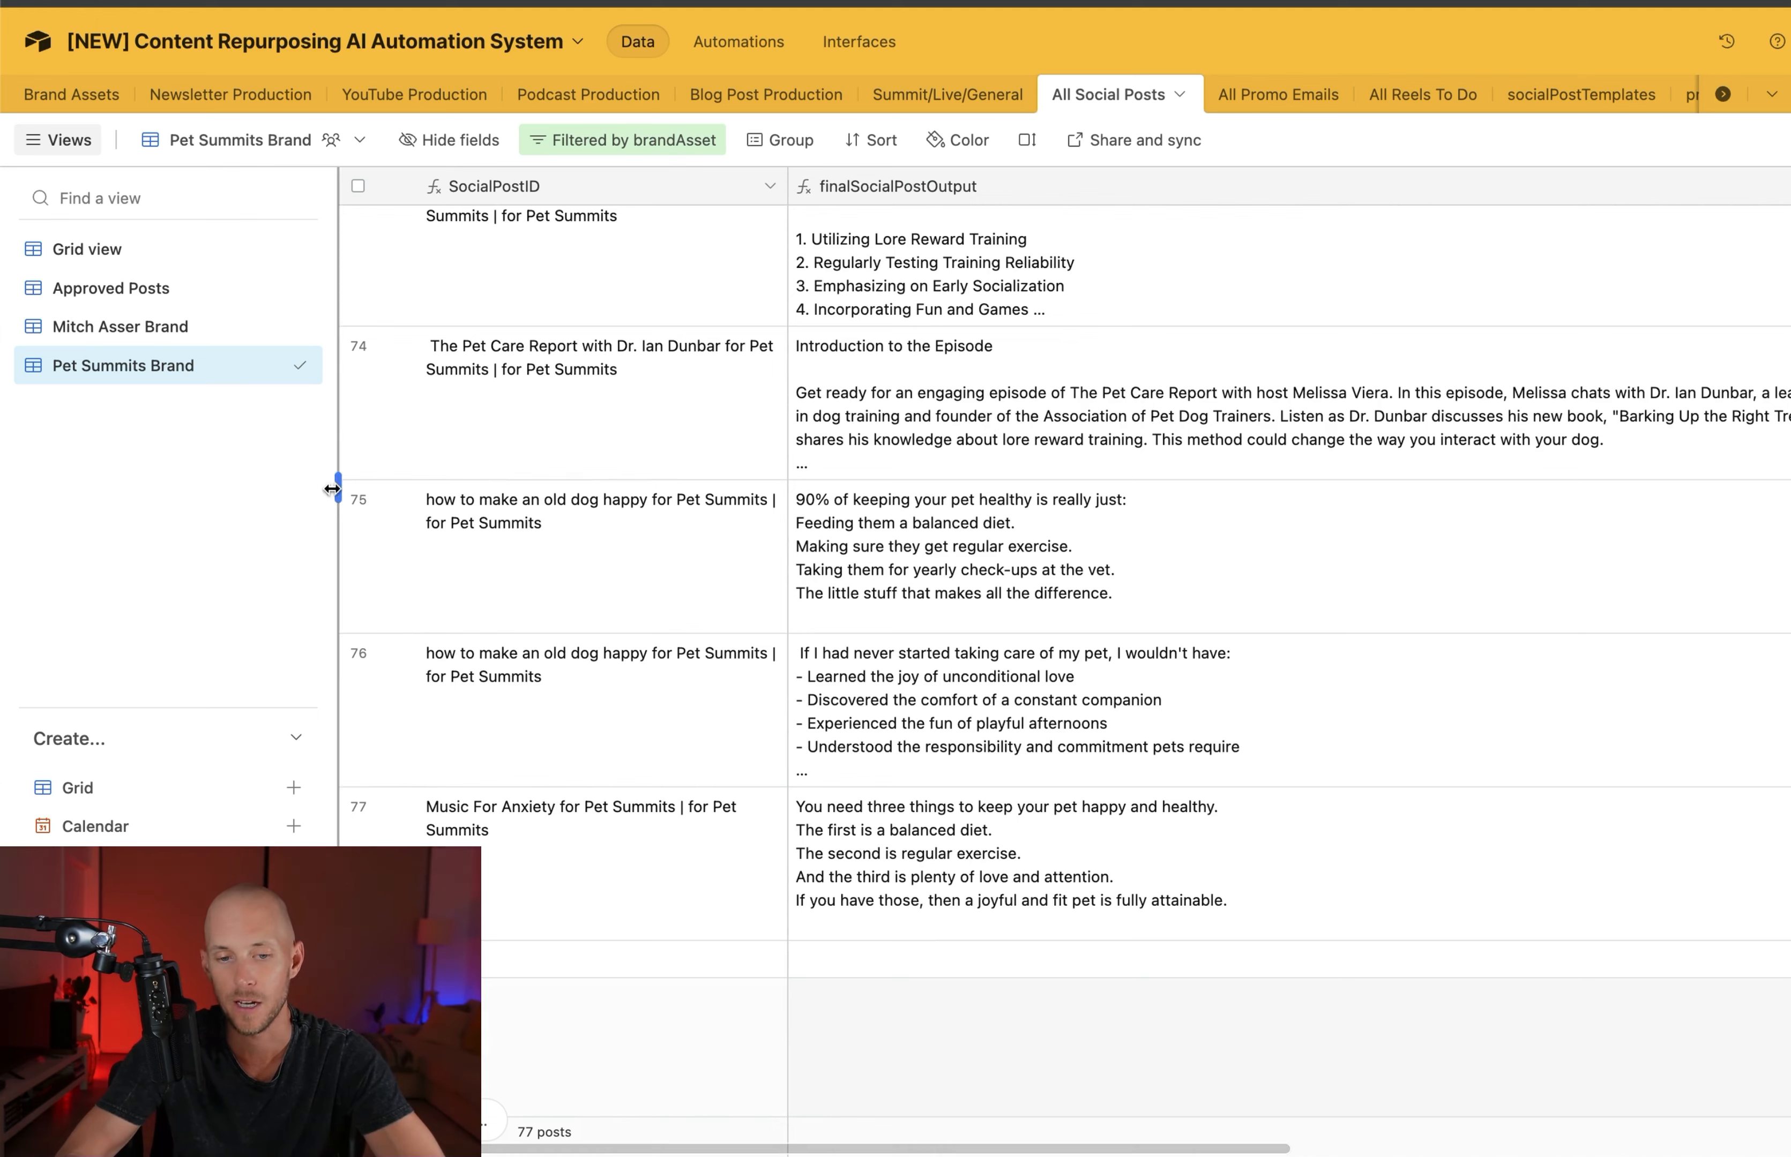
left_click(135, 331)
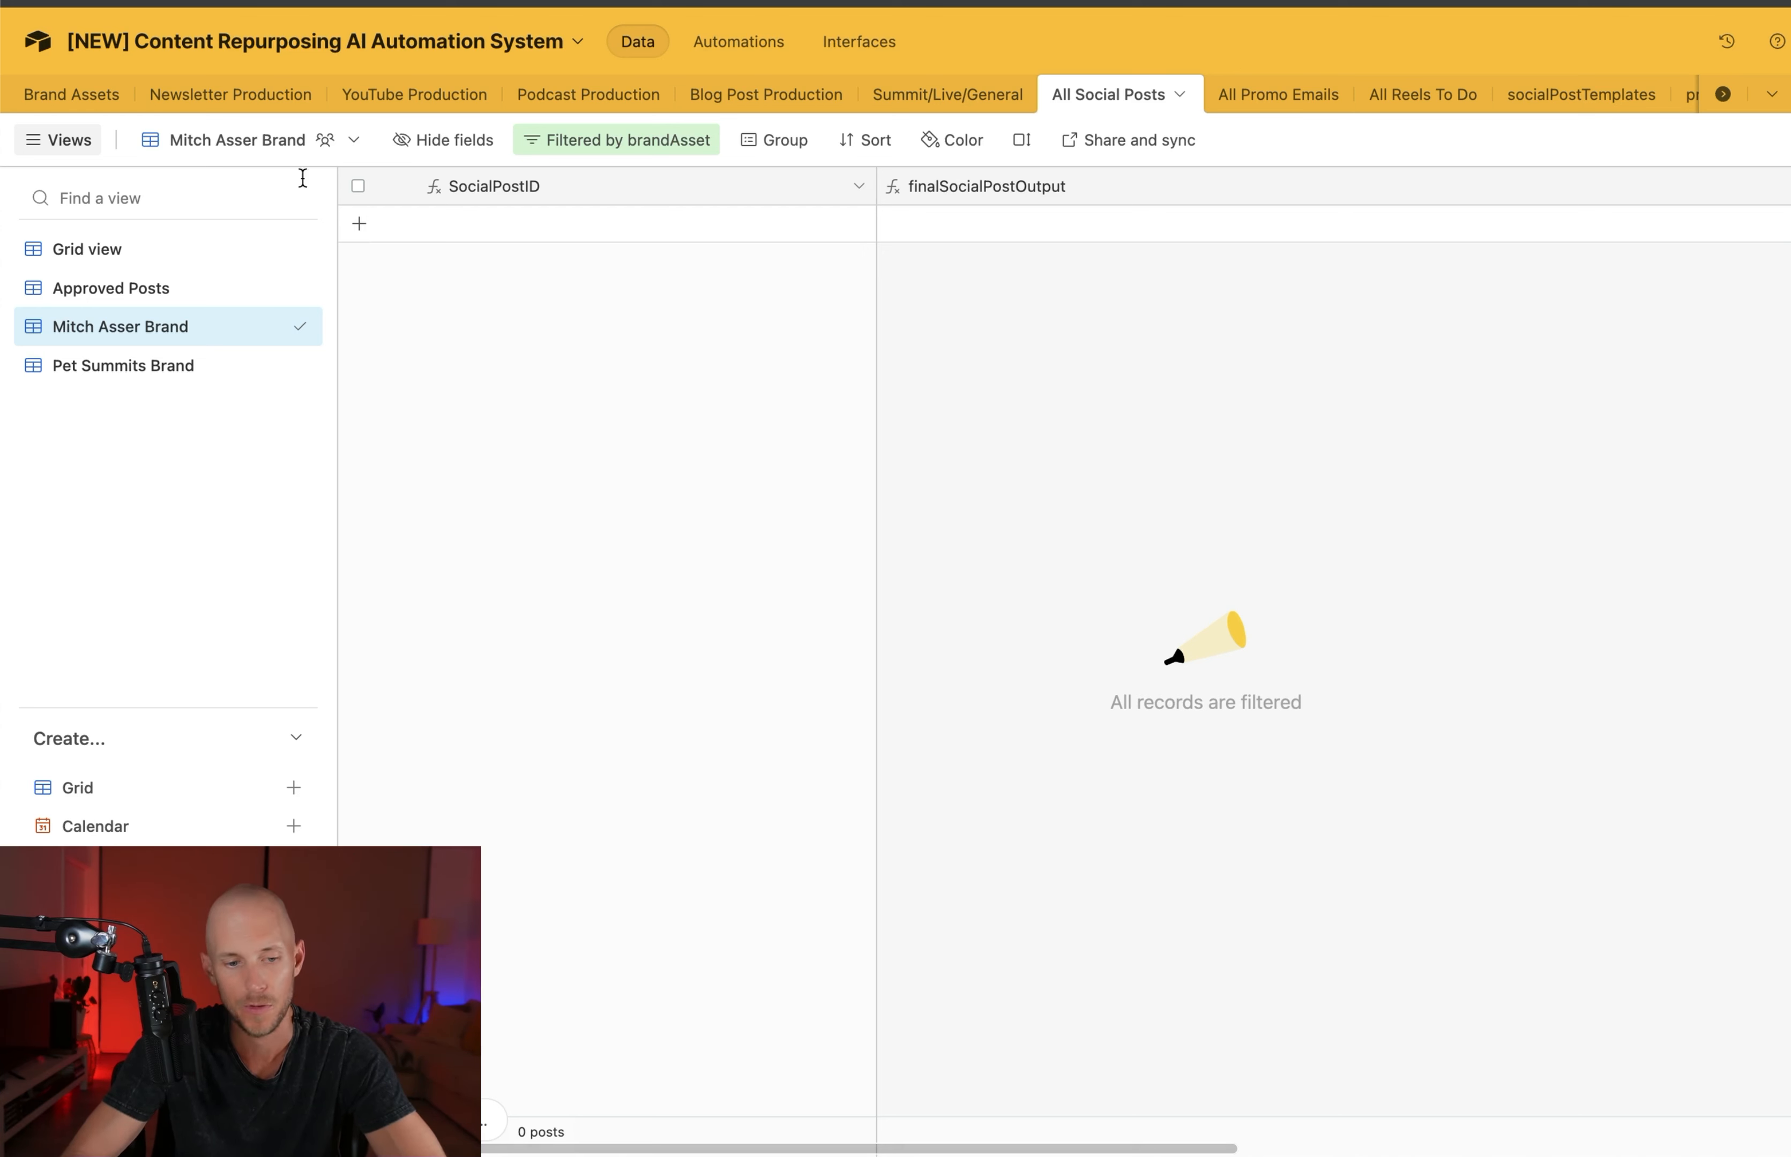
mouse_move(194, 368)
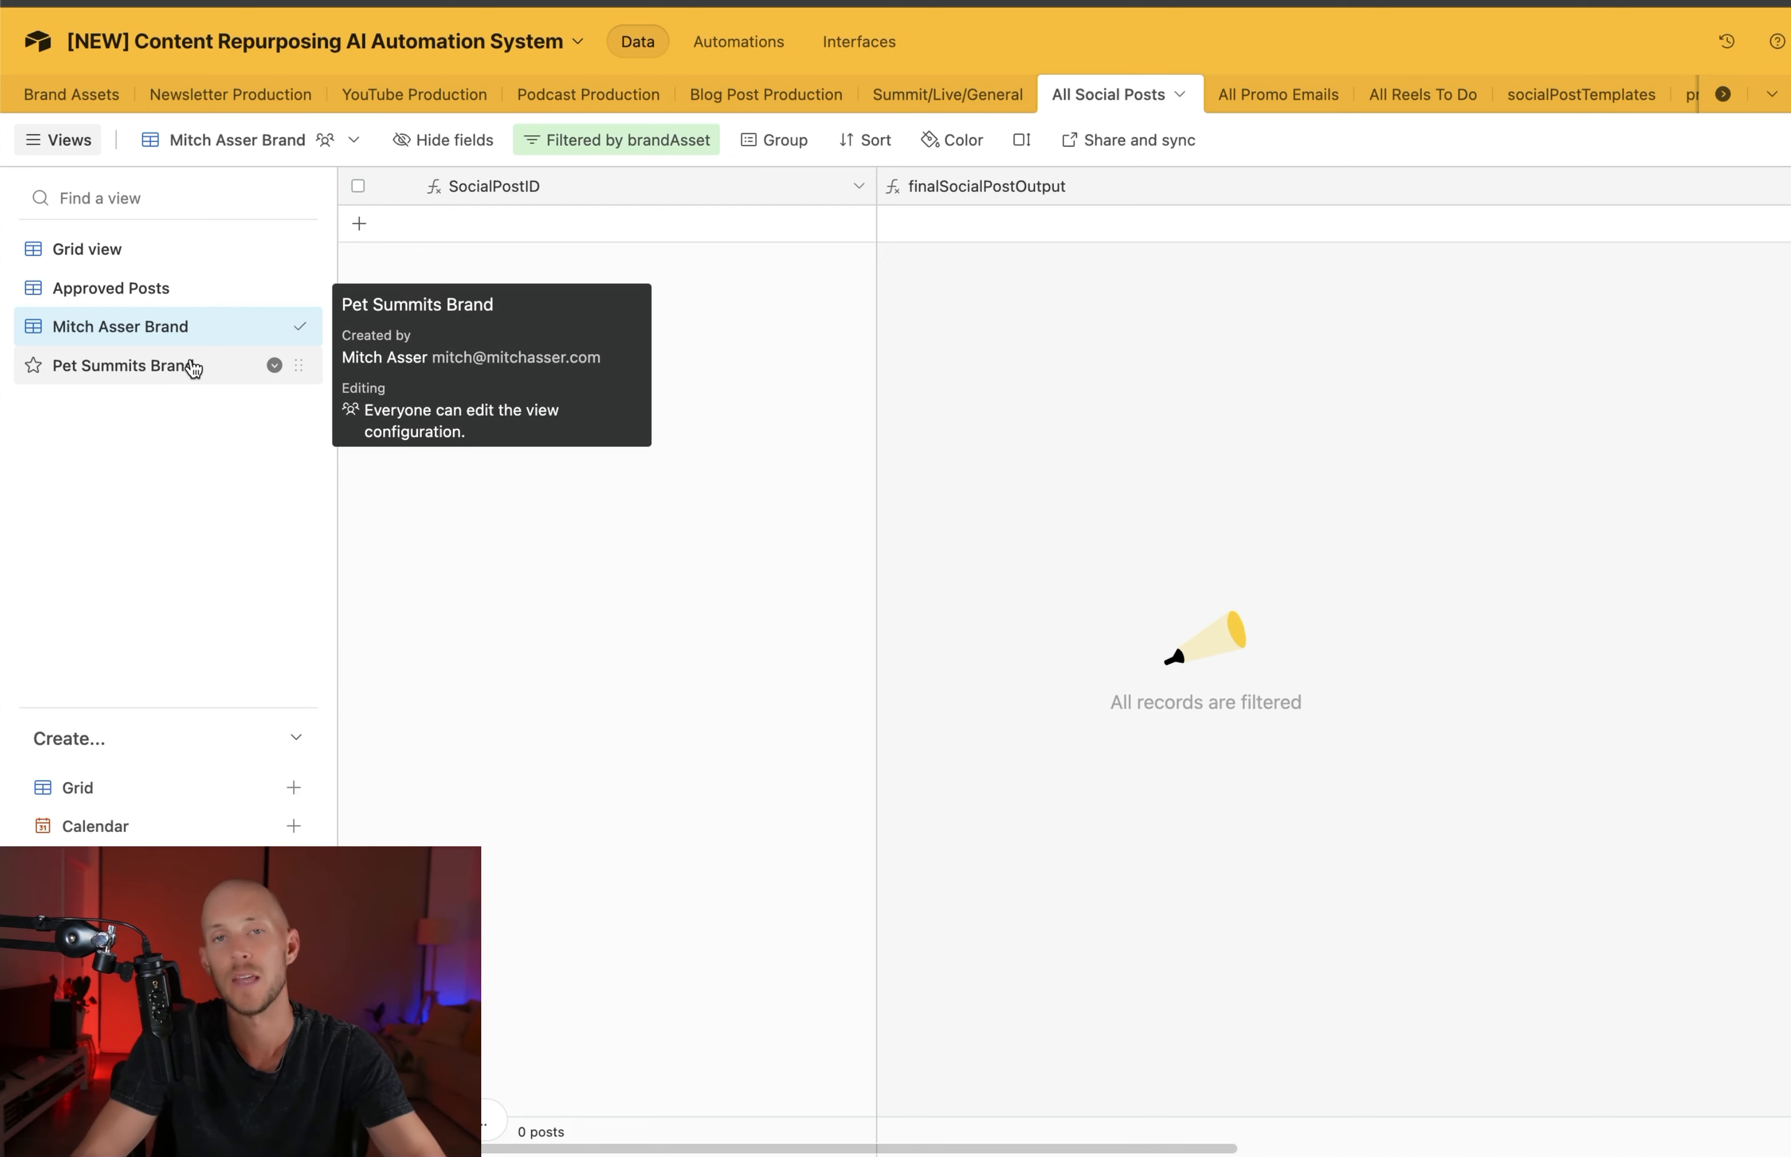
Review the All Promo Emails grid view, covering the category, subject line, preview text and AI_finalEmailContentOutput fields
left_click(1294, 105)
left_click(188, 249)
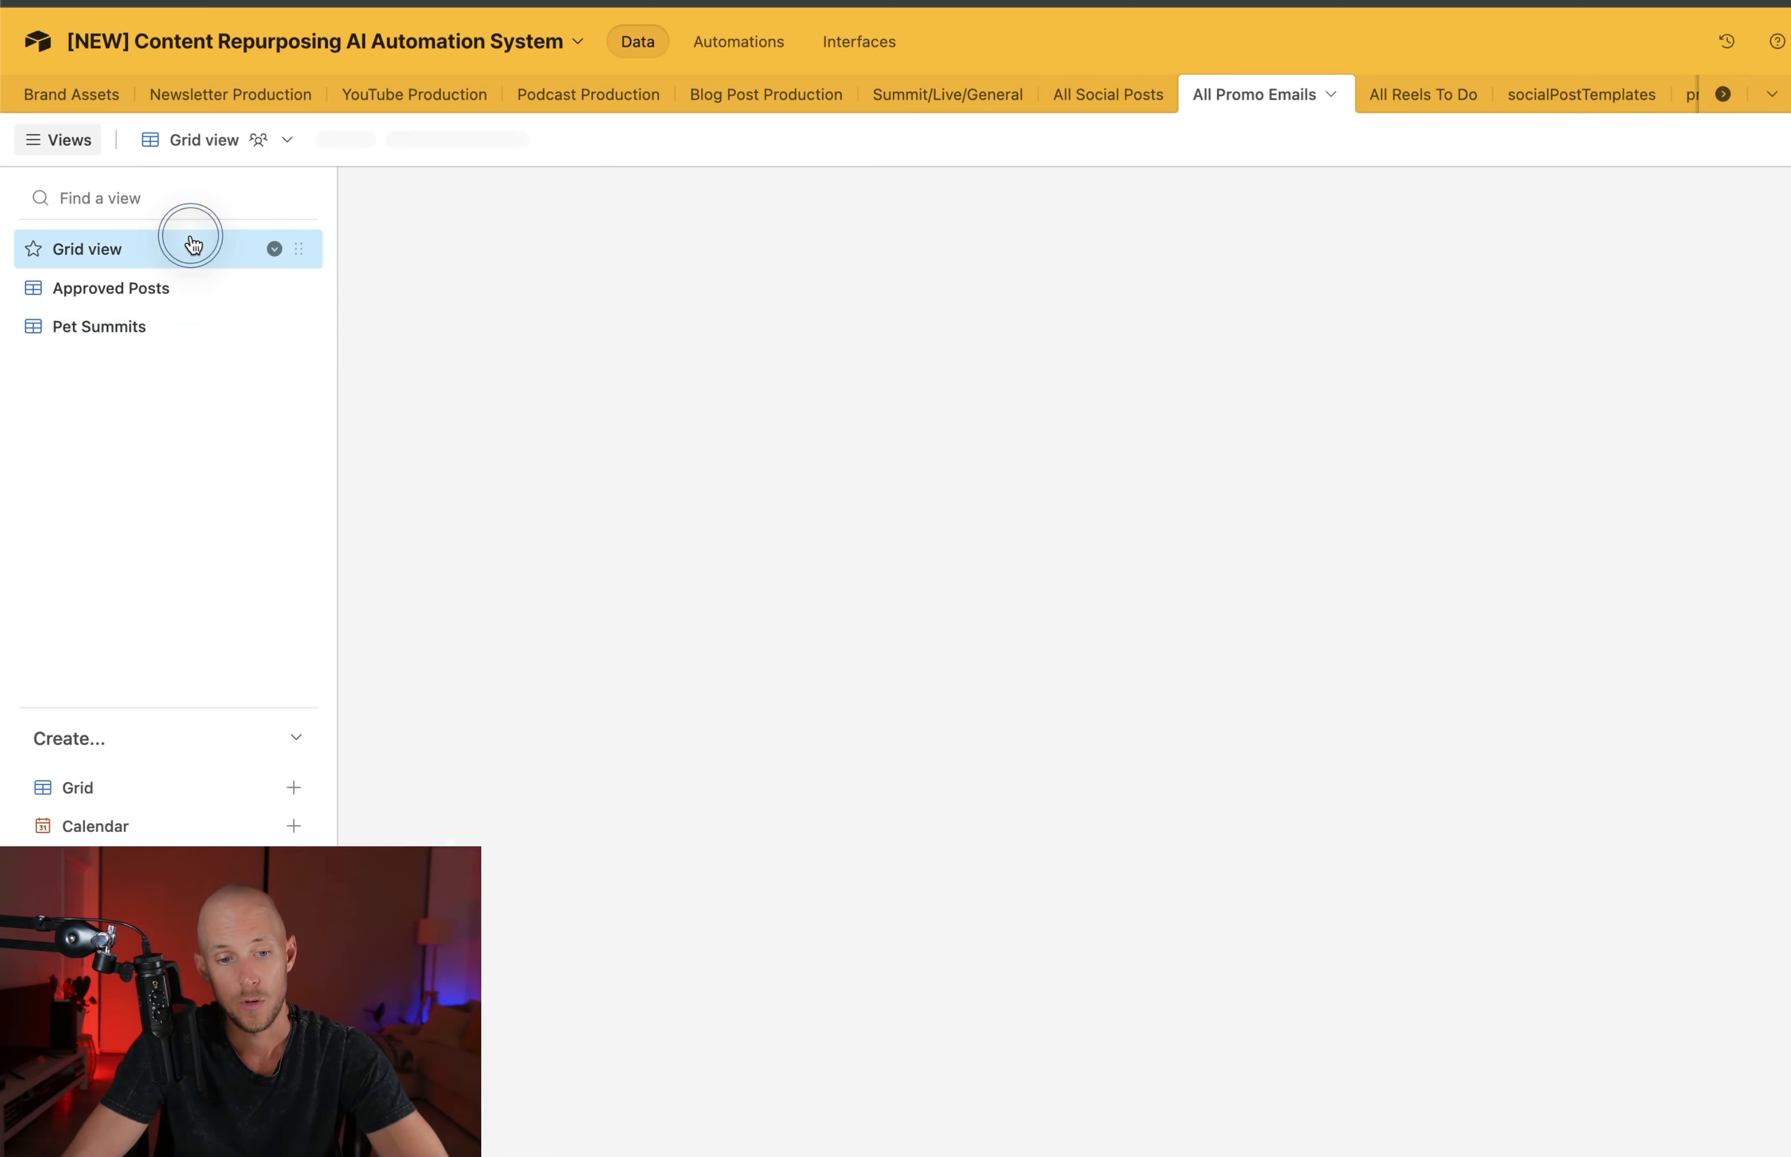
scroll(1425, 458, "right", 10)
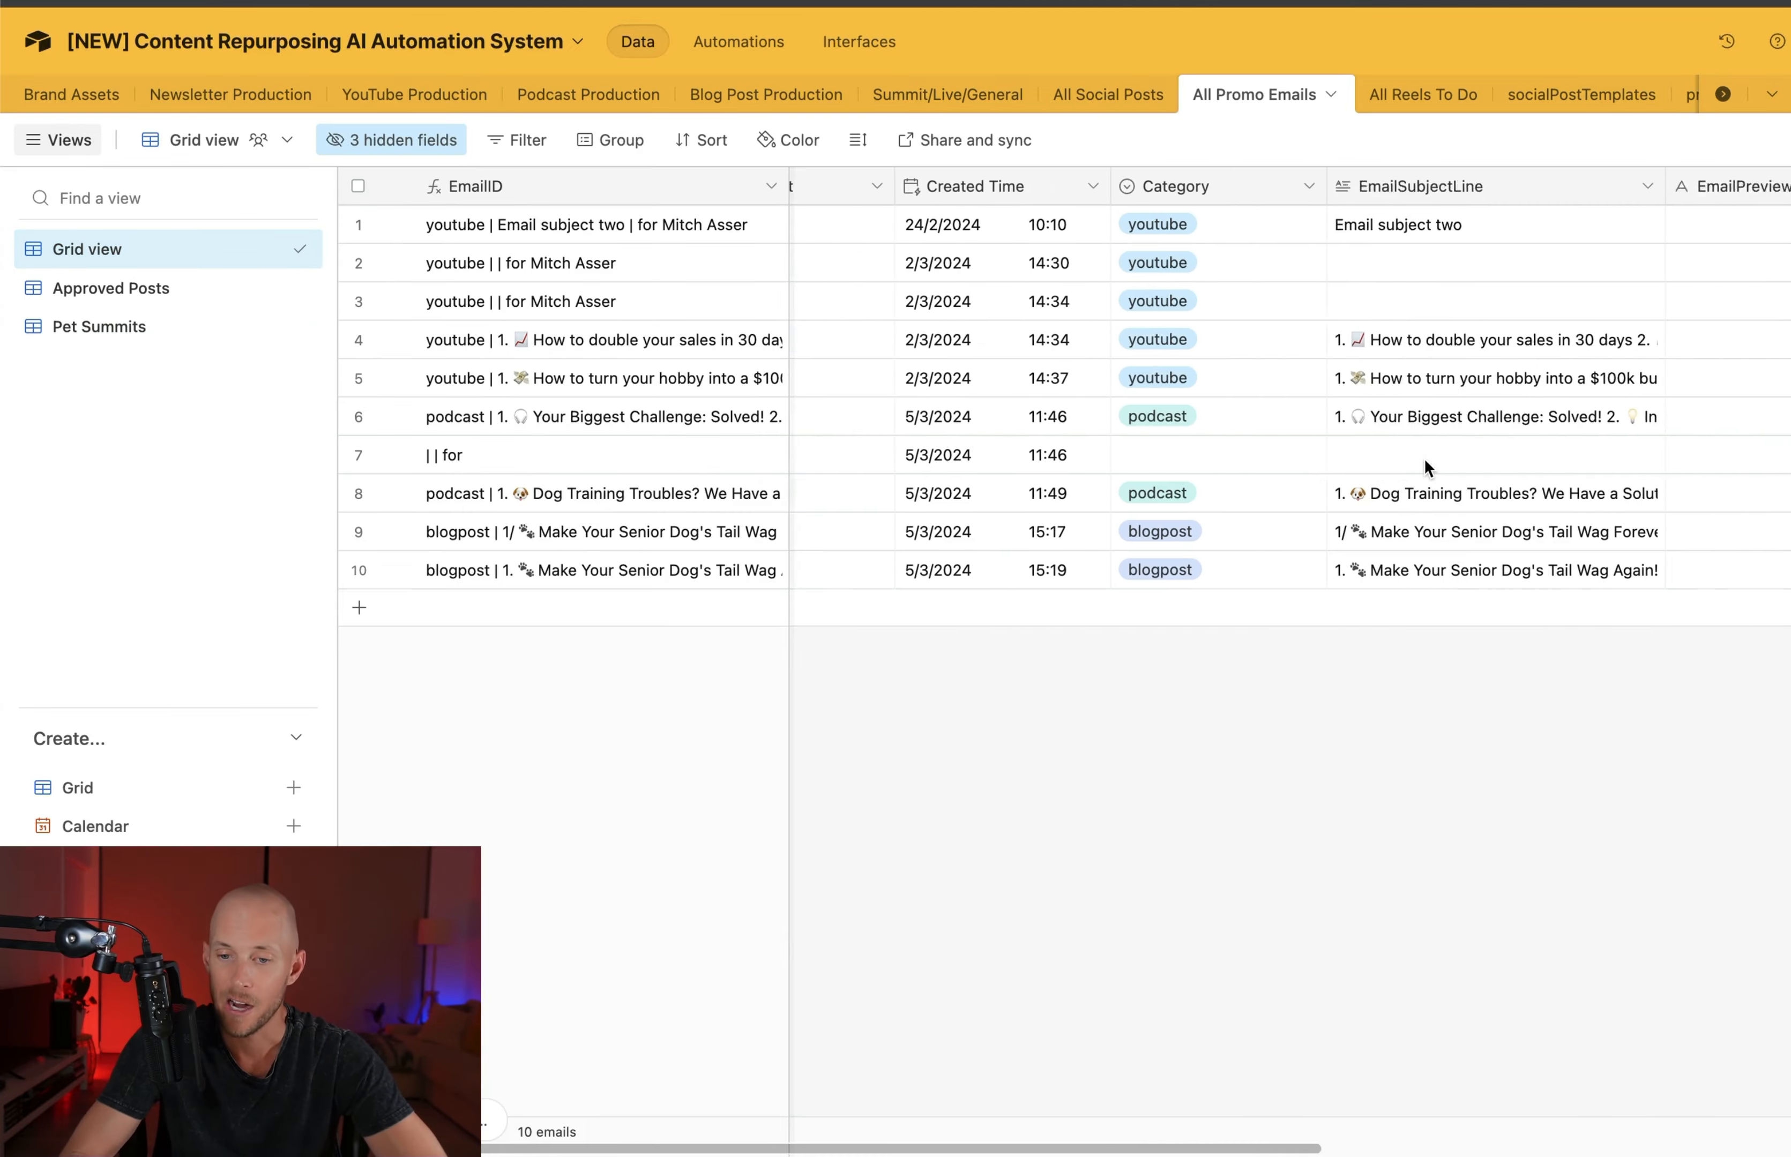
scroll(1424, 457, "right", 10)
scroll(1424, 458, "left", 15)
scroll(1425, 458, "right", 10)
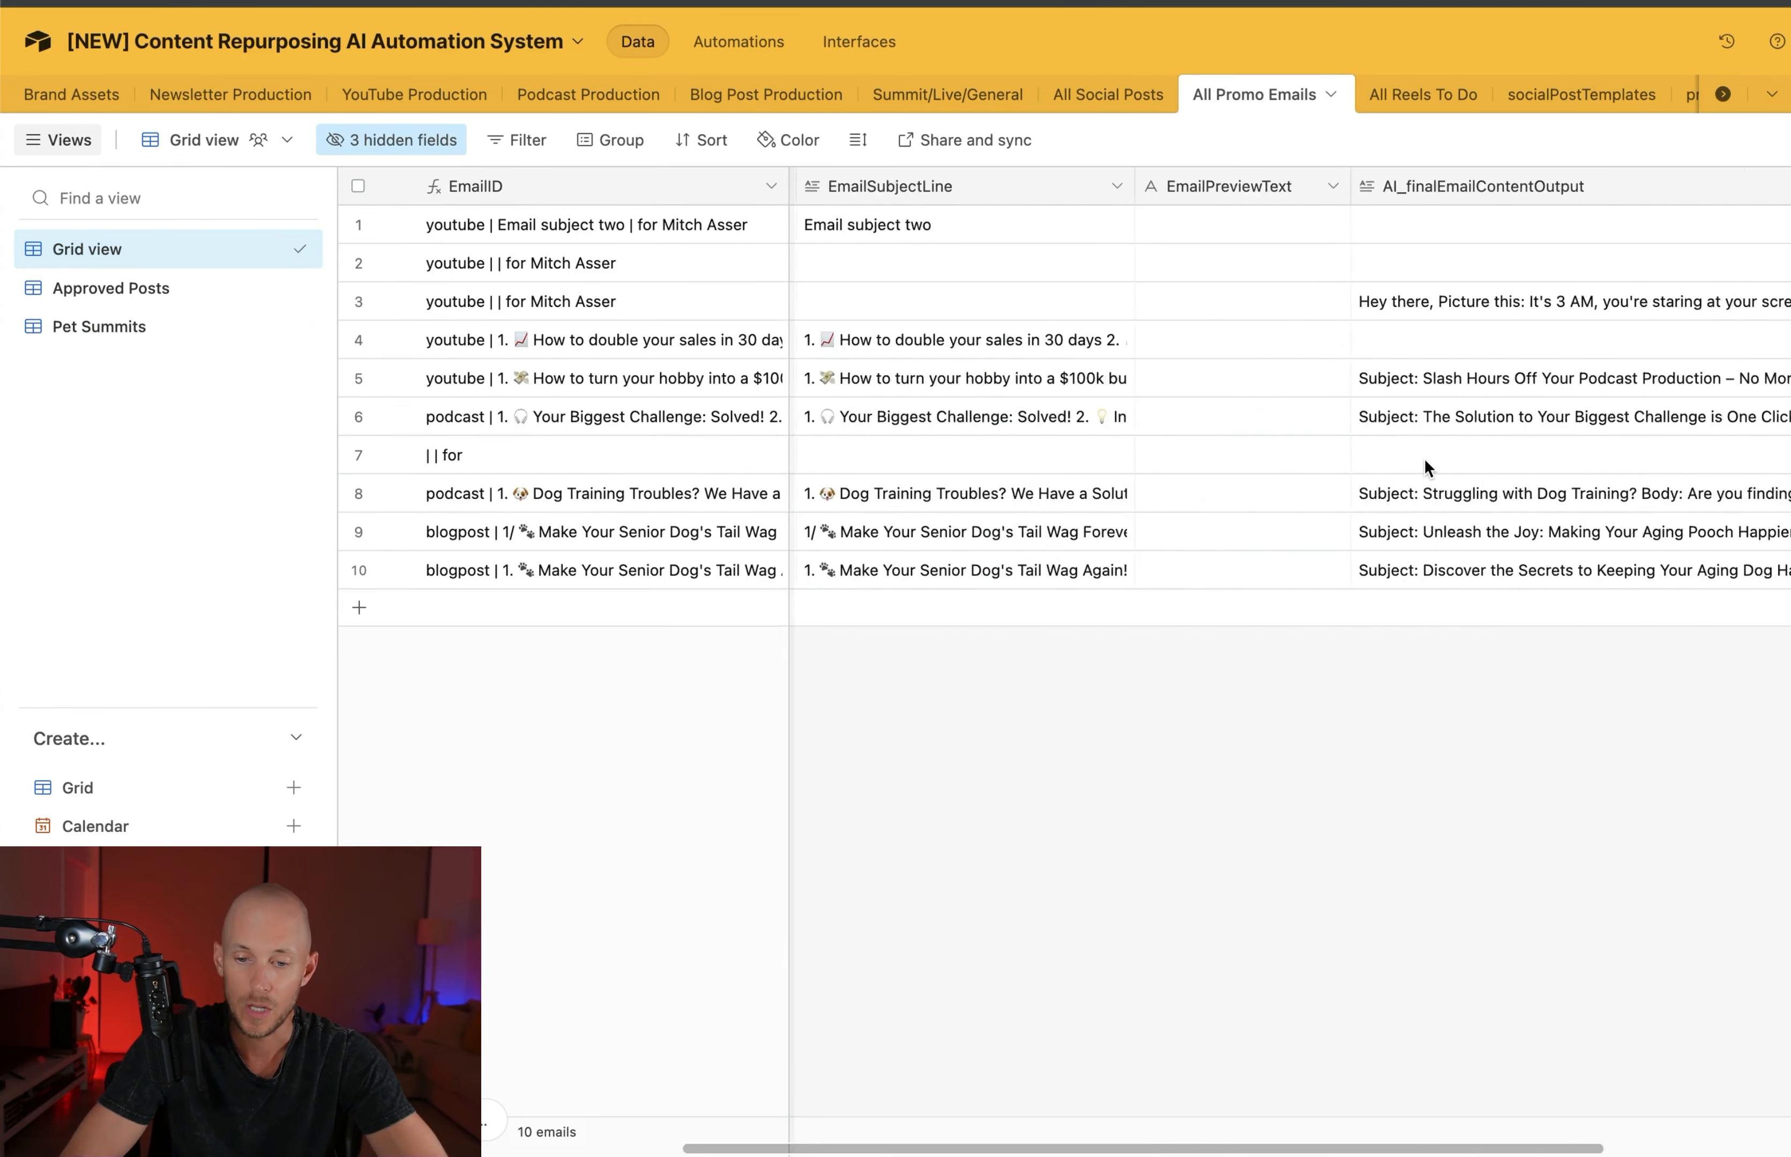
Check the Pet Summits view of the promo emails, including the send date, list/tag inclusions and exclusions, and Approved fields
left_click(82, 324)
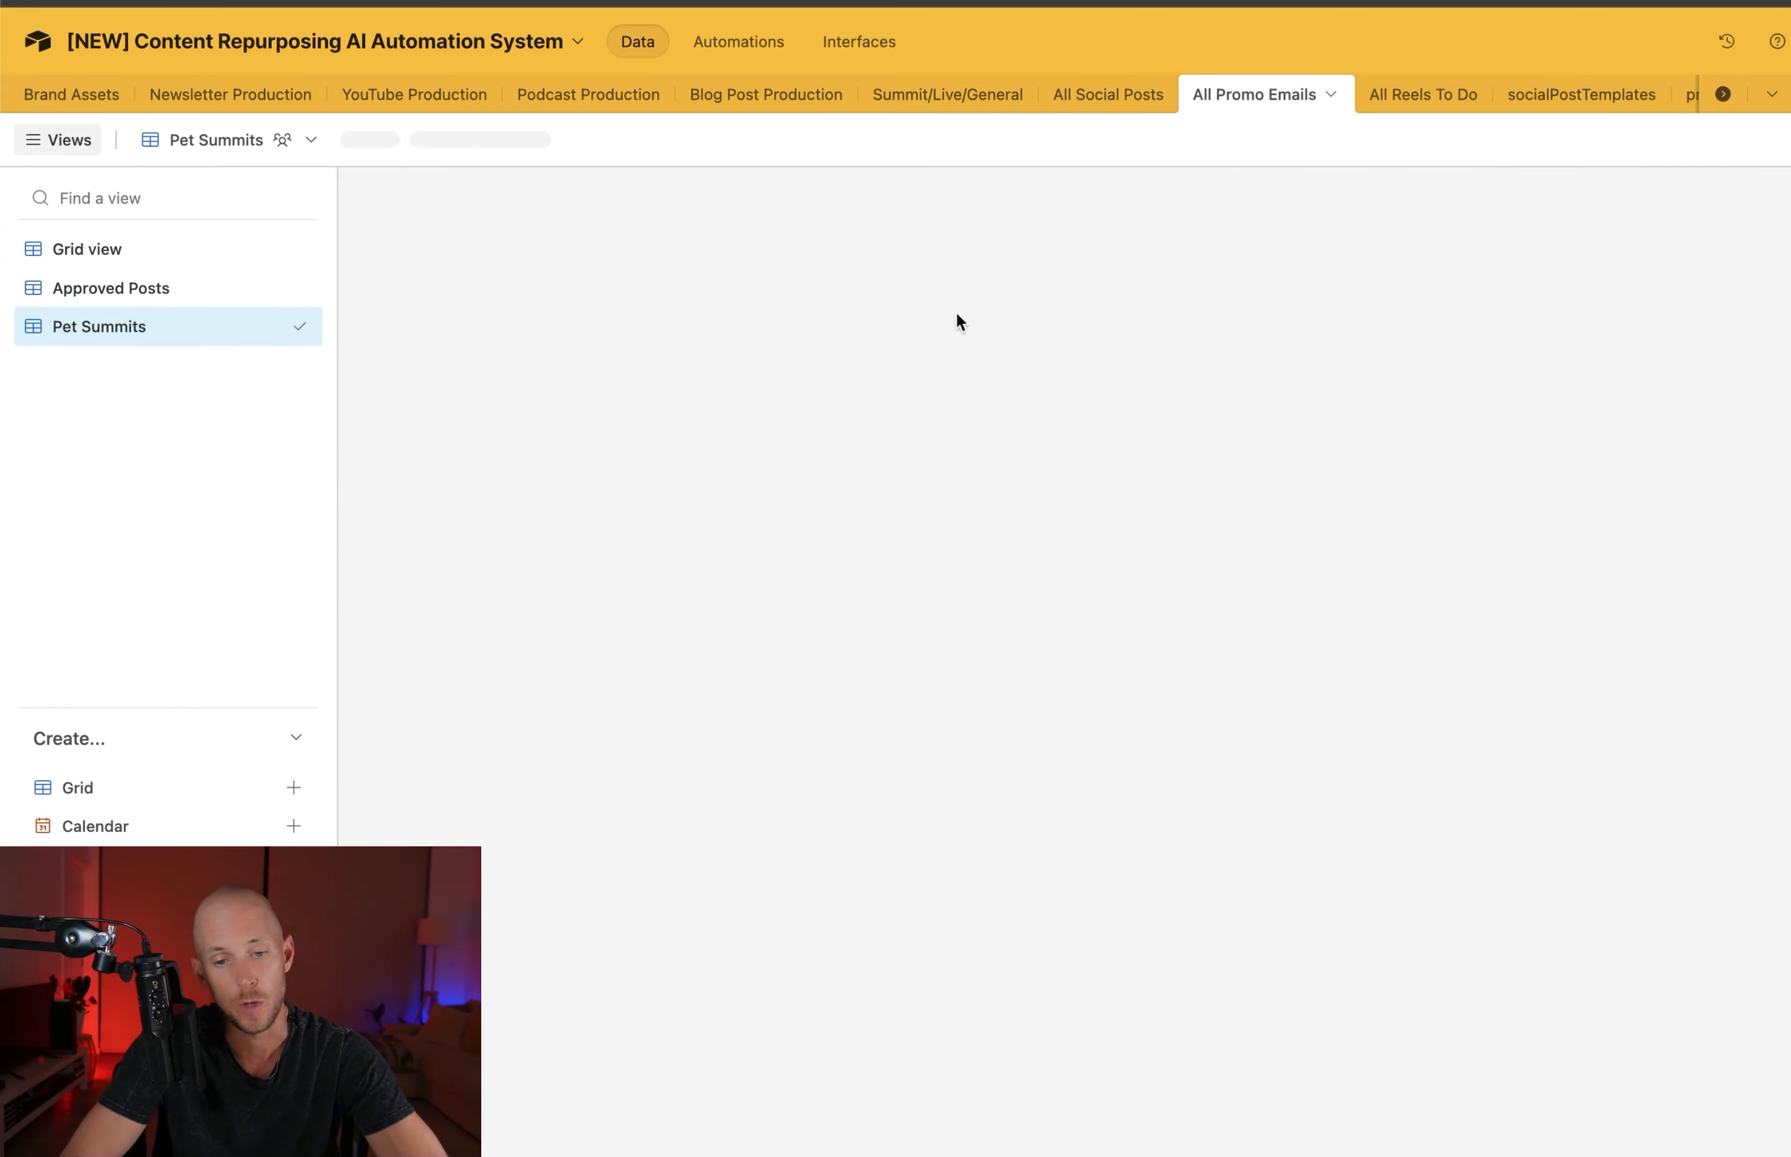
scroll(1589, 403, "right", 10)
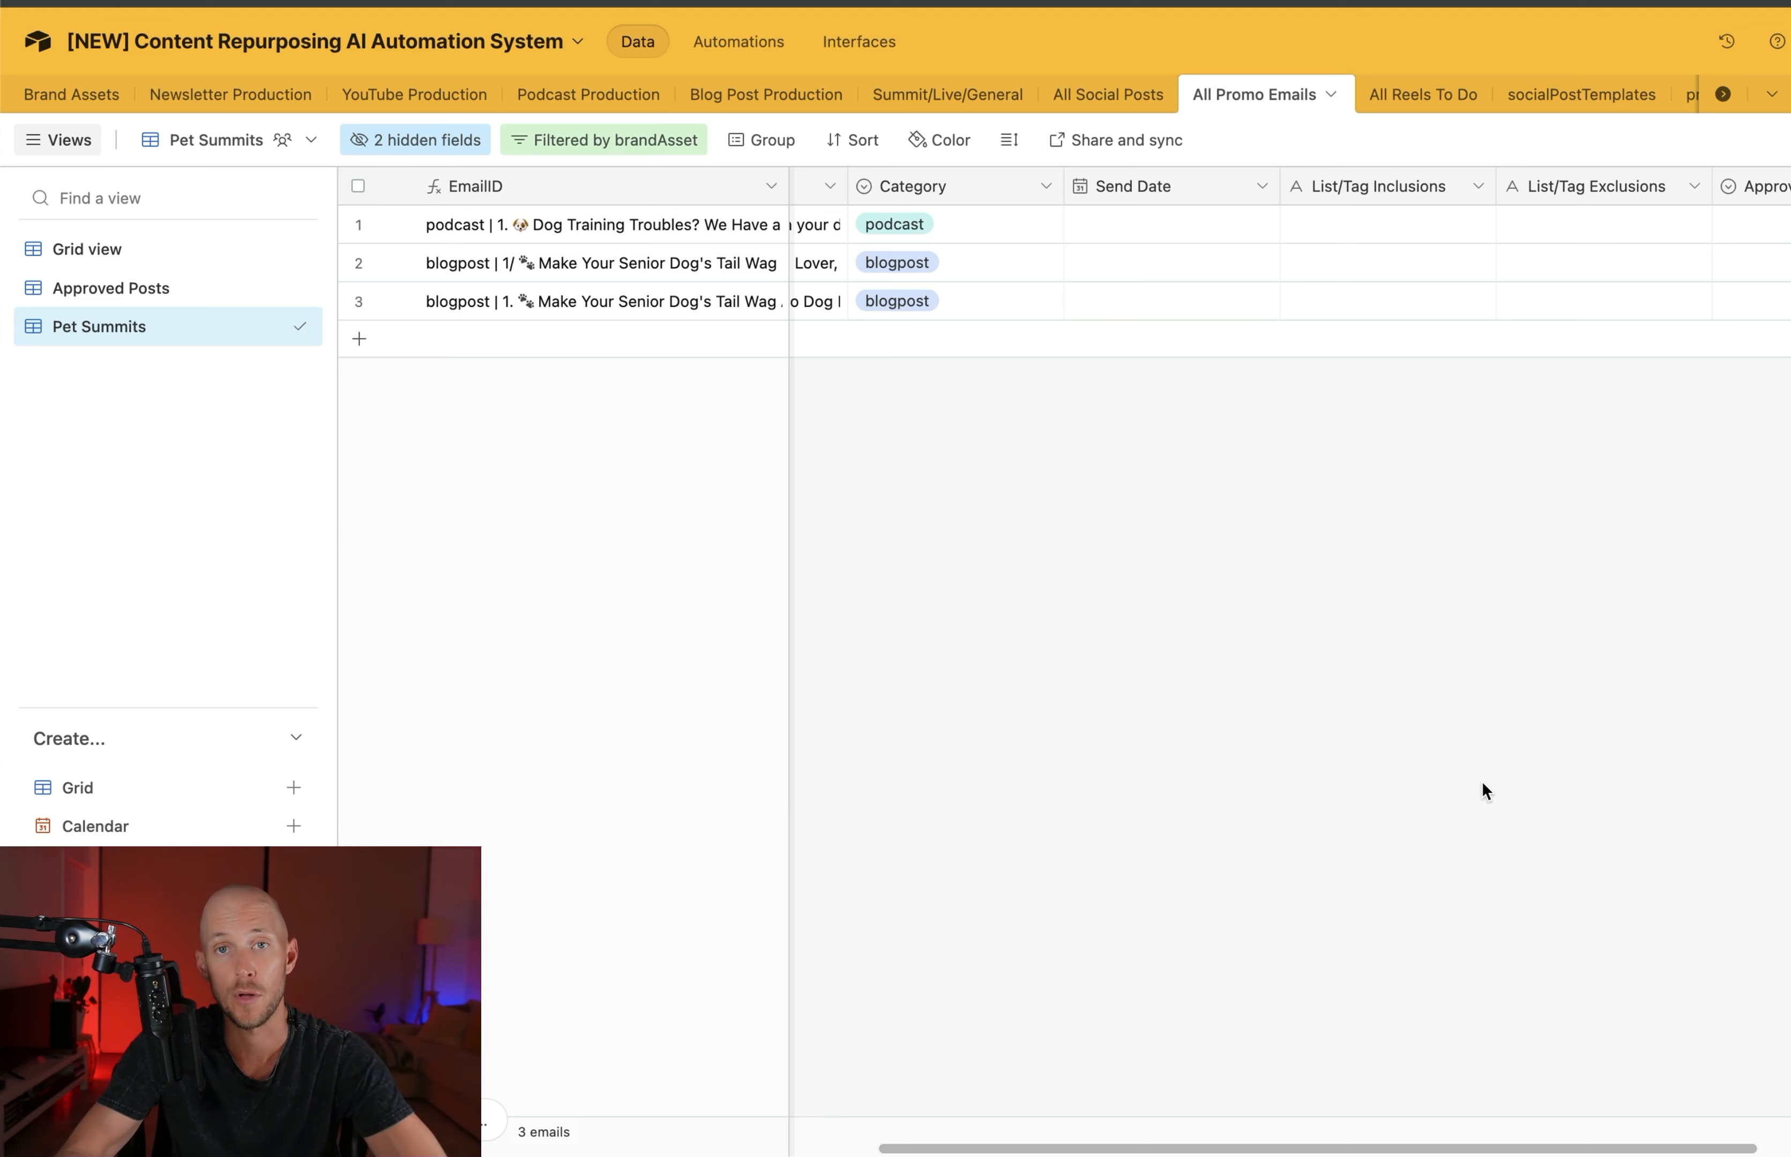
scroll(1482, 781, "right", 5)
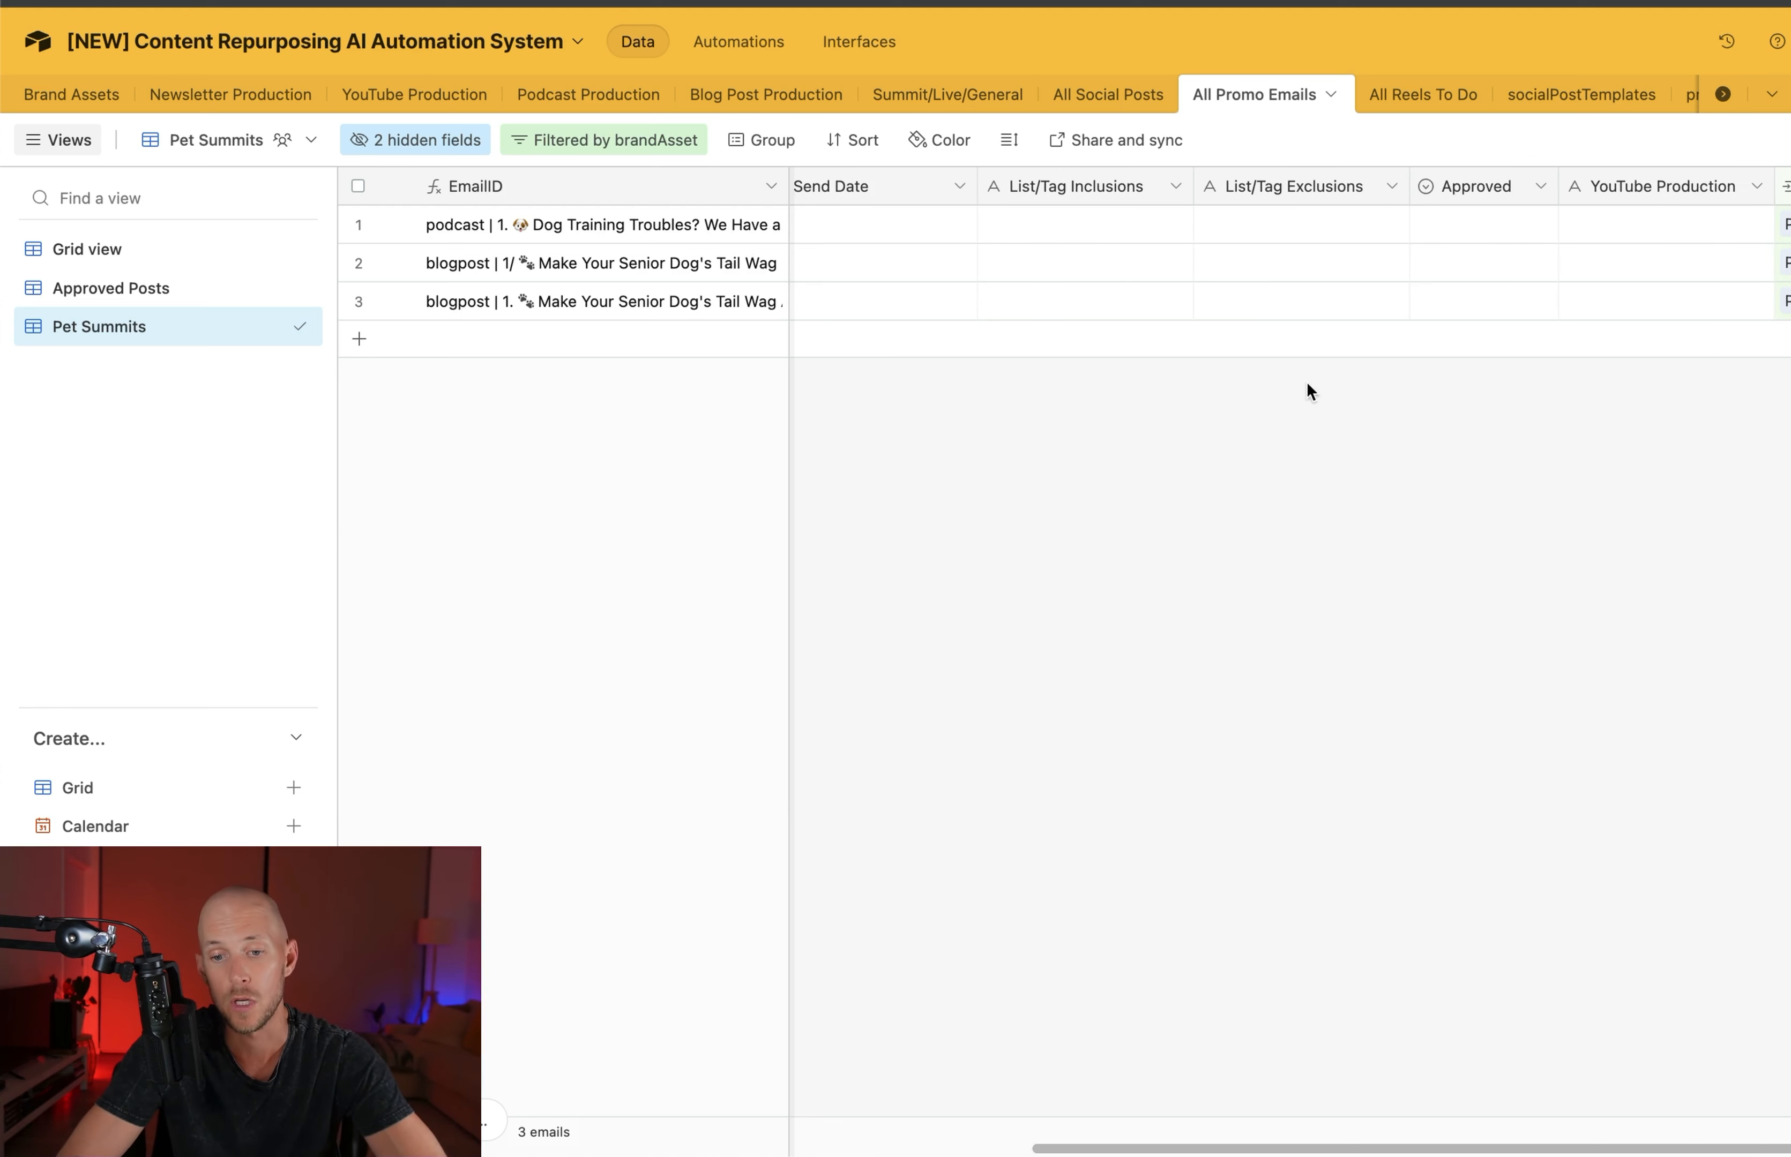
Browse the video post ideas in the finalReelsPostOutput field of the All Reels To Do table
left_click(1394, 87)
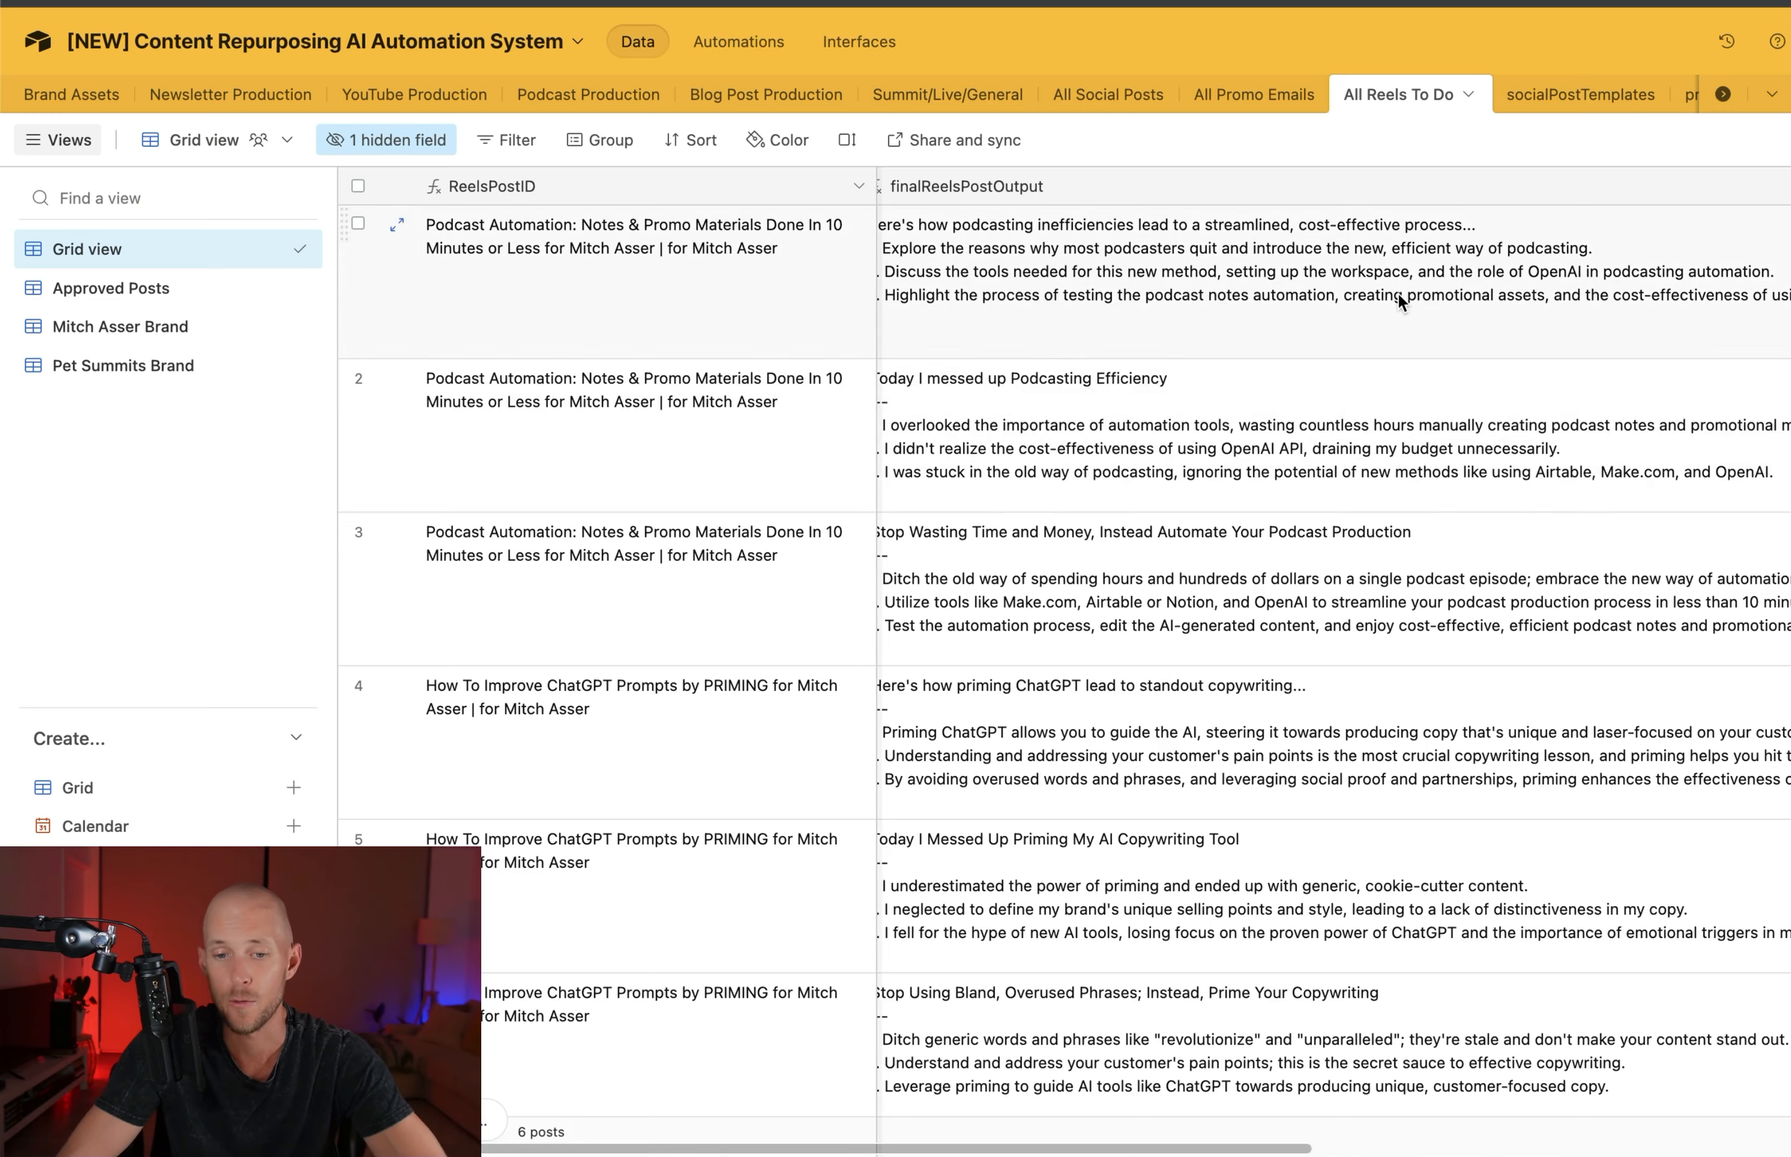
scroll(1400, 295, "down", 1)
scroll(1398, 294, "down", 2)
scroll(1398, 293, "up", 3)
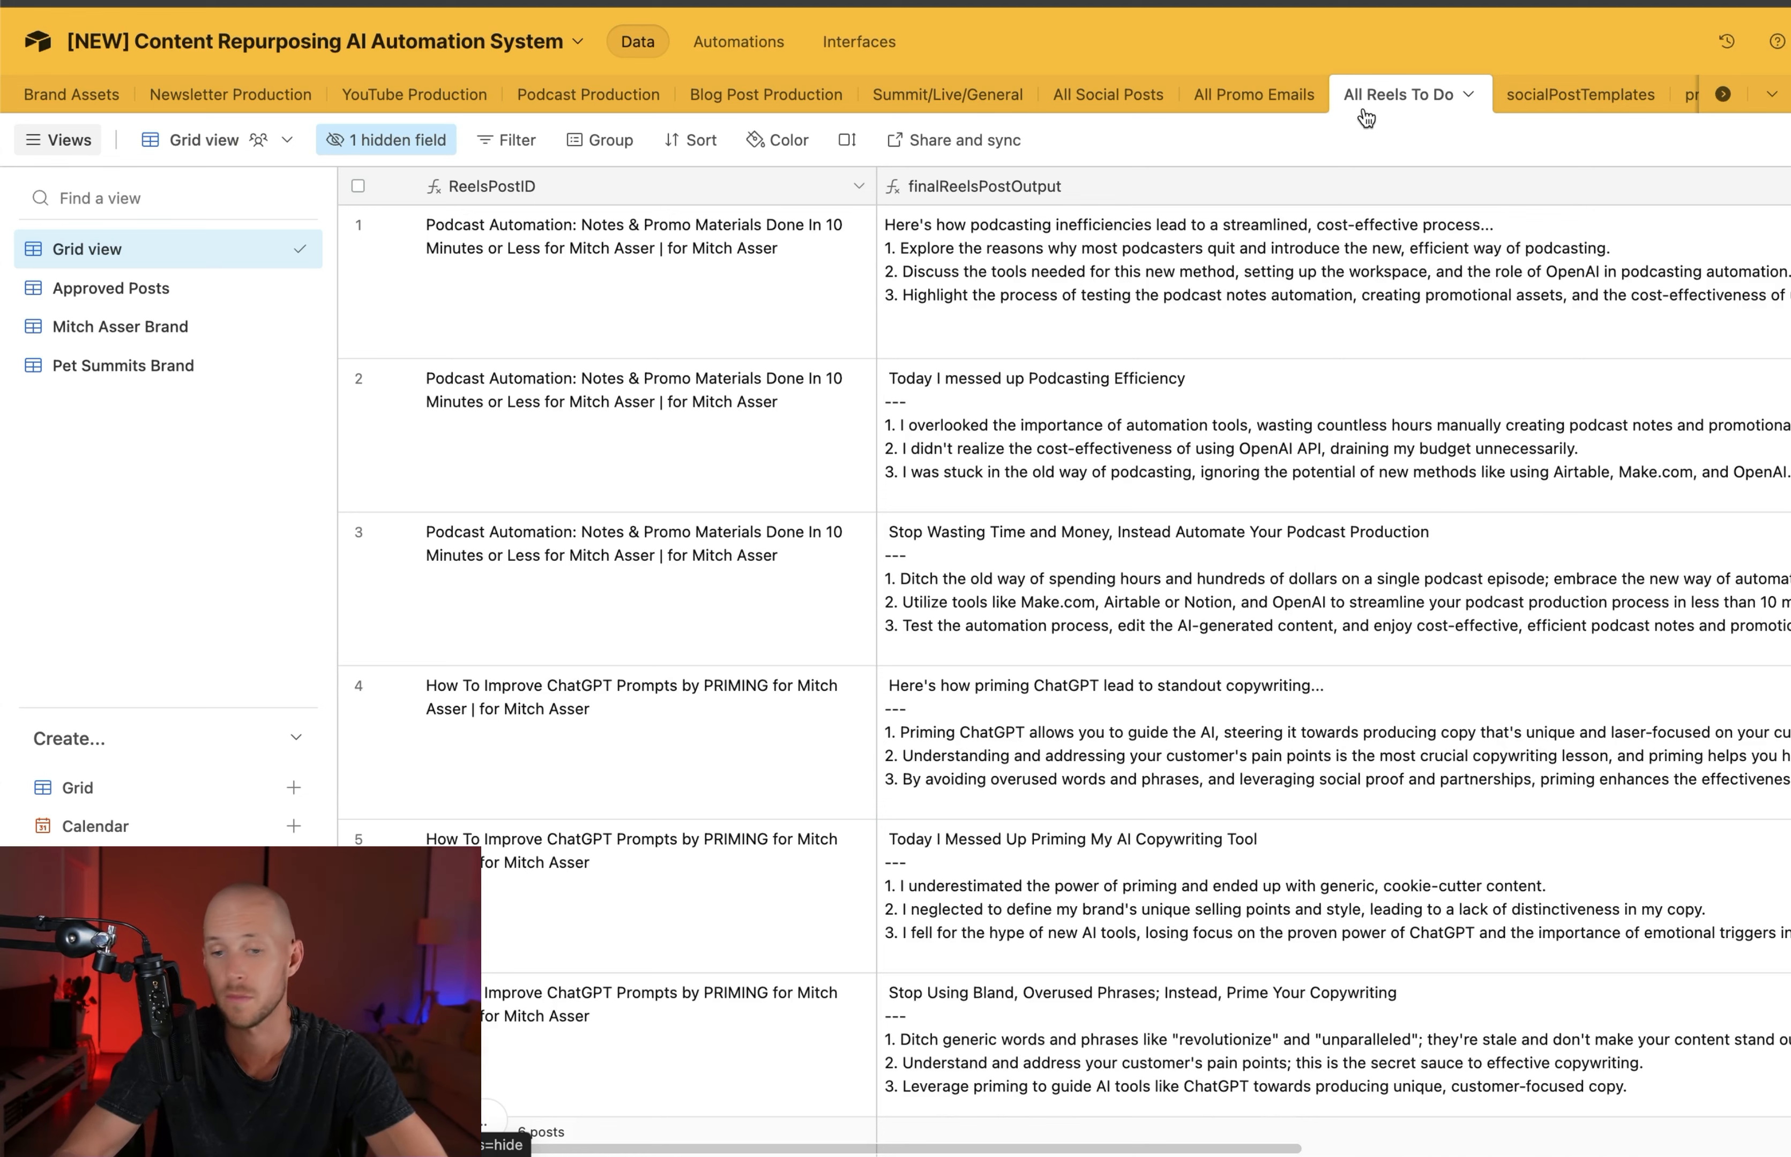
Browse the prompt names, template texts and post types in the socialPostTemplates table
left_click(1532, 93)
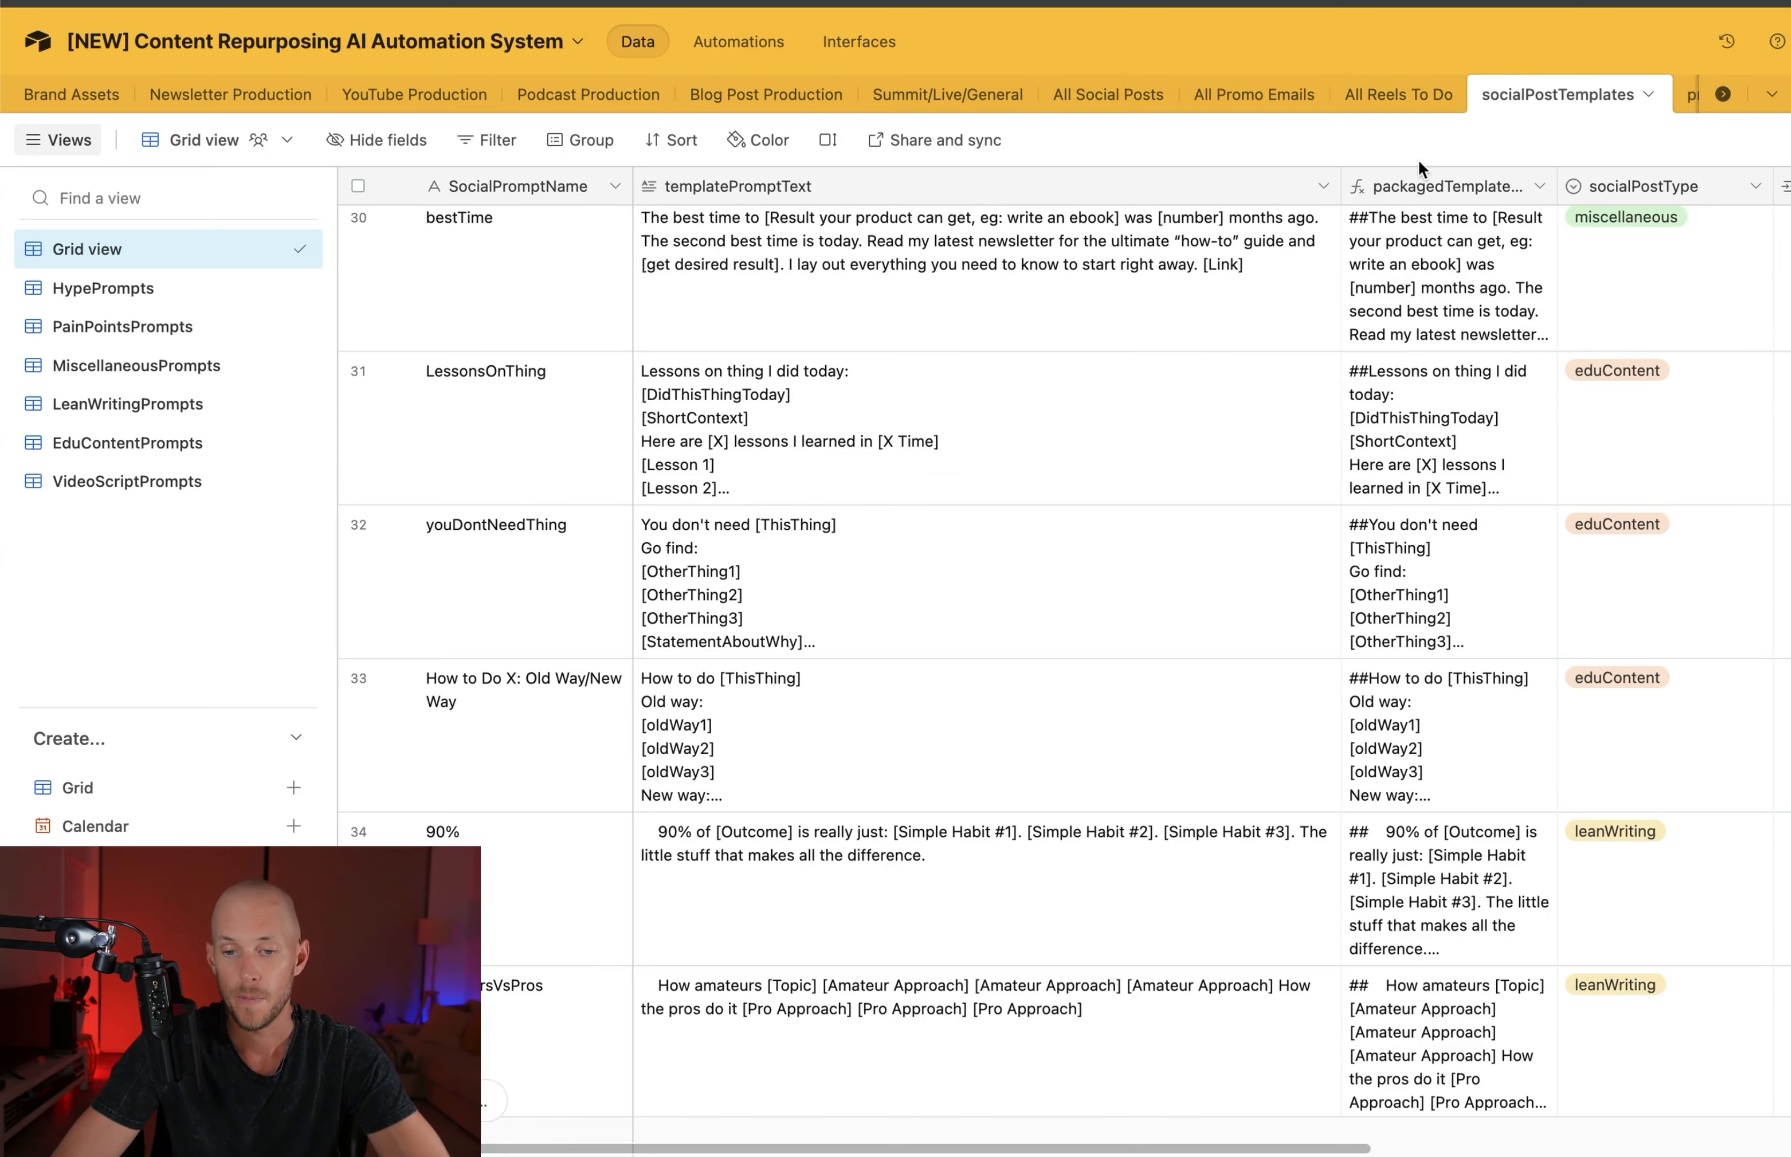
scroll(1496, 435, "down", 5)
scroll(1496, 440, "down", 15)
scroll(1496, 441, "down", 1)
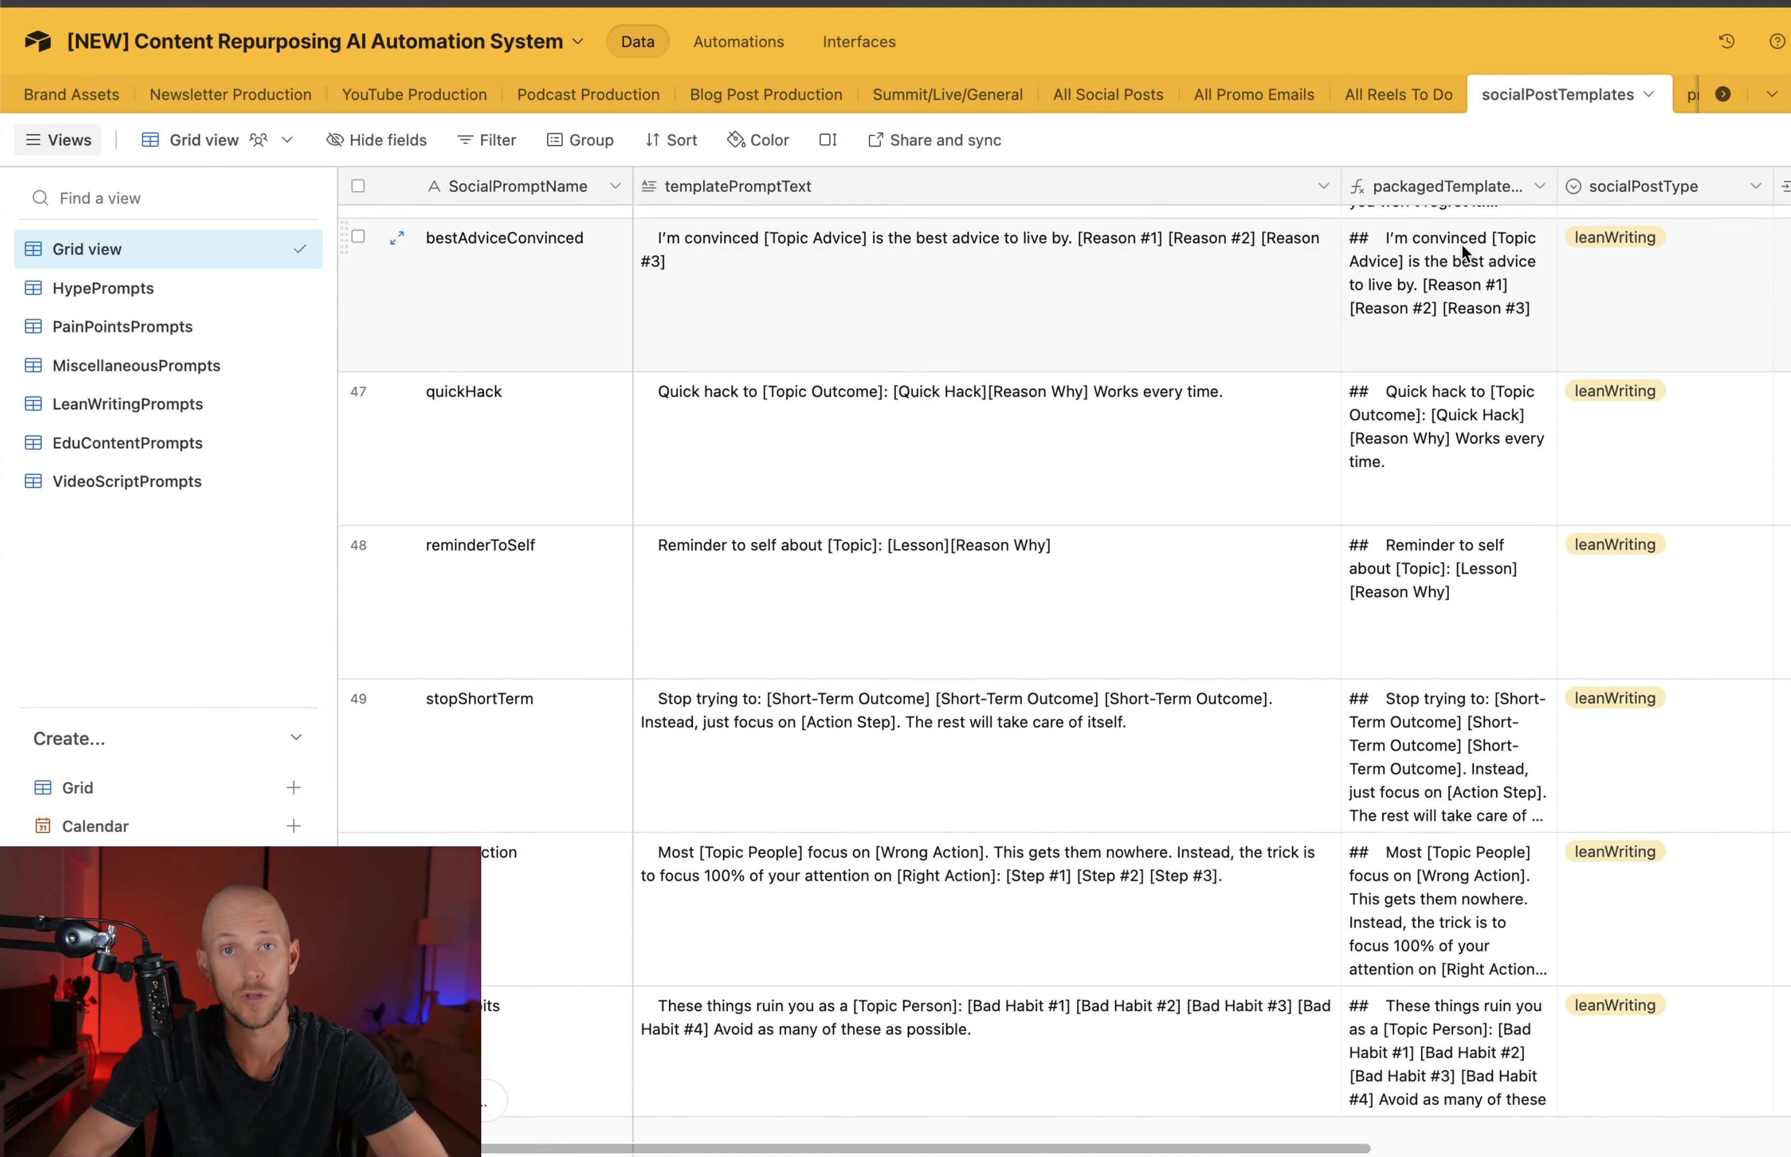
Examine the promoEmailPromptTemplates table's prompt names and template texts, and read the expanded podcastPromotion prompt
scroll(1543, 94, "right", 5)
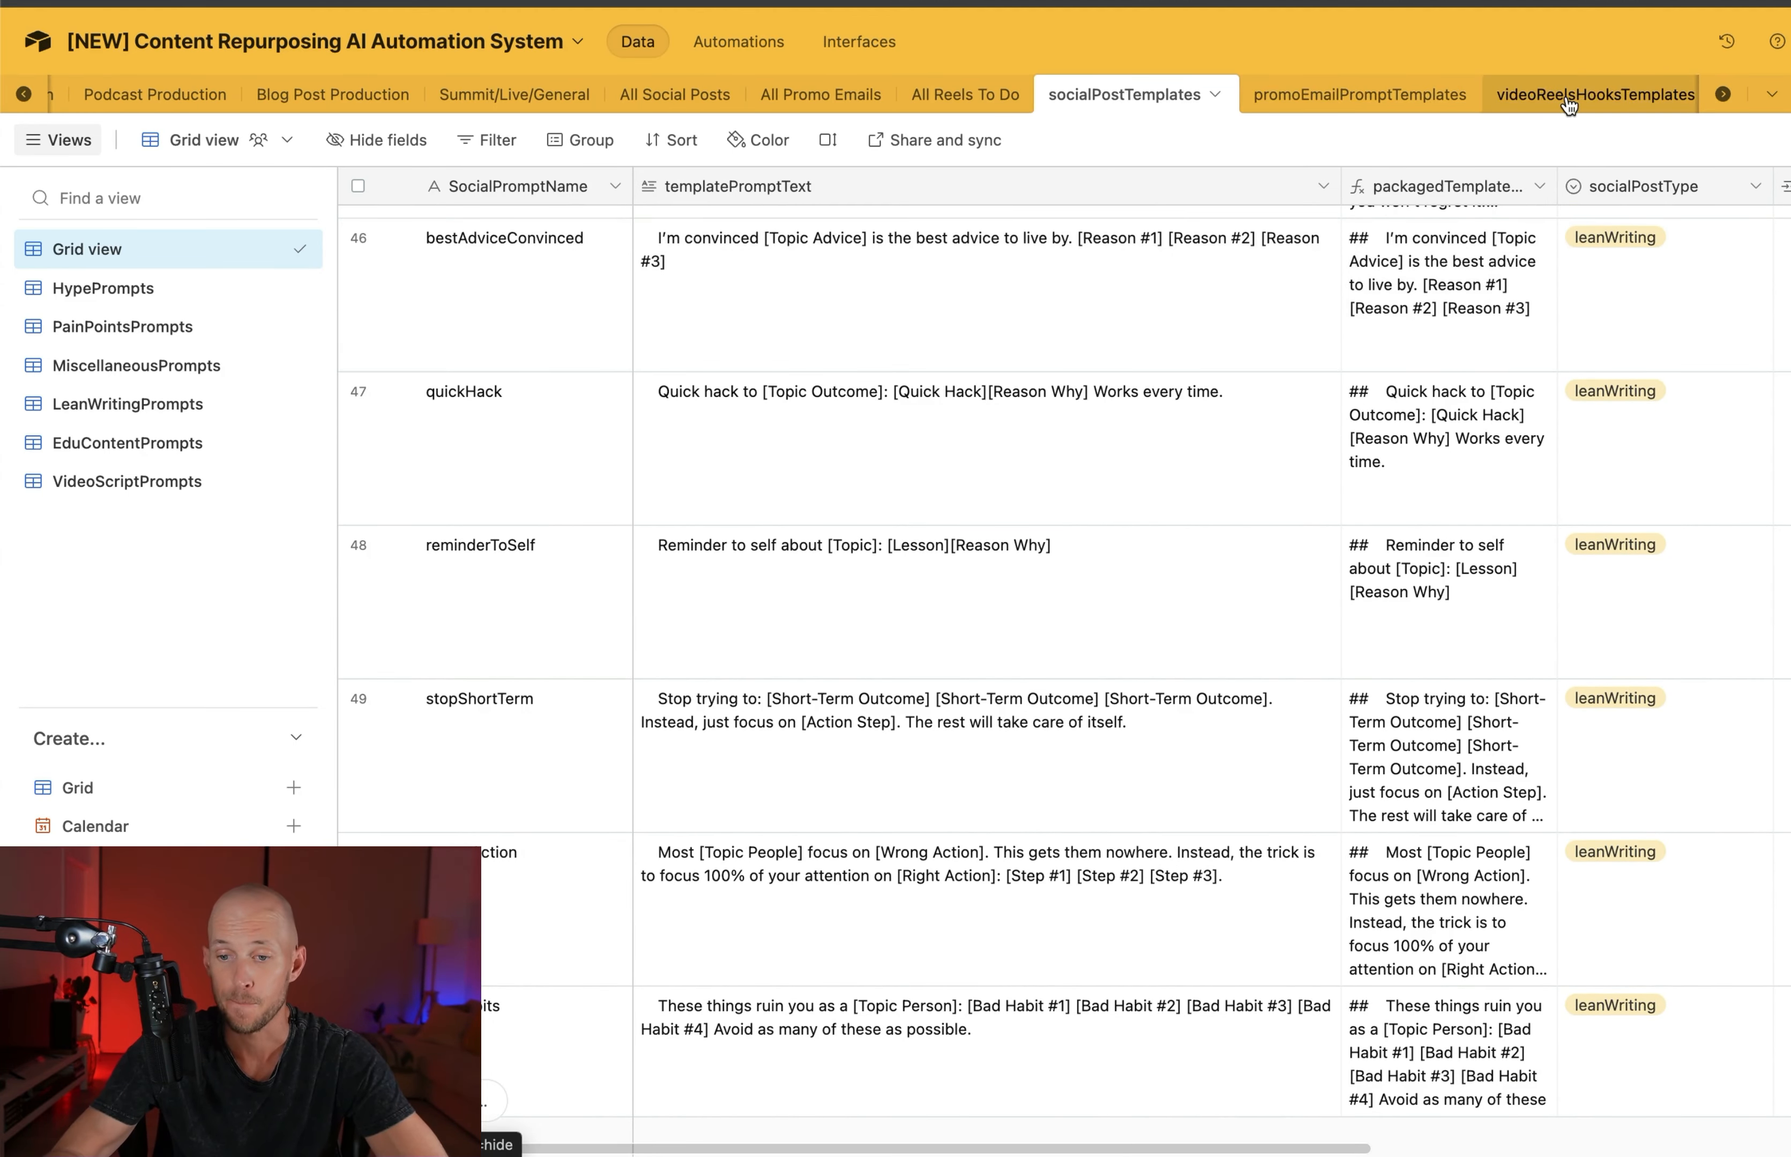
left_click(1275, 95)
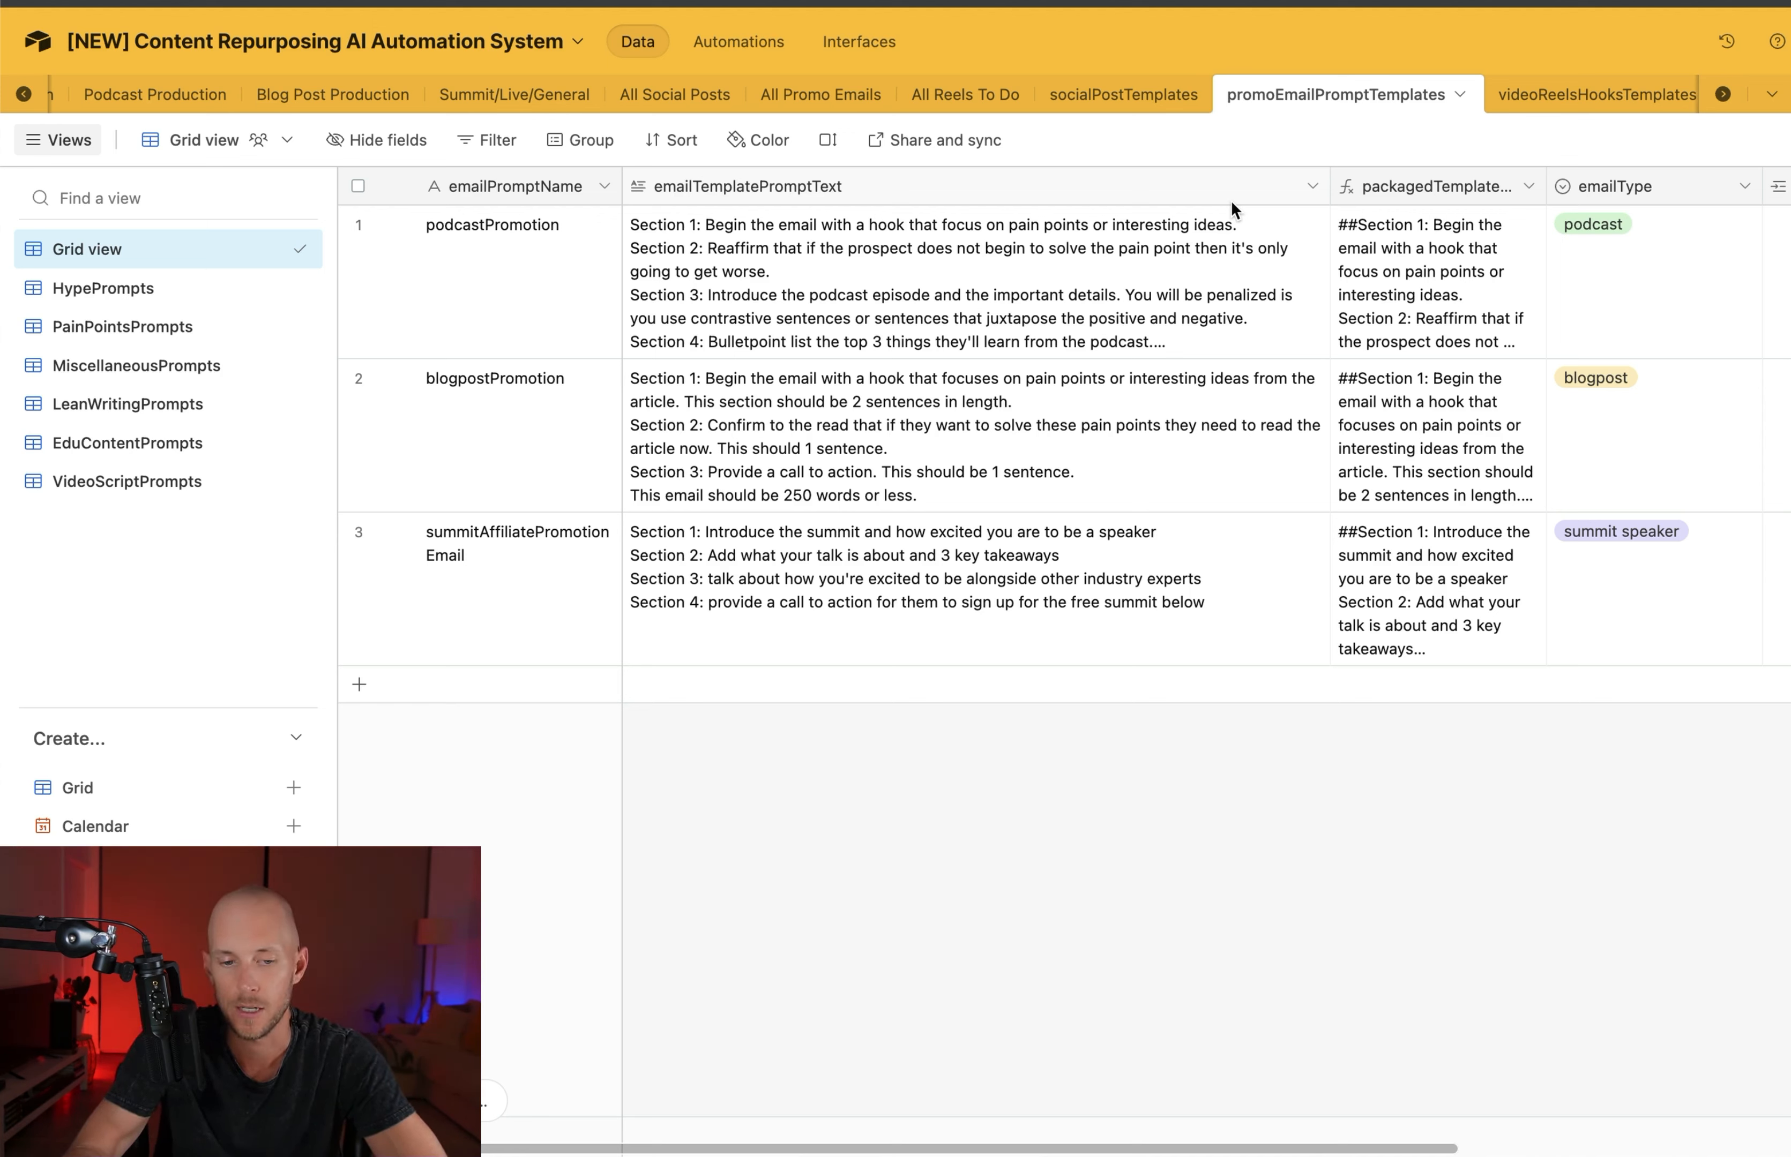
left_click(495, 184)
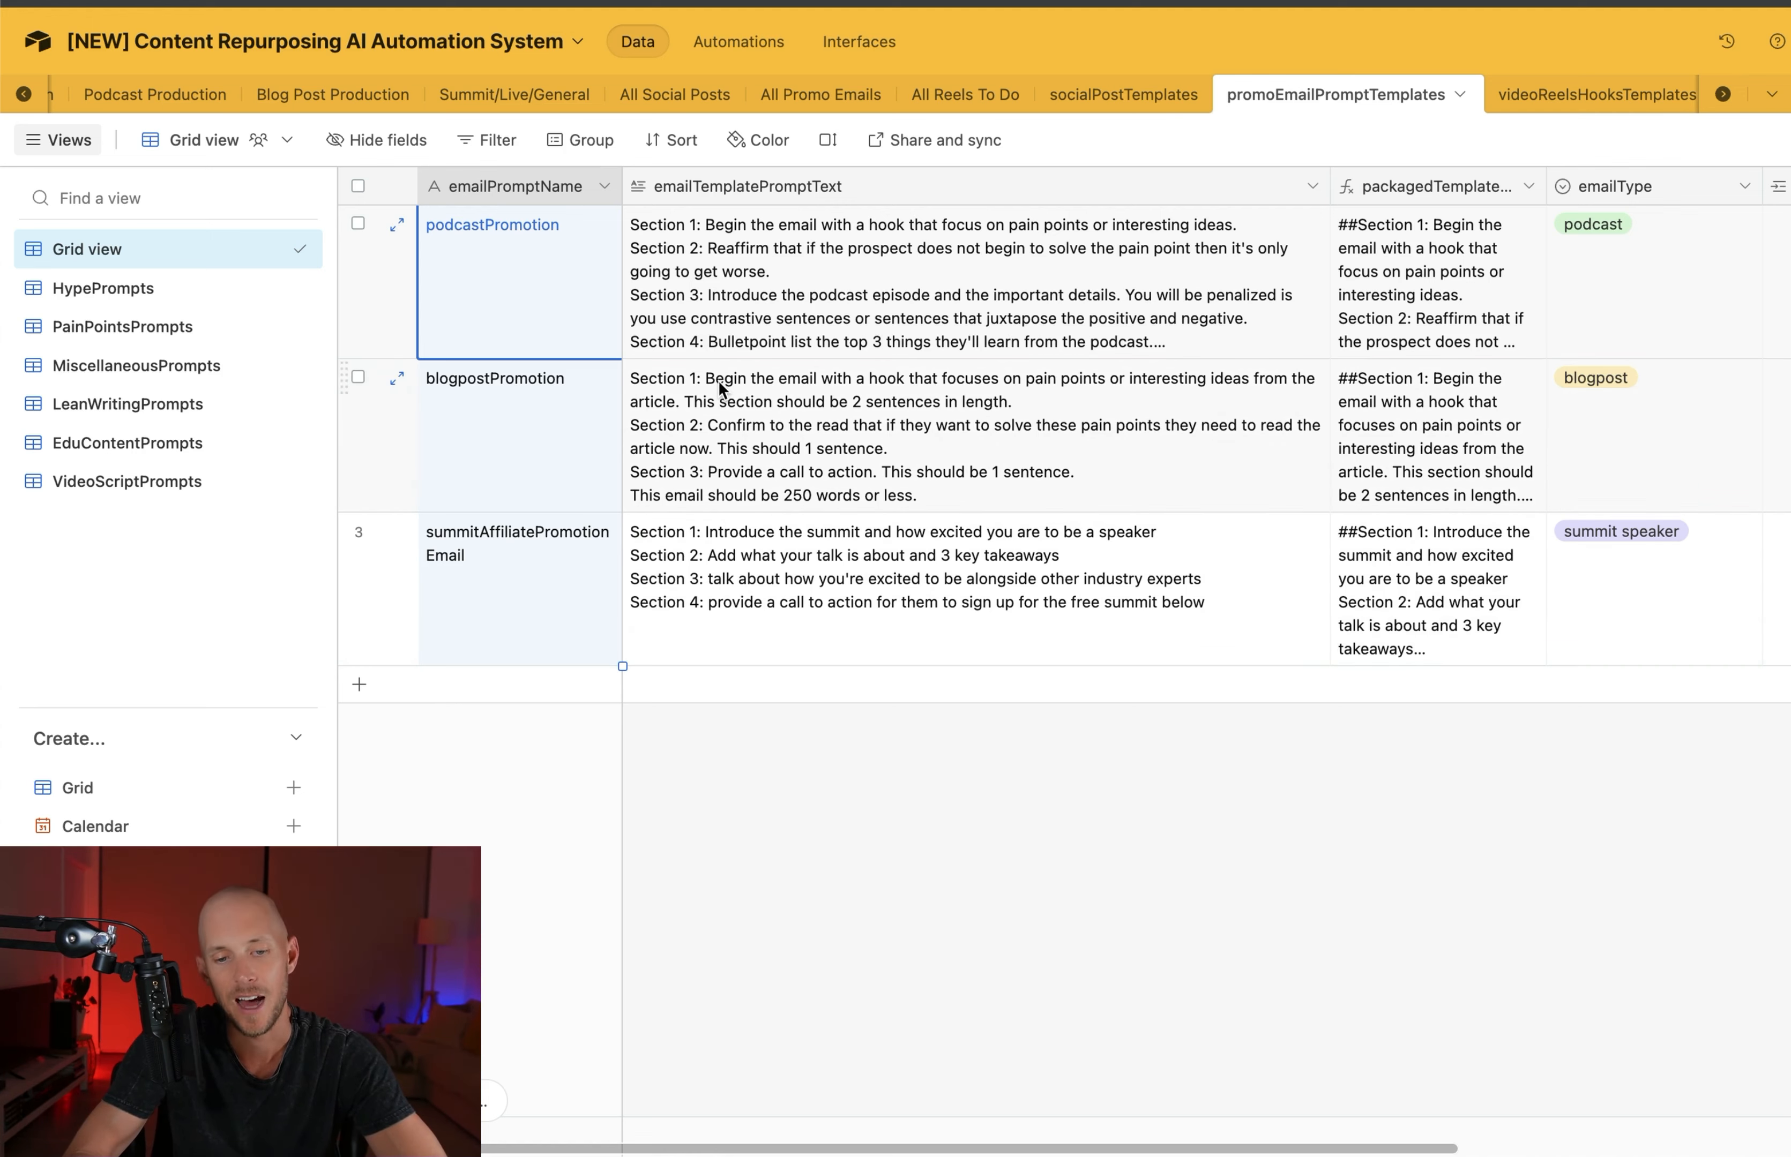
left_click(727, 185)
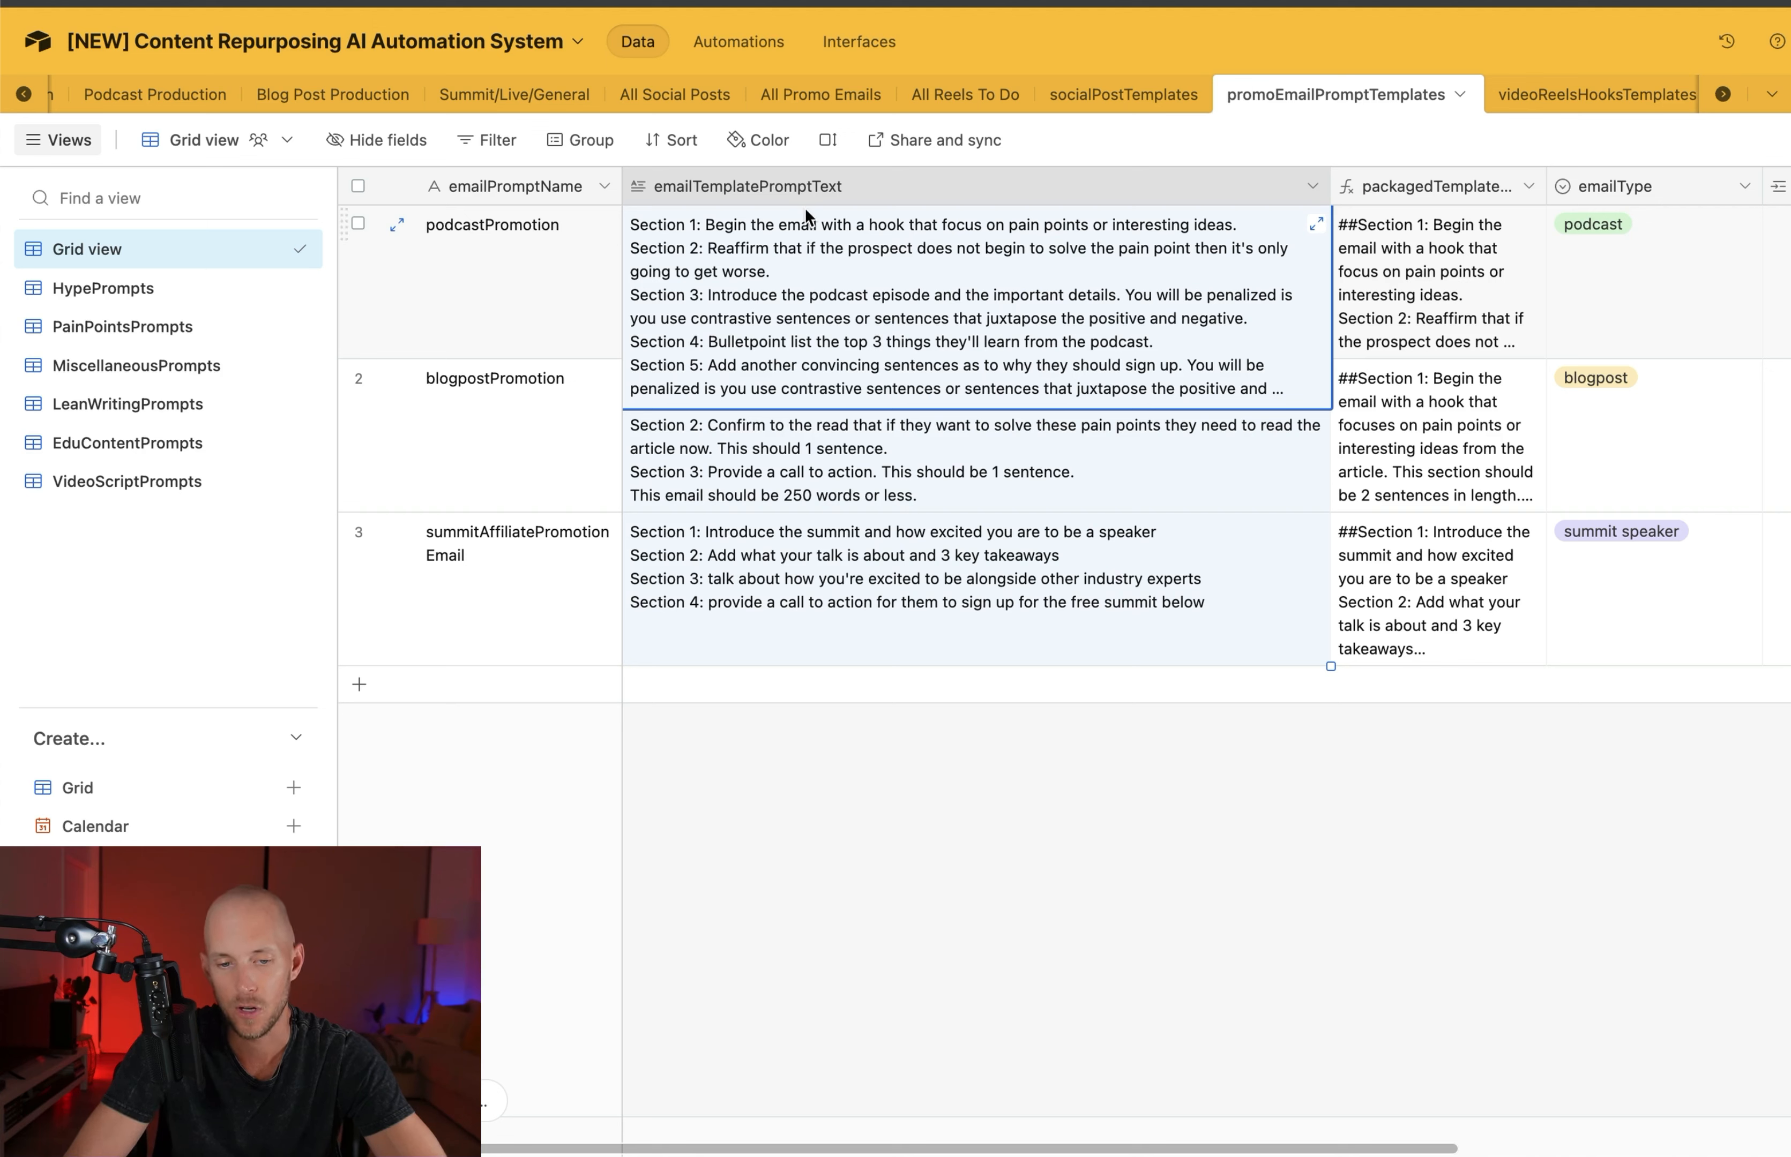
left_click(1317, 226)
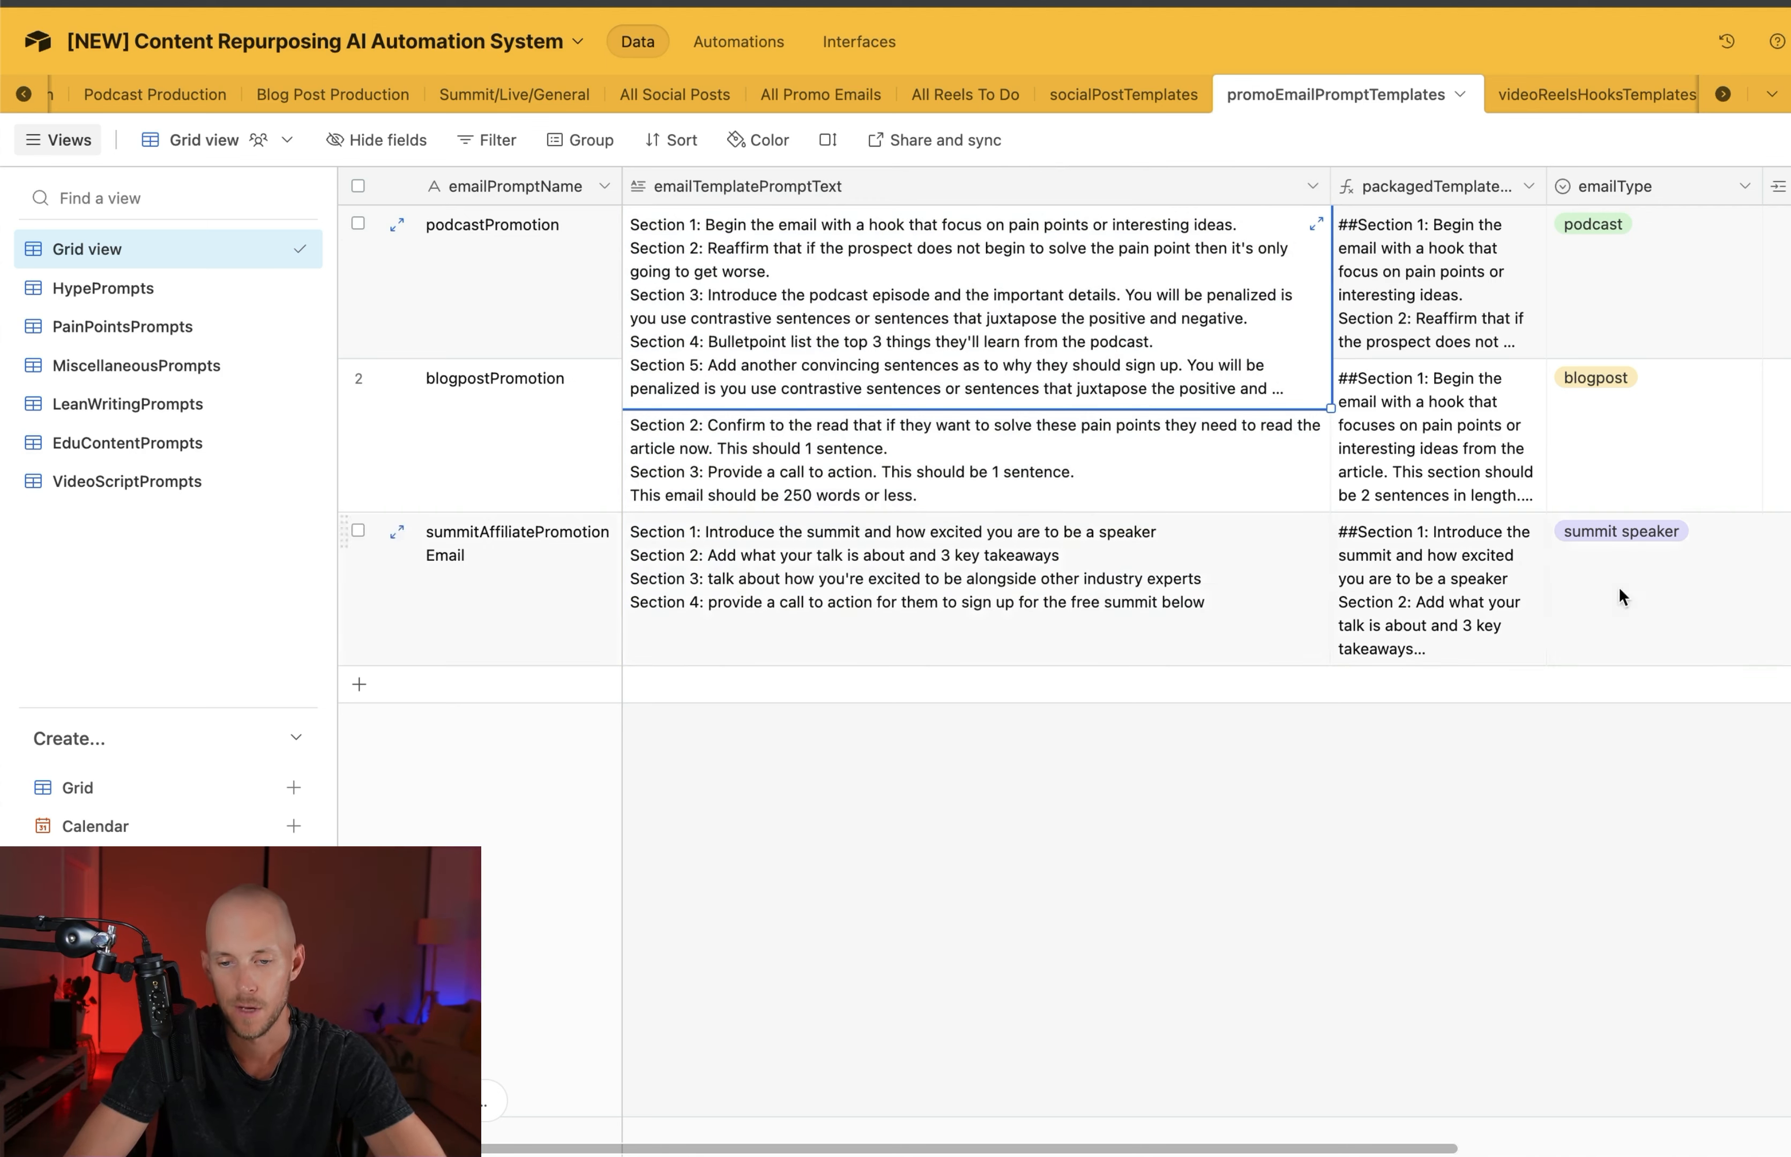
left_click(1313, 222)
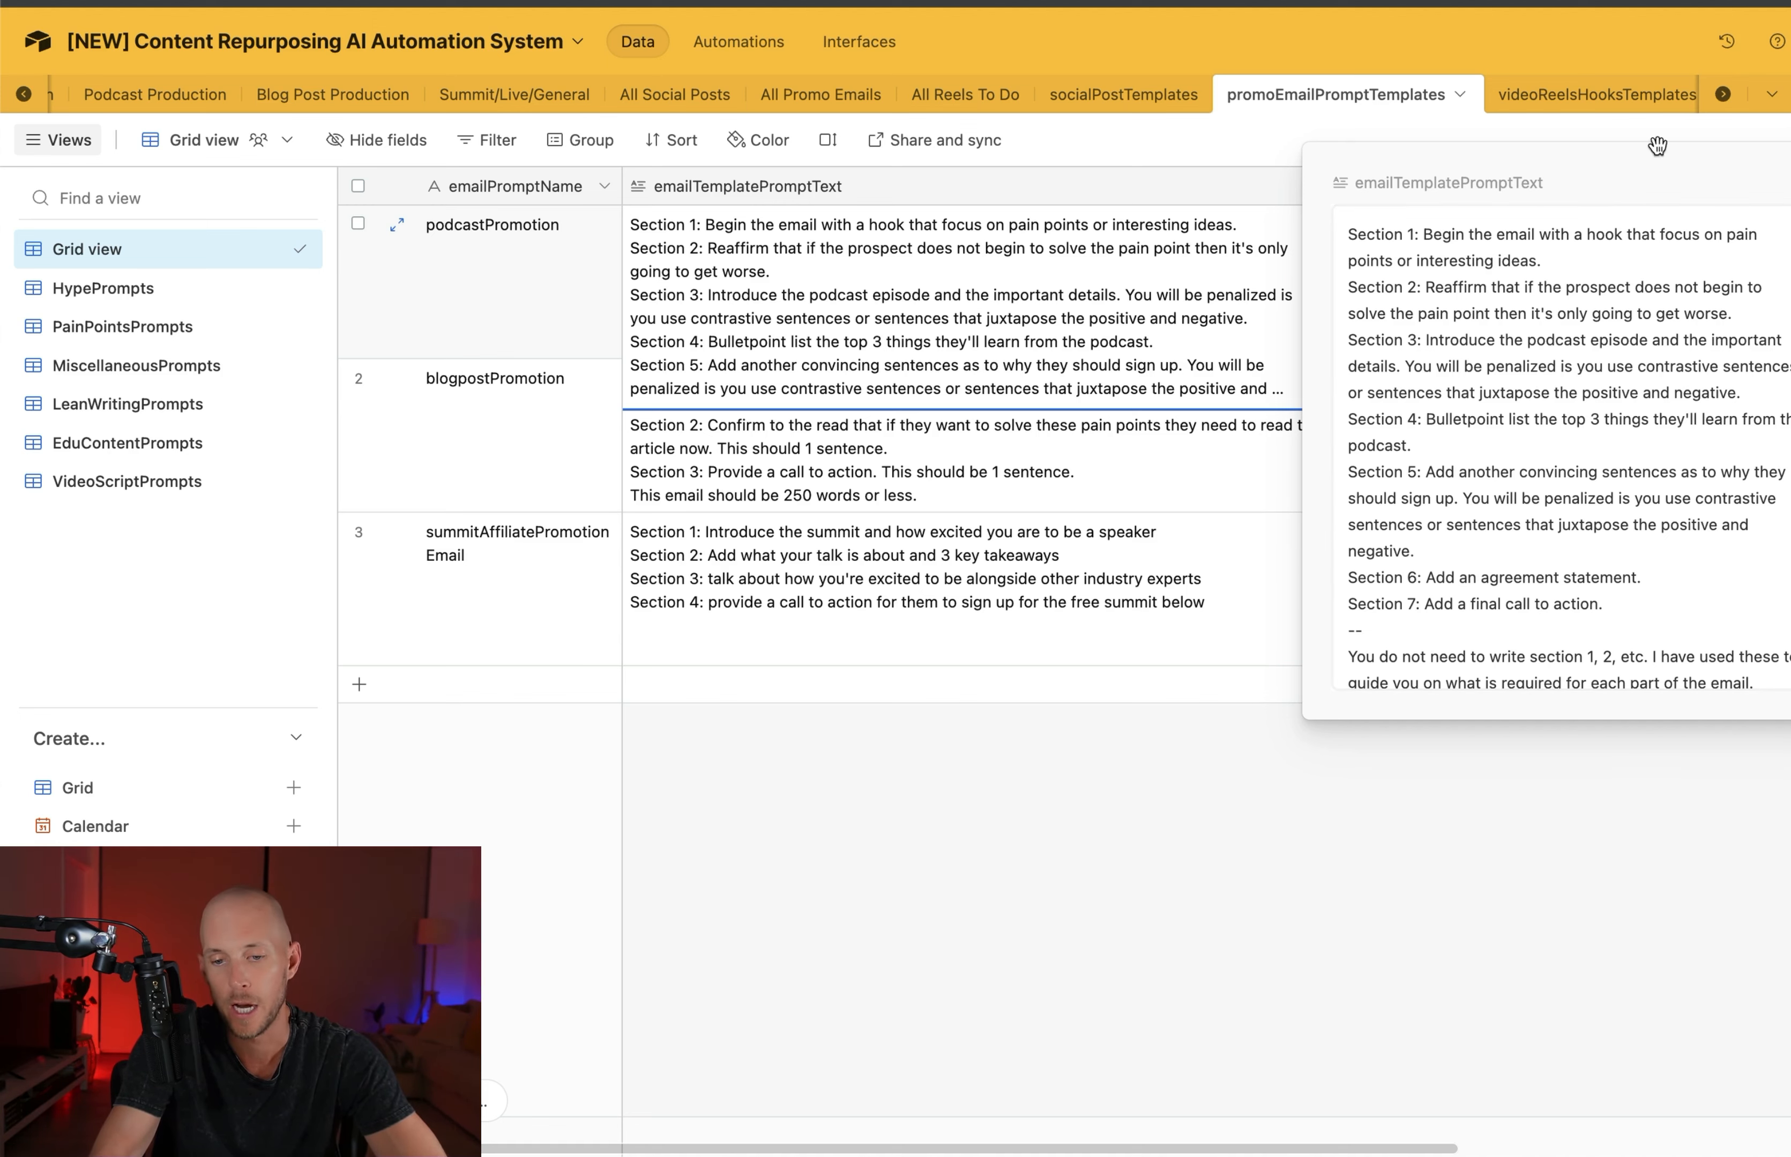
left_click(1000, 871)
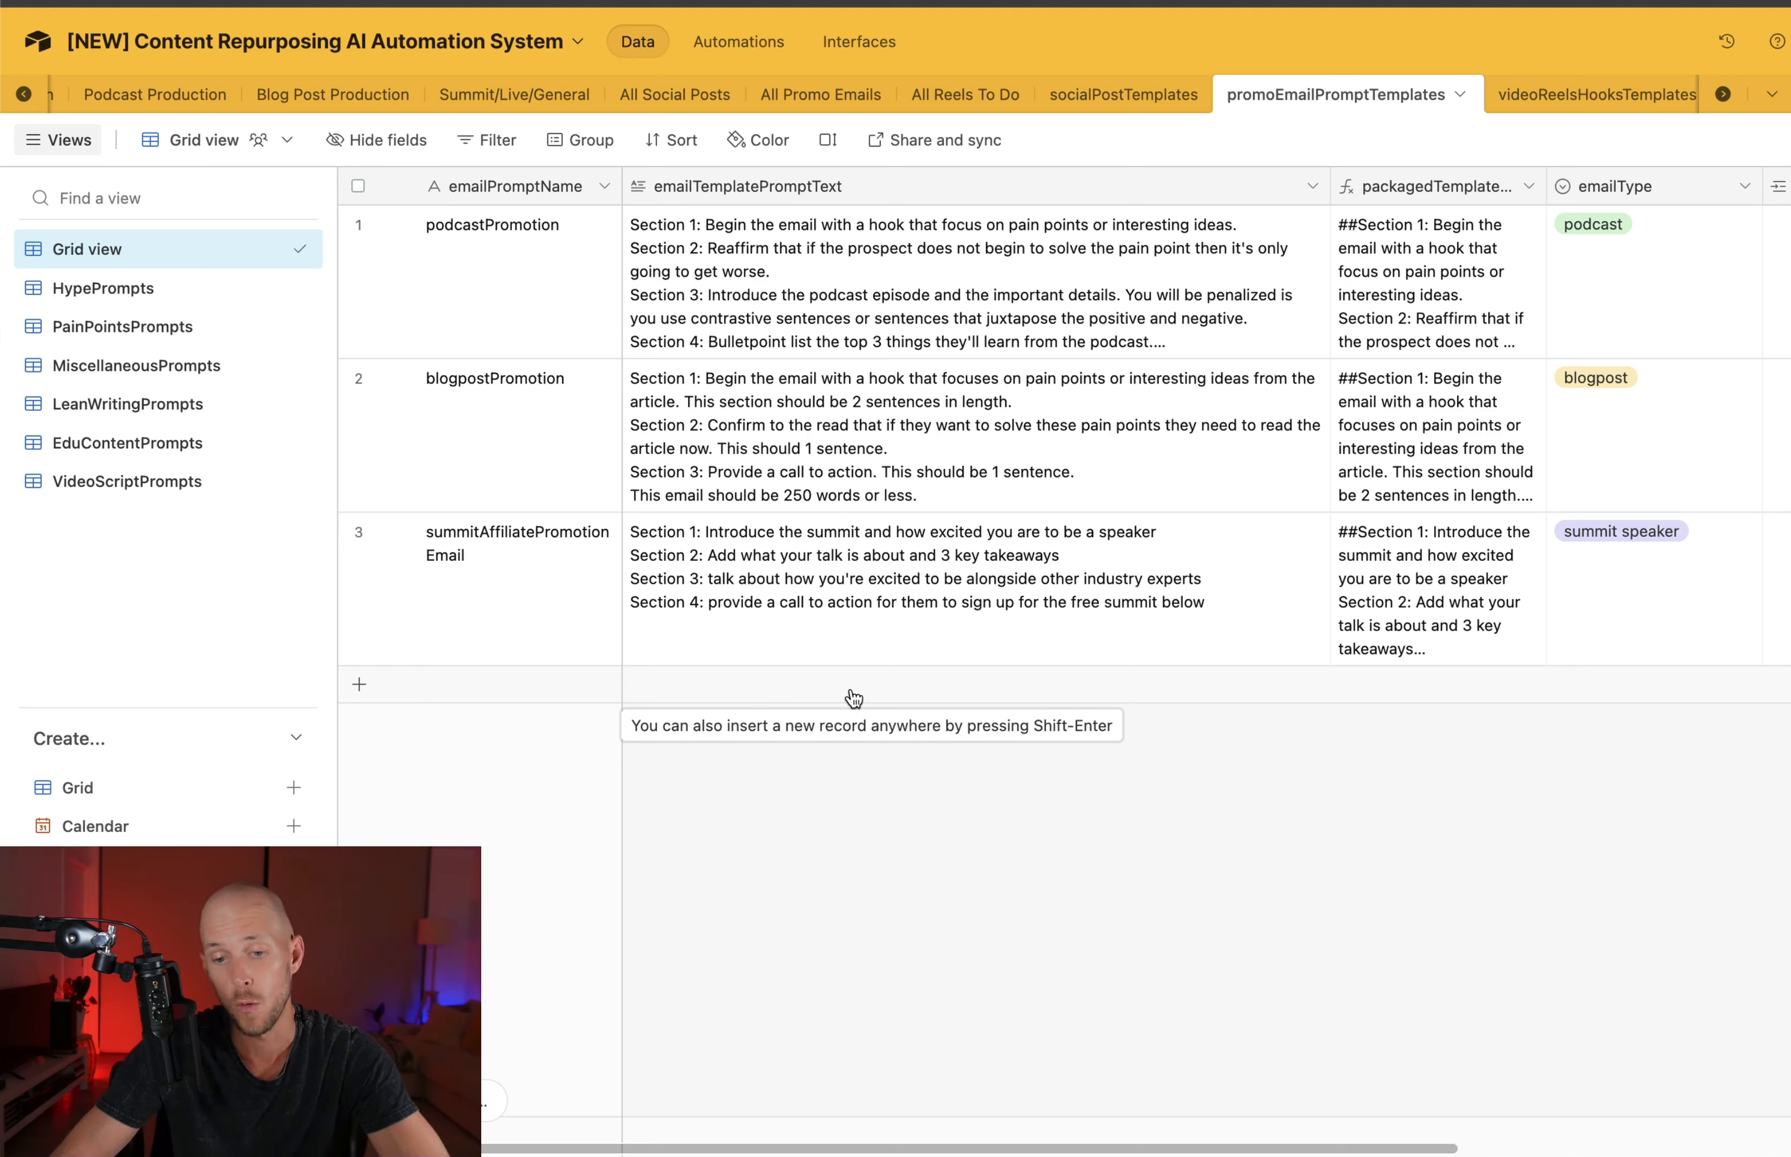
Add a blank record at the end of the promoEmailPromptTemplates table
left_click(853, 698)
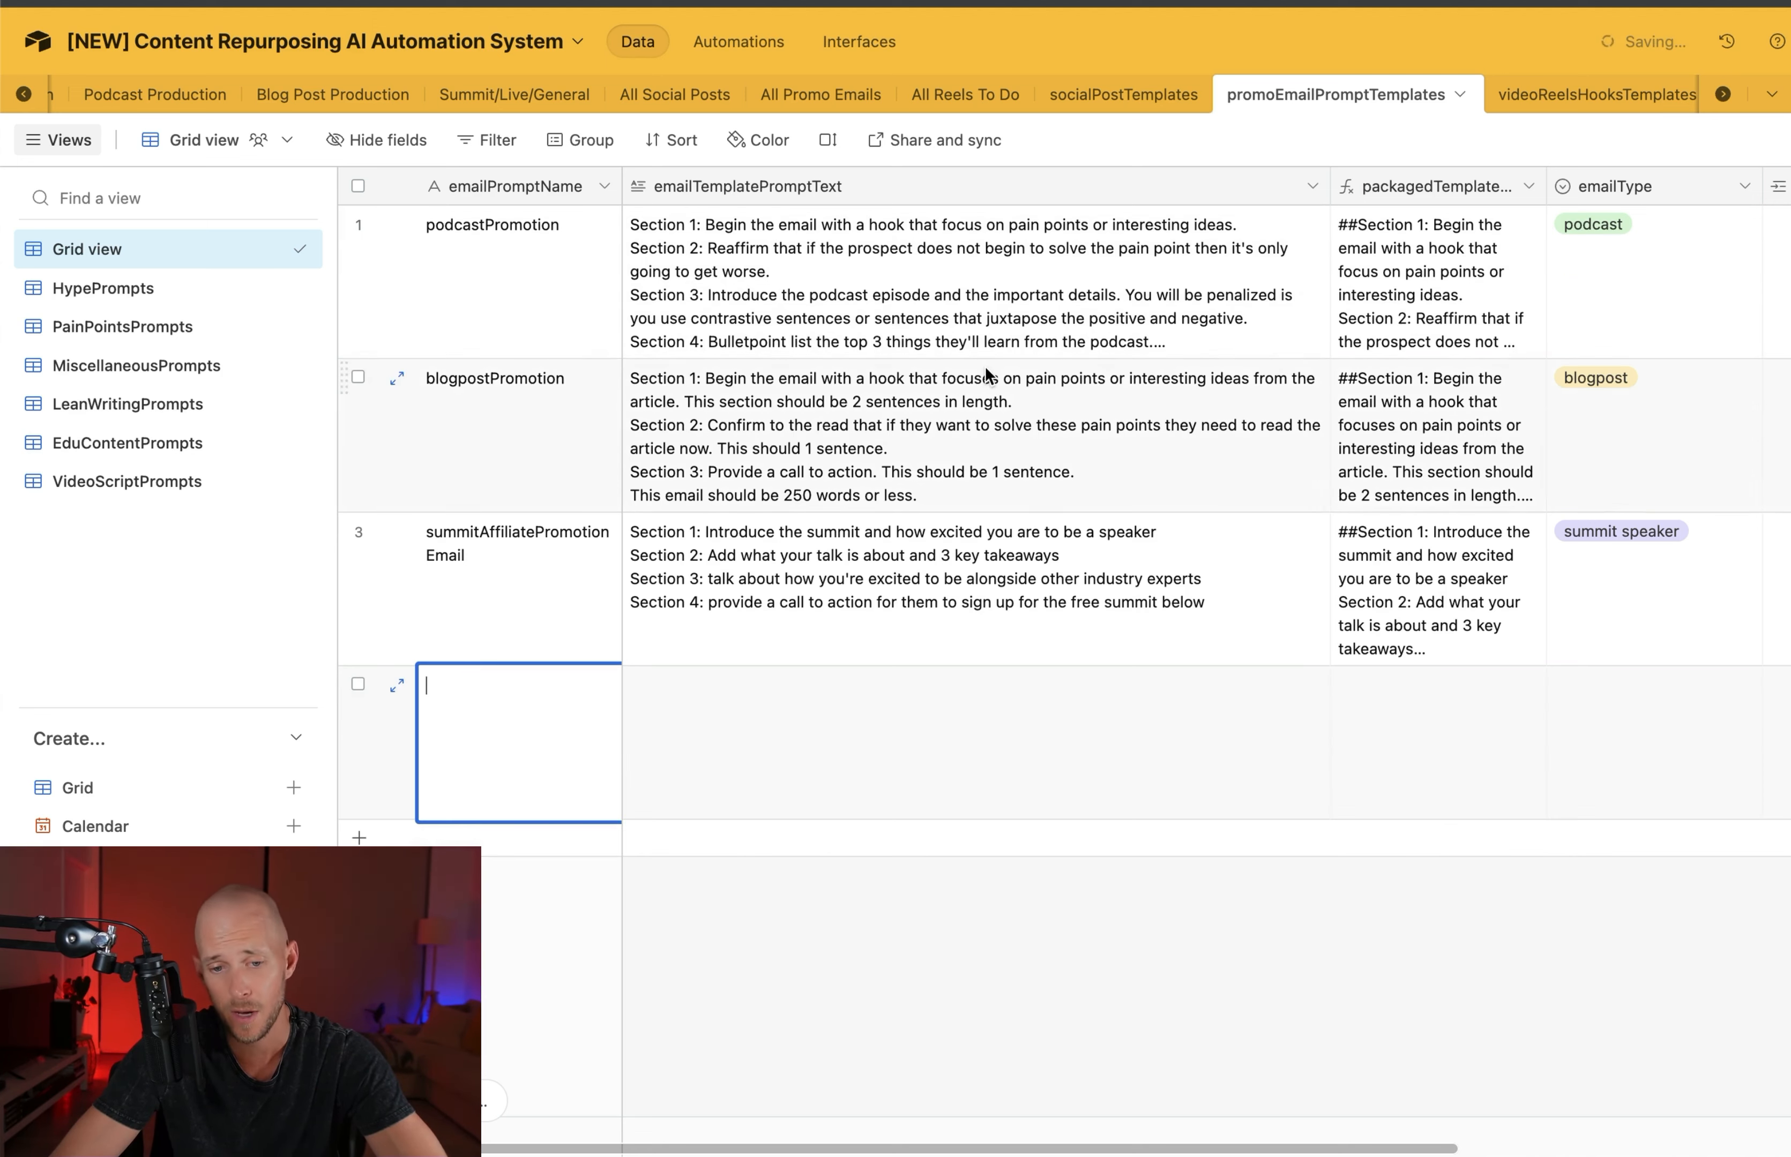
left_click(1308, 238)
left_click(1396, 226)
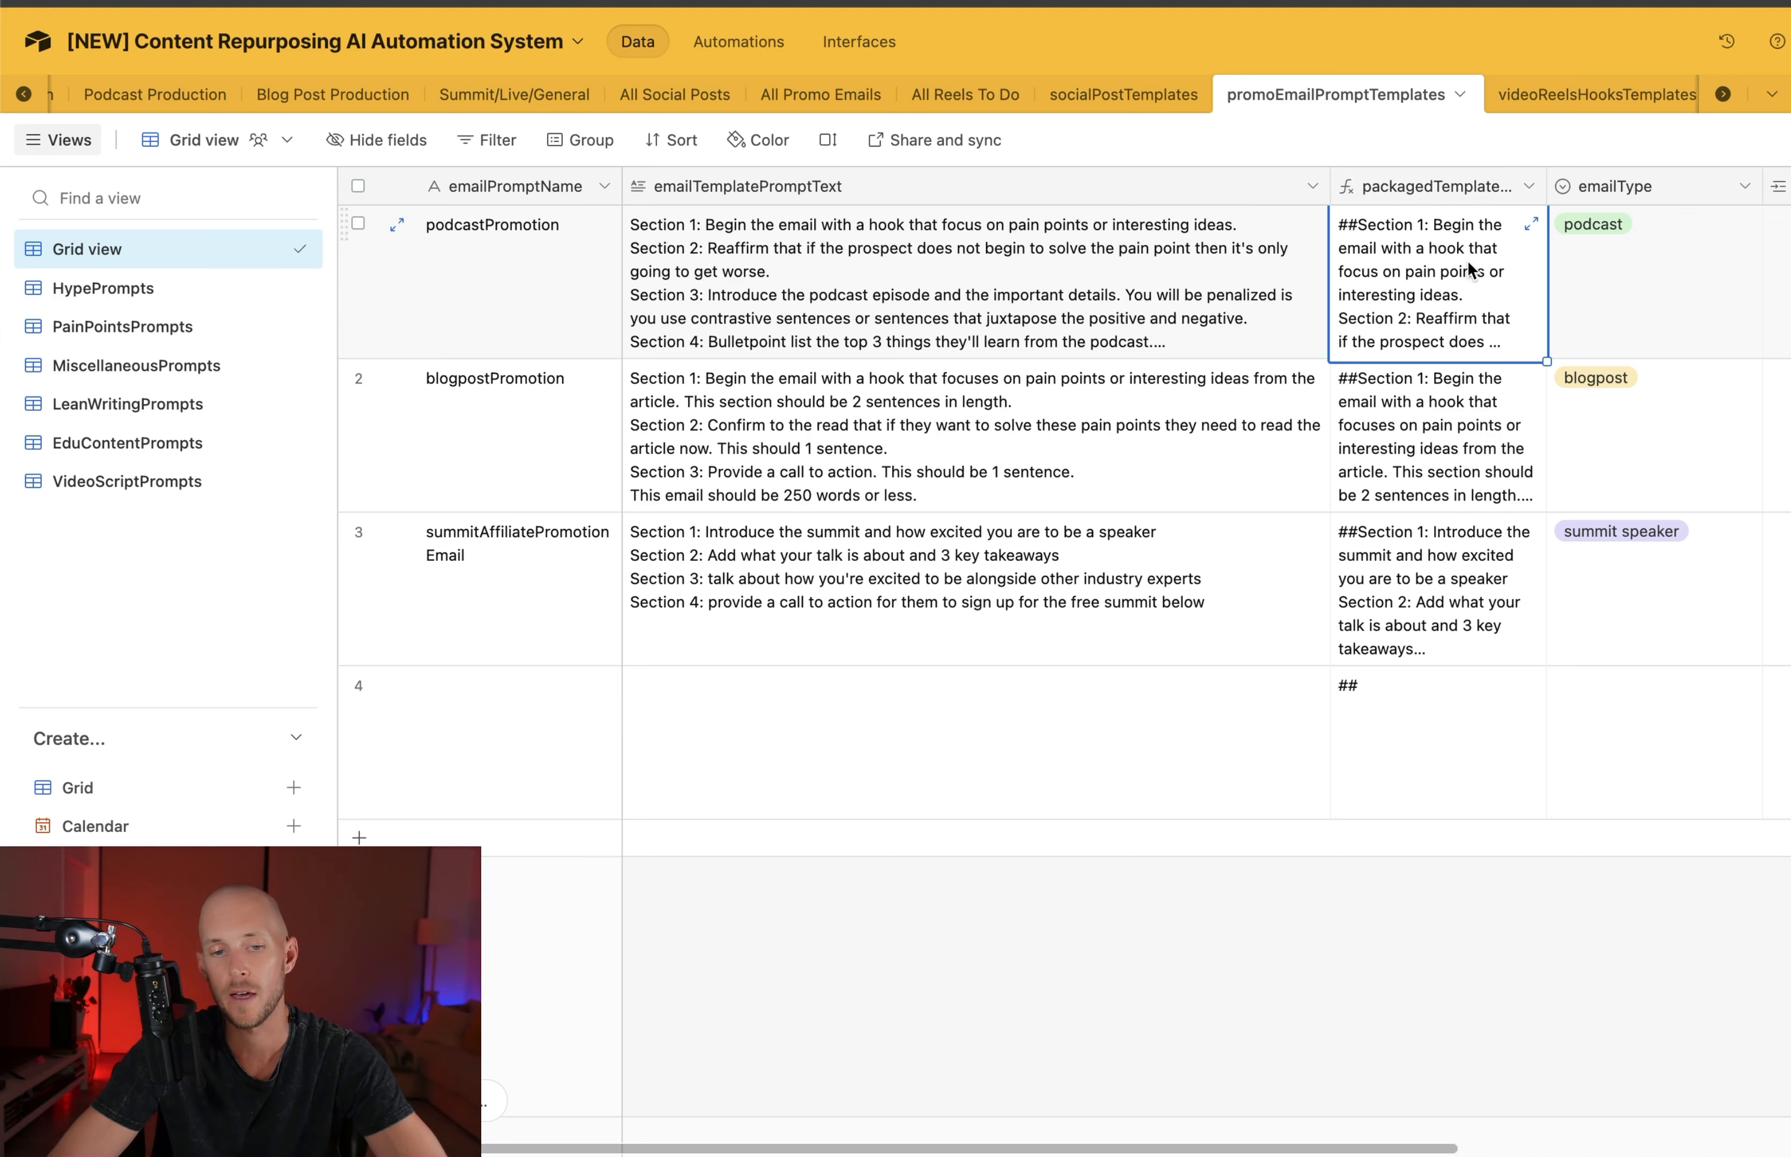
Examine the packagedTemplatePromptText formula, including its "##" prefix and "\n\n" suffix, and close the field settings without changing it
double_click(1428, 188)
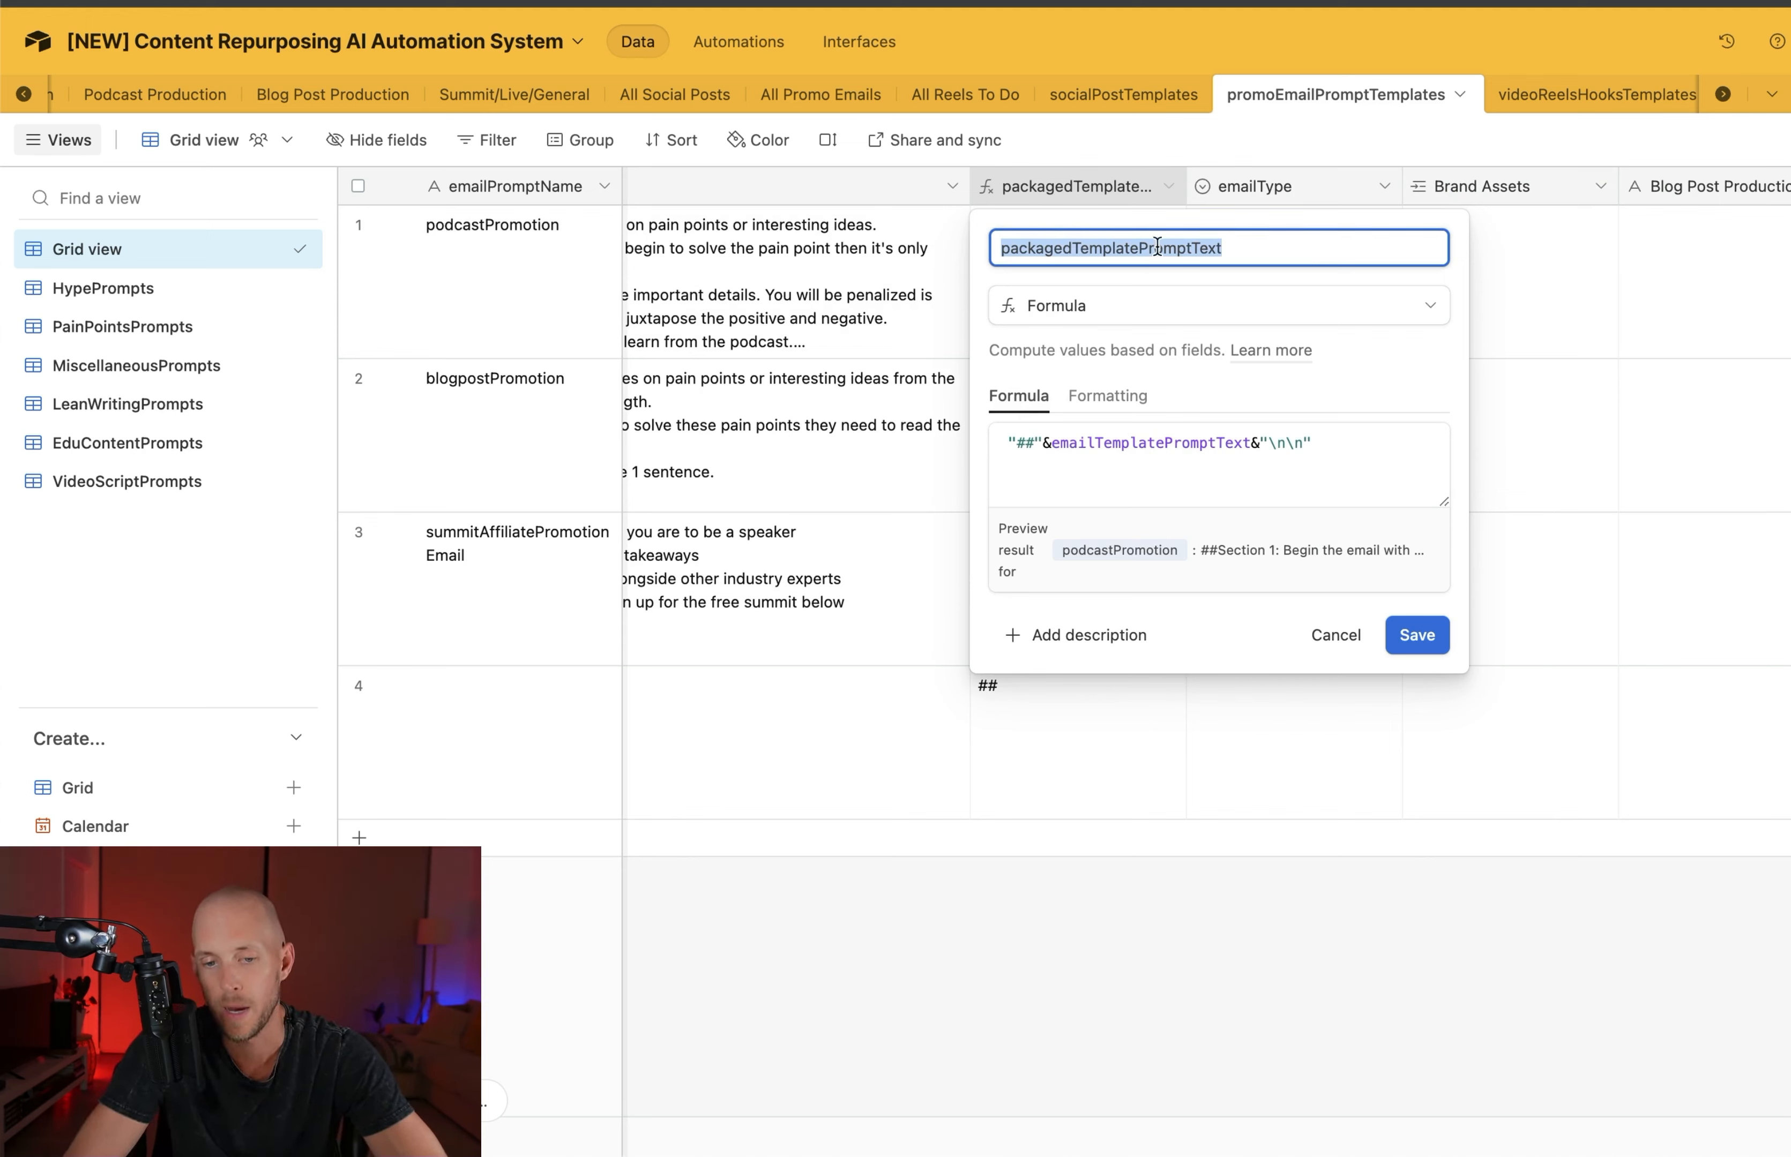
left_click(1360, 212)
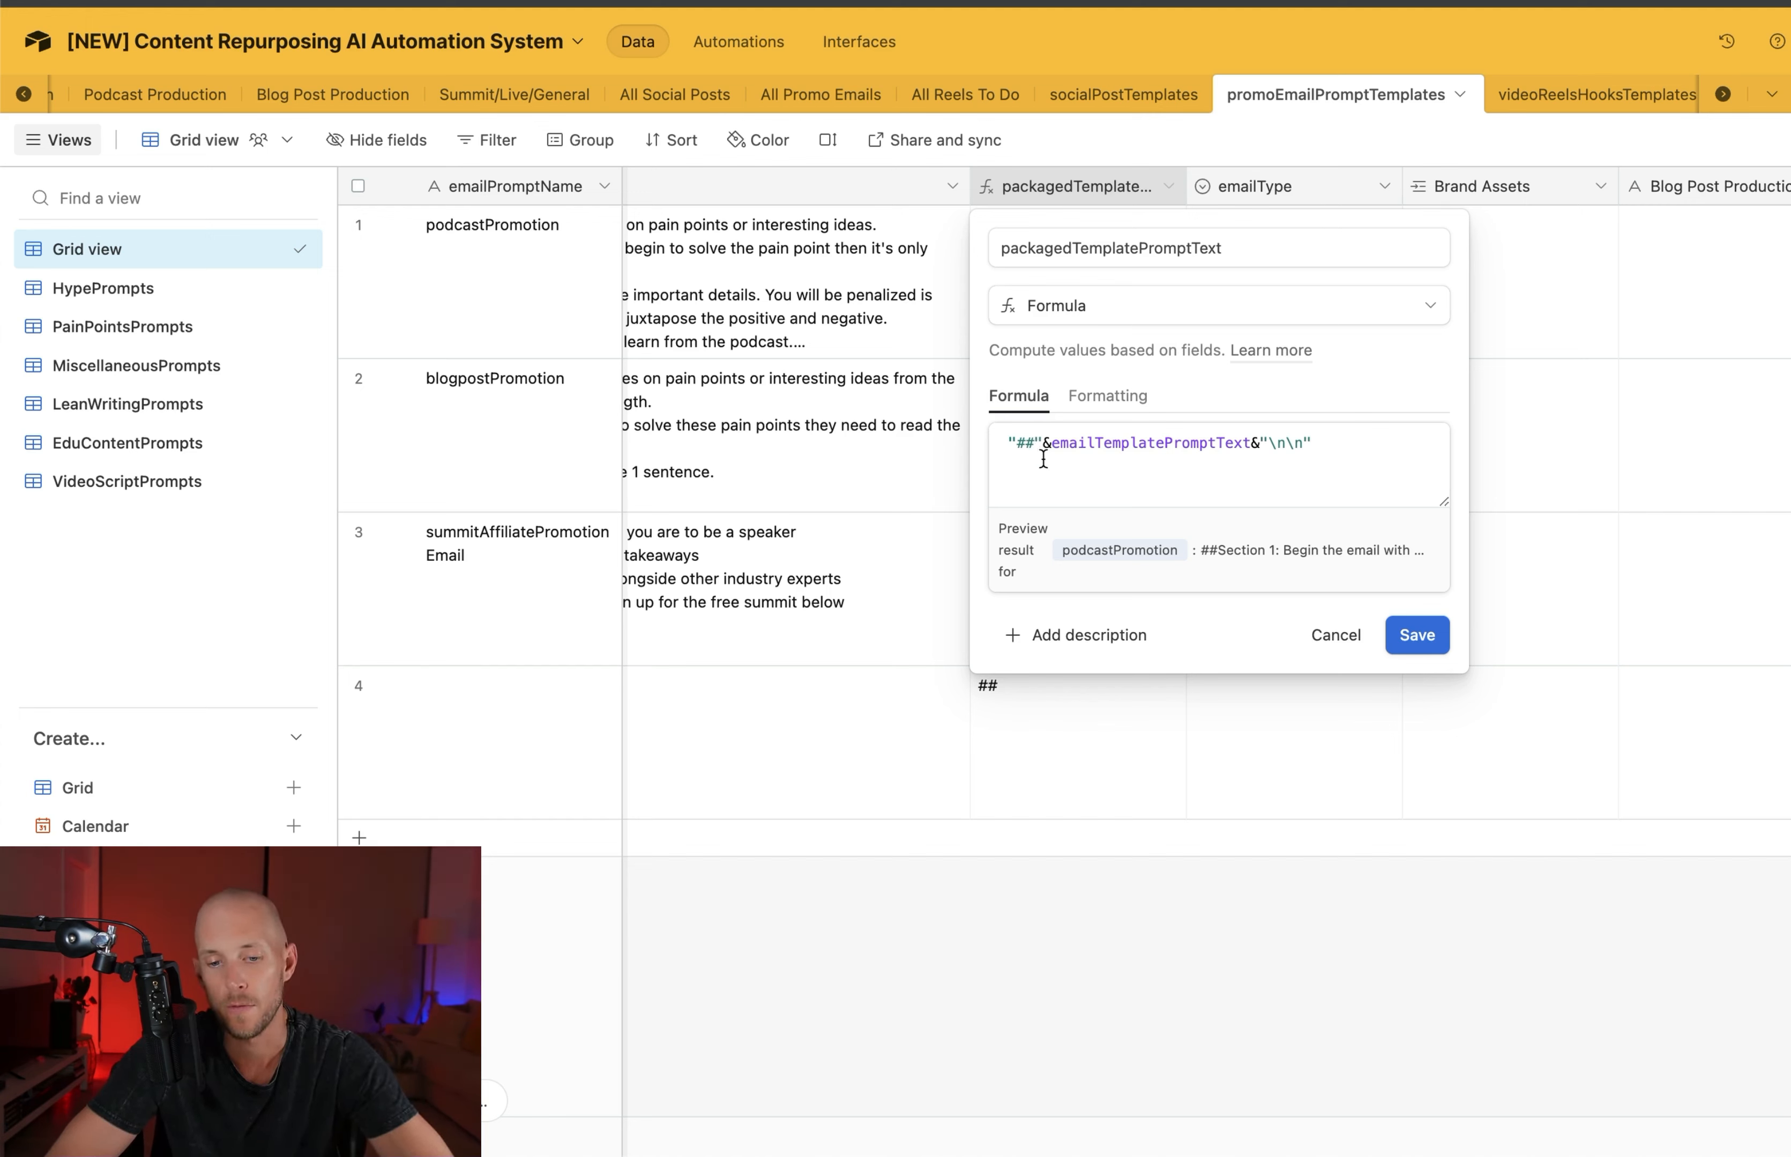
left_click(1028, 441)
mouse_move(1013, 443)
left_mouse_down()
mouse_move(1035, 444)
mouse_move(1015, 445)
left_mouse_up()
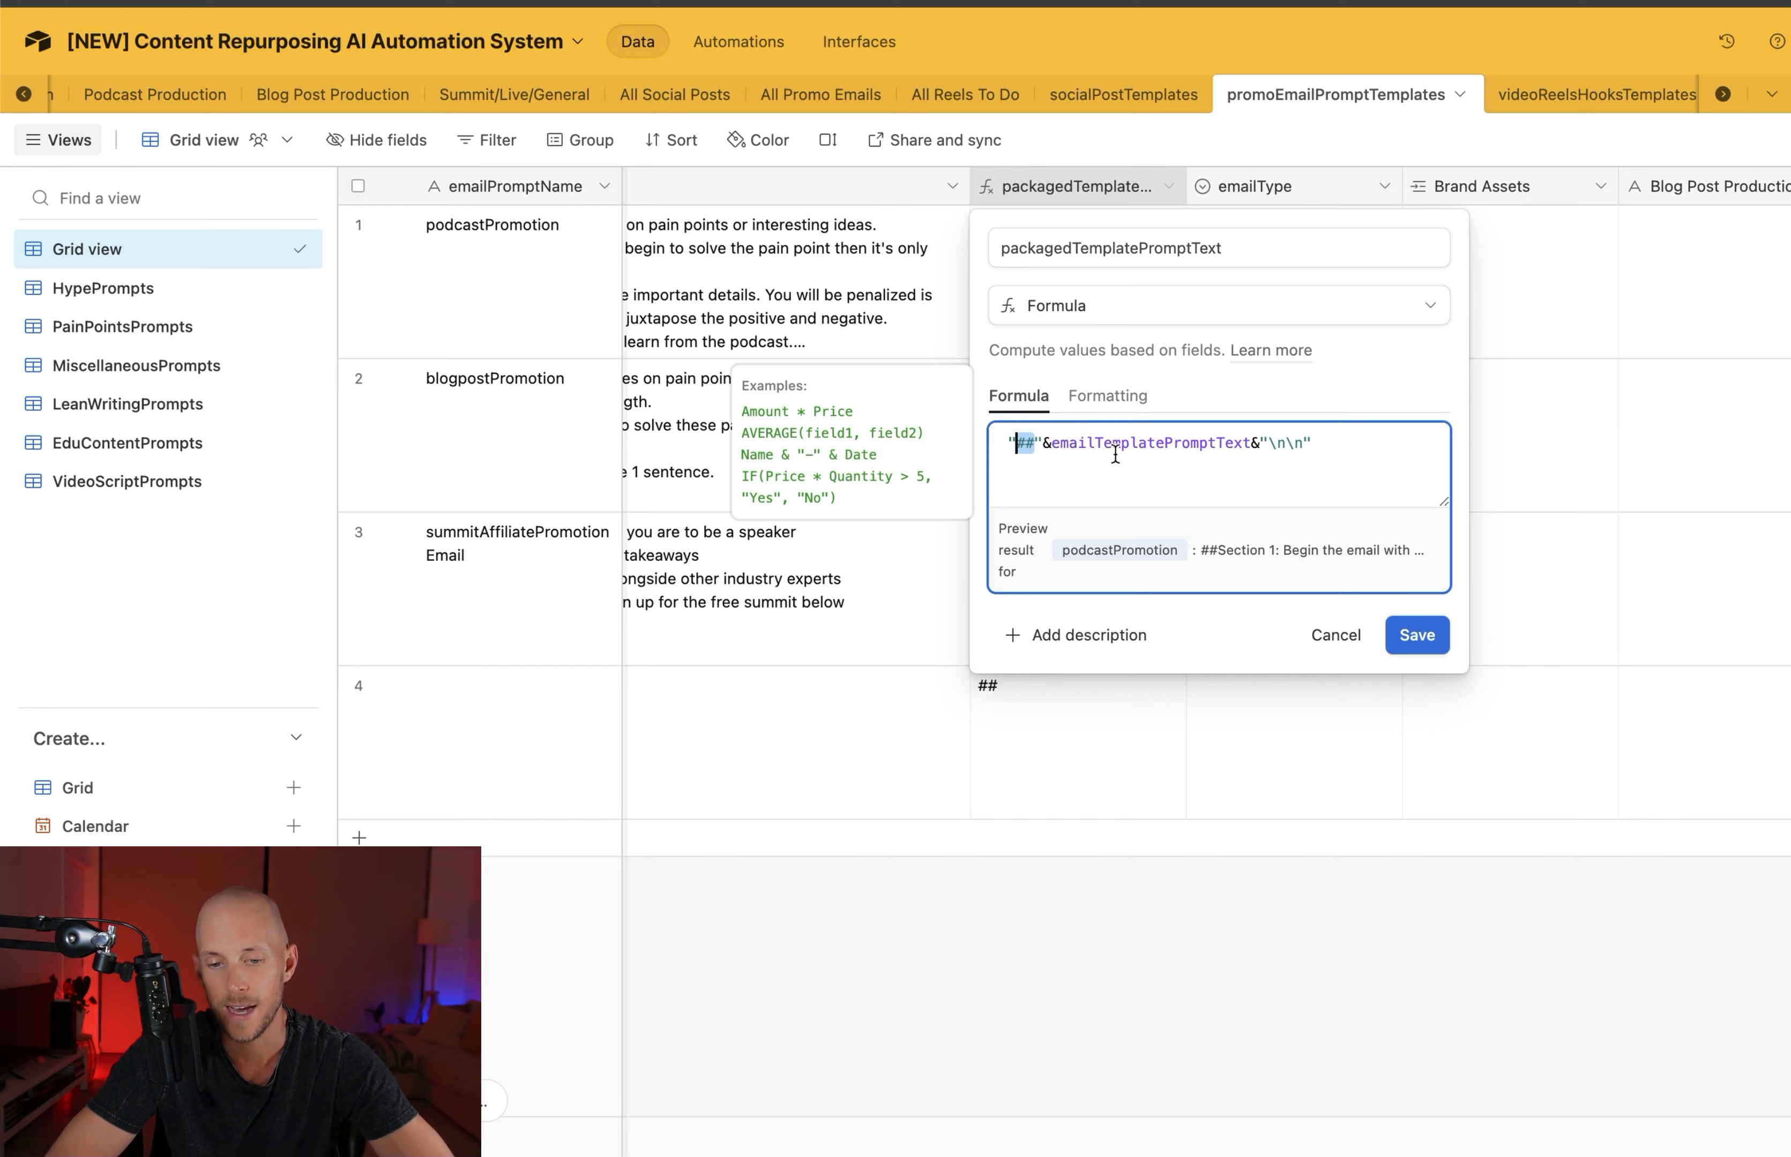
left_click_drag(1268, 445, 1313, 445)
left_click(1289, 448)
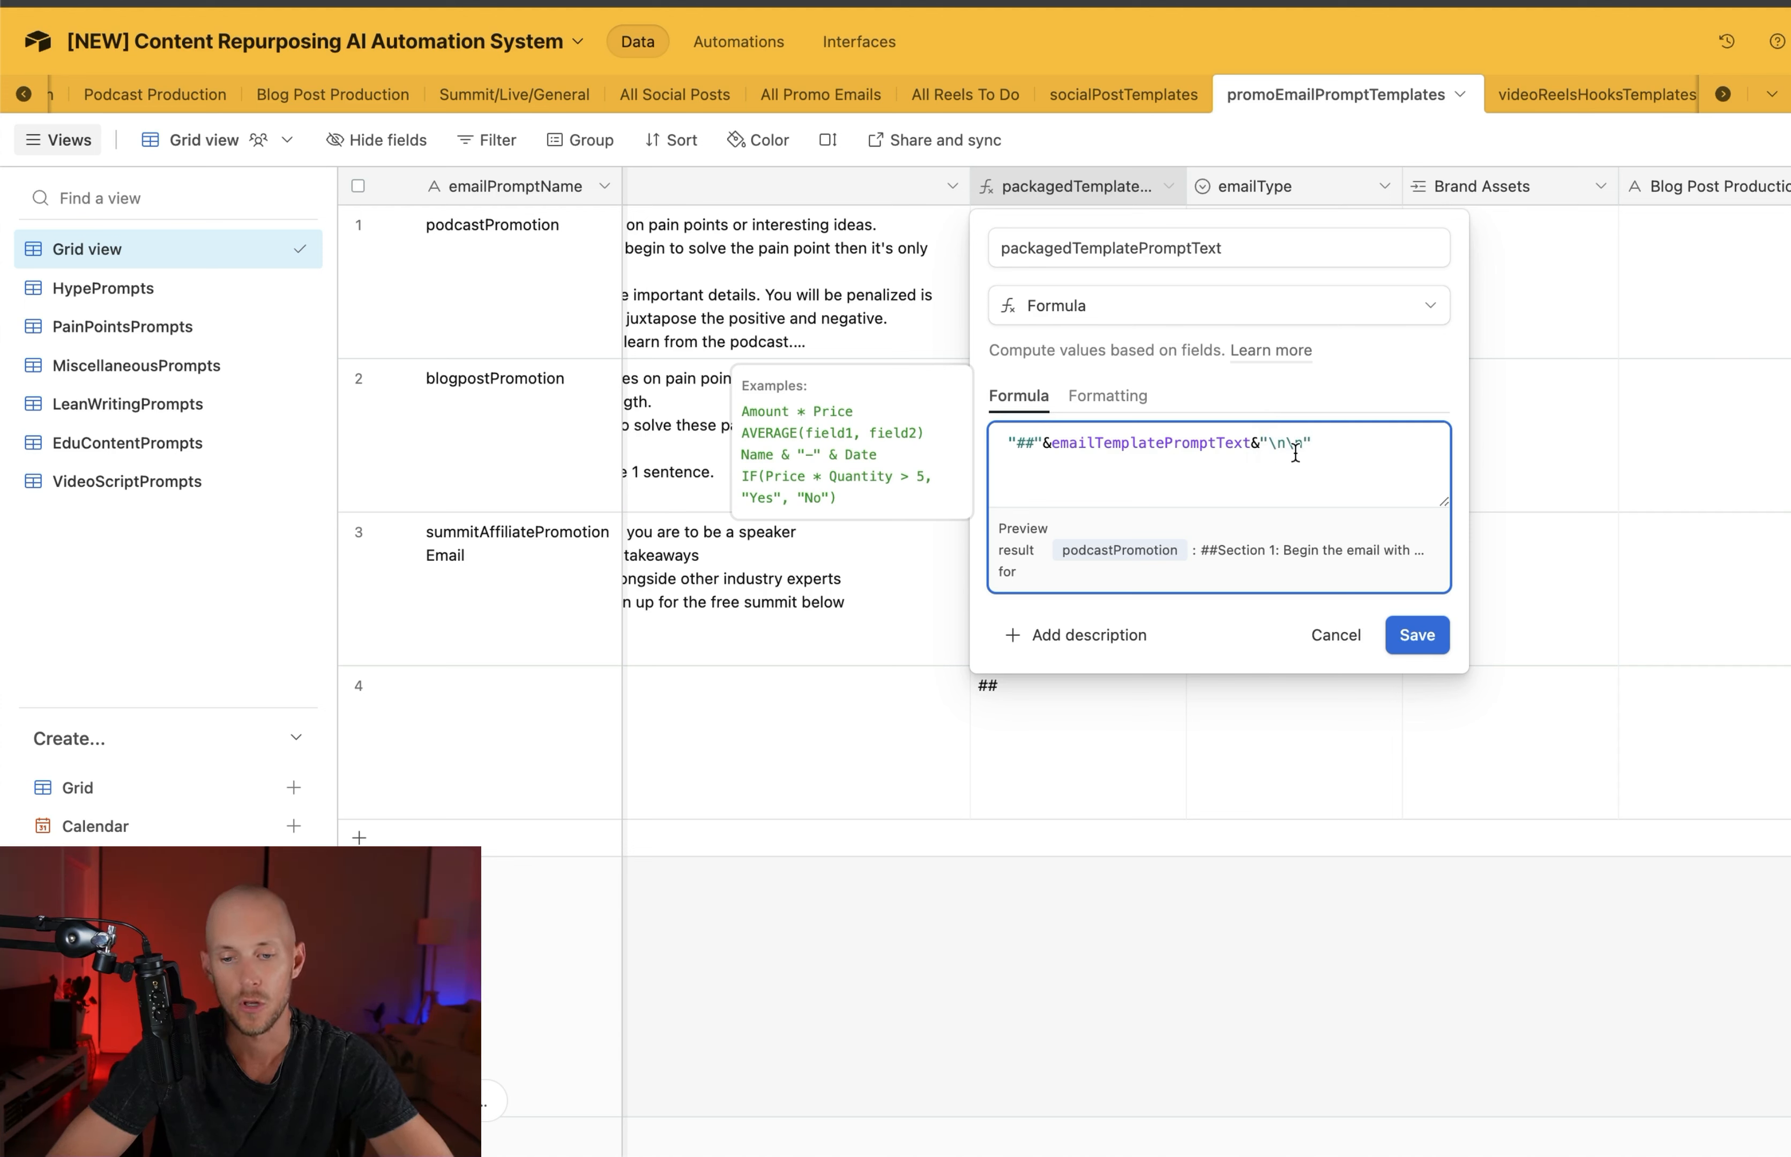
left_click(1414, 635)
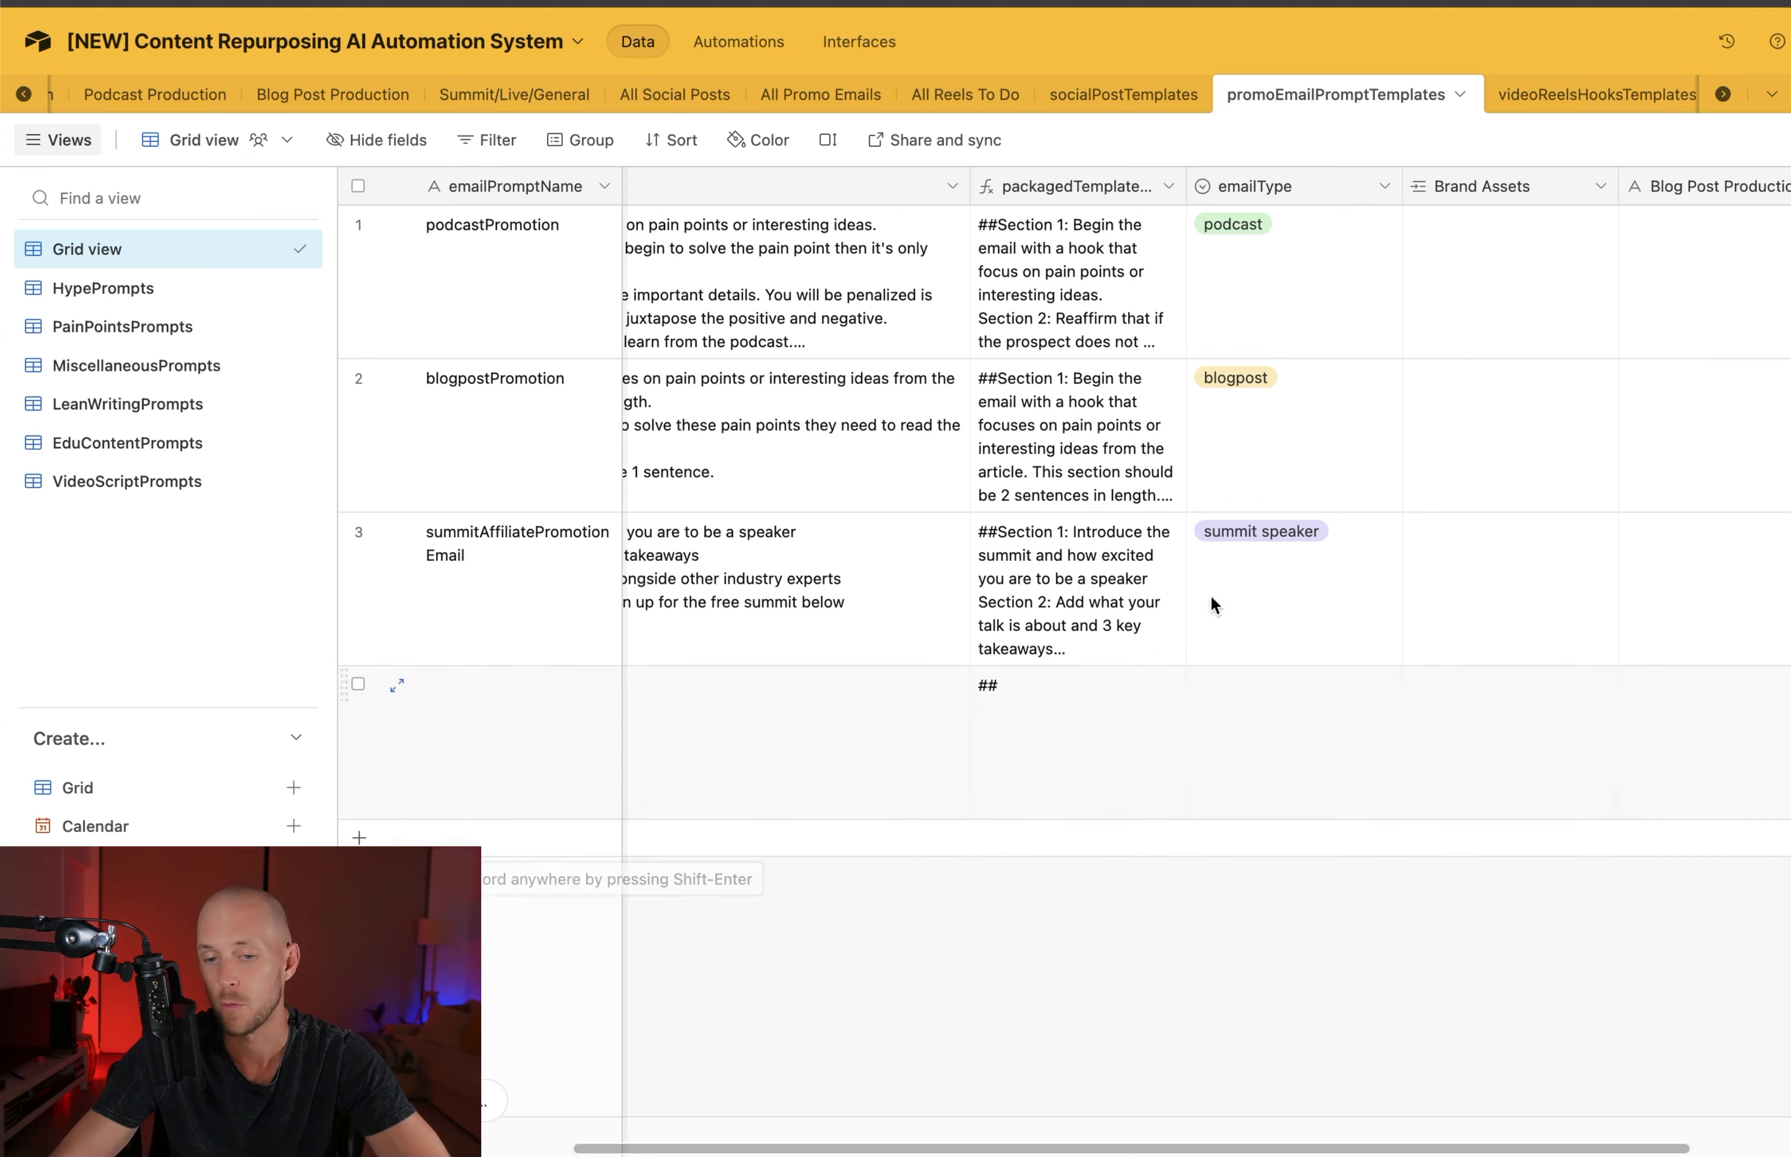
Review the email types and the linked Brand Assets, YouTube, blog post and summit fields of the promo email prompts
scroll(1409, 367, "right", 4)
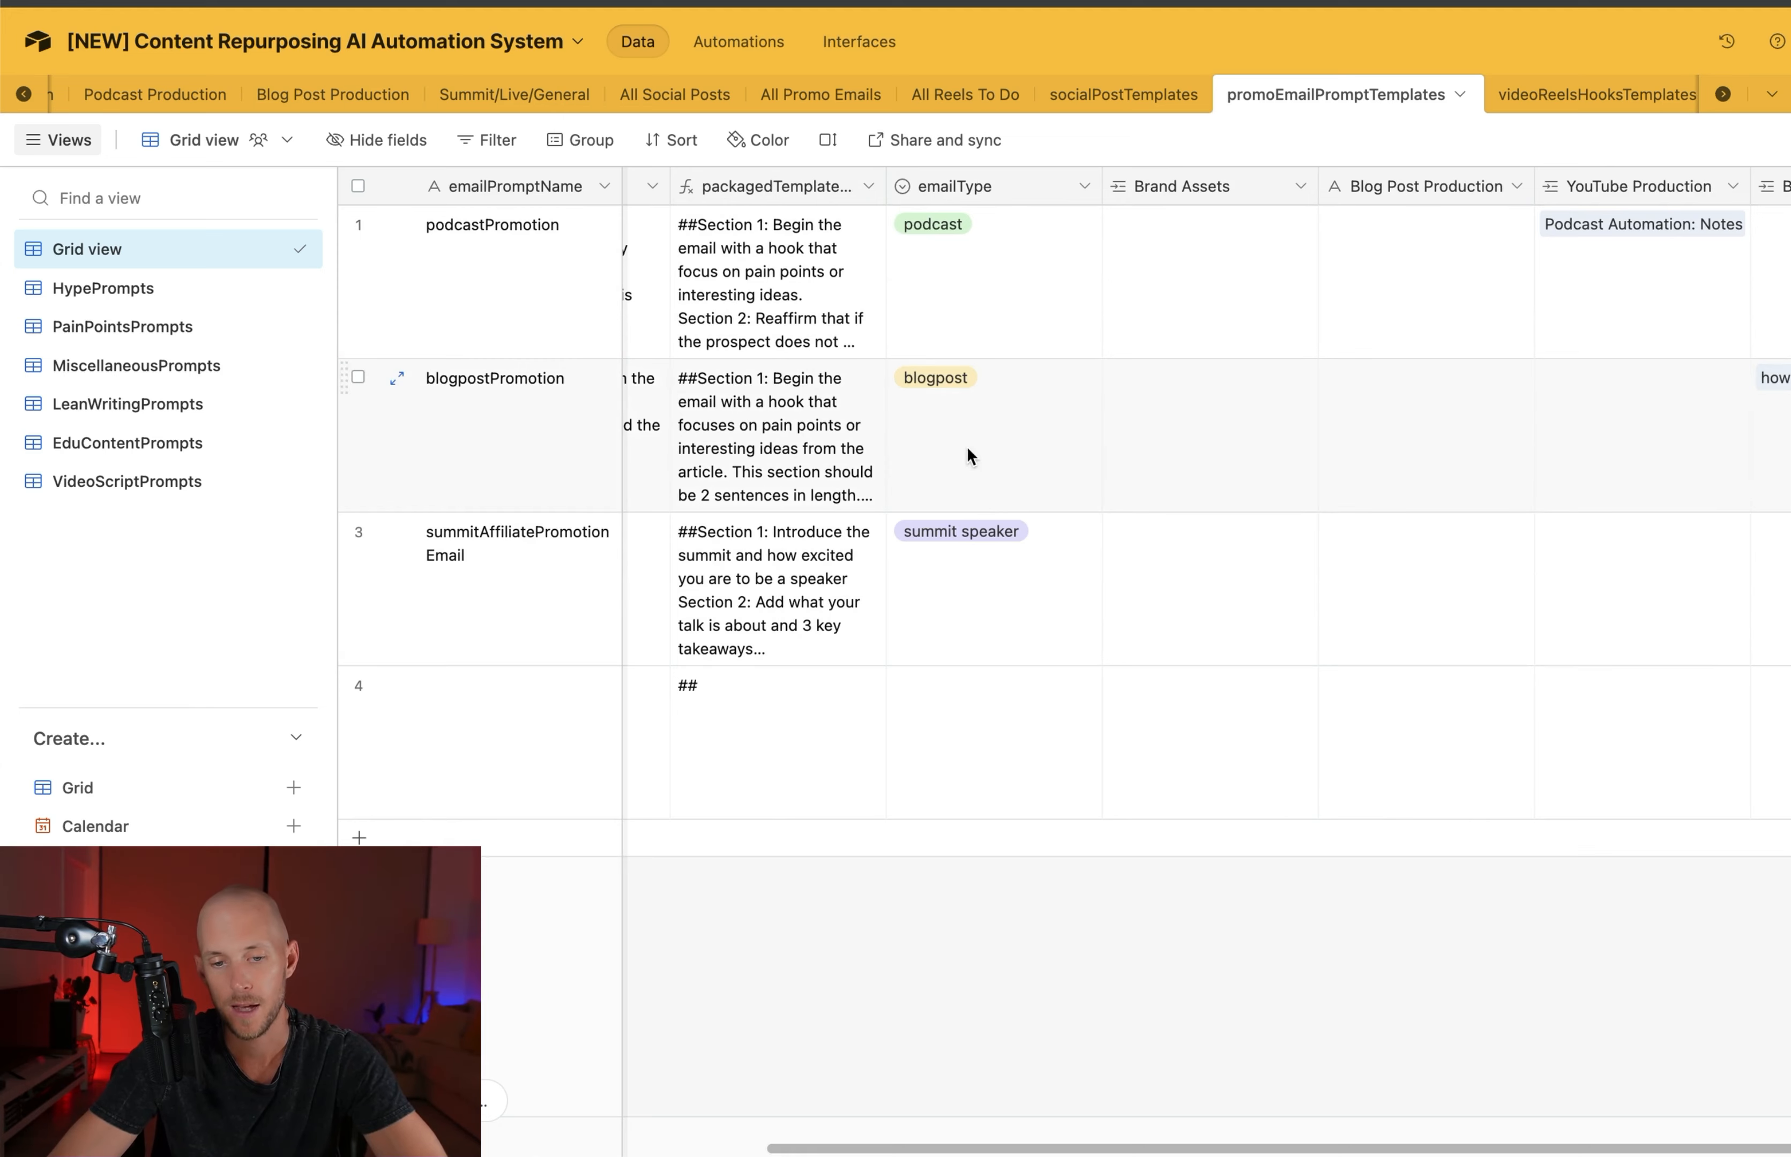
scroll(1203, 194, "right", 2)
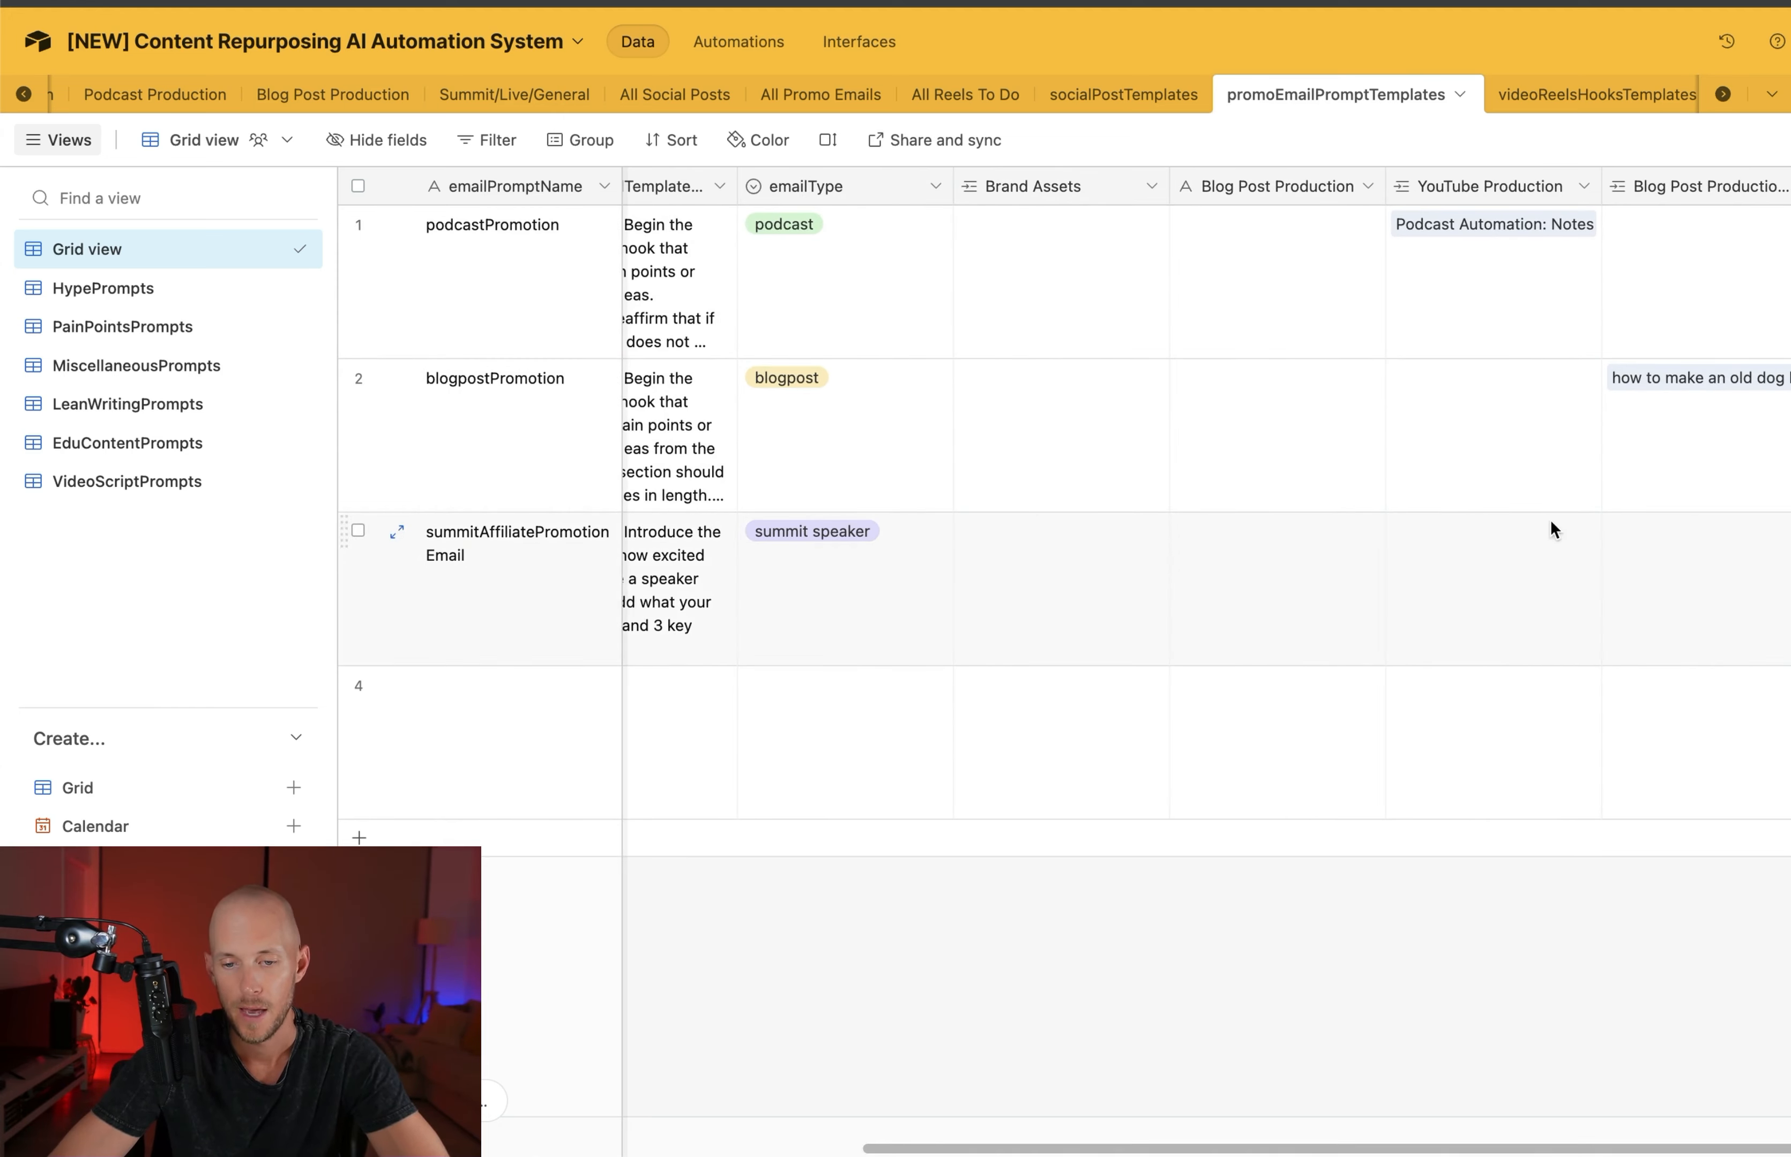
scroll(1551, 523, "right", 2)
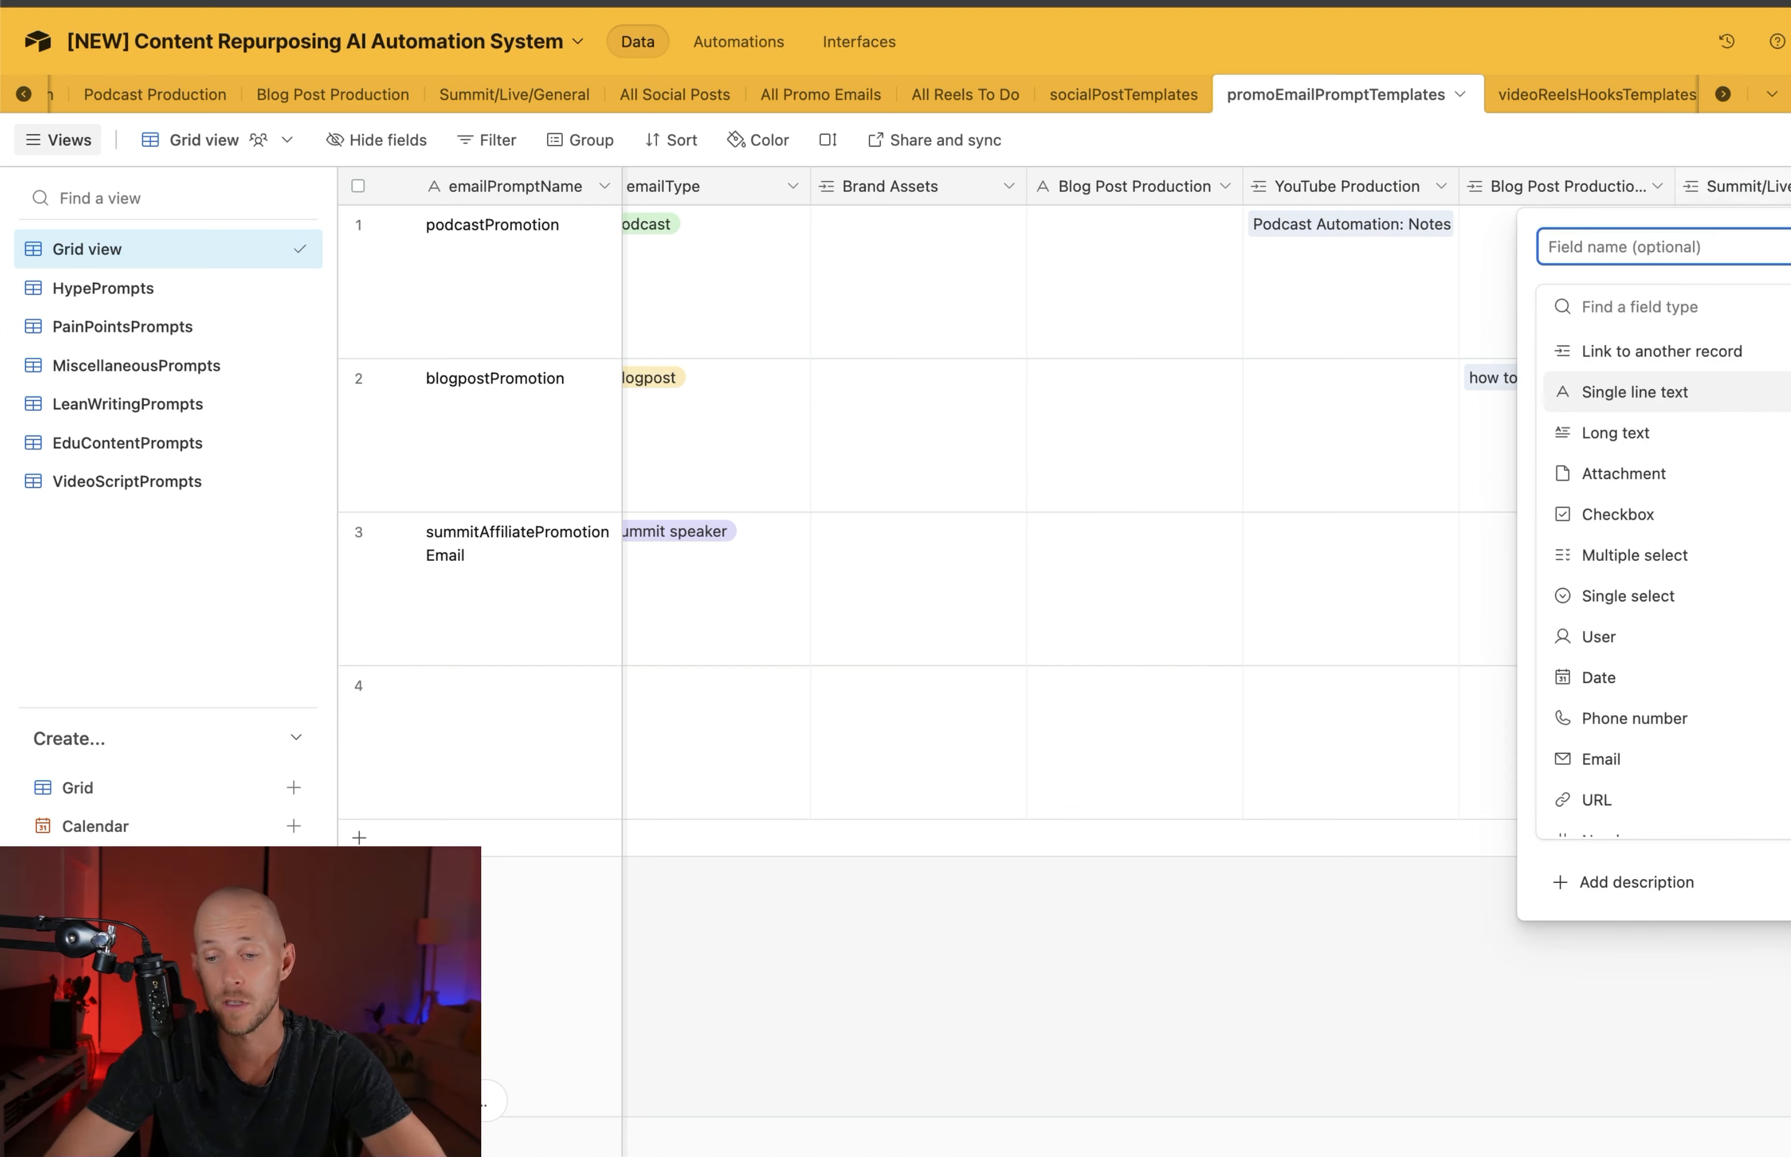
key("Escape")
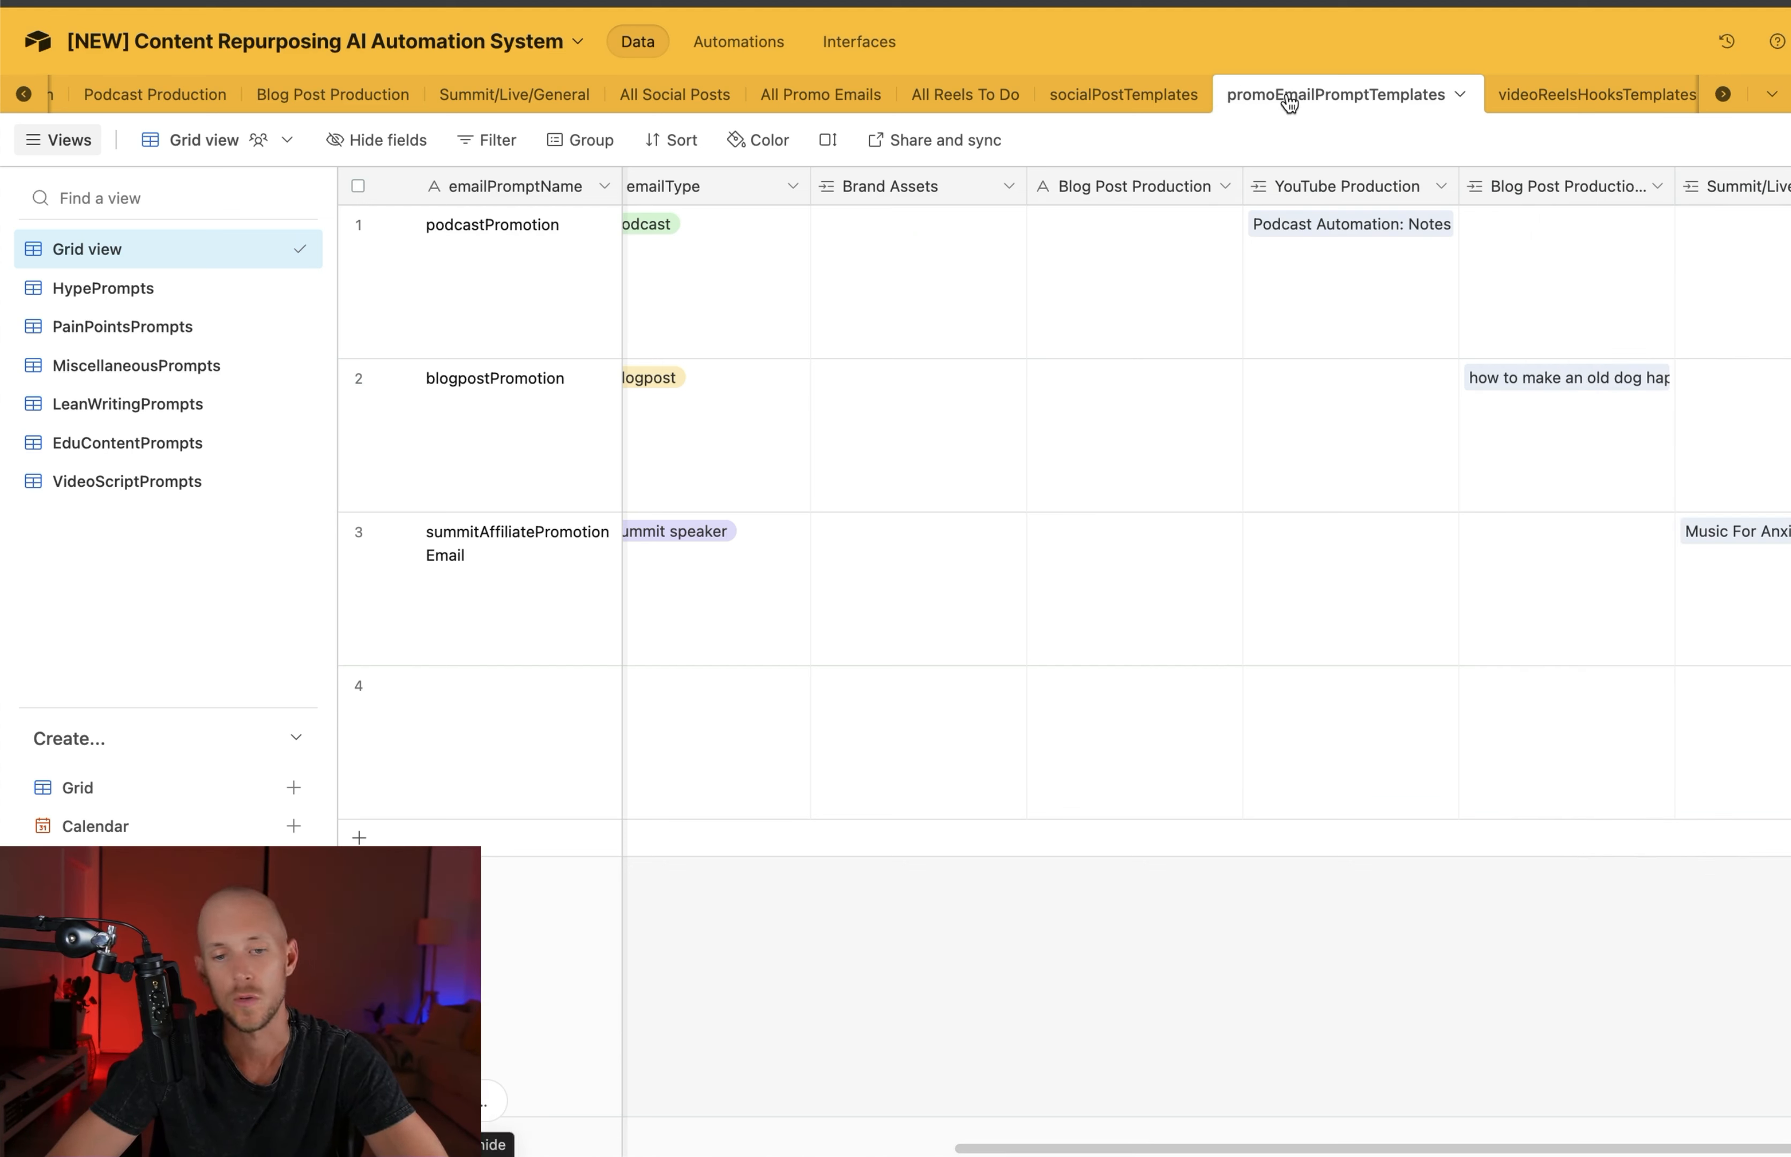
Review the SocialPromptName, templatePromptText, packaged template and socialPostType fields in the socialPostTemplates table, using the tomorrowsNewsletter record
scroll(1288, 103, "left", 5)
left_click(1556, 94)
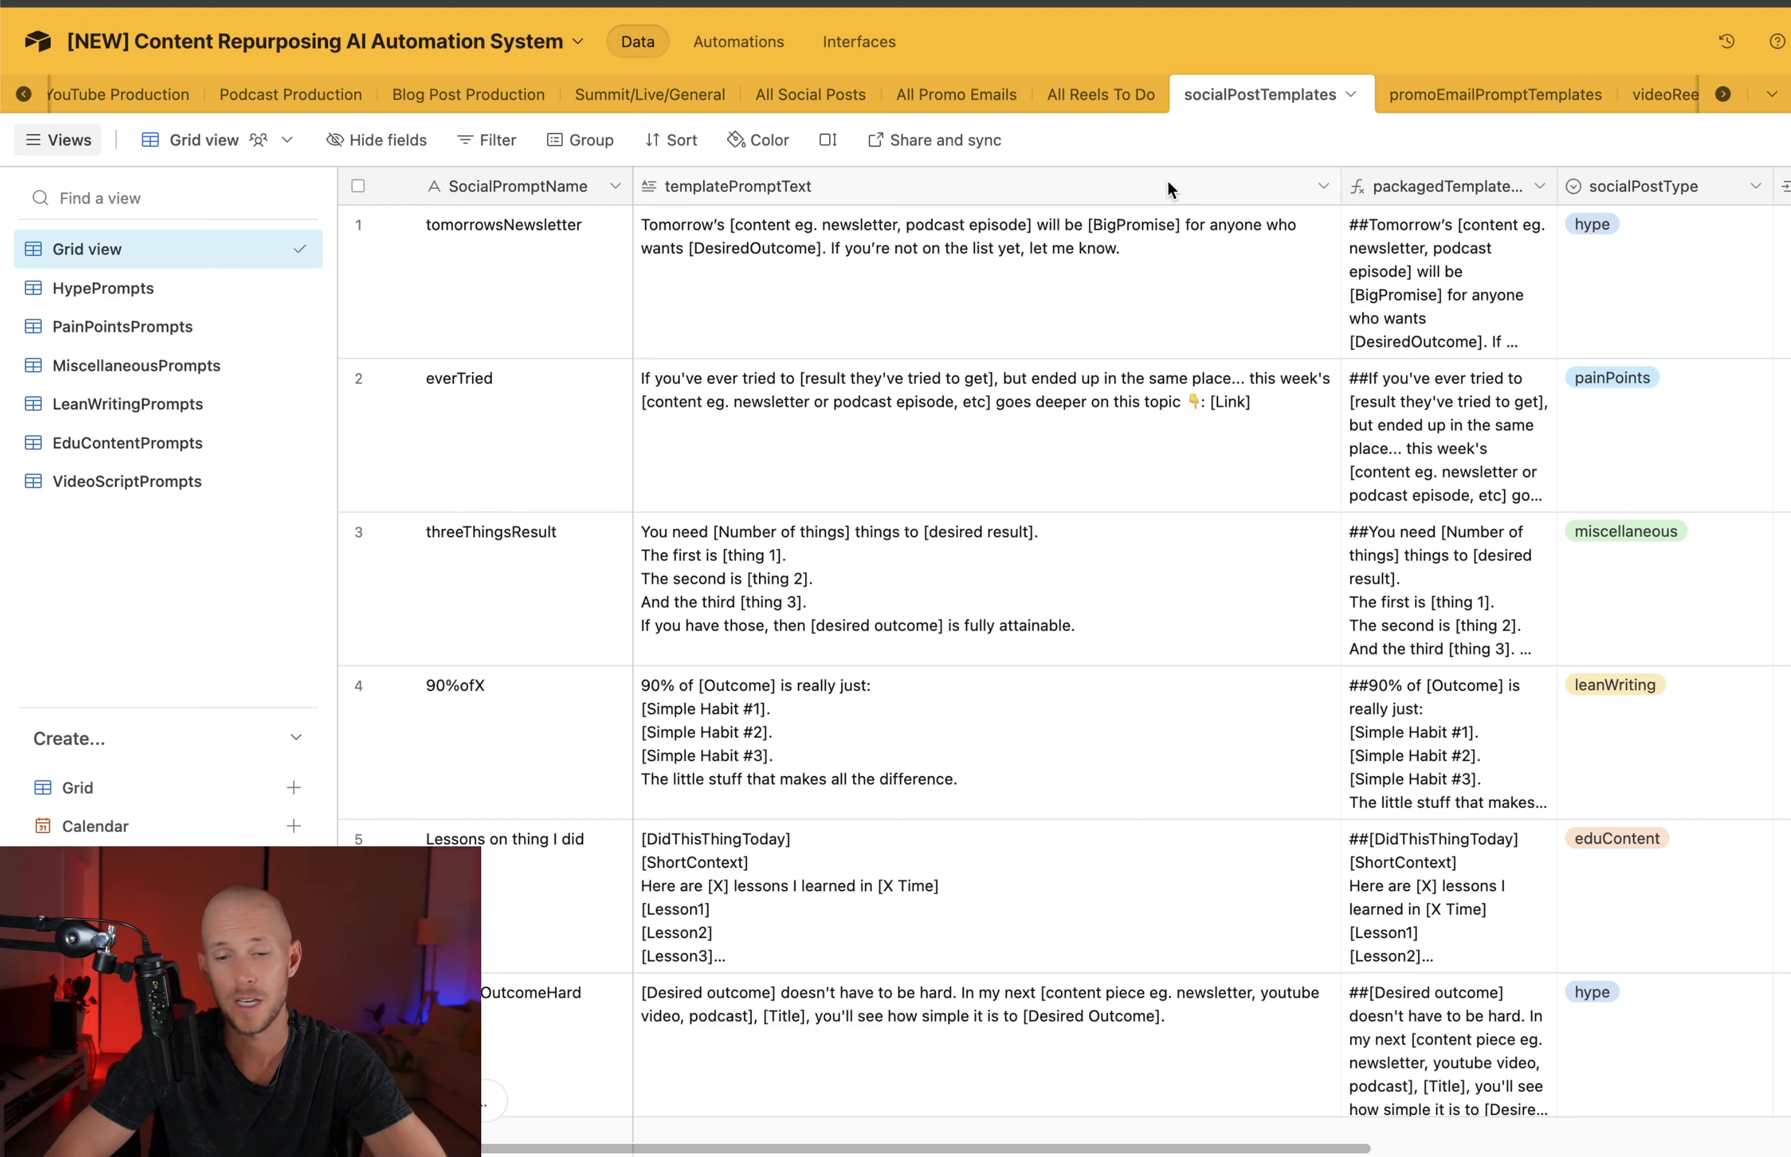
left_click(549, 188)
left_click(714, 188)
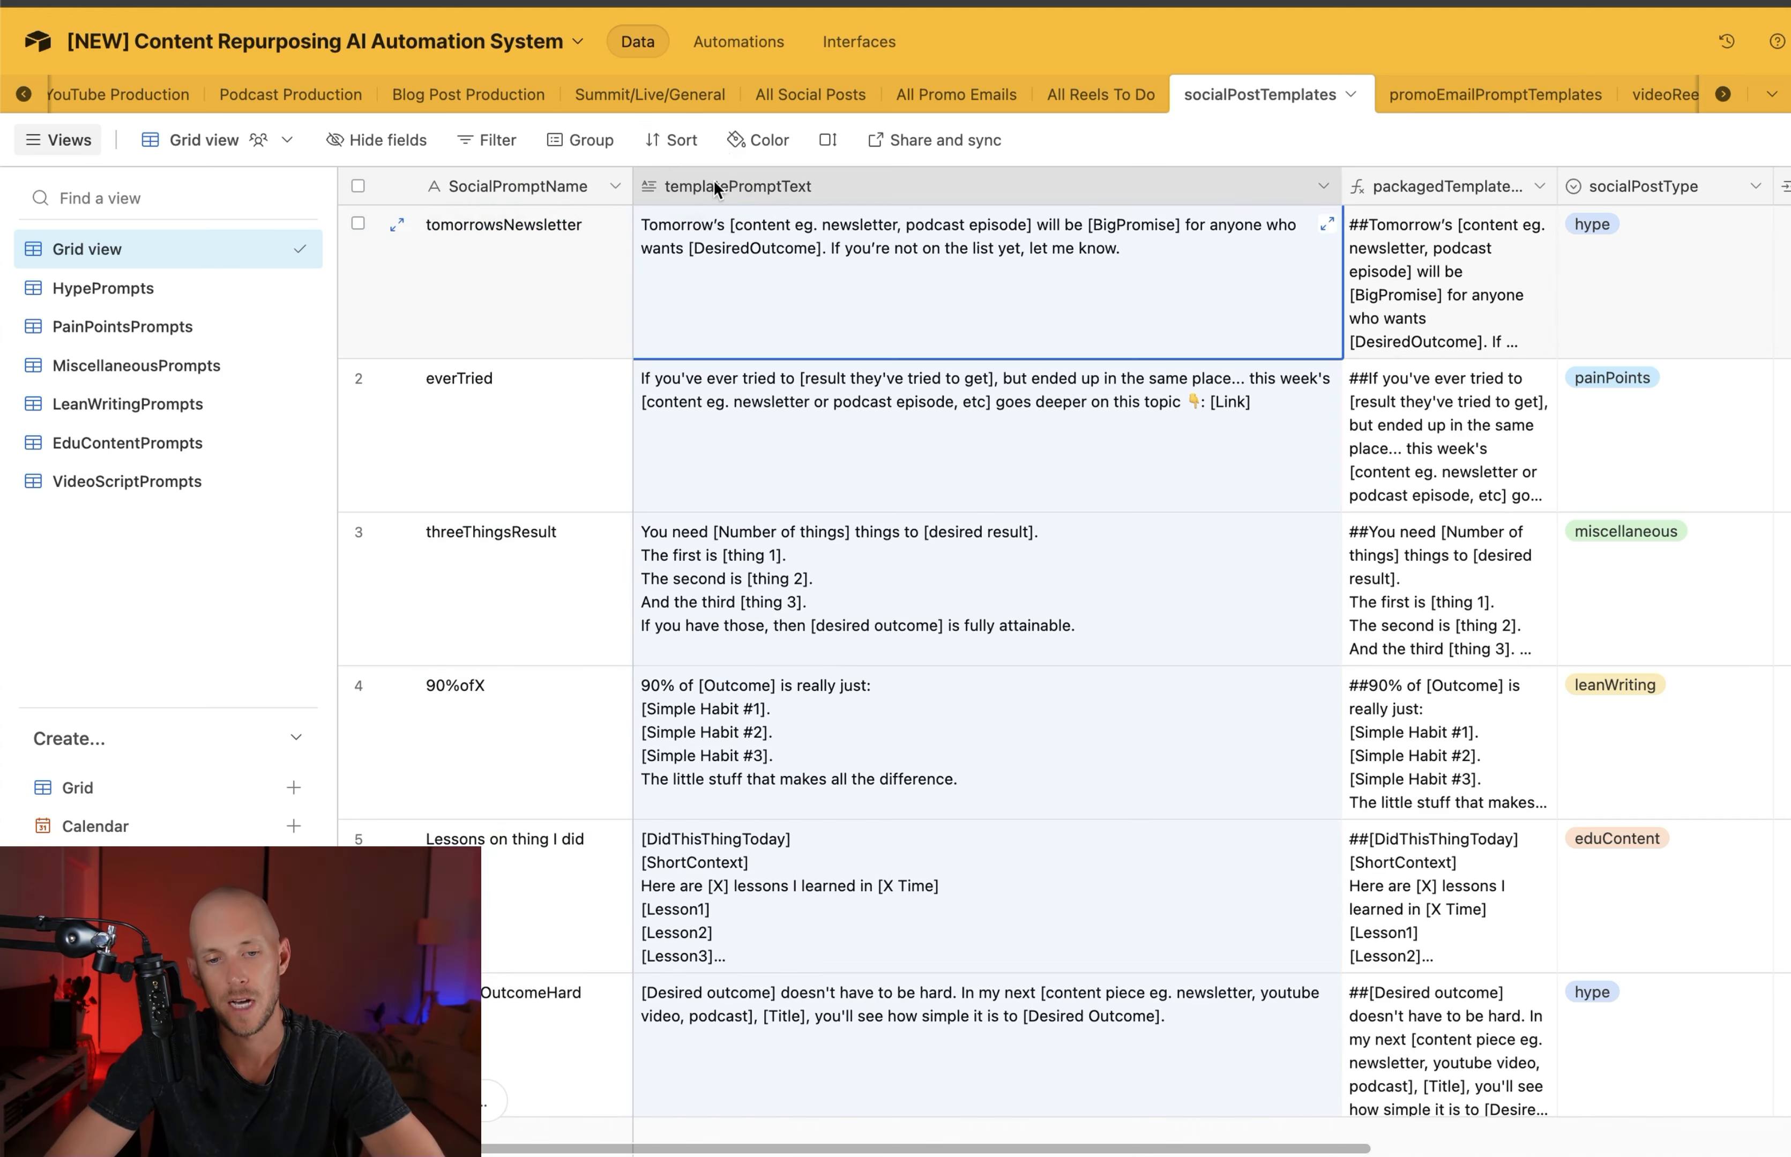
left_click(477, 190)
left_click(735, 188)
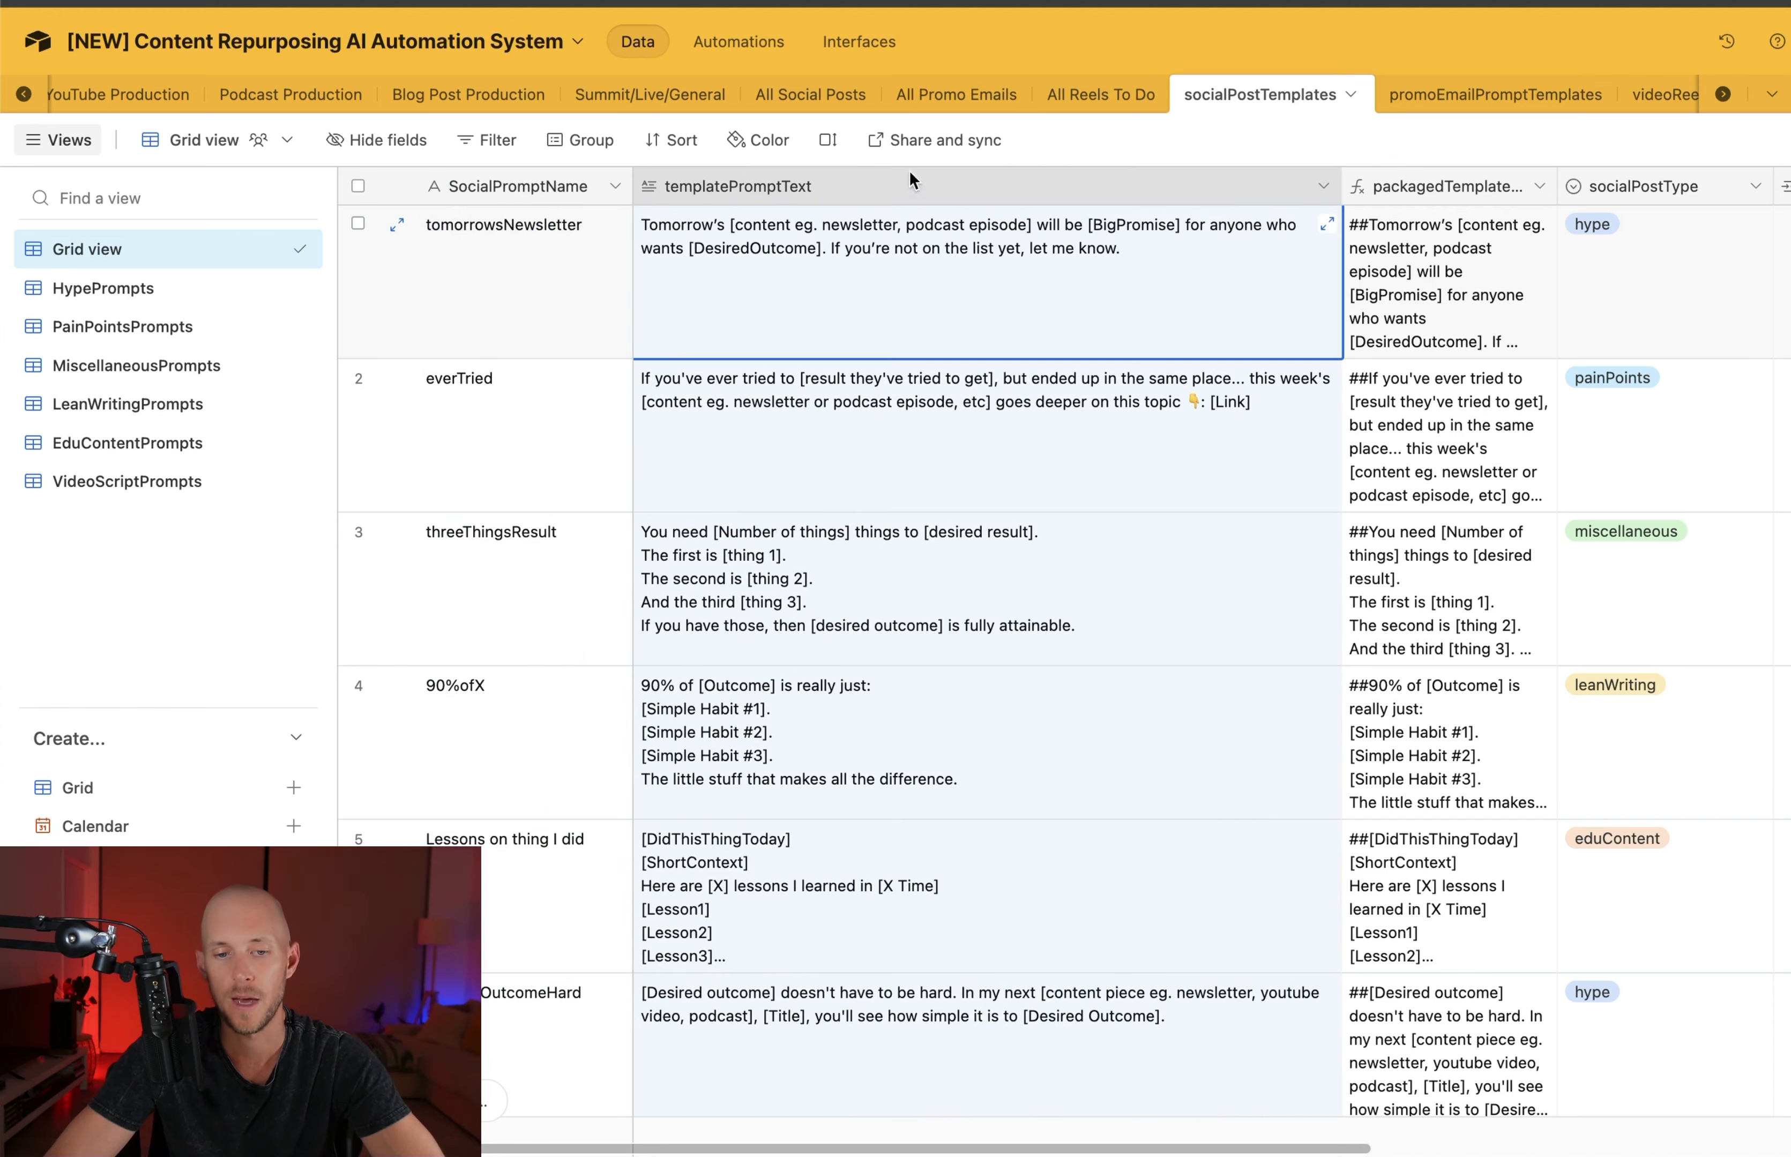
double_click(1054, 264)
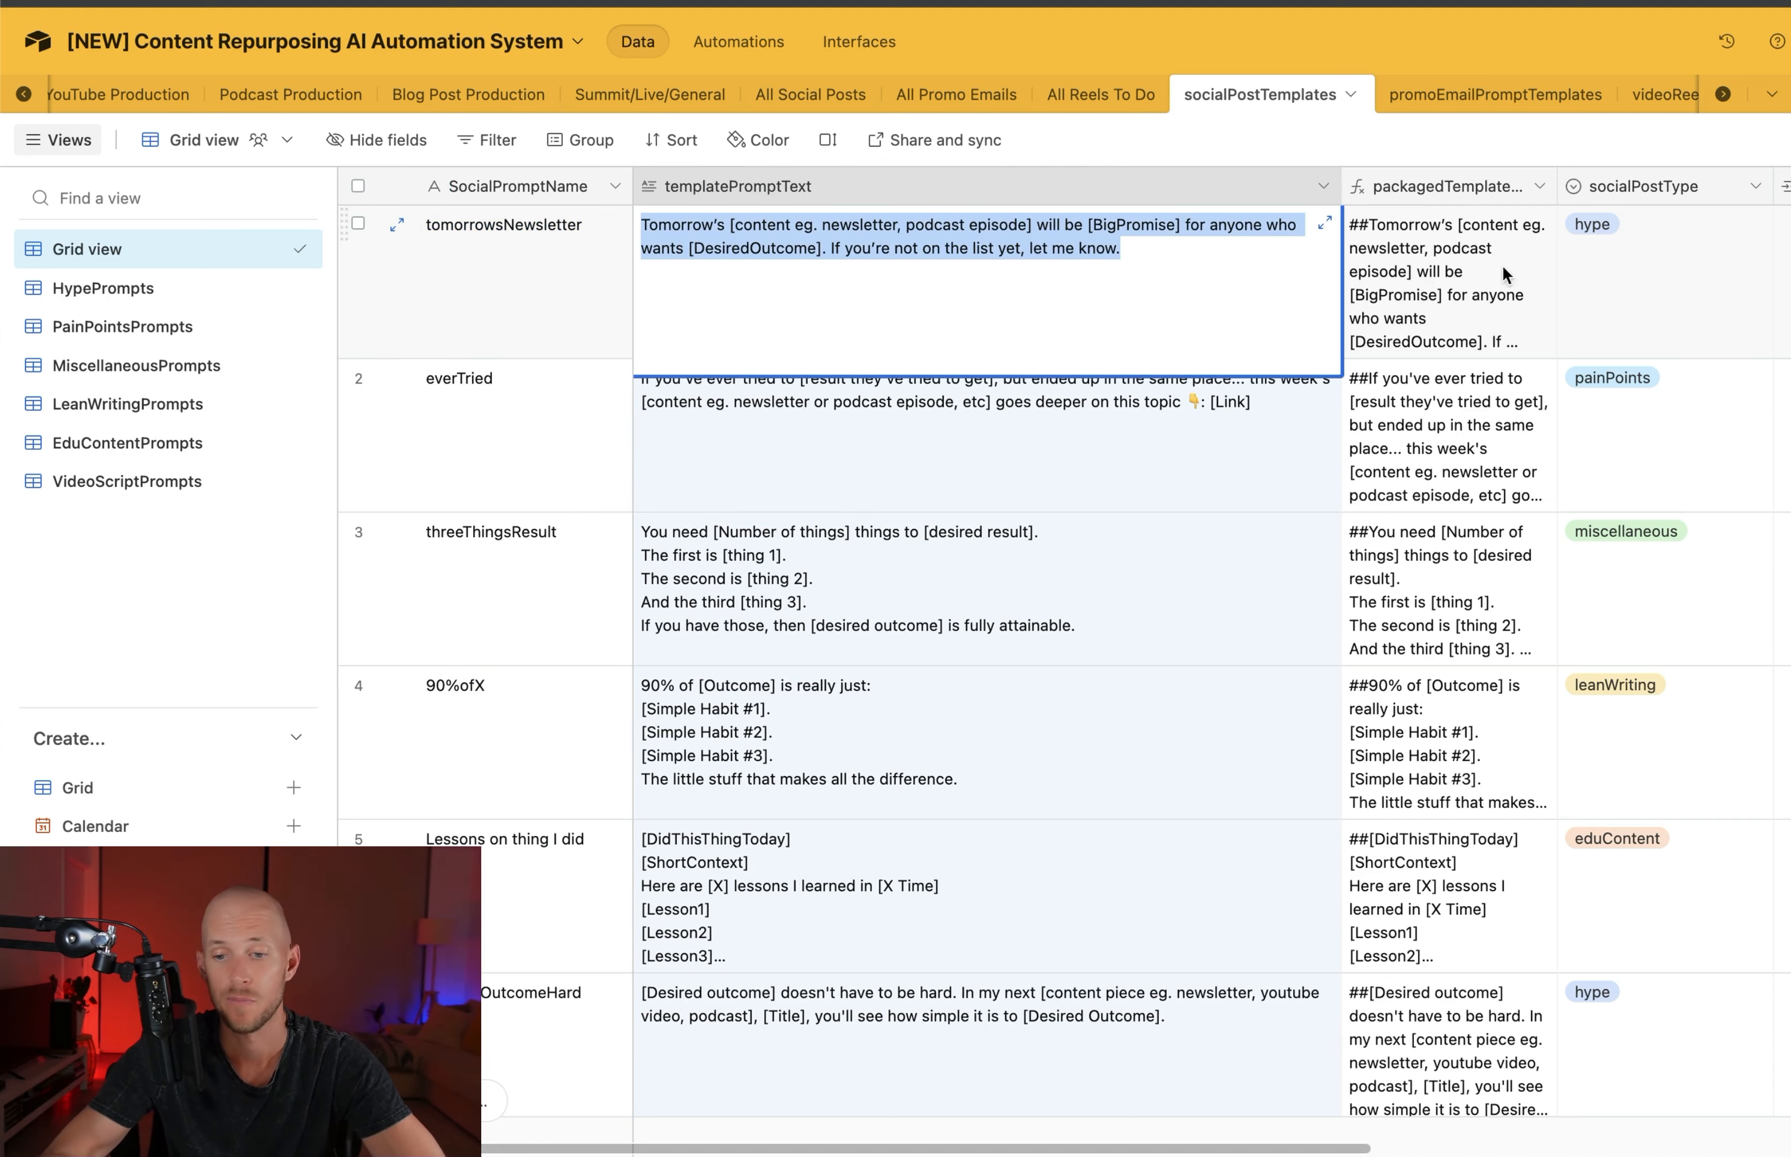
left_click(1439, 189)
double_click(1456, 257)
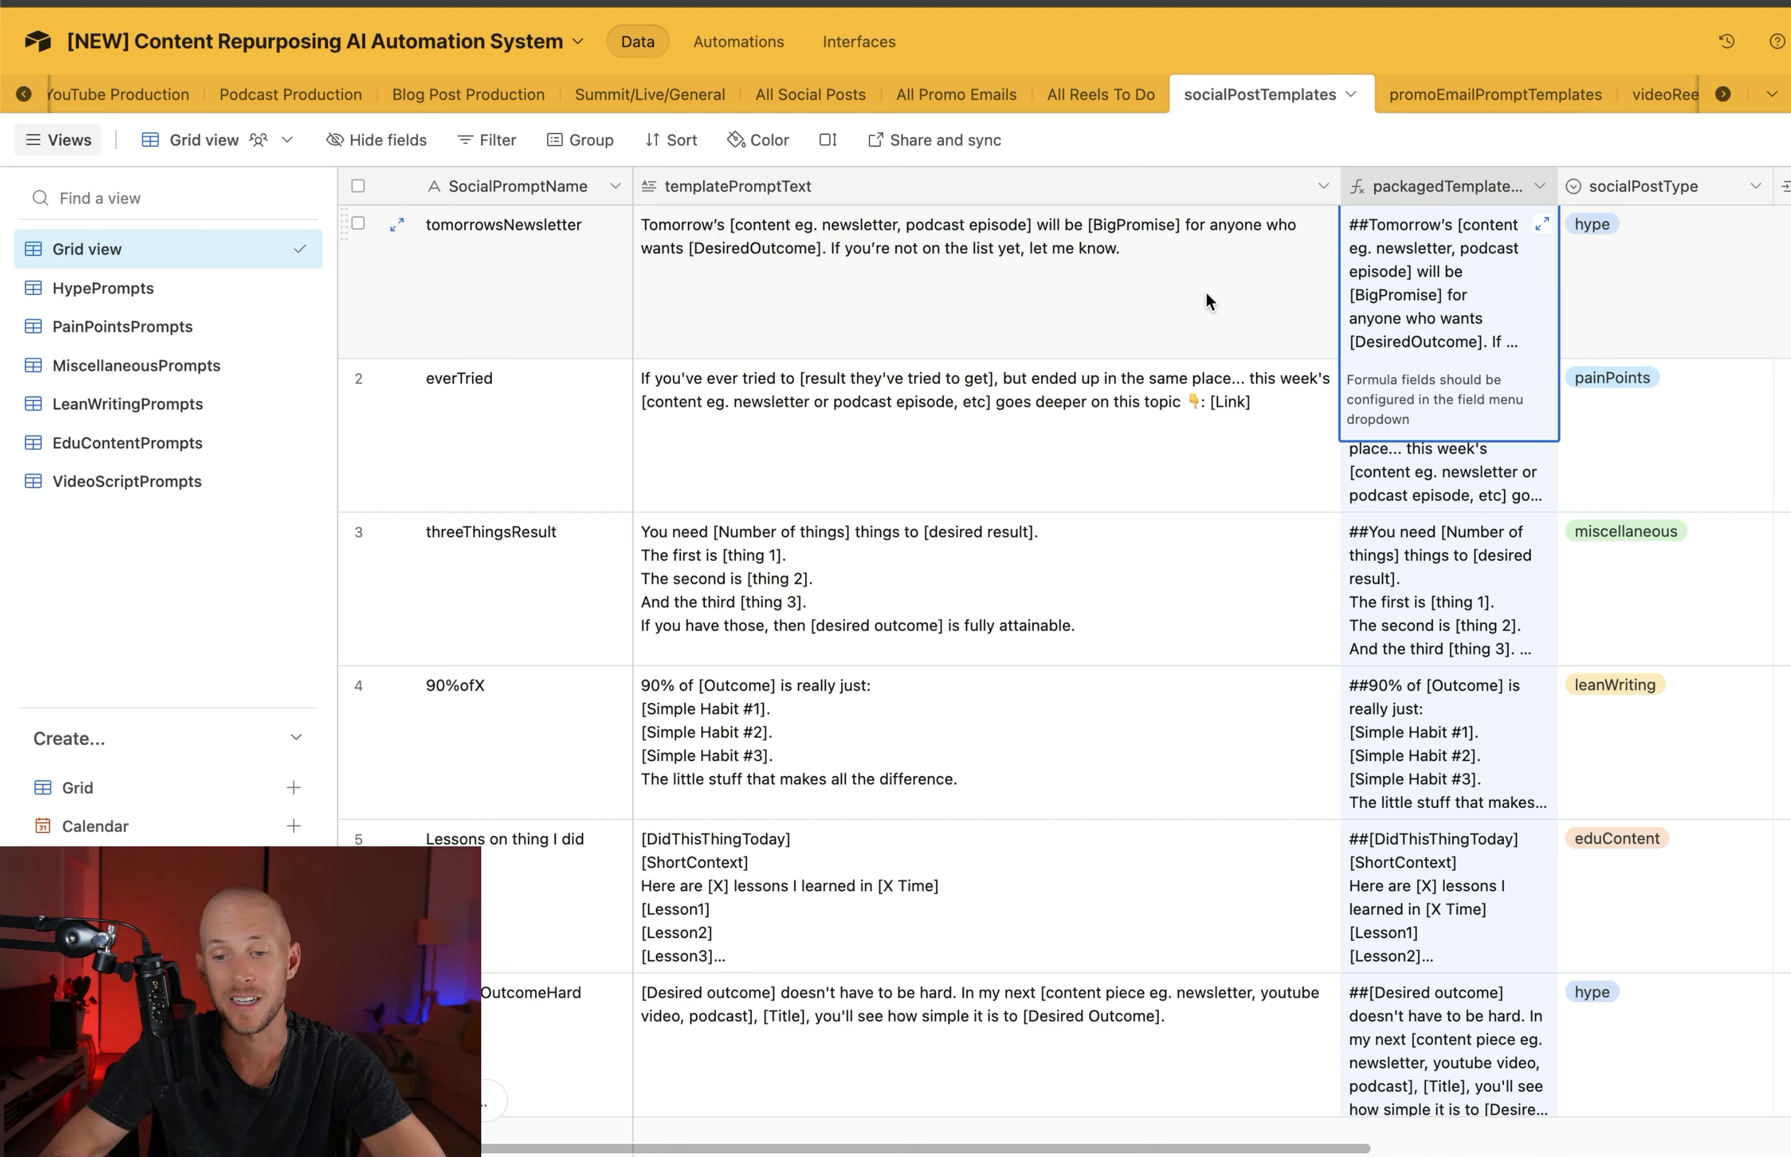
left_click(1648, 290)
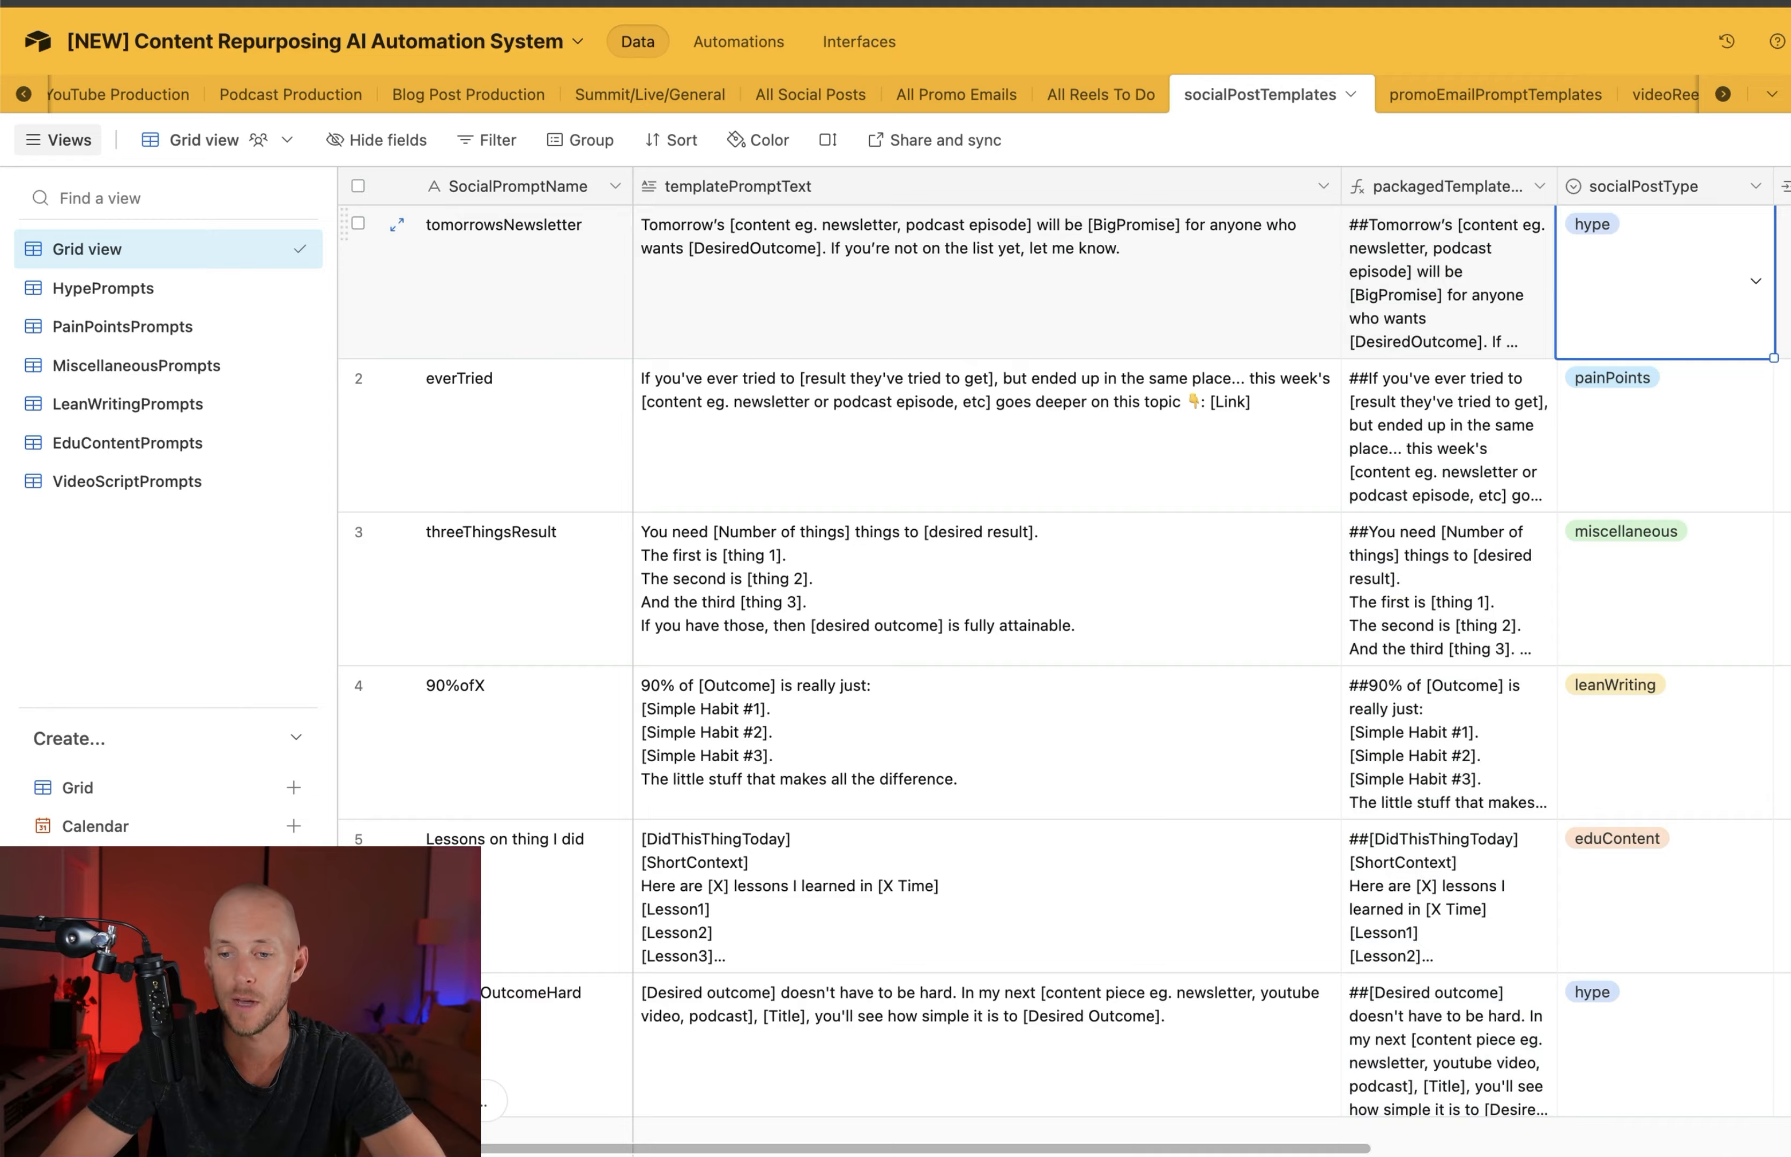
scroll(1648, 290, "right", 10)
scroll(1286, 324, "left", 10)
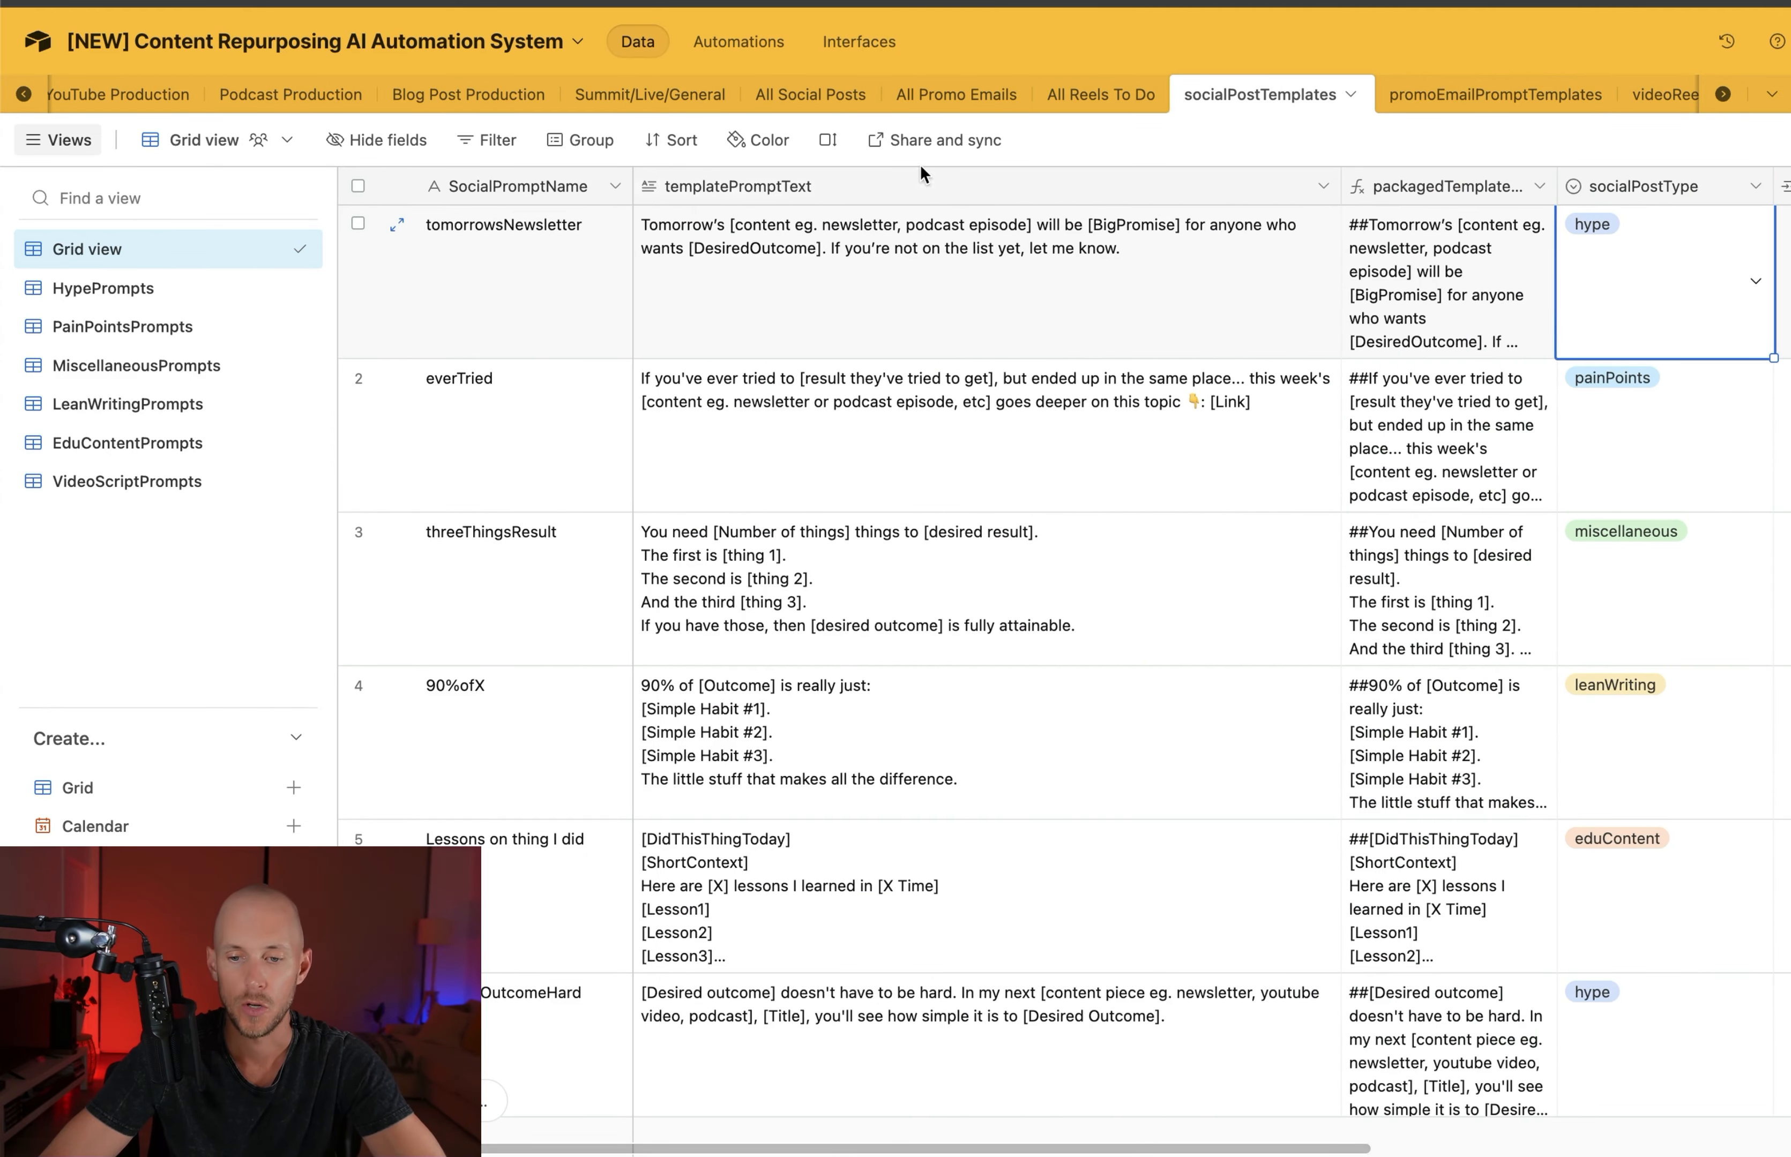
Check the promo email and social post template fields in the Podcast Production table
left_click(298, 95)
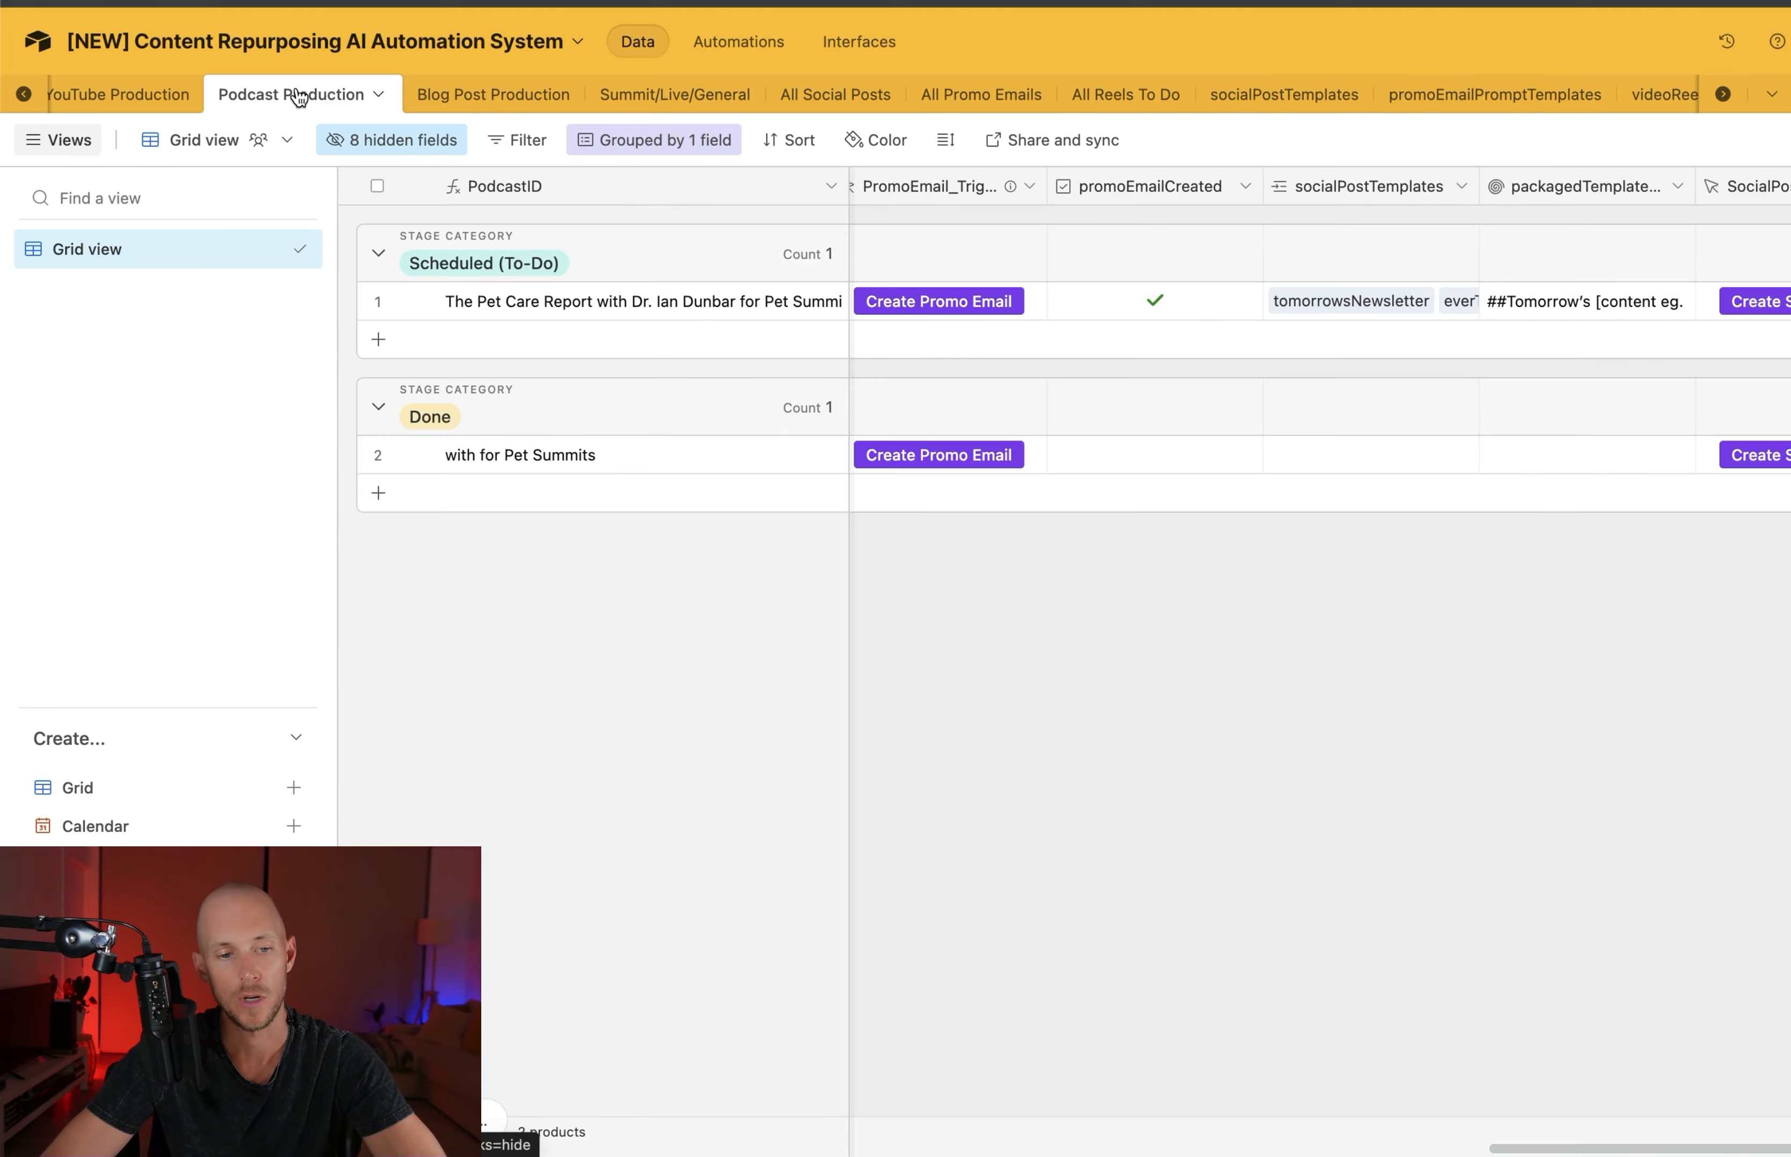
scroll(1208, 295, "right", 5)
scroll(1210, 292, "left", 3)
scroll(1210, 292, "left", 3)
Browse the YouTube Production fields from the transcript and AI-generated YouTube assets through the promo email, blog post and social post triggers
left_click(128, 94)
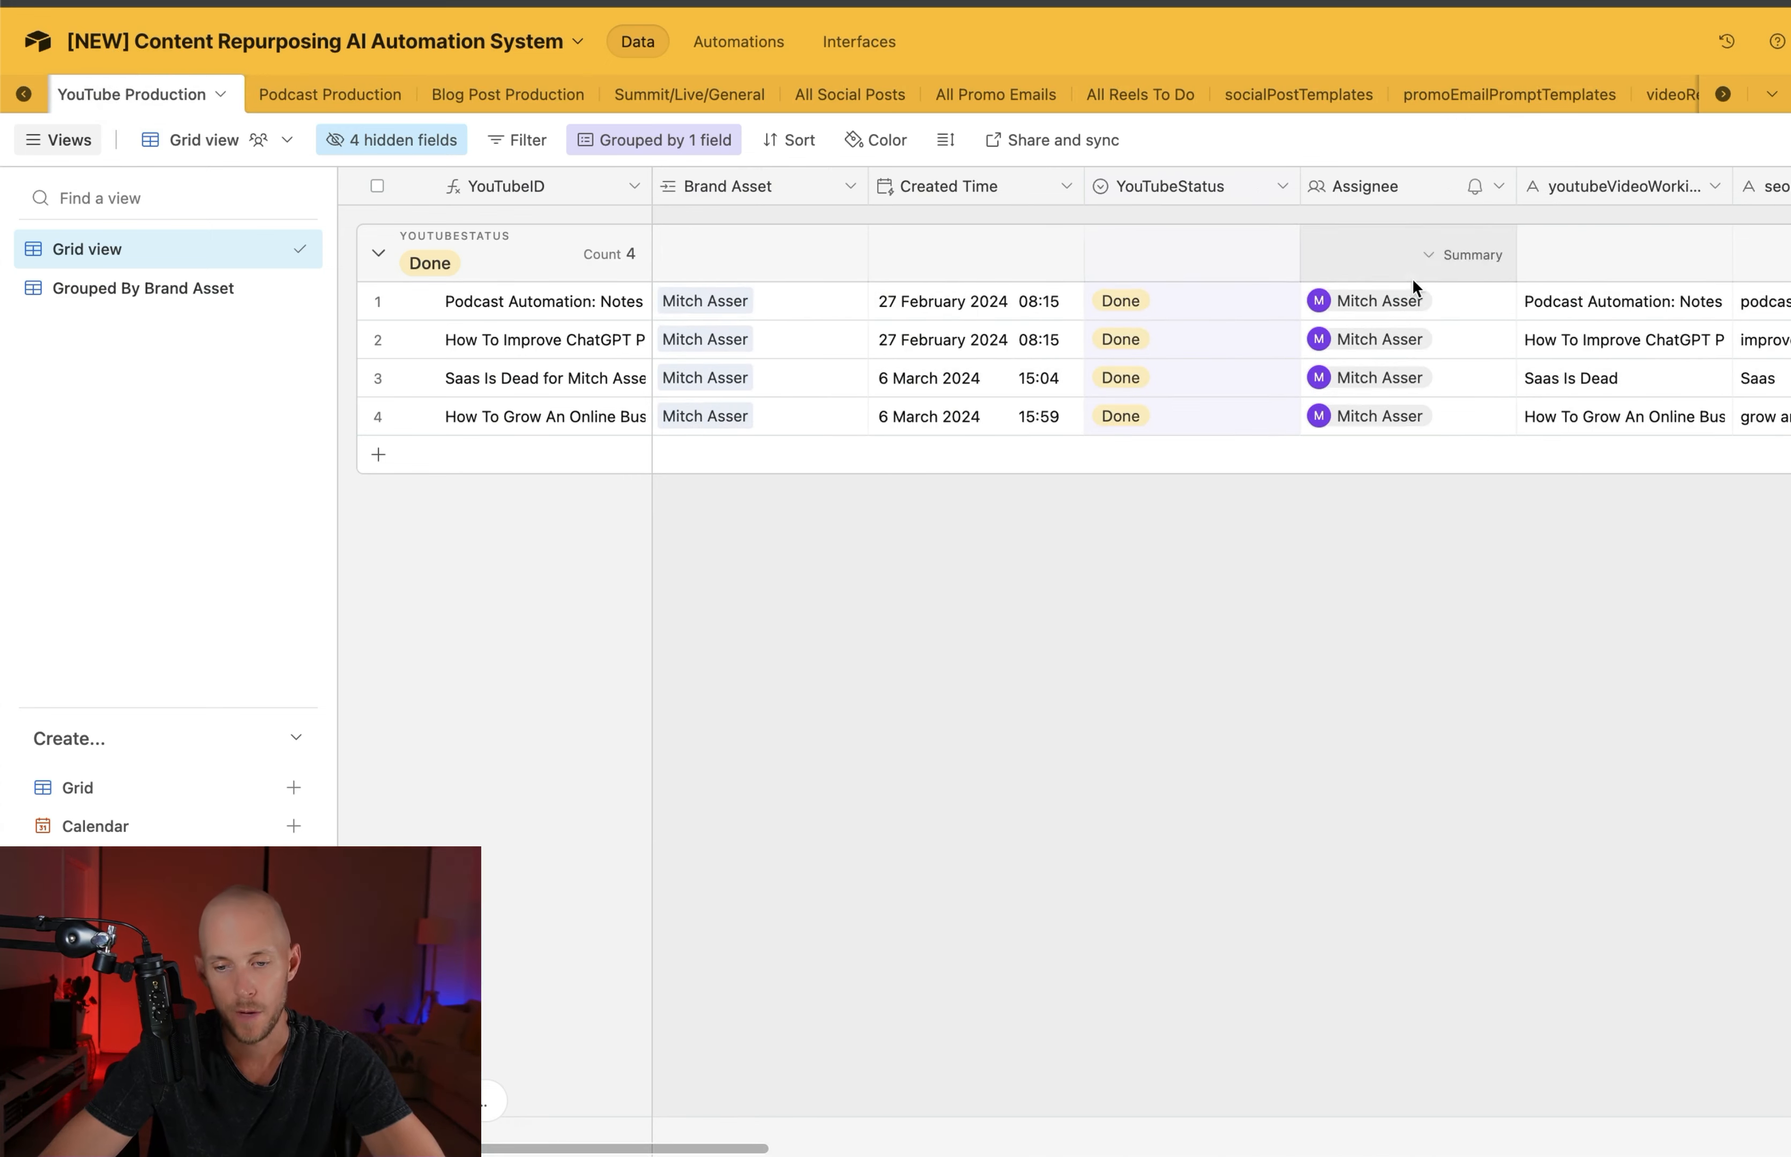
scroll(1347, 286, "right", 5)
scroll(1366, 294, "right", 5)
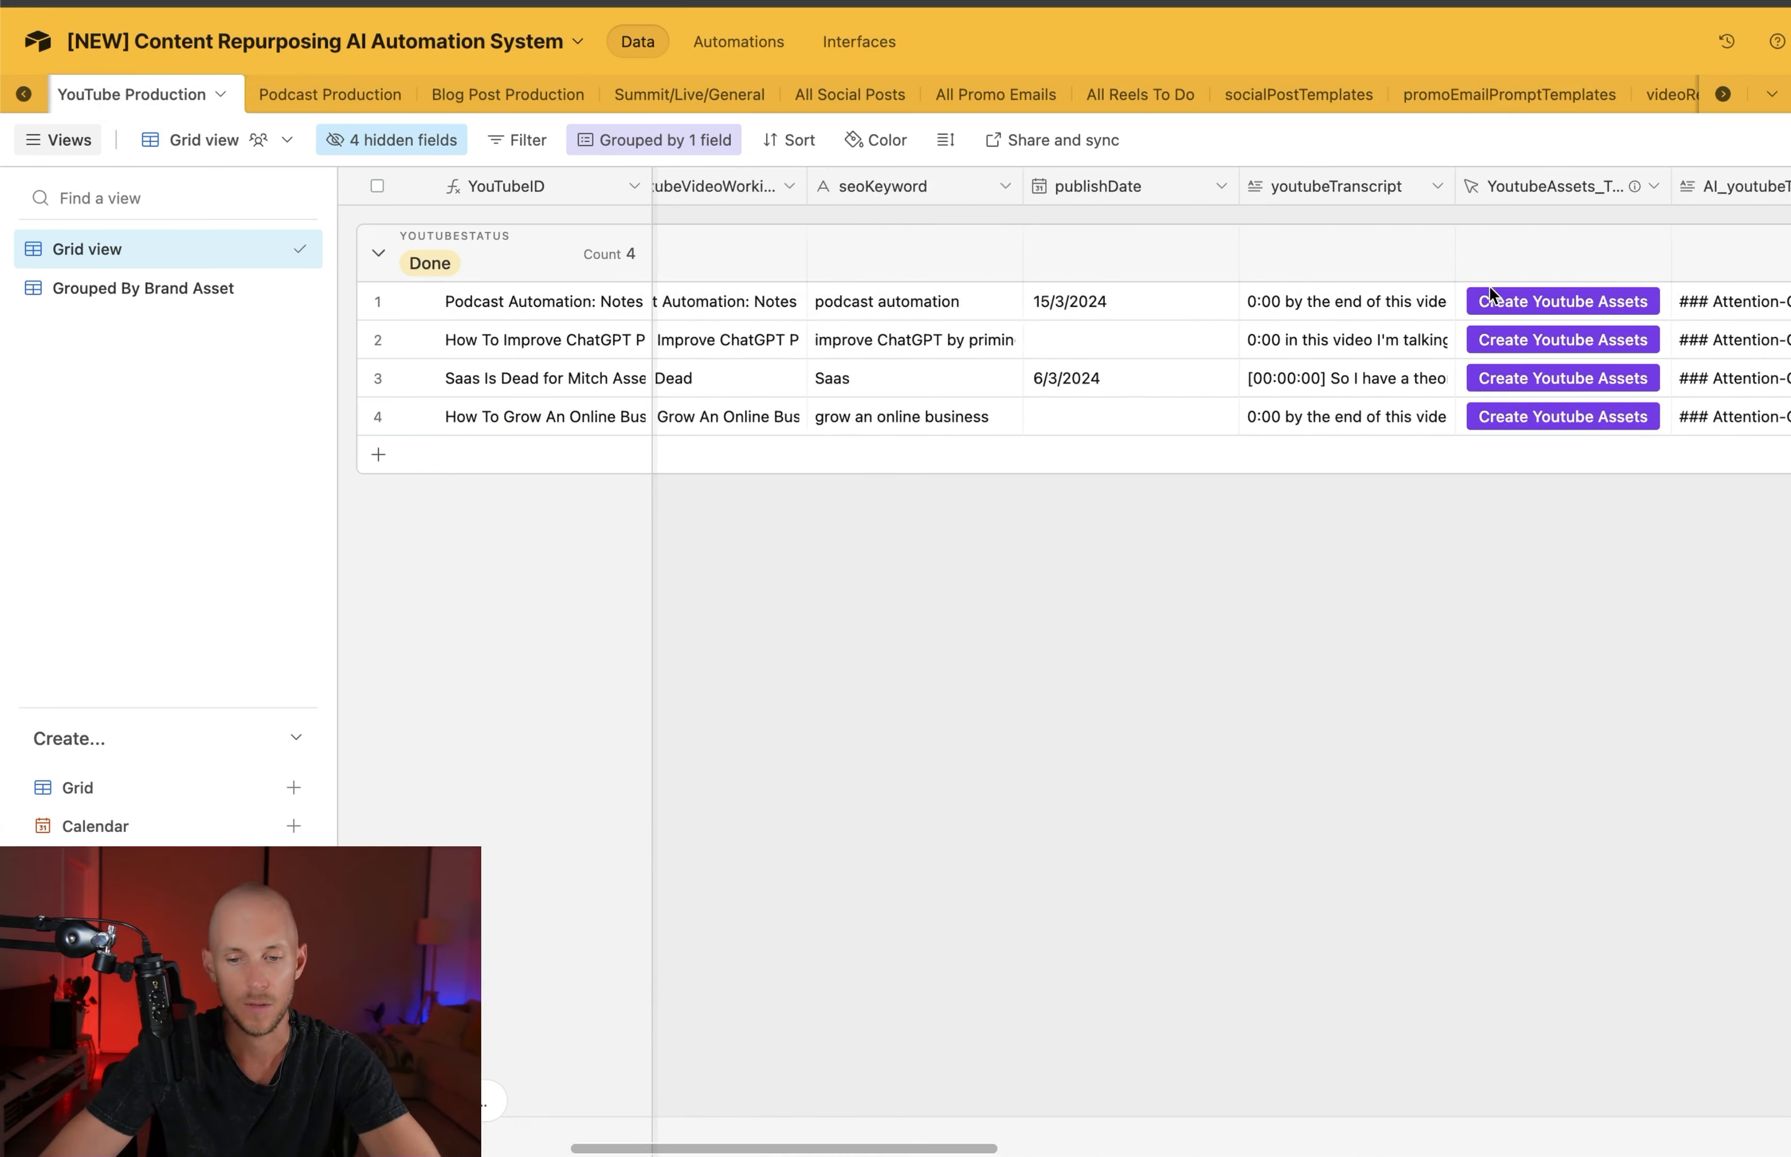
scroll(1342, 285, "right", 10)
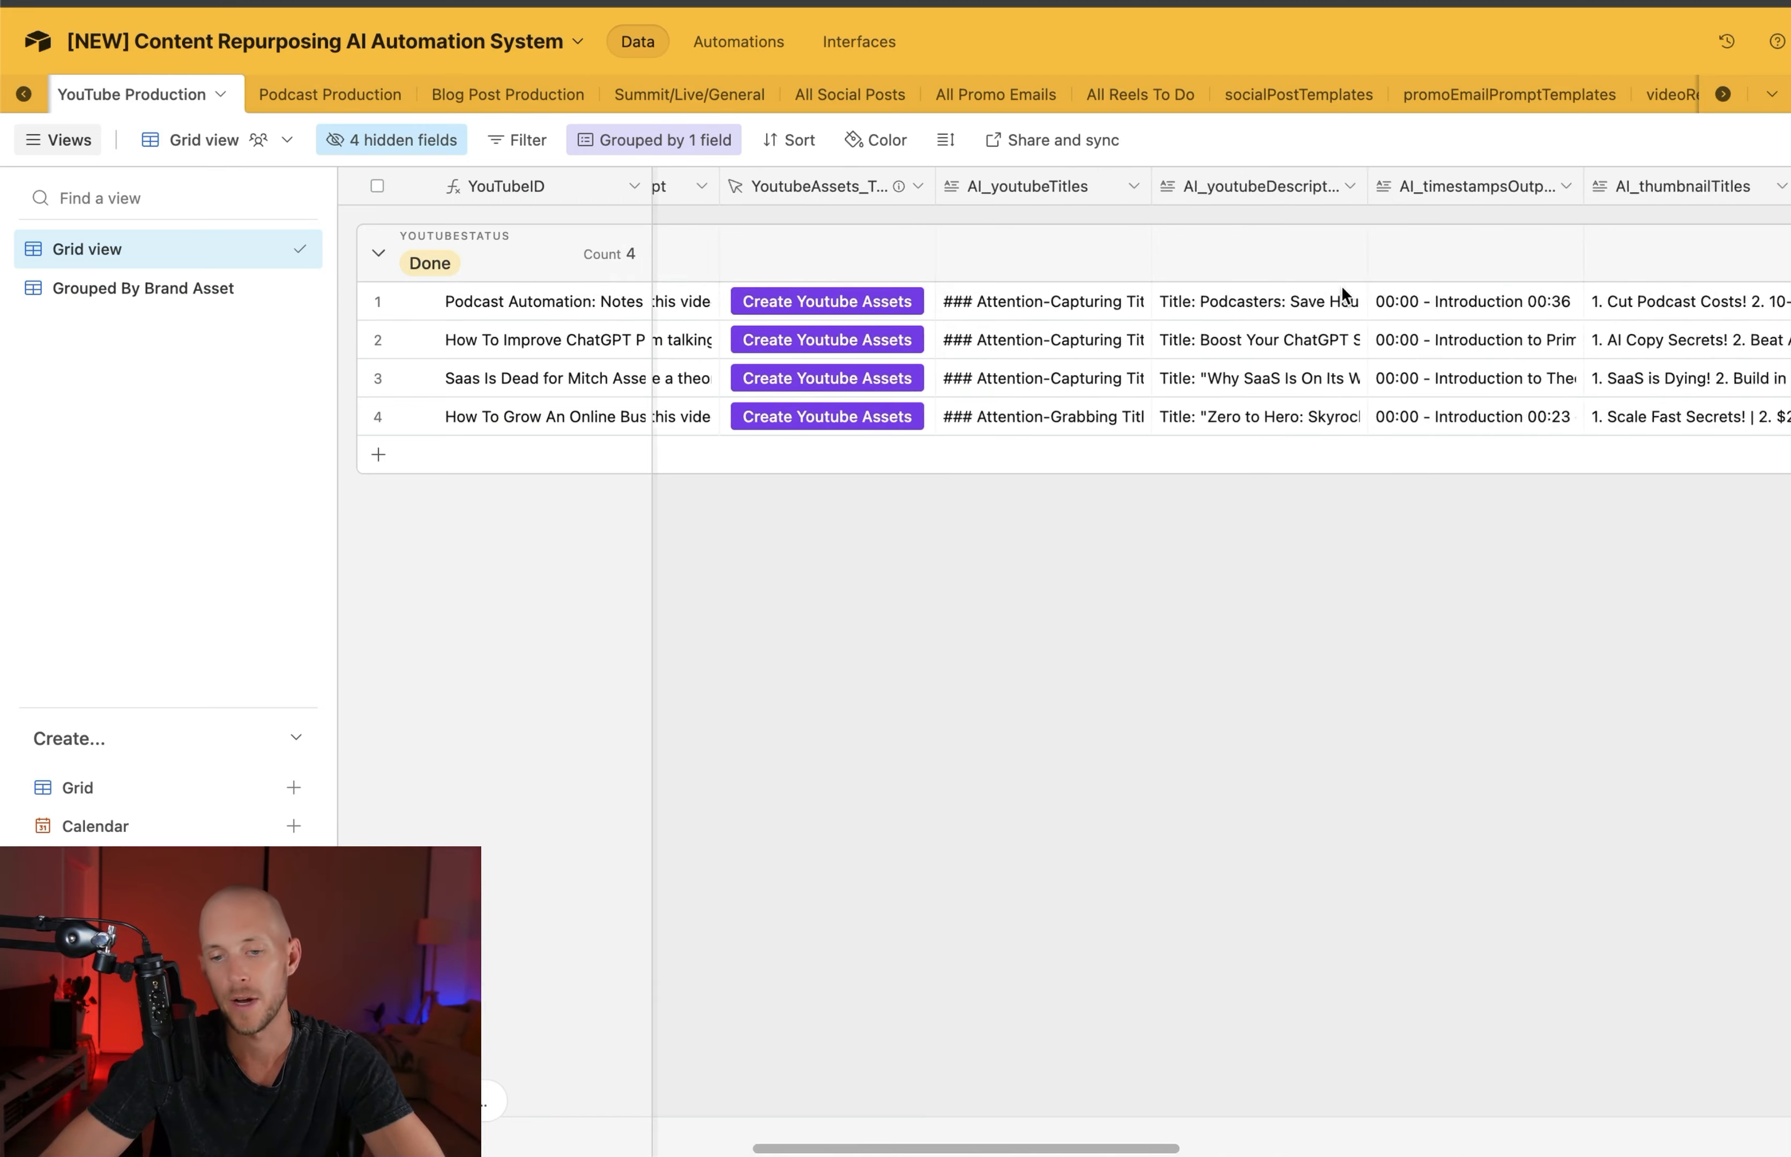
scroll(1655, 298, "right", 8)
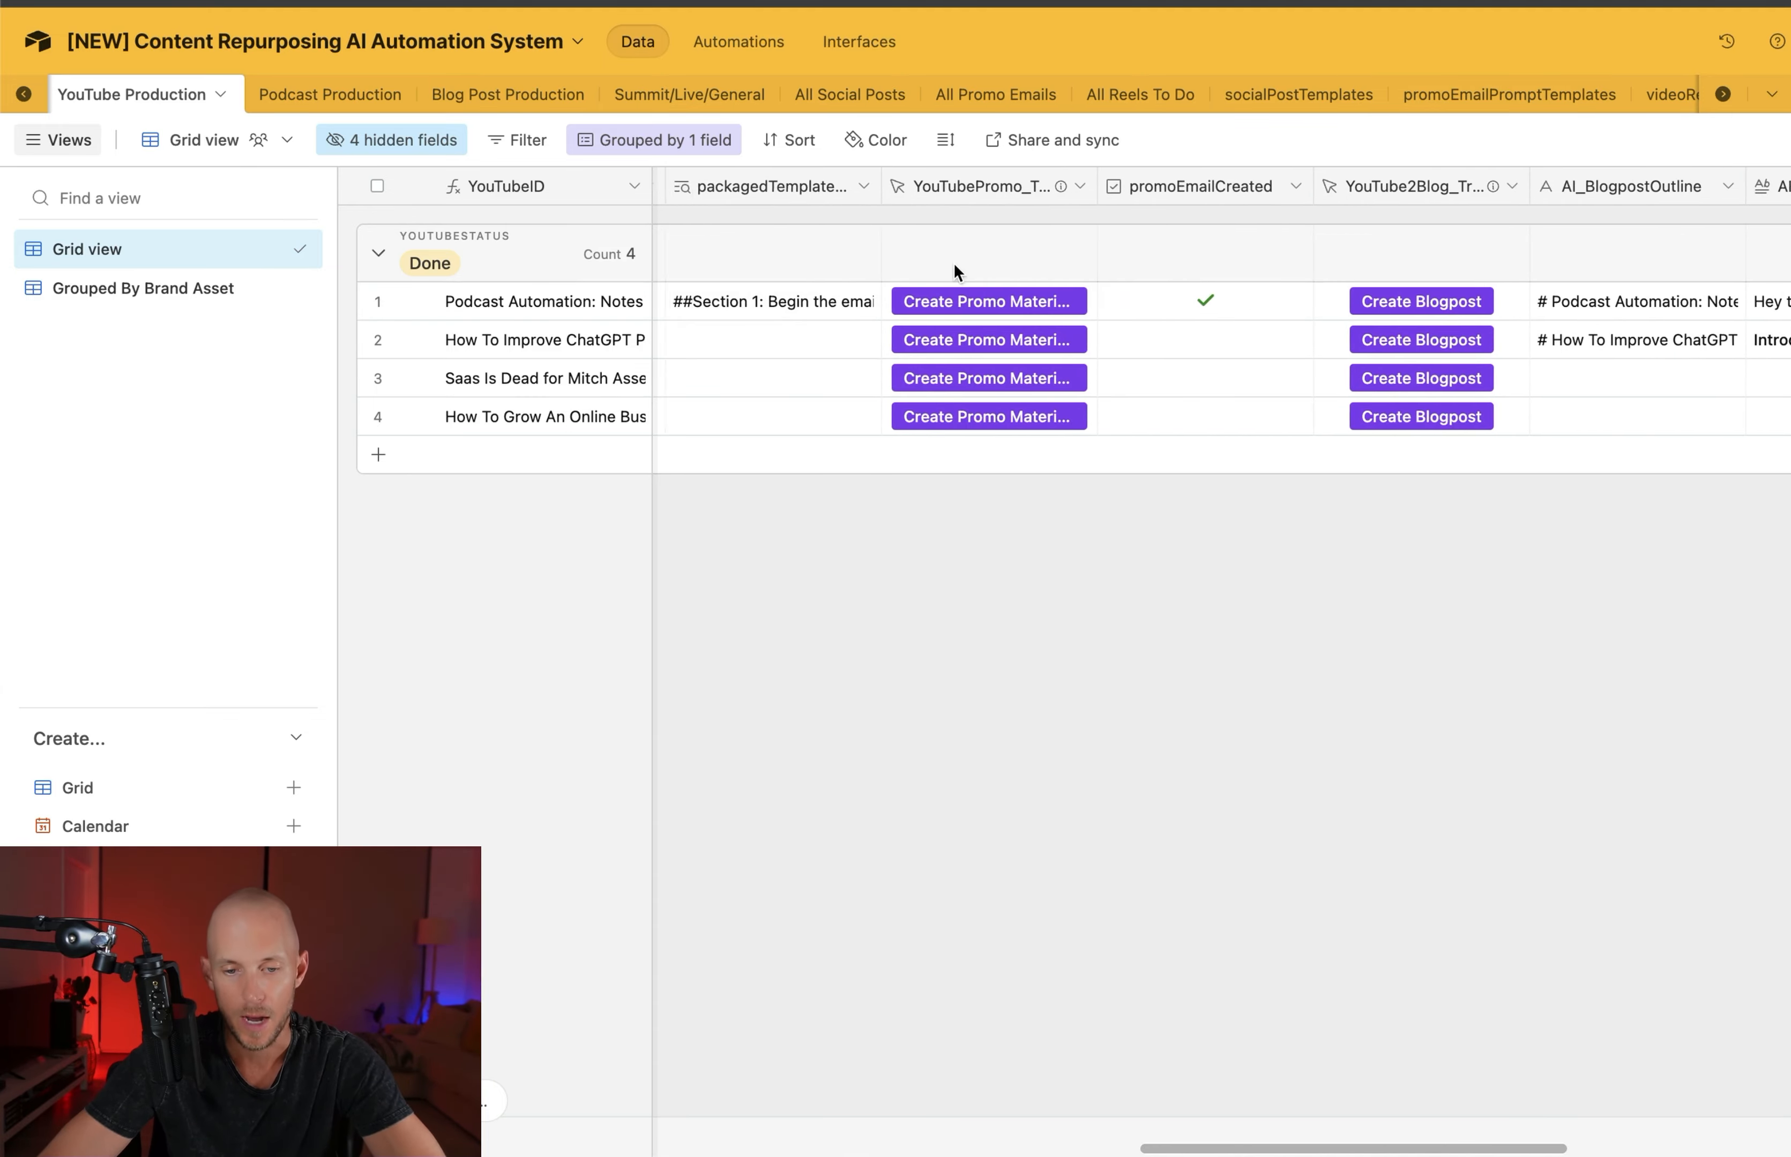
scroll(952, 267, "right", 6)
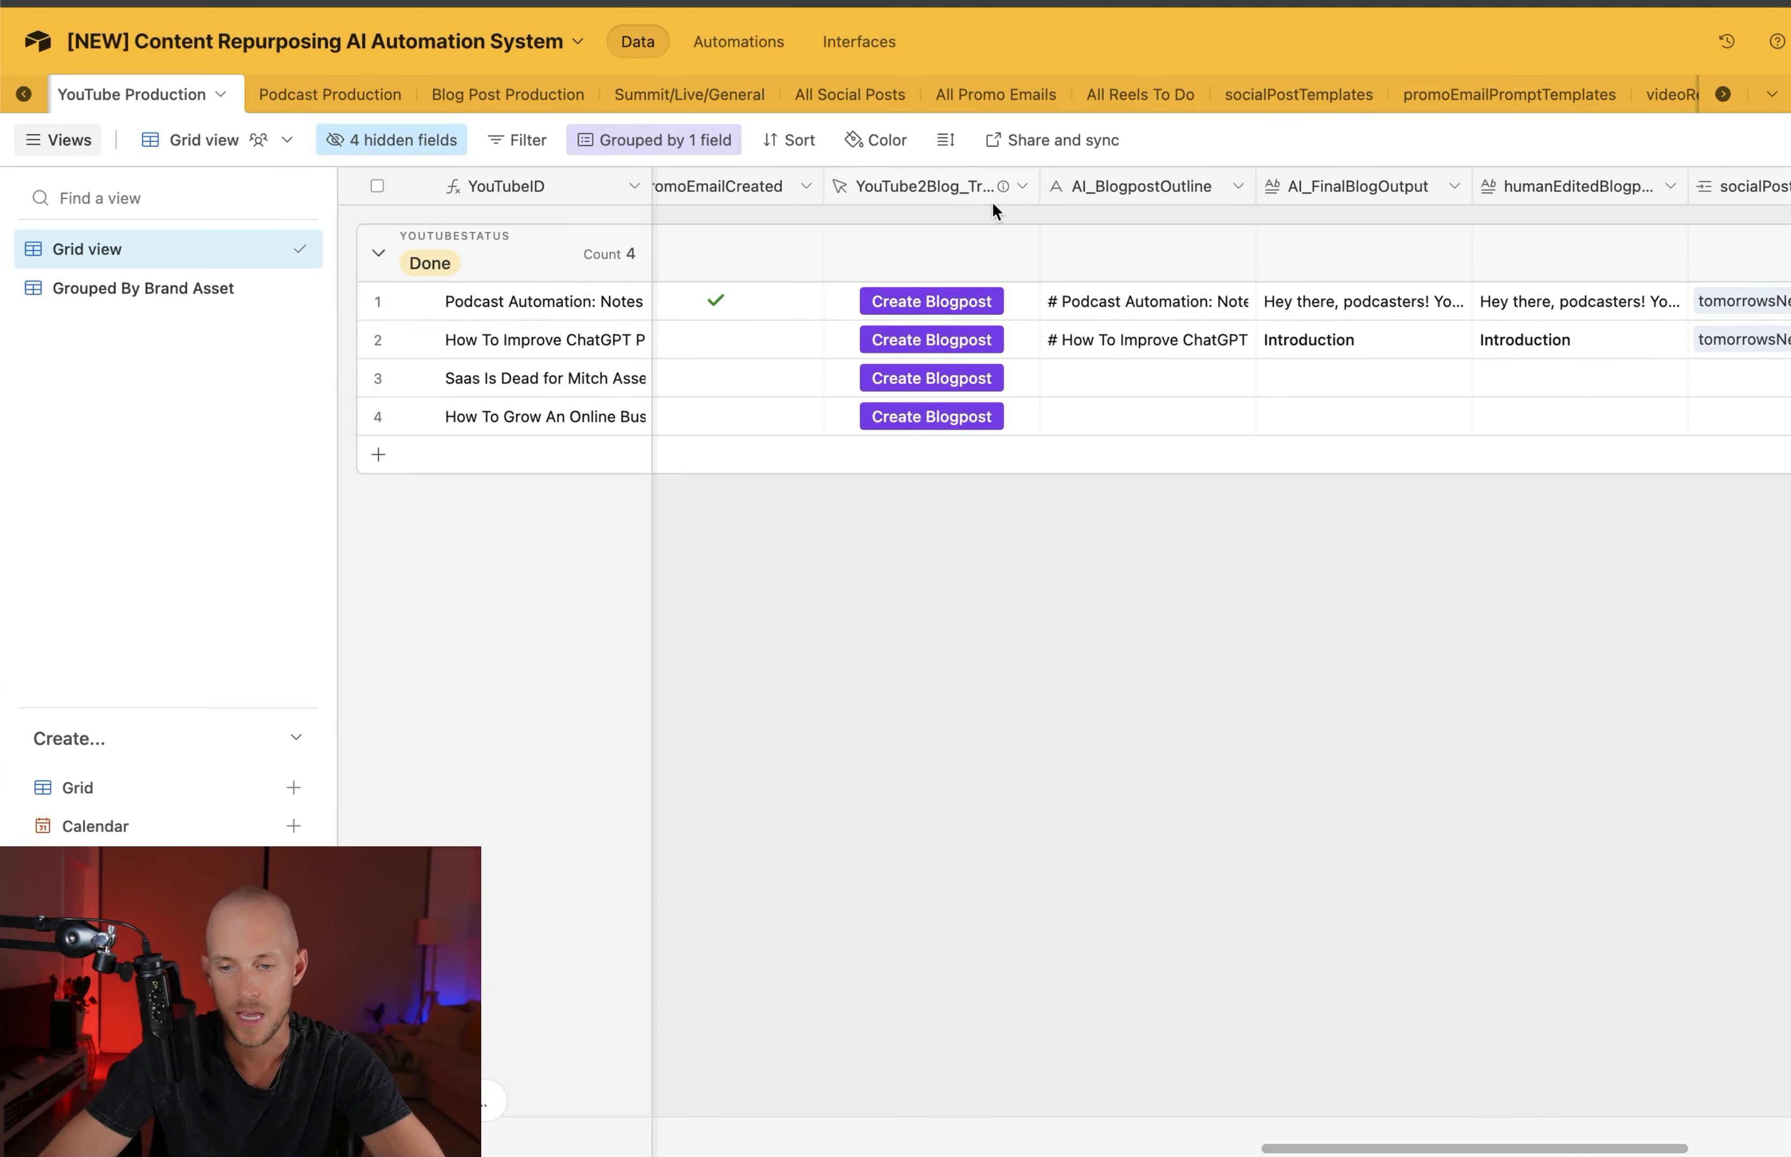
scroll(1216, 301, "right", 8)
scroll(1053, 301, "right", 3)
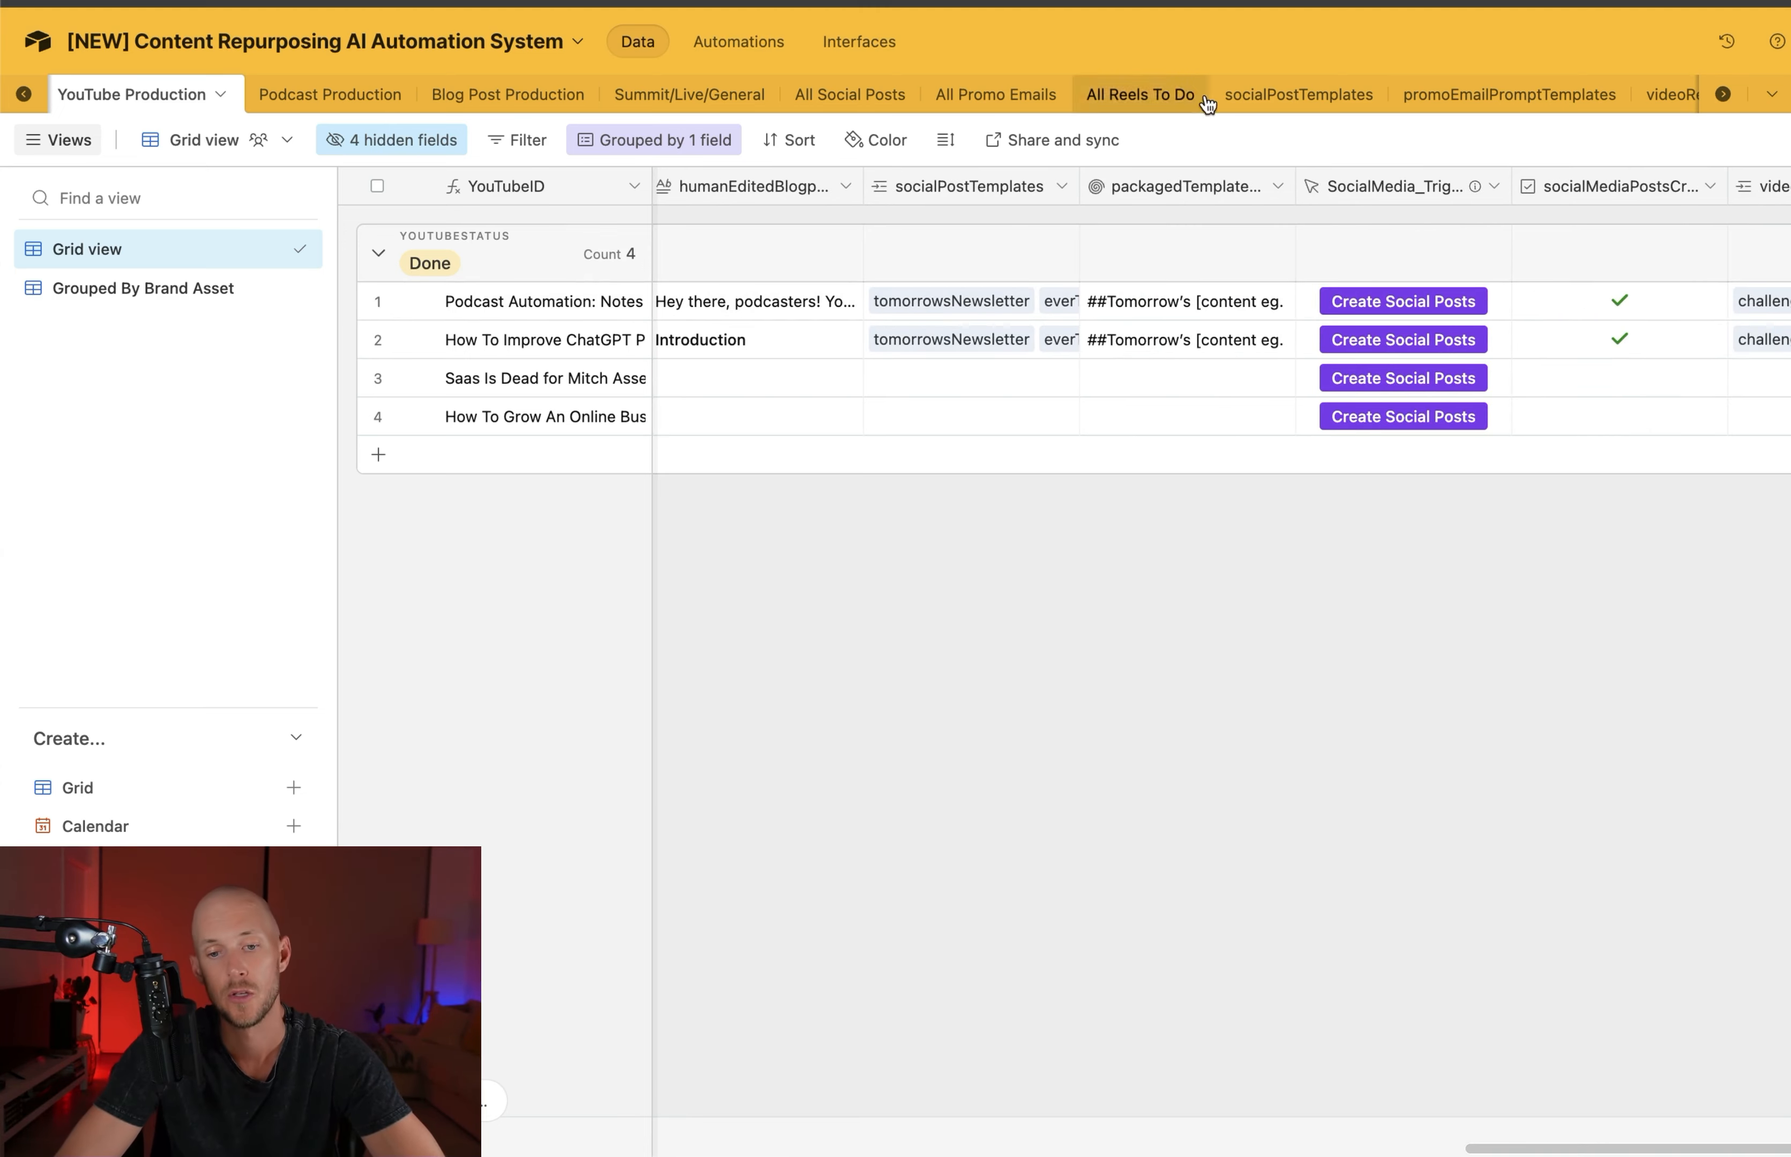
Inspect the link configuration of YouTube Production's socialPostTemplates field and compare it with the socialPostTemplates table
left_click(1322, 99)
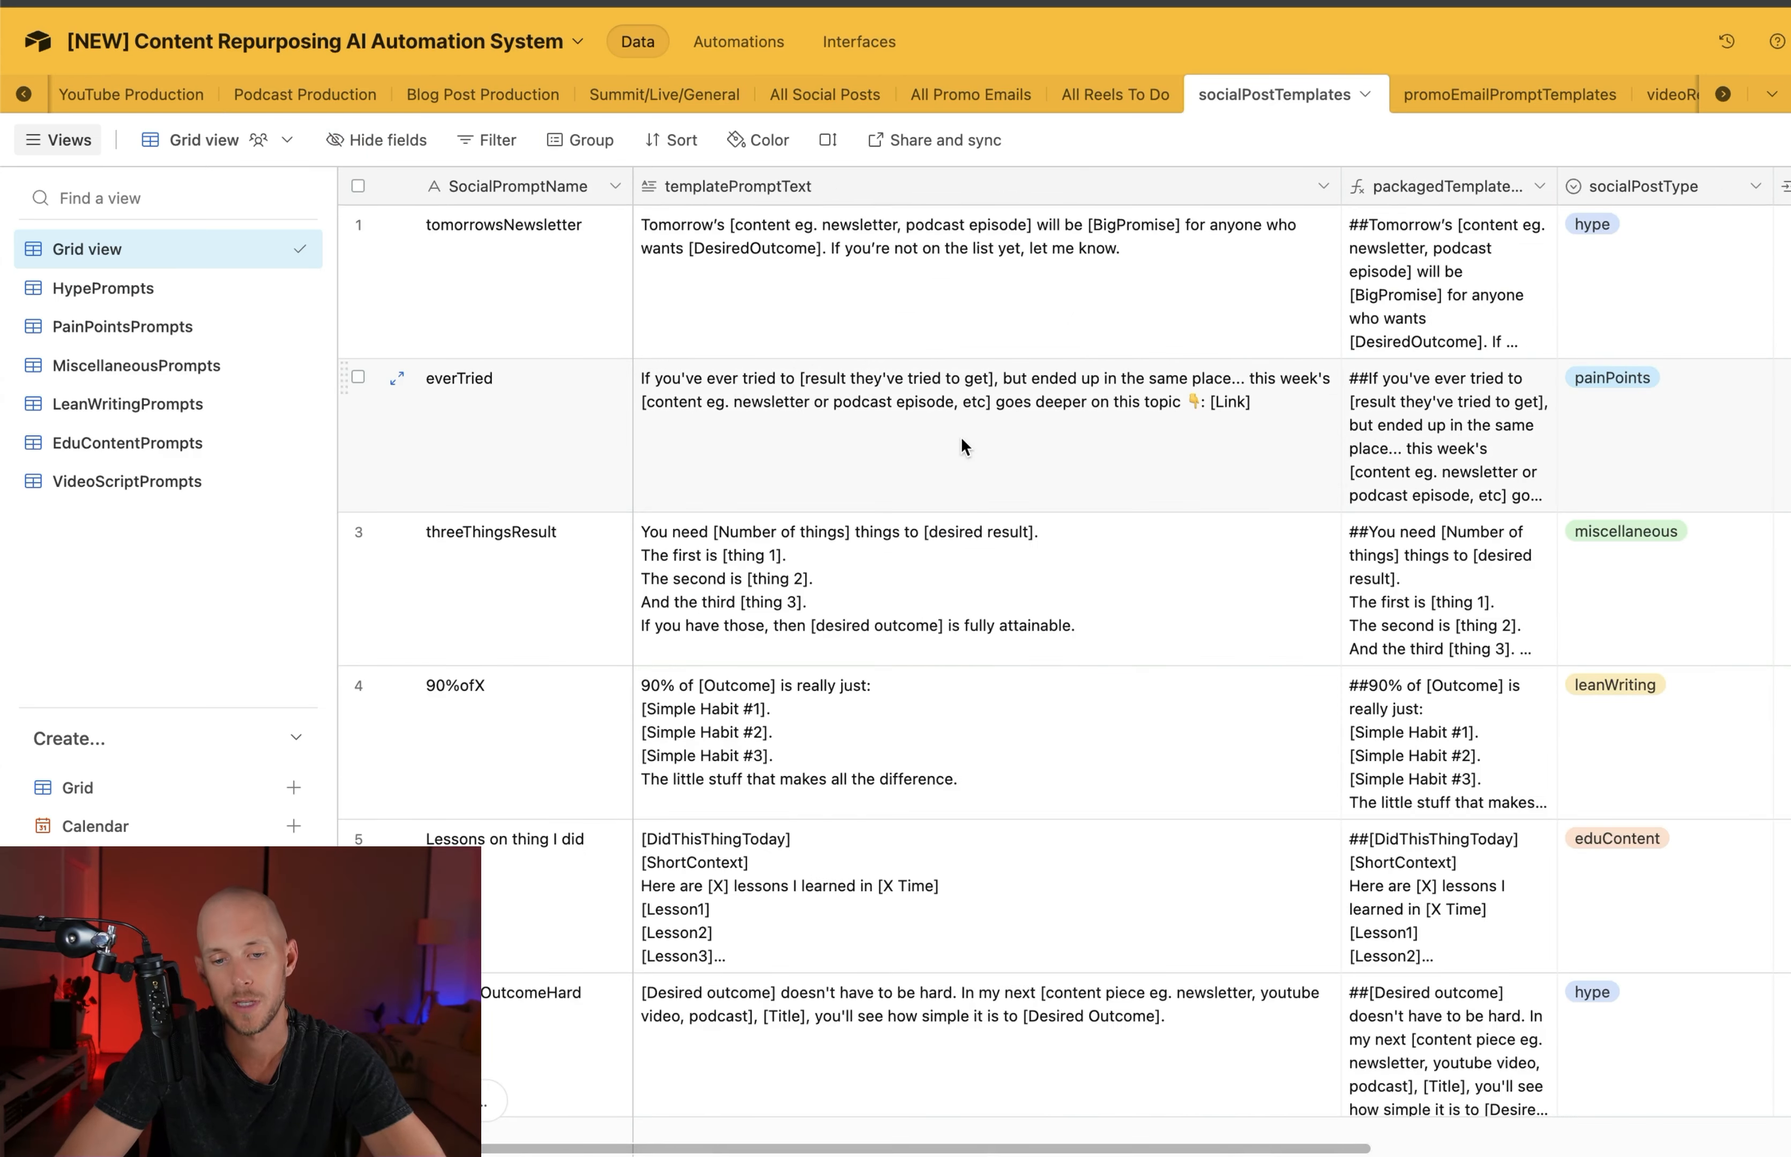
left_click(127, 96)
right_click(987, 186)
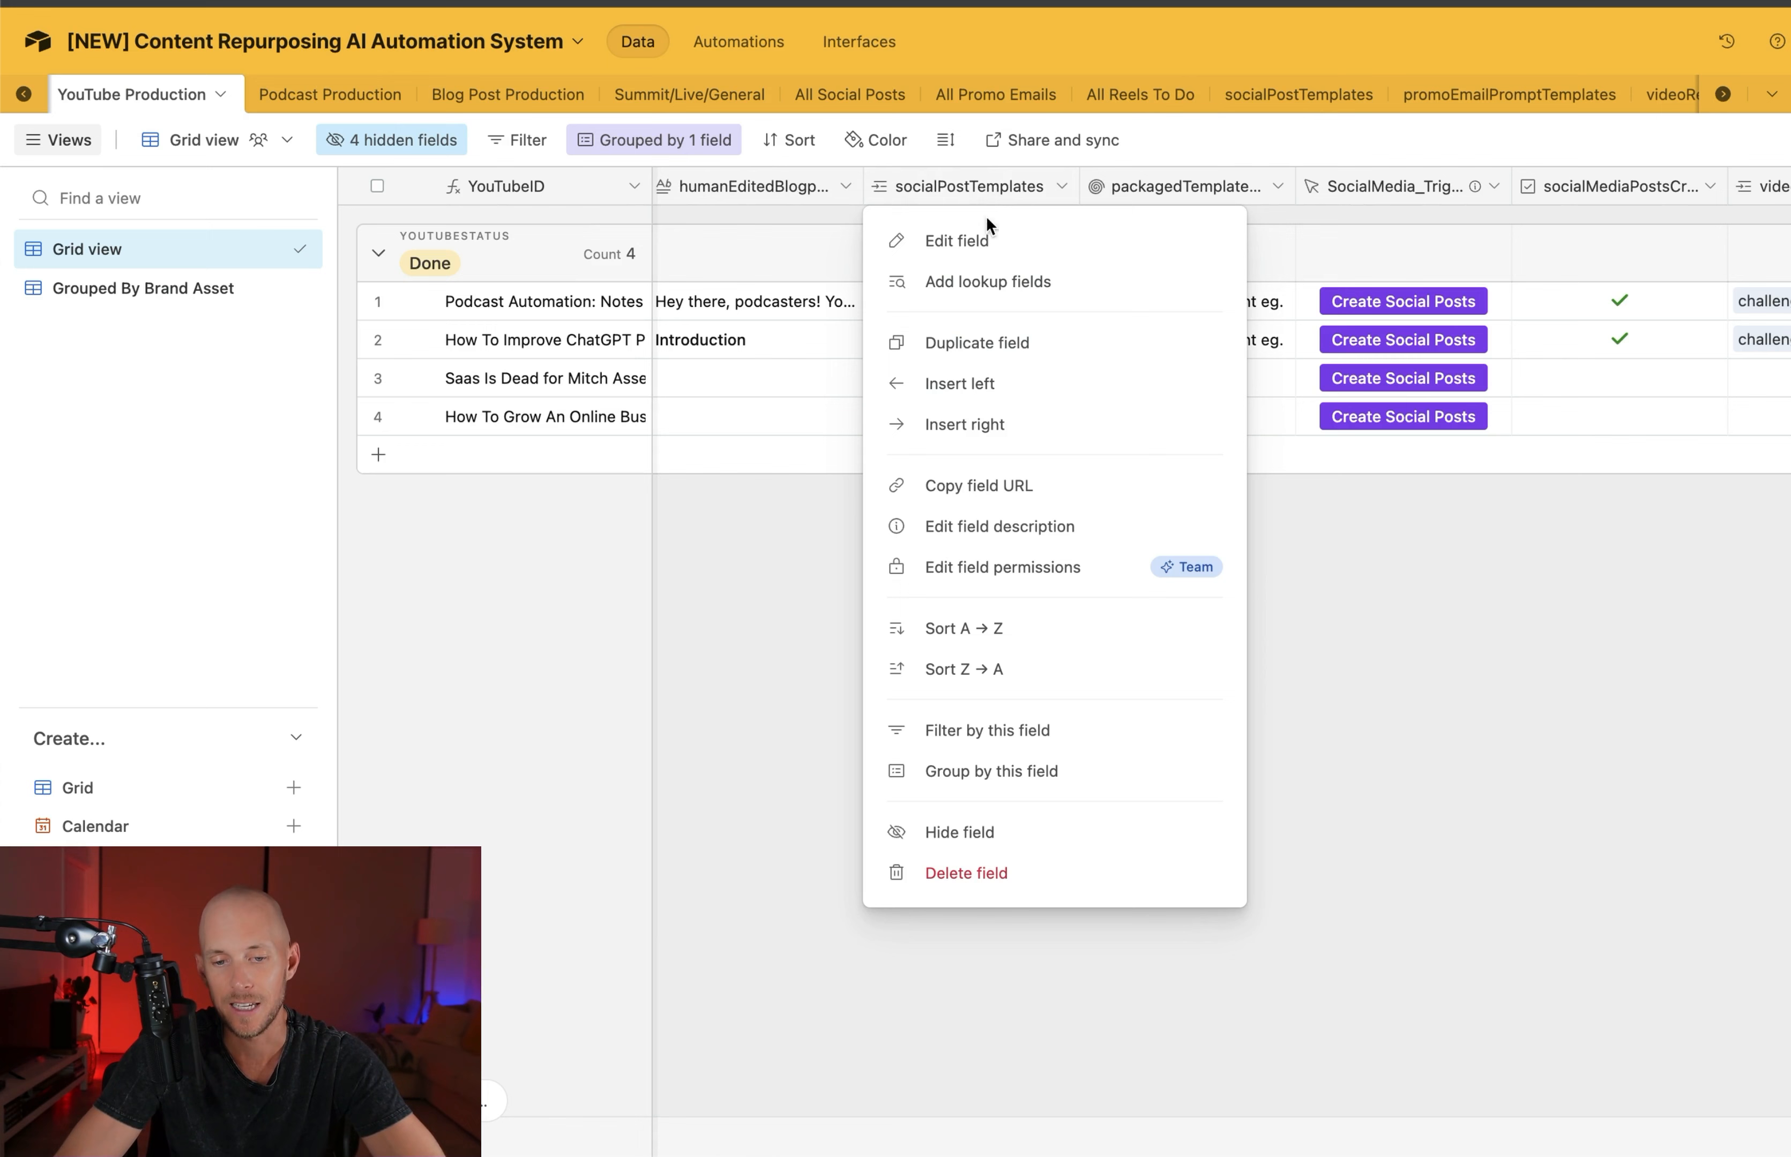
left_click(959, 238)
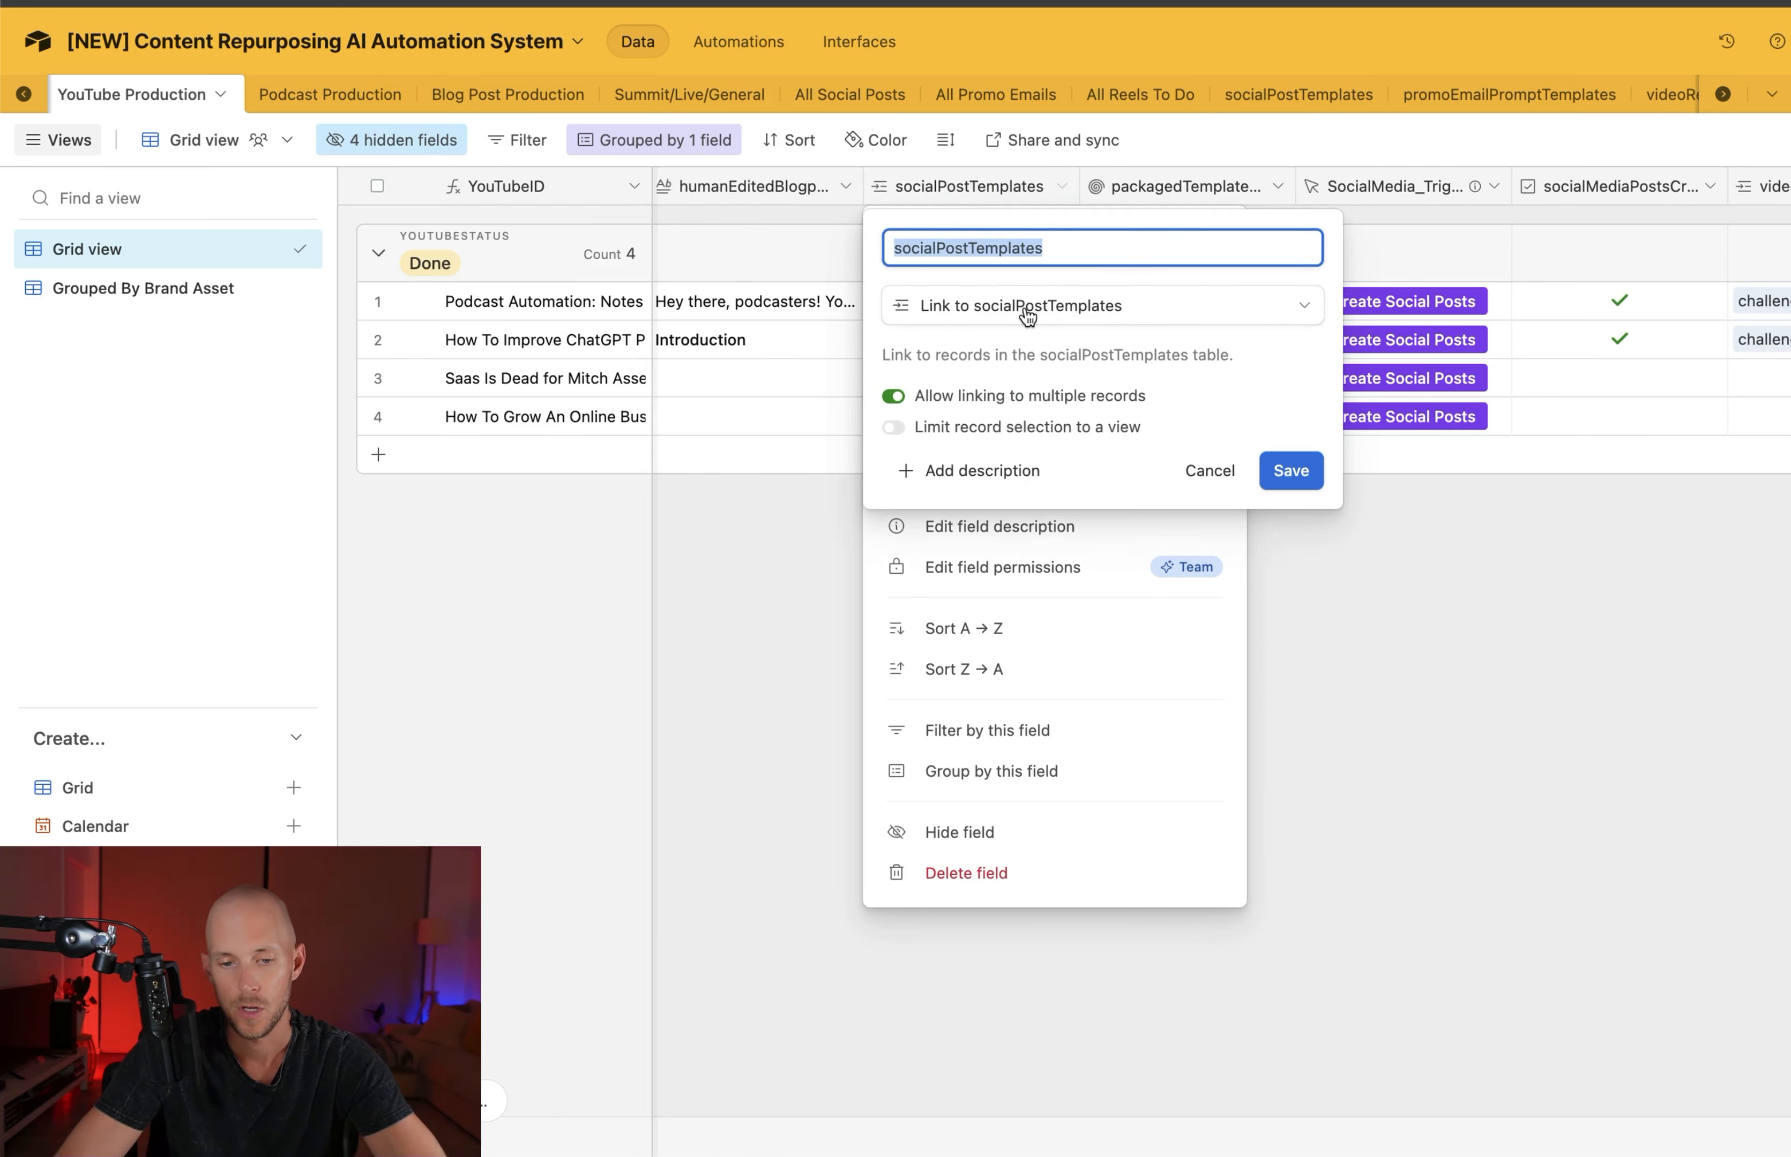
left_click(966, 319)
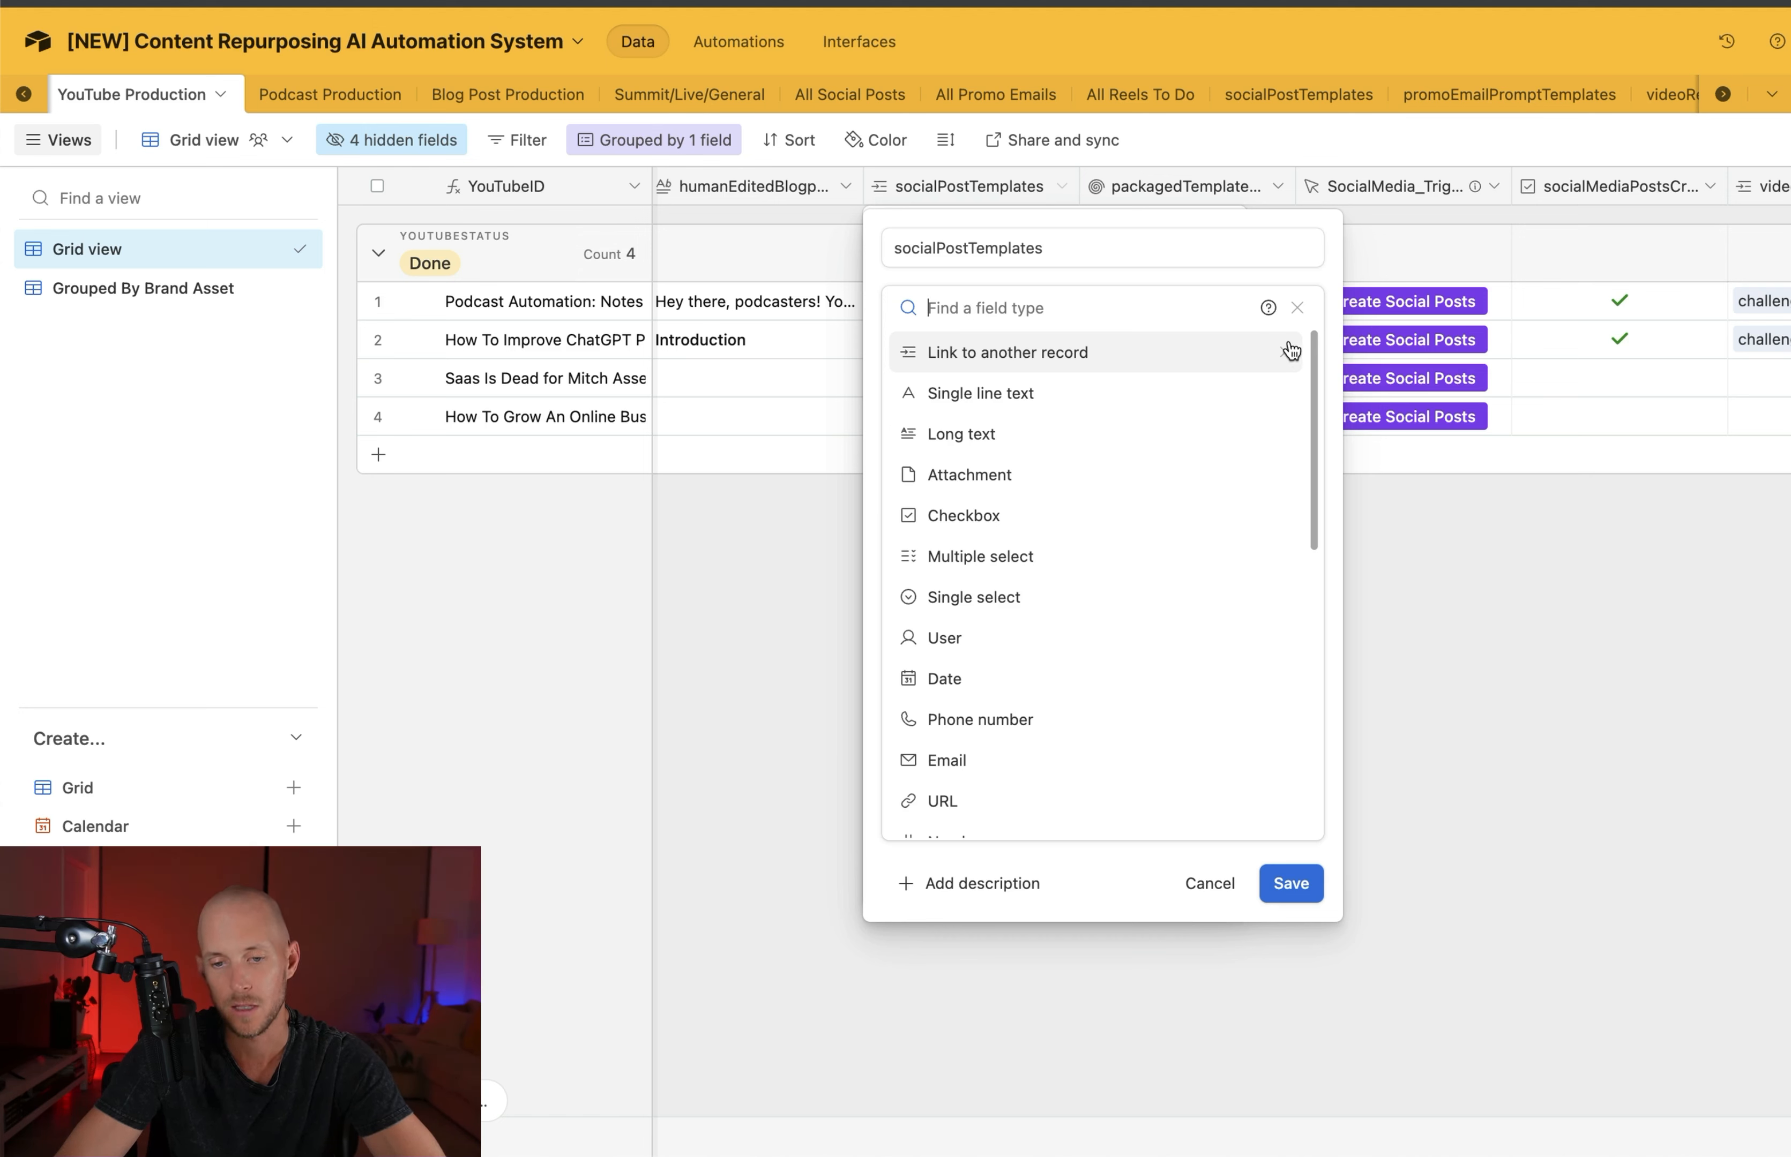
left_click(1326, 95)
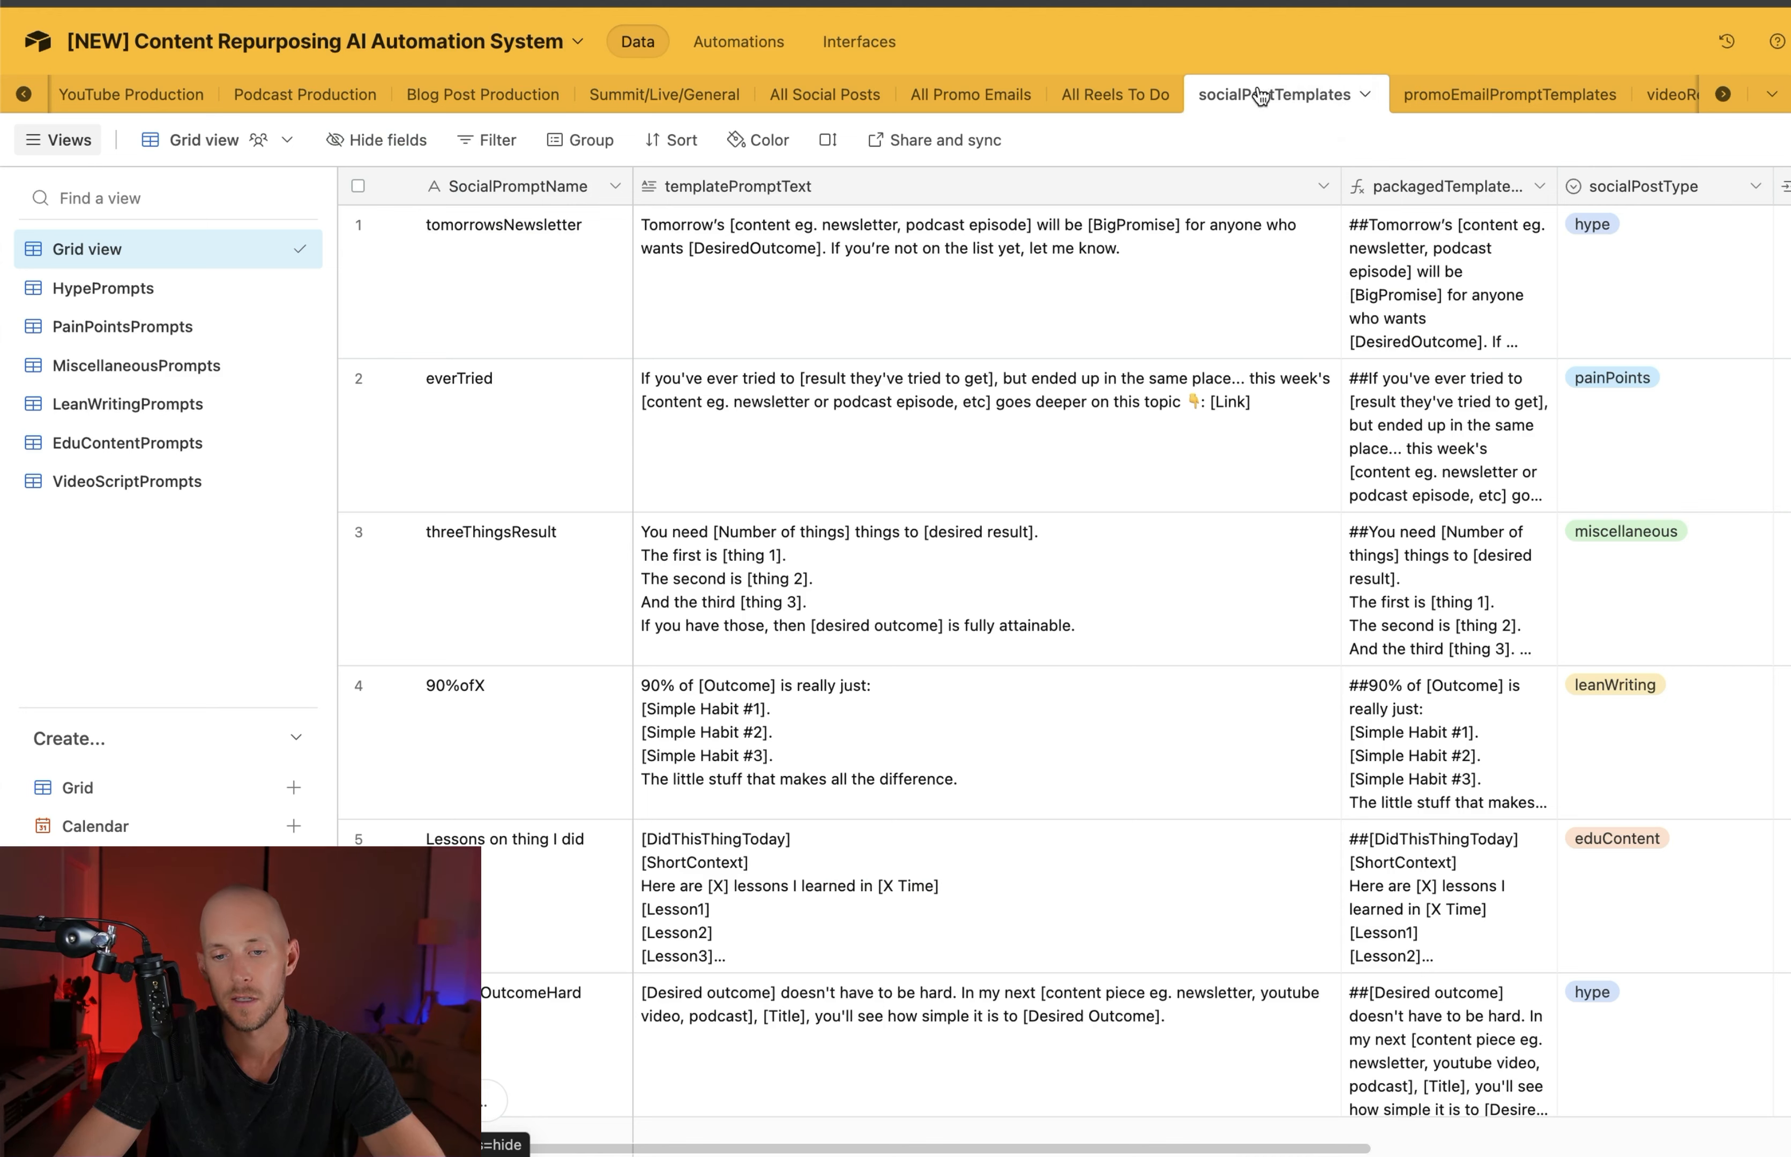
In YouTube Production, link the resultsInThreeSteps template to the third record's socialPostTemplates field
left_click(128, 95)
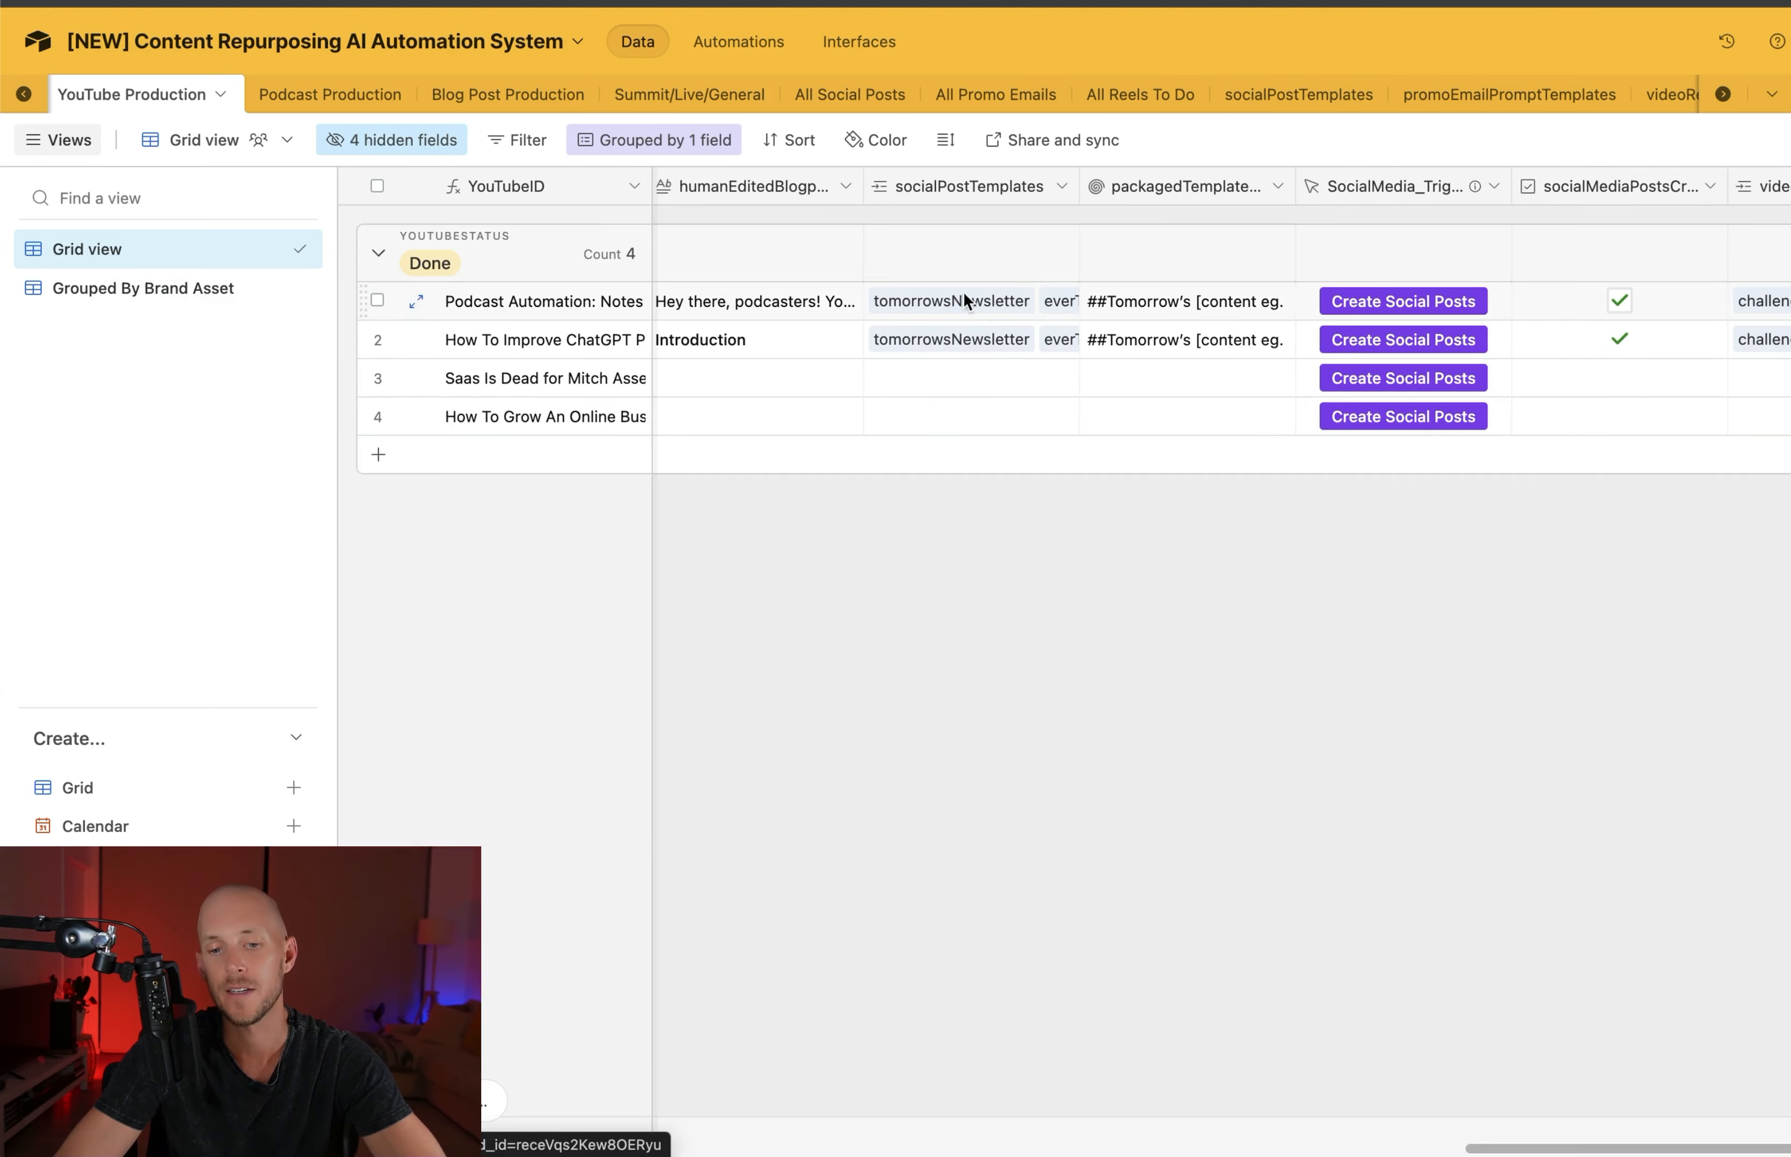
left_click(1047, 377)
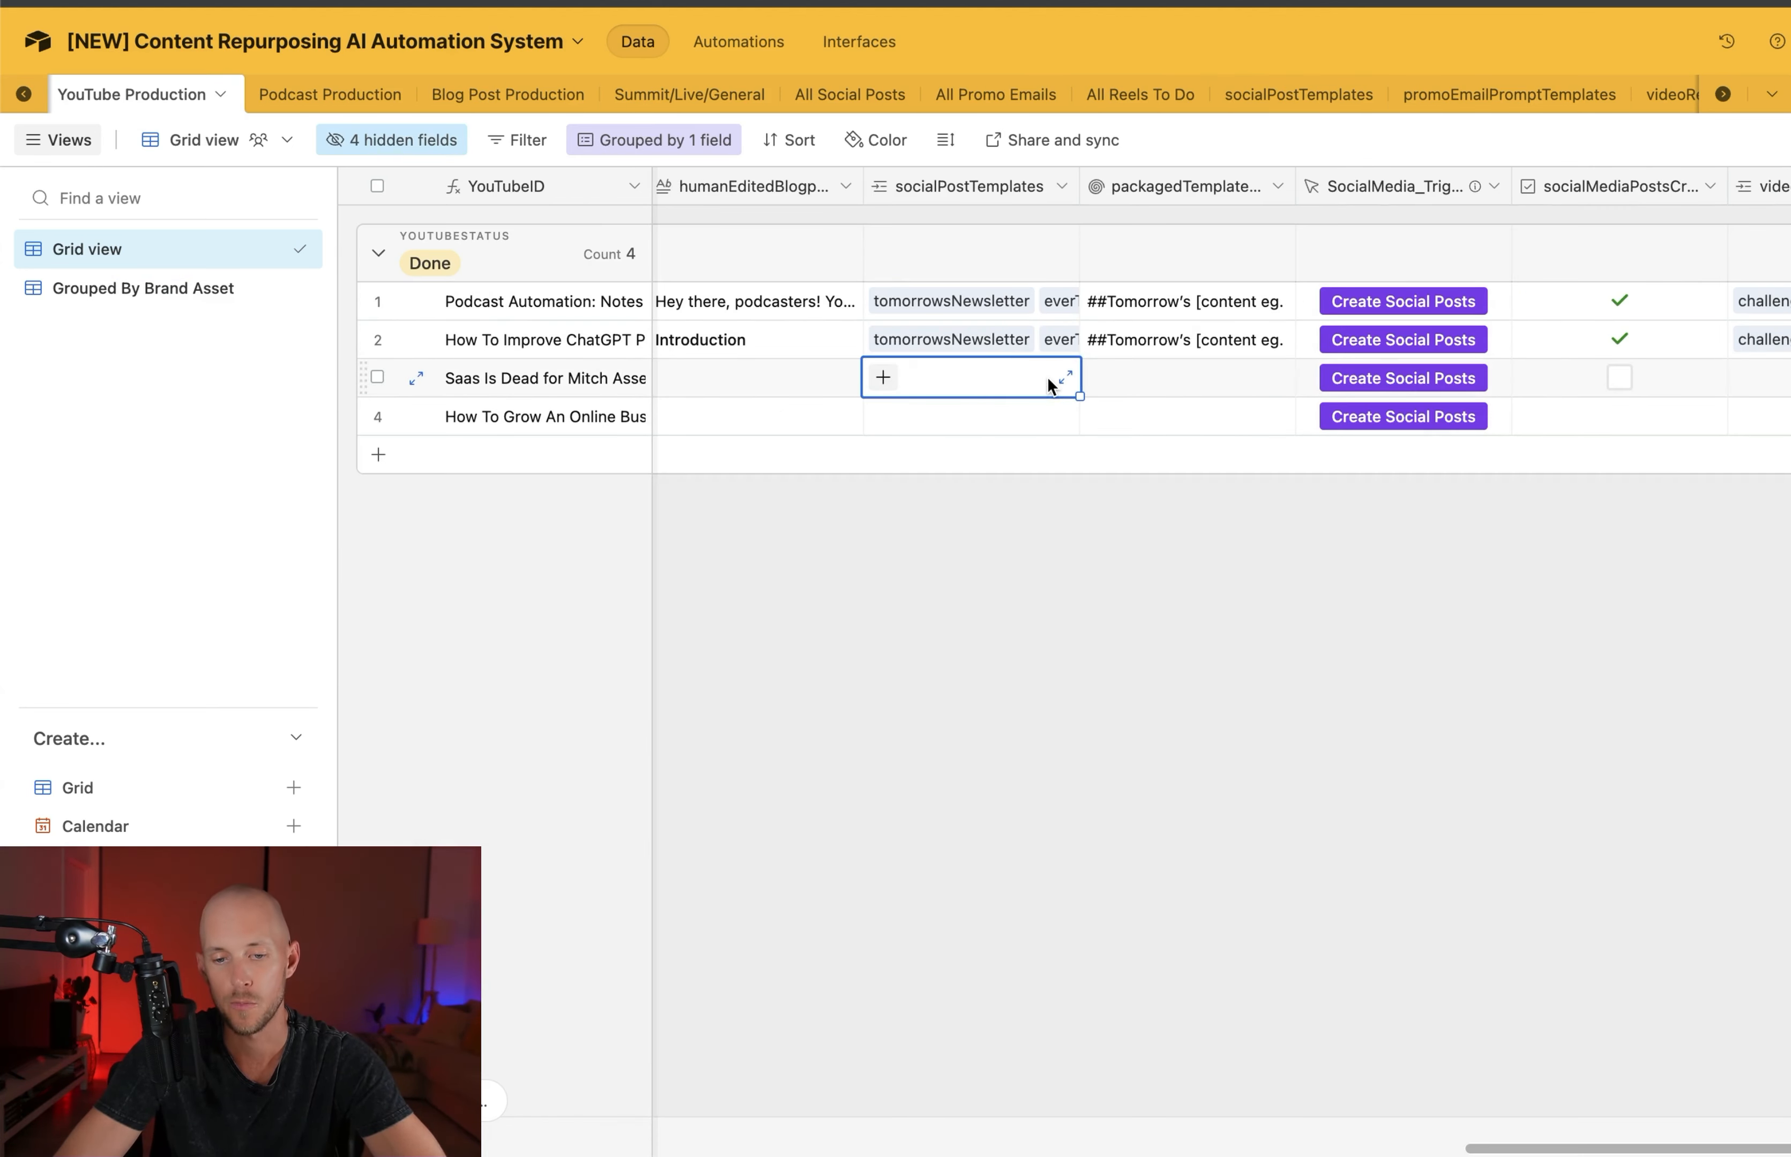
left_click(884, 378)
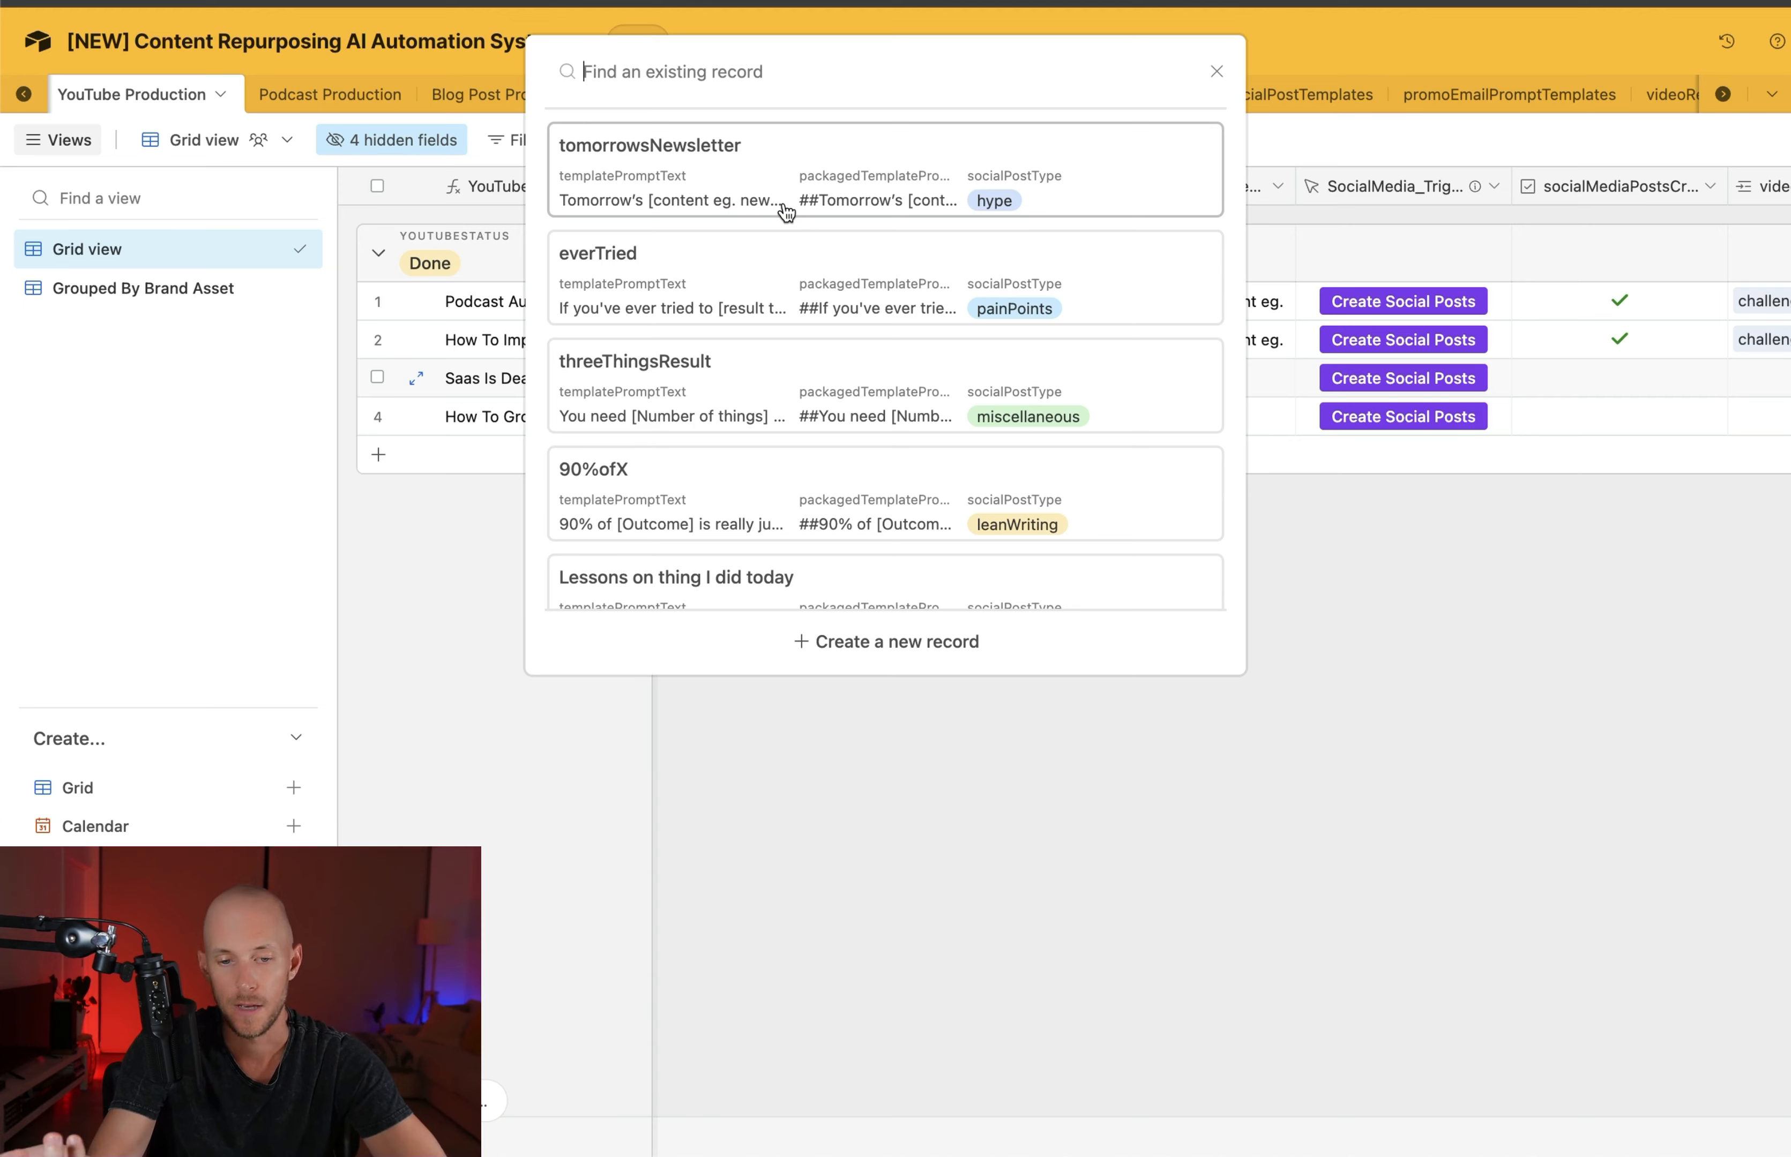
scroll(834, 412, "down", 20)
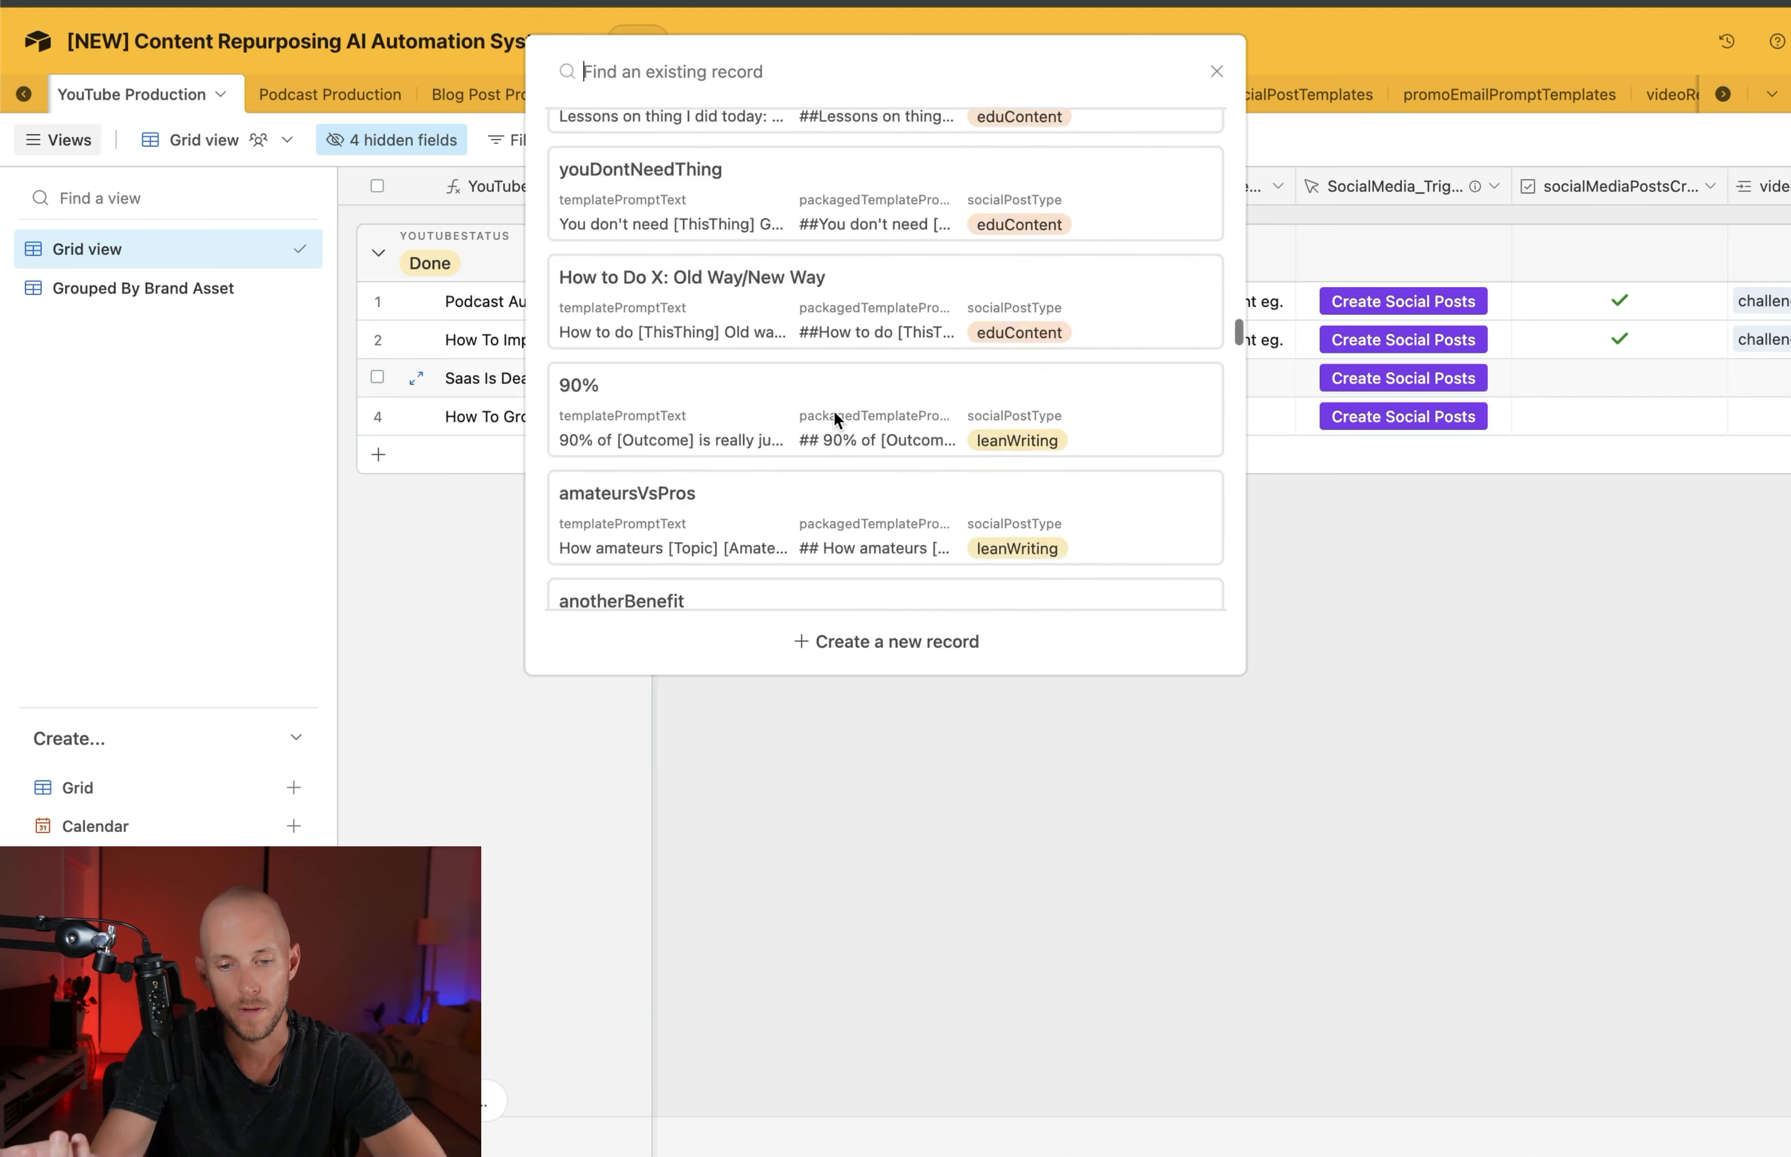
scroll(833, 412, "down", 15)
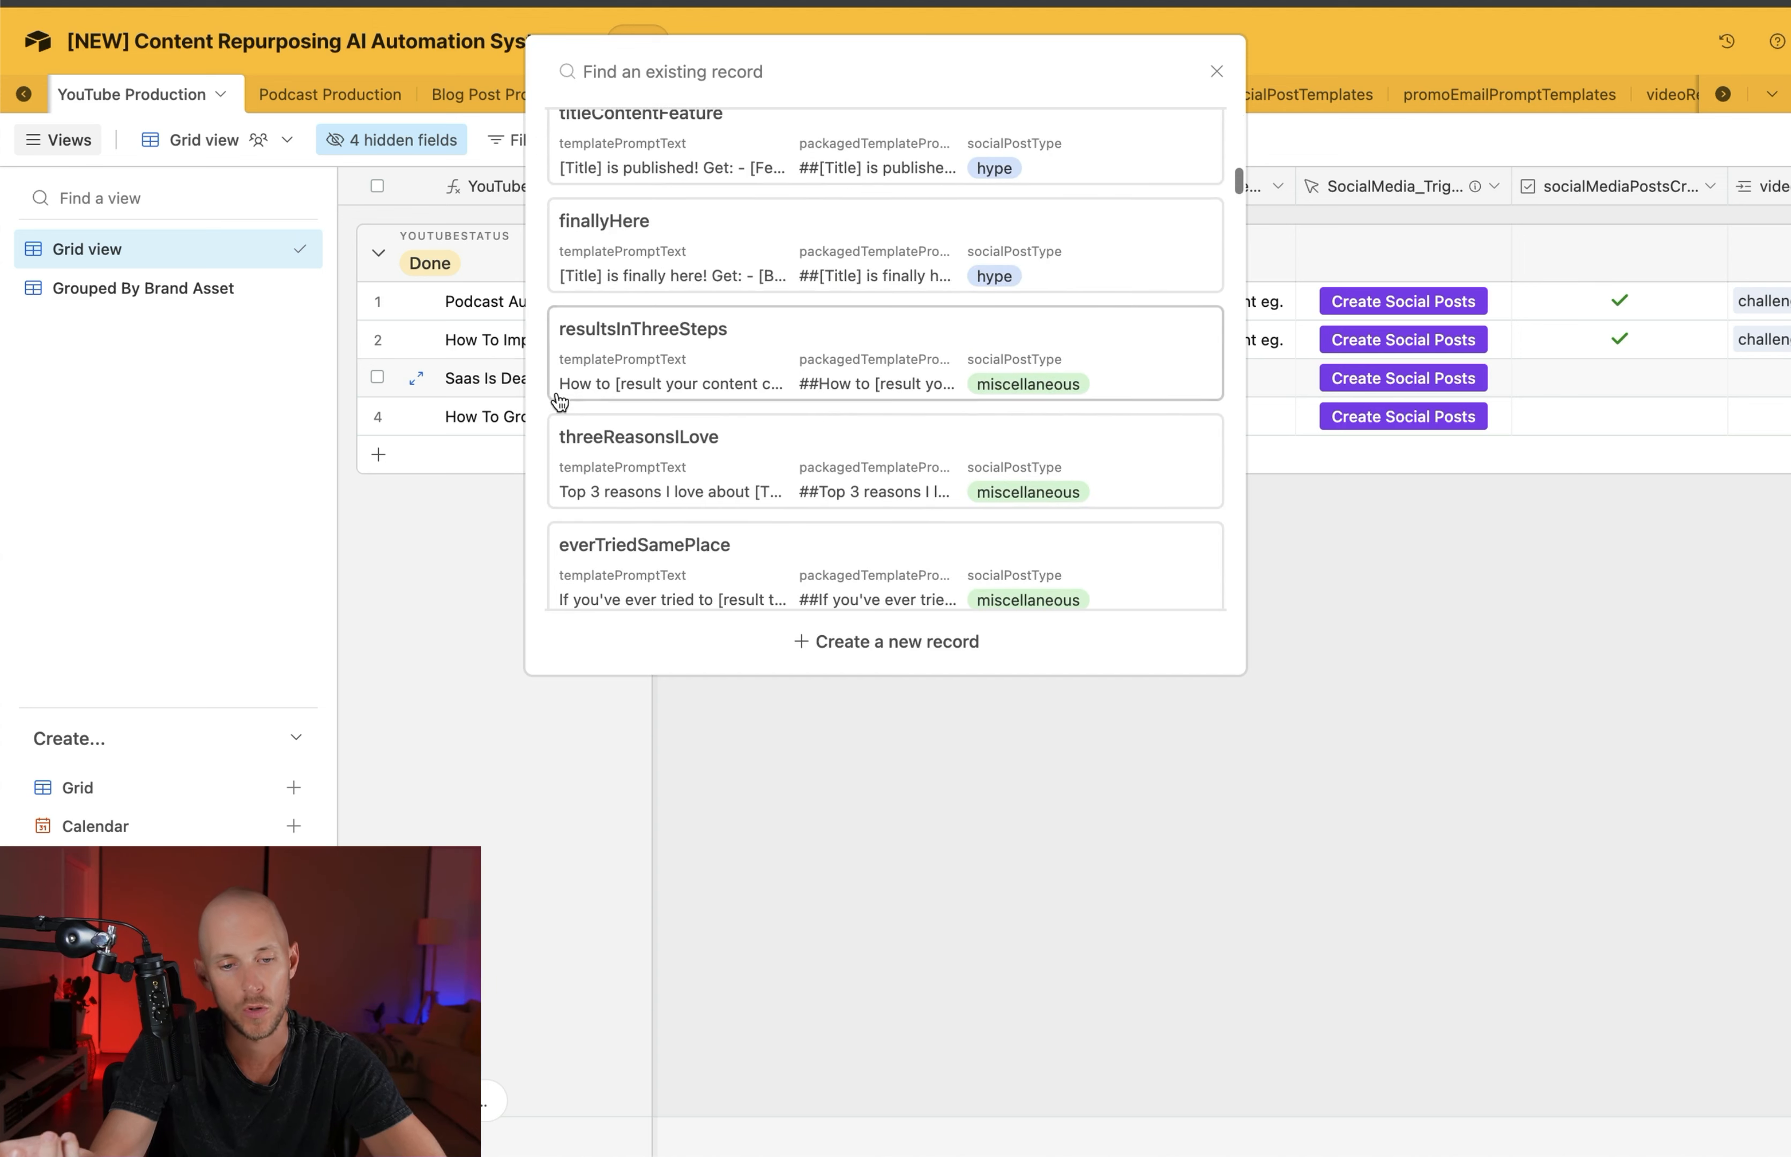
left_click(647, 340)
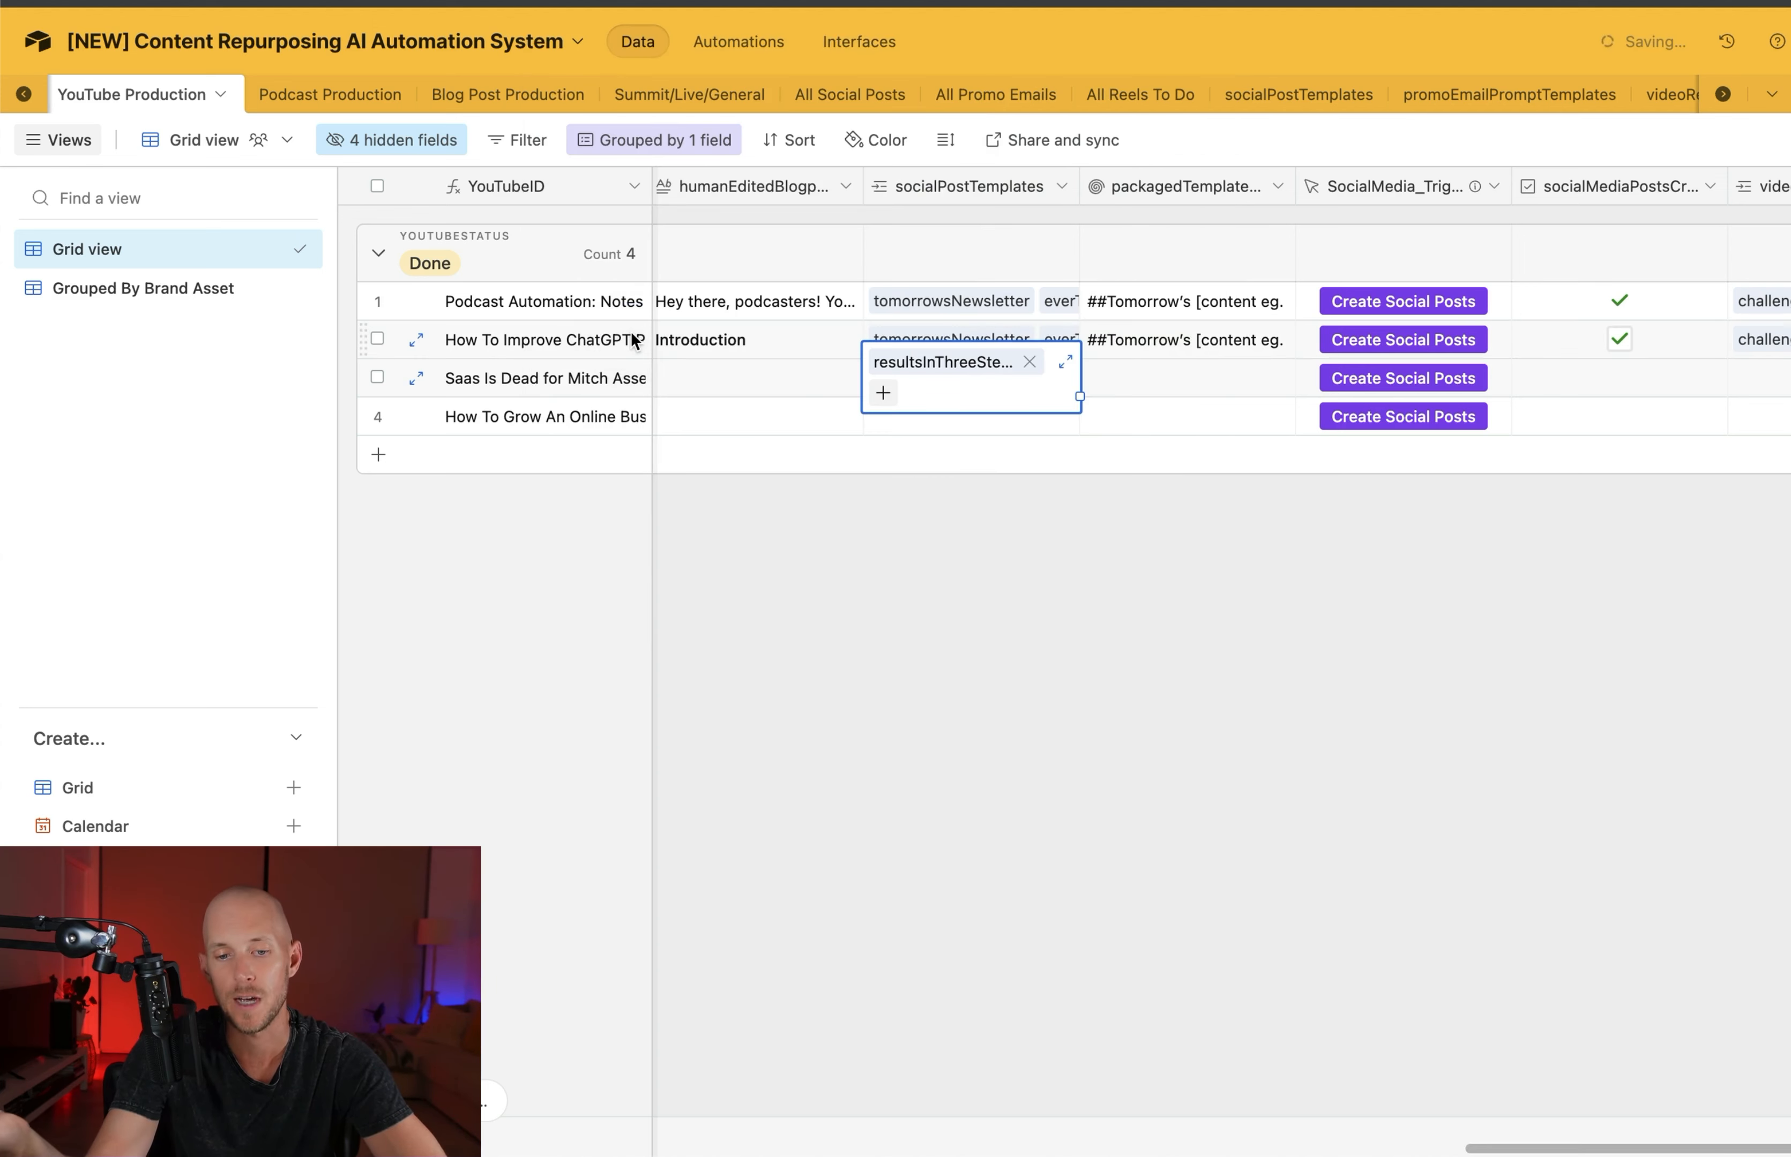
left_click(1054, 613)
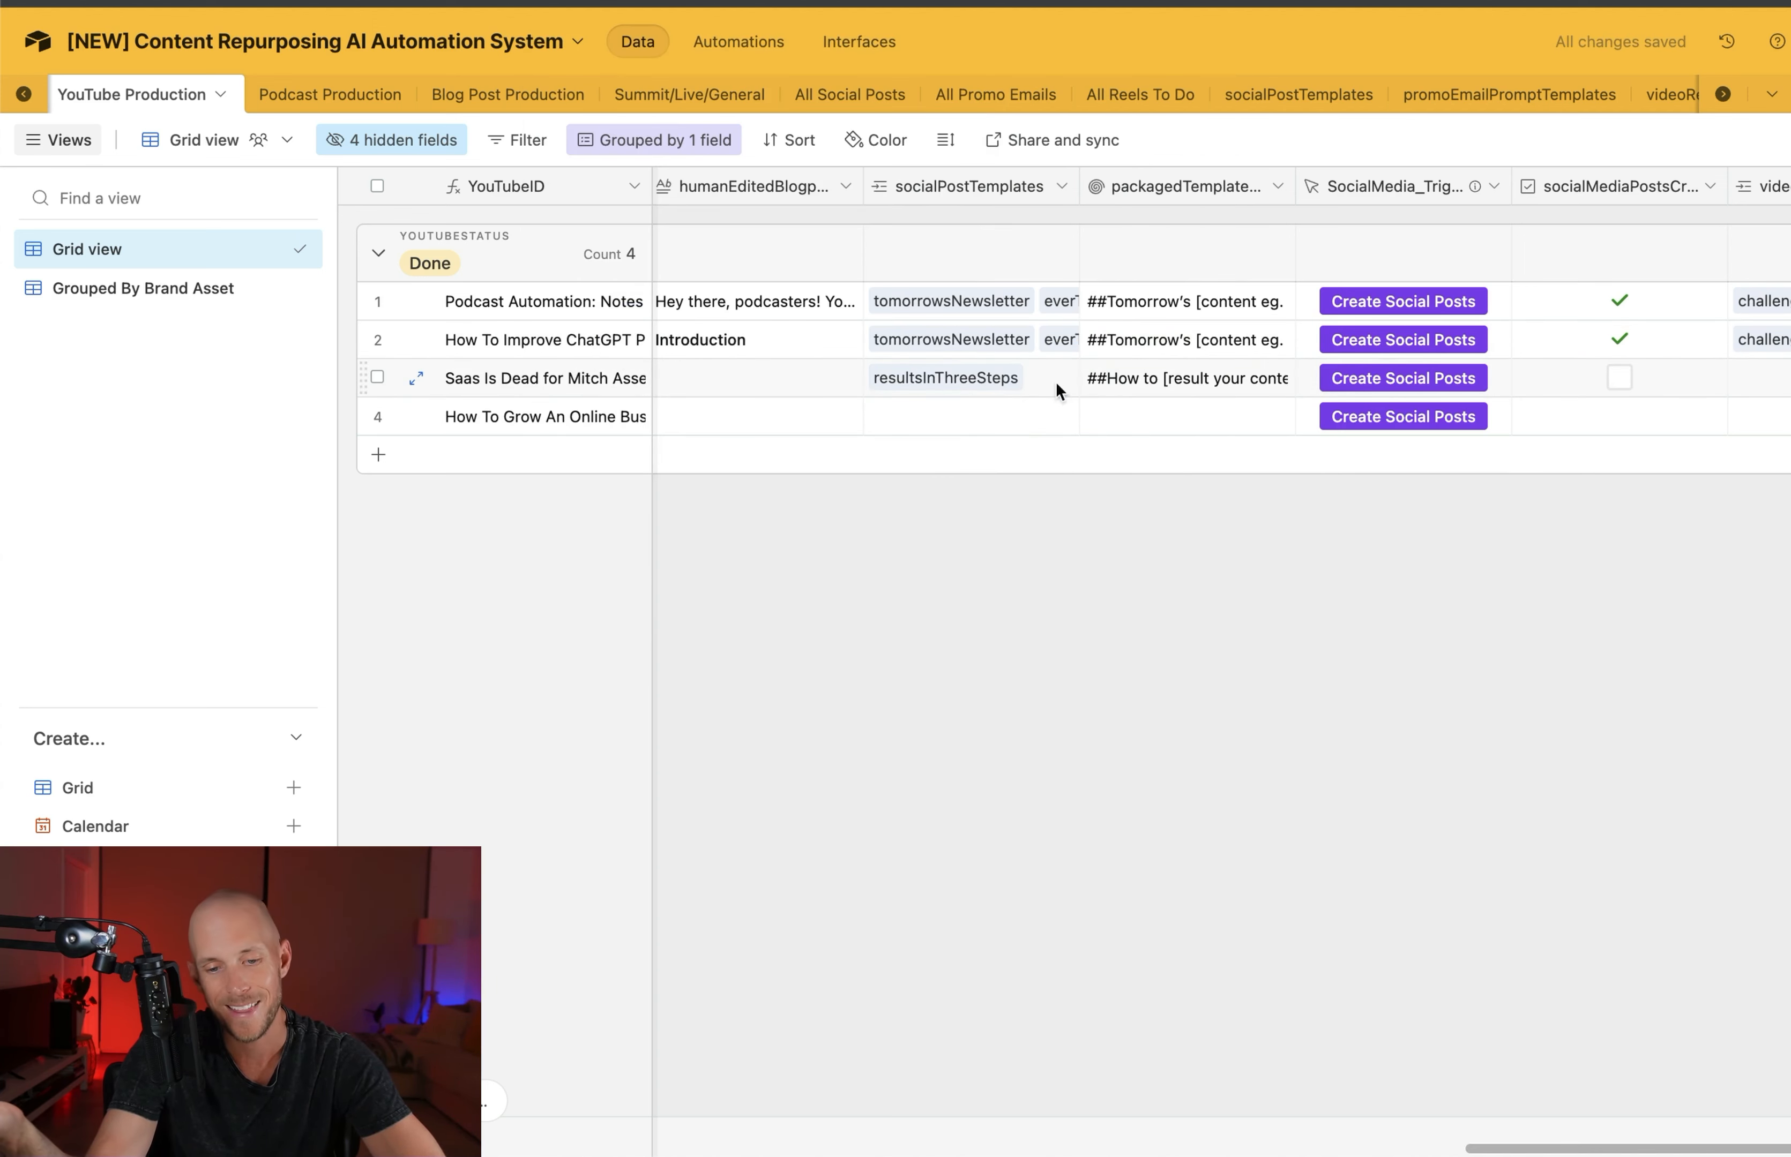
Inspect the packaged template prompt text rolled up for the third YouTube Production record
left_click(1150, 382)
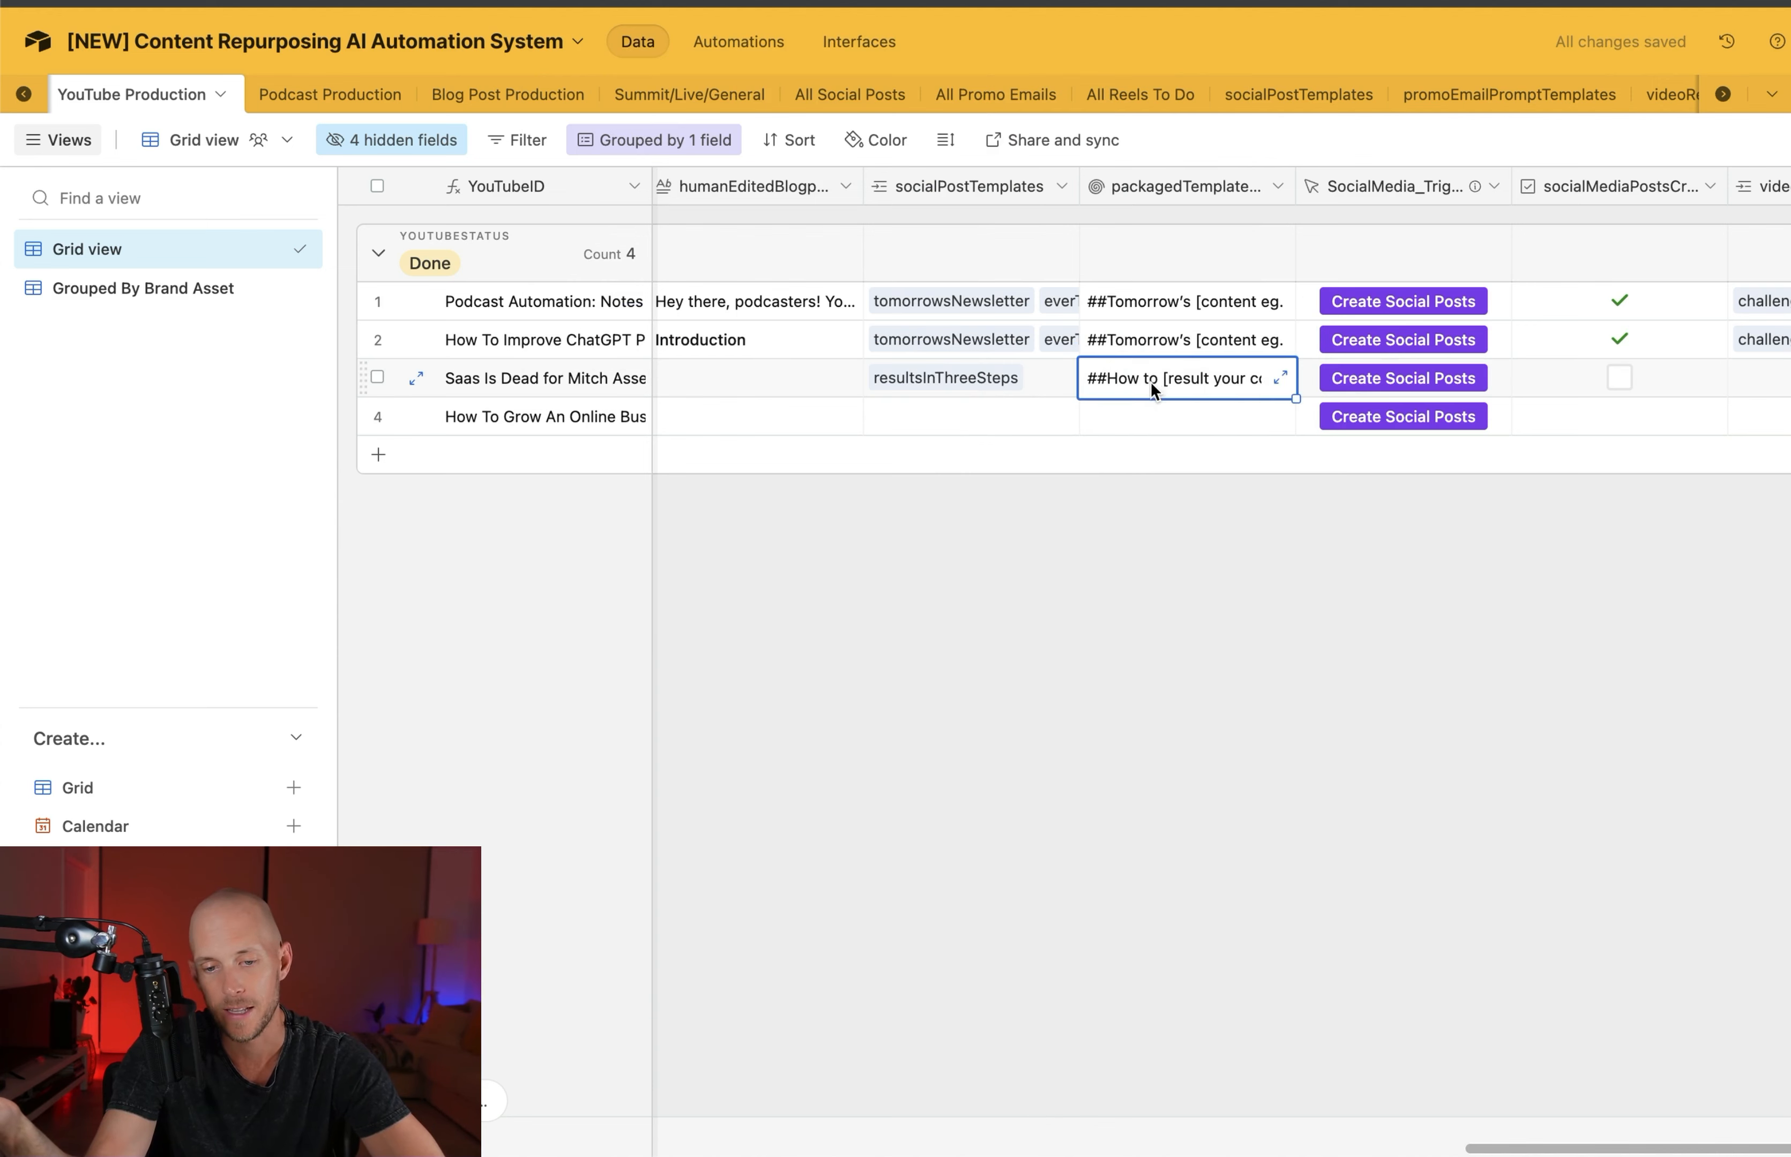
left_click(1280, 385)
left_click_drag(1662, 555, 1271, 387)
left_click(1210, 687)
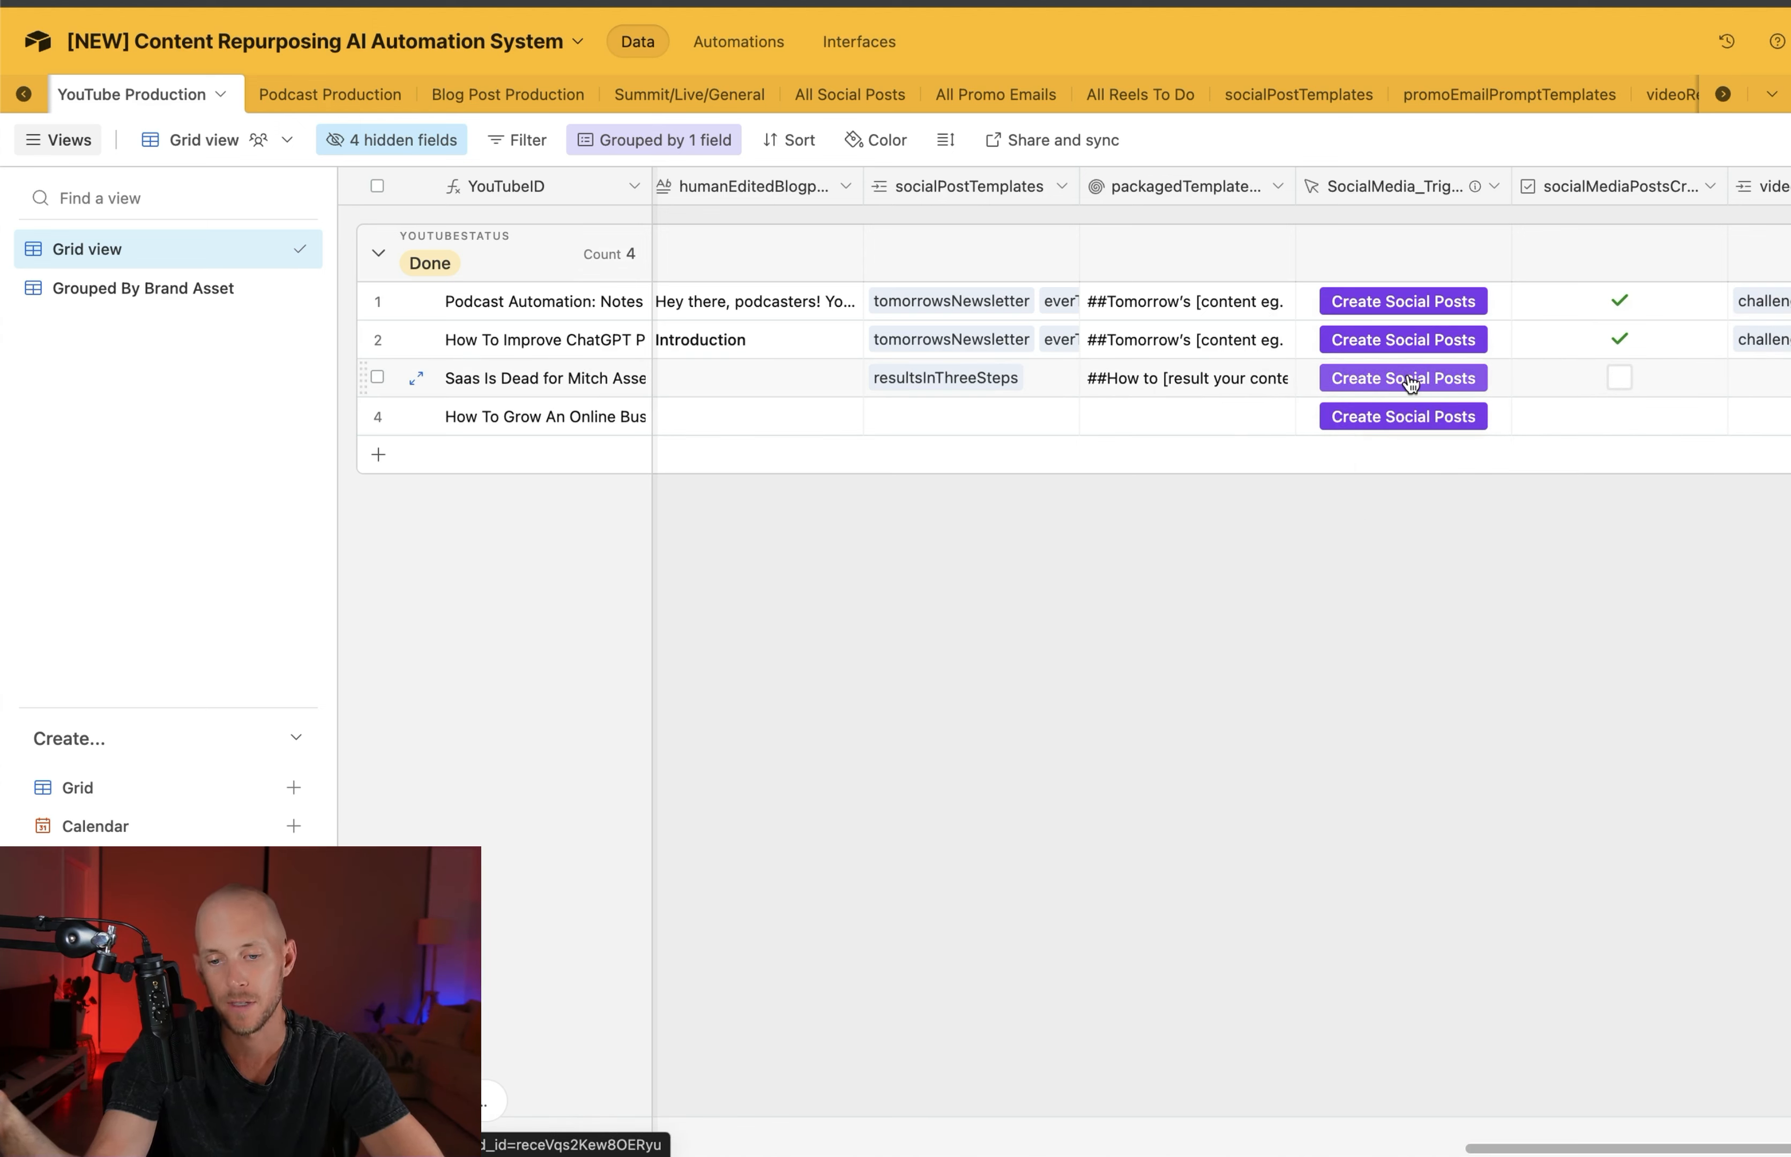
left_click(1190, 378)
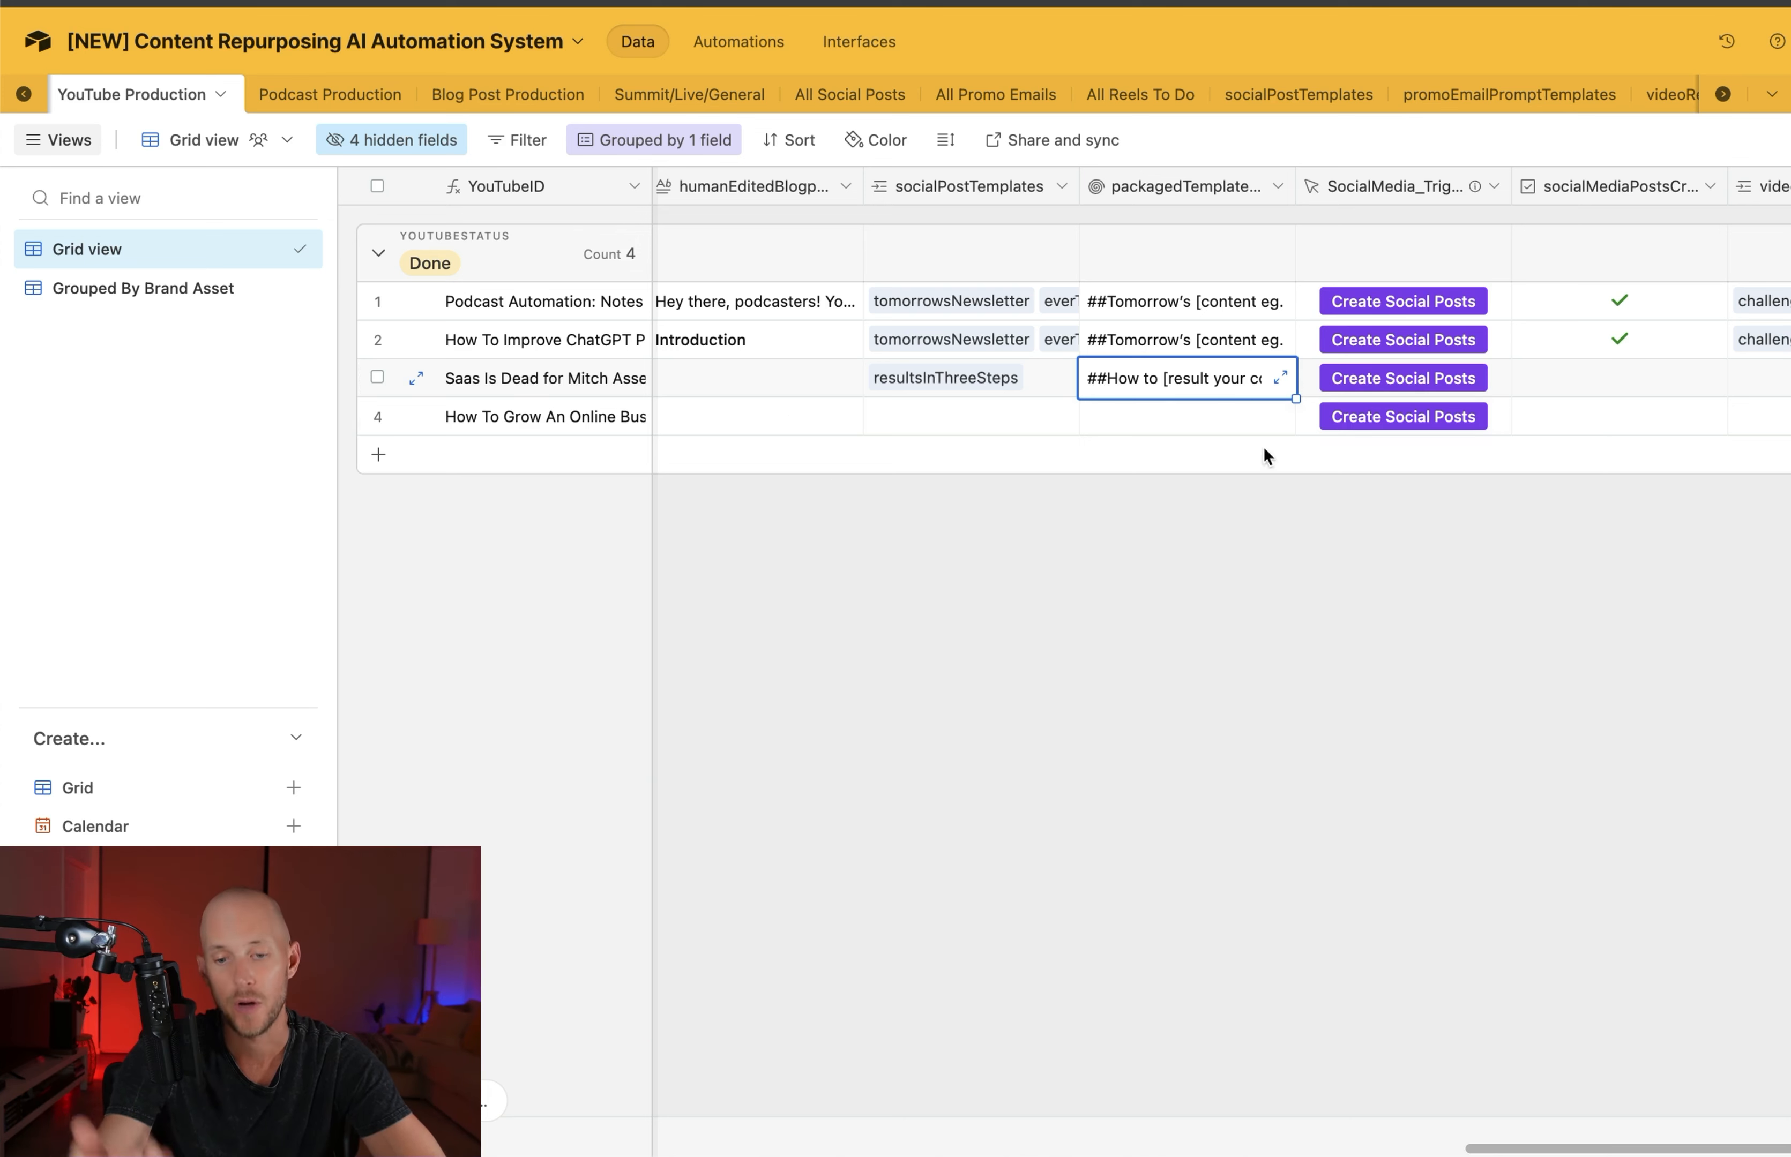
scroll(1524, 378, "right", 5)
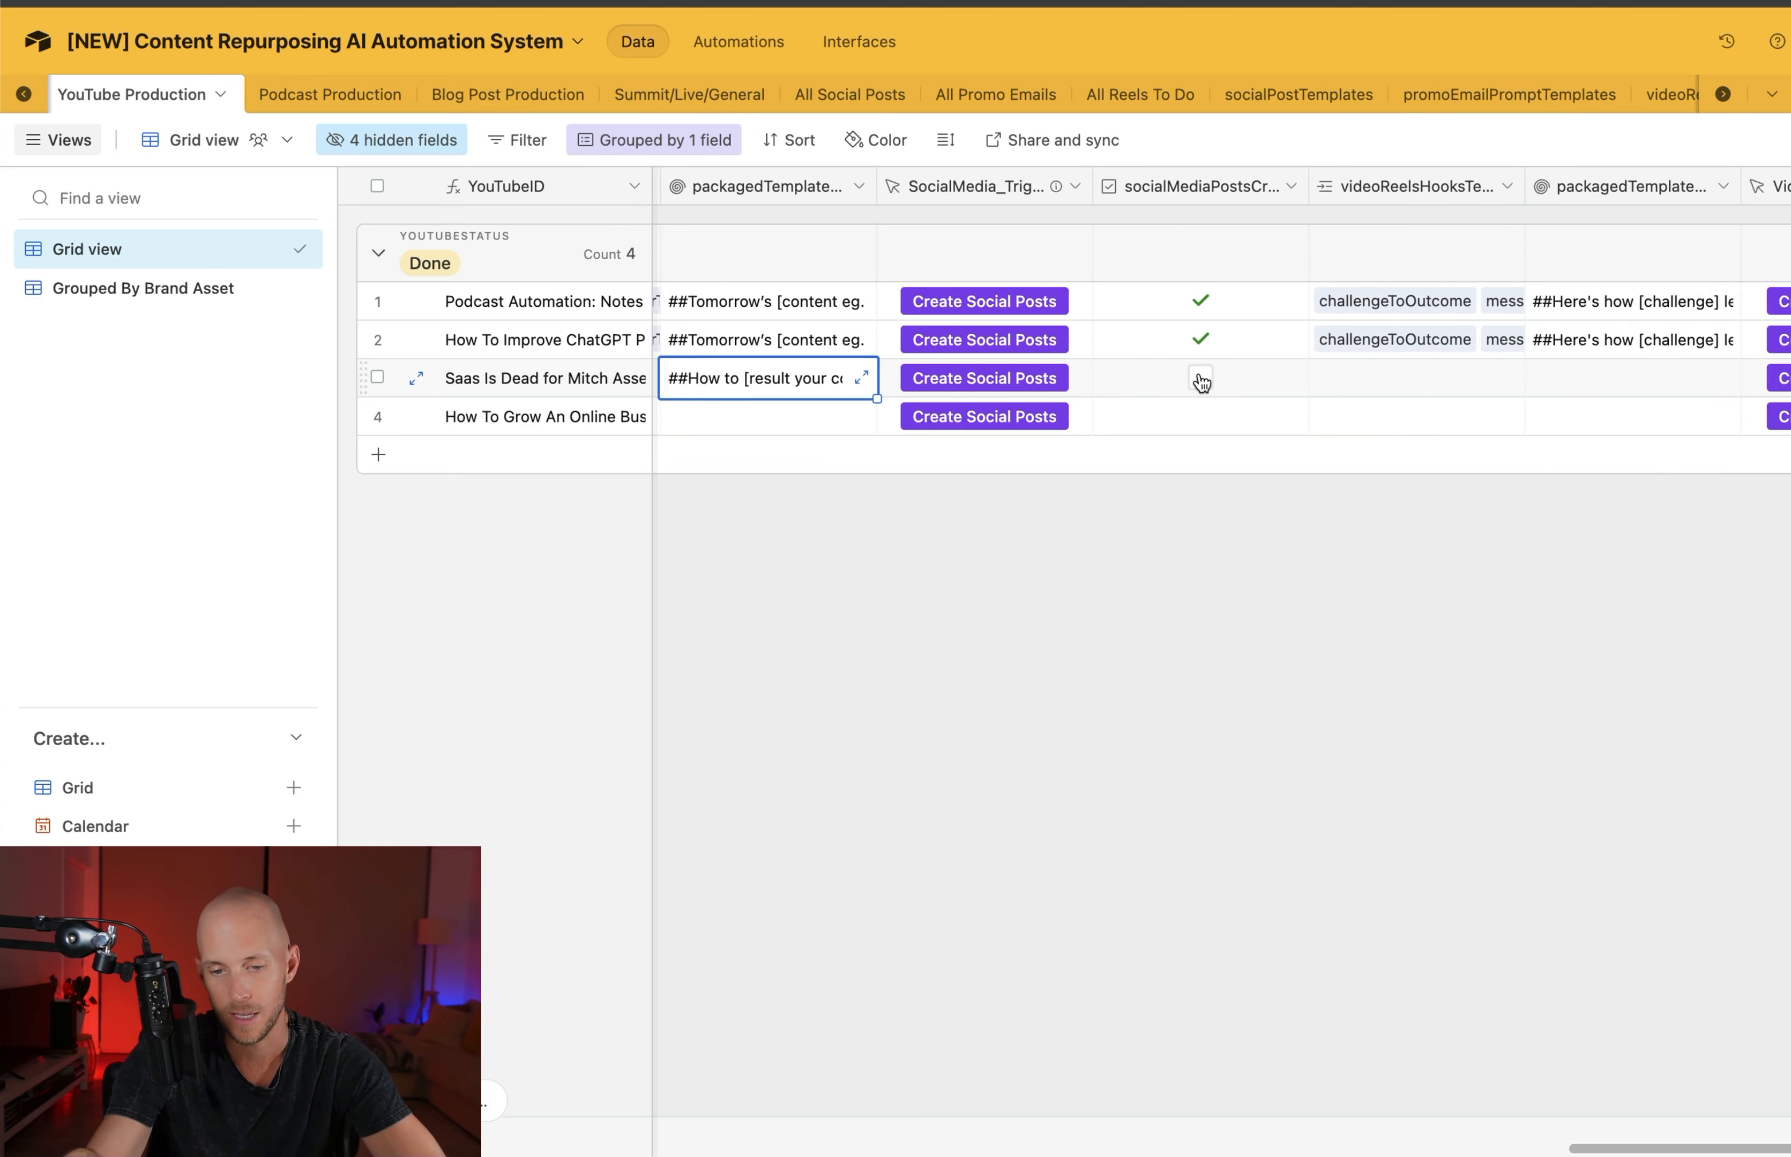
Browse the prompts in the socialPostTemplates table and check the brand-filtered view of All Social Posts
left_click(1272, 96)
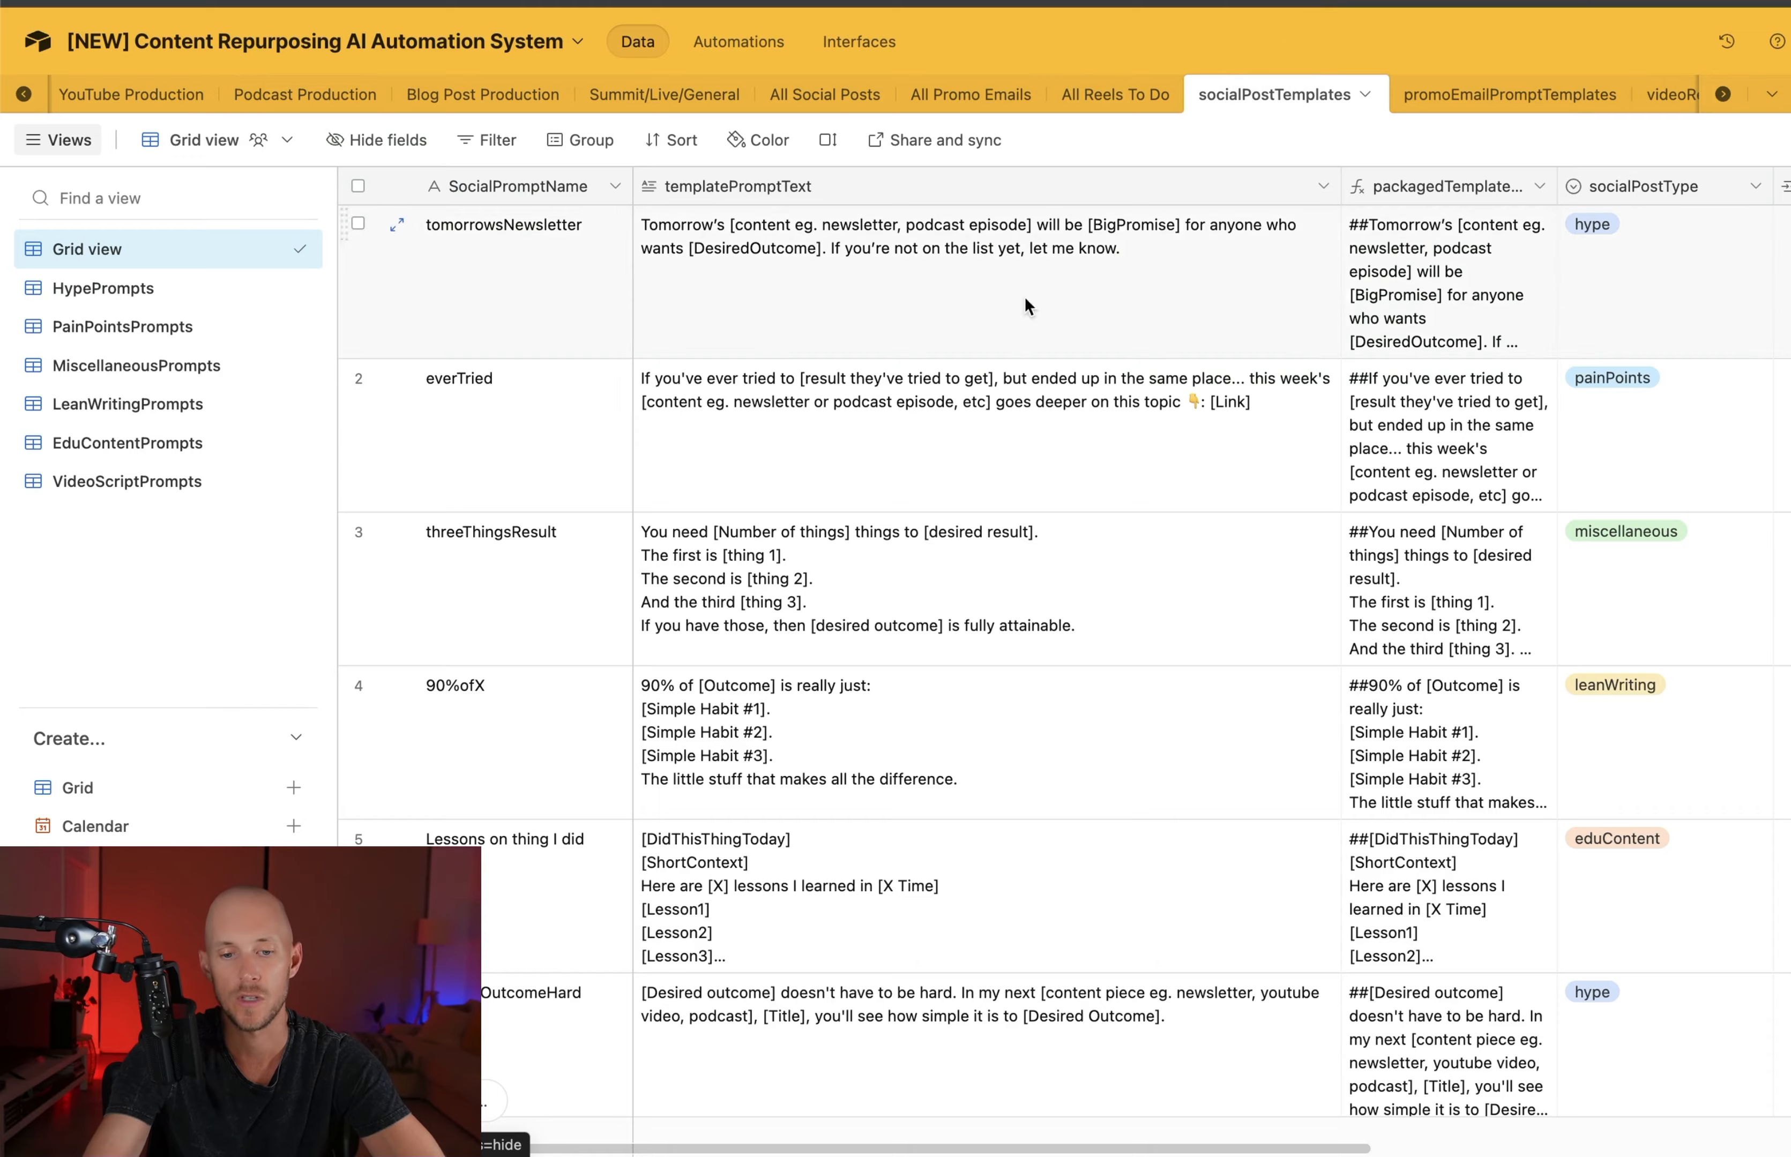
scroll(962, 392, "down", 2)
scroll(963, 393, "down", 20)
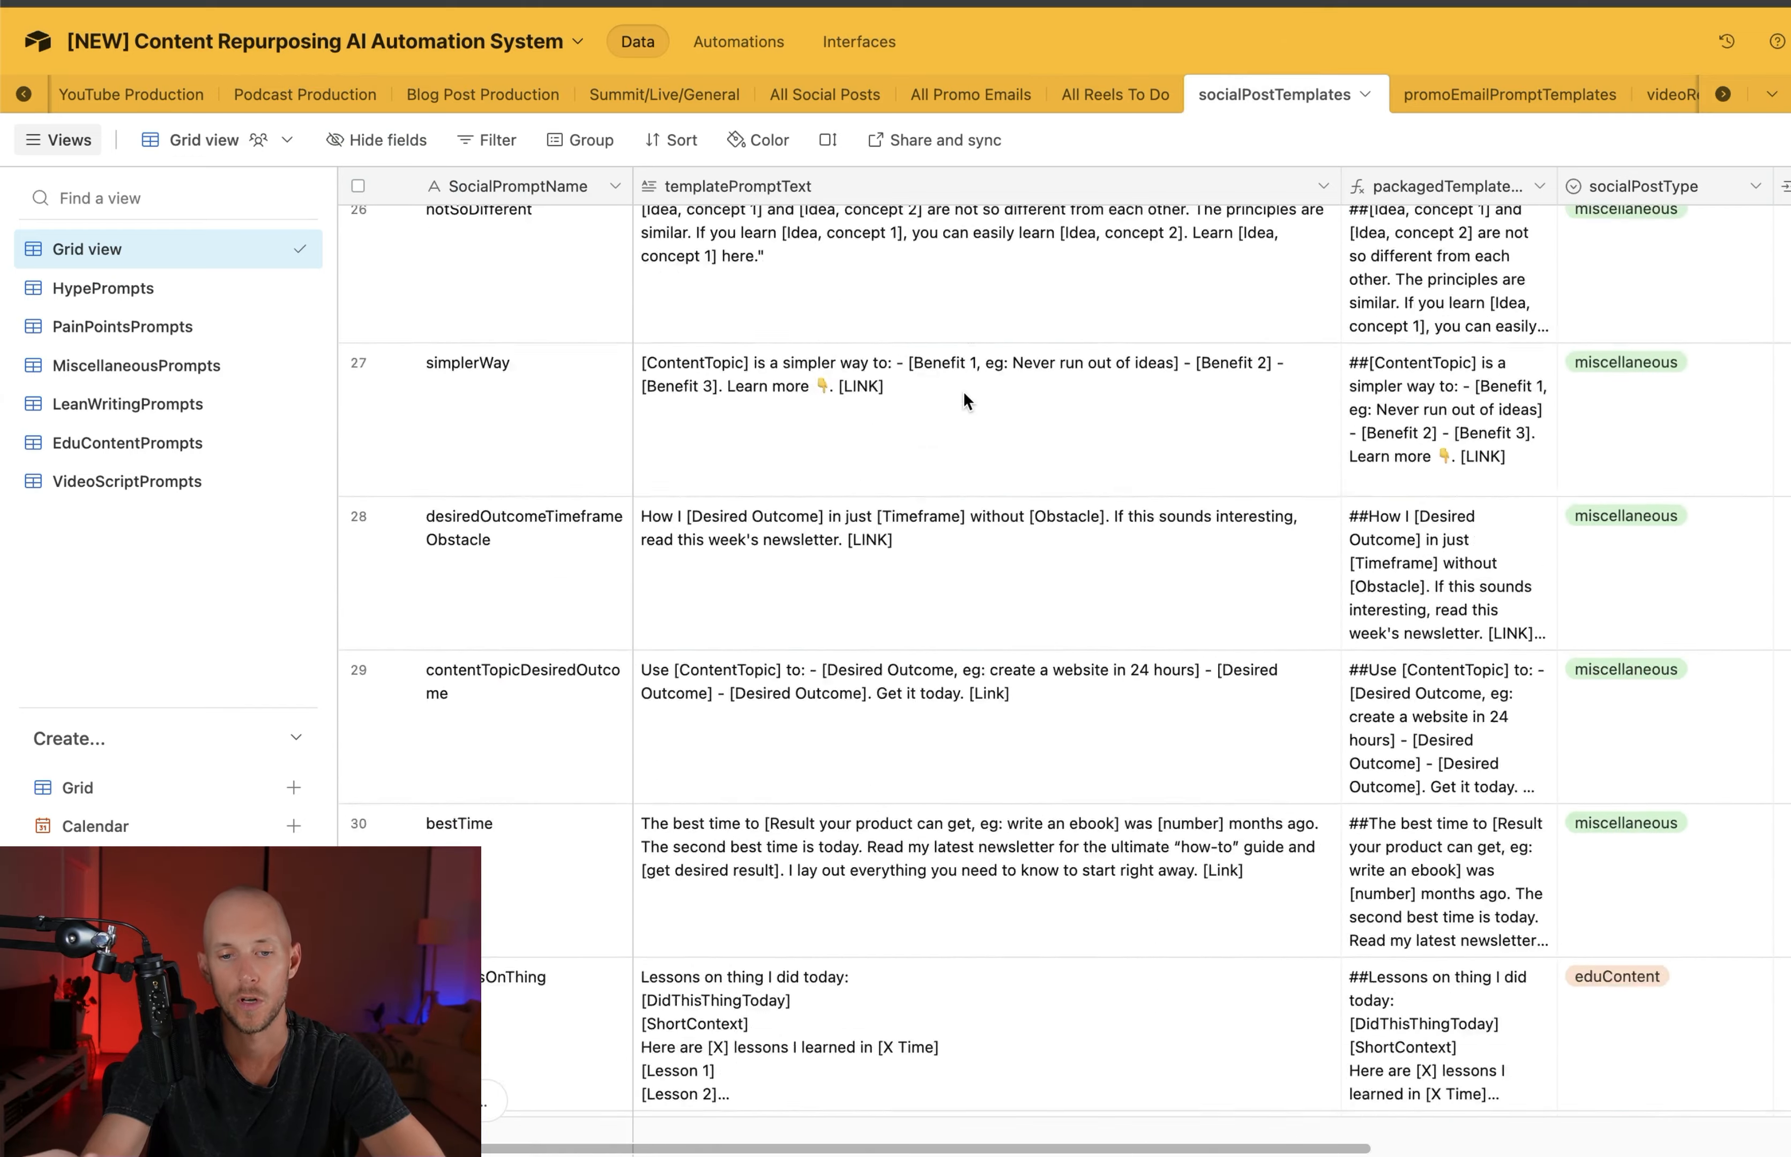
left_click(835, 94)
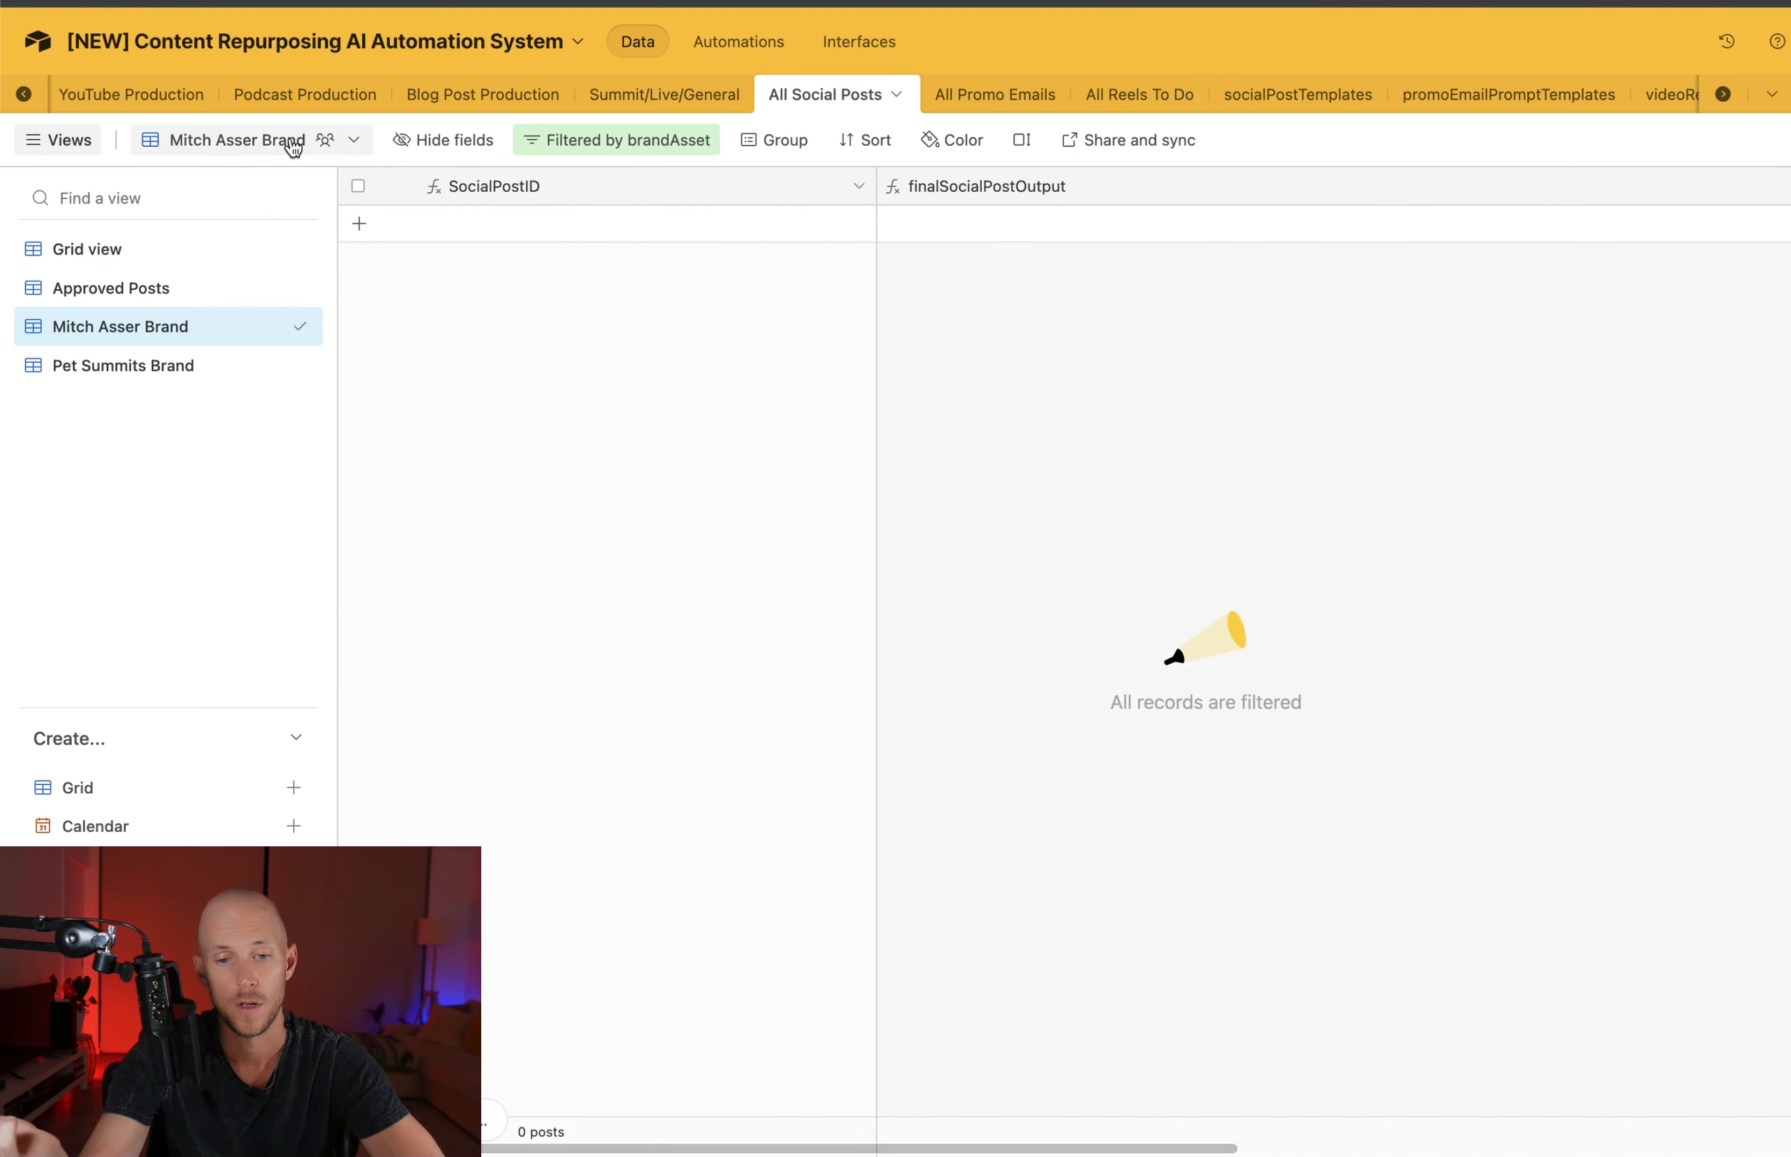
Run Create Social Posts for the third YouTube Production record and check its socialMediaPostsCreated checkbox
left_click(142, 99)
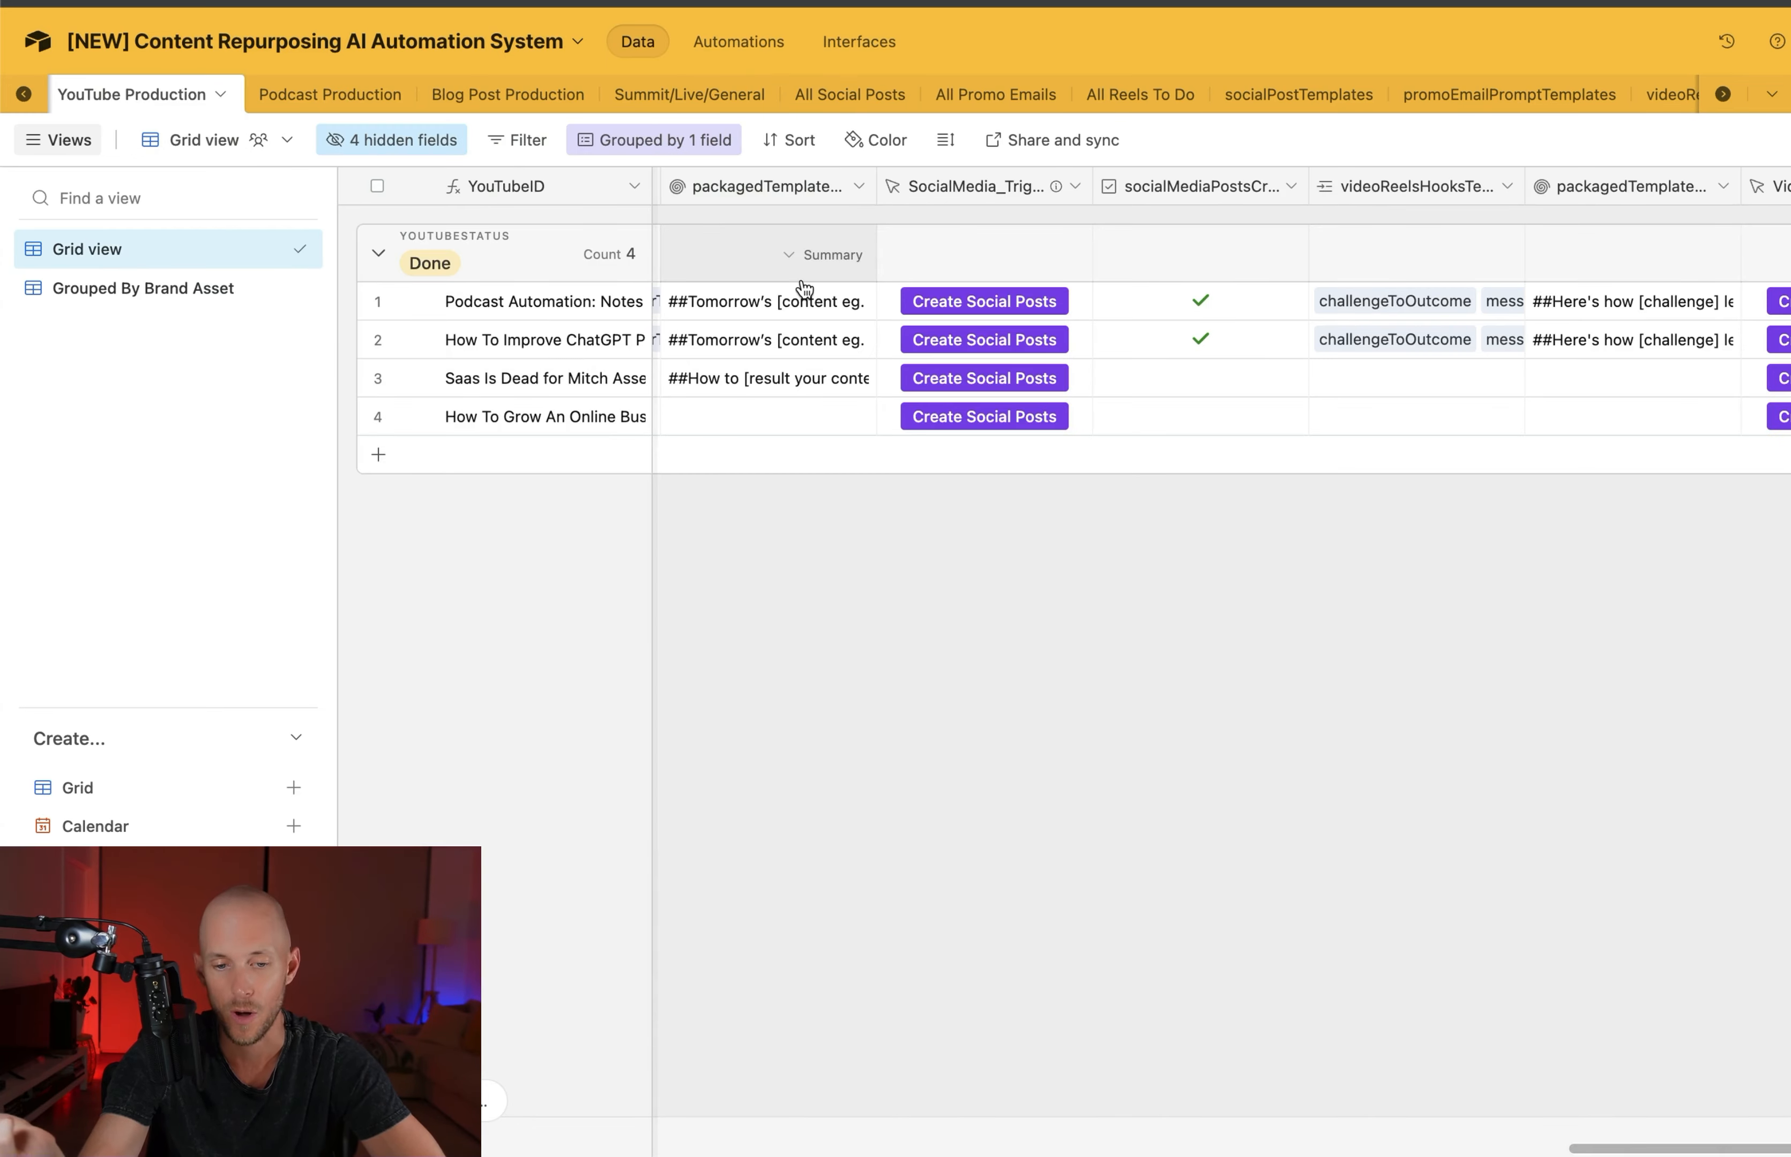
scroll(755, 382, "left", 6)
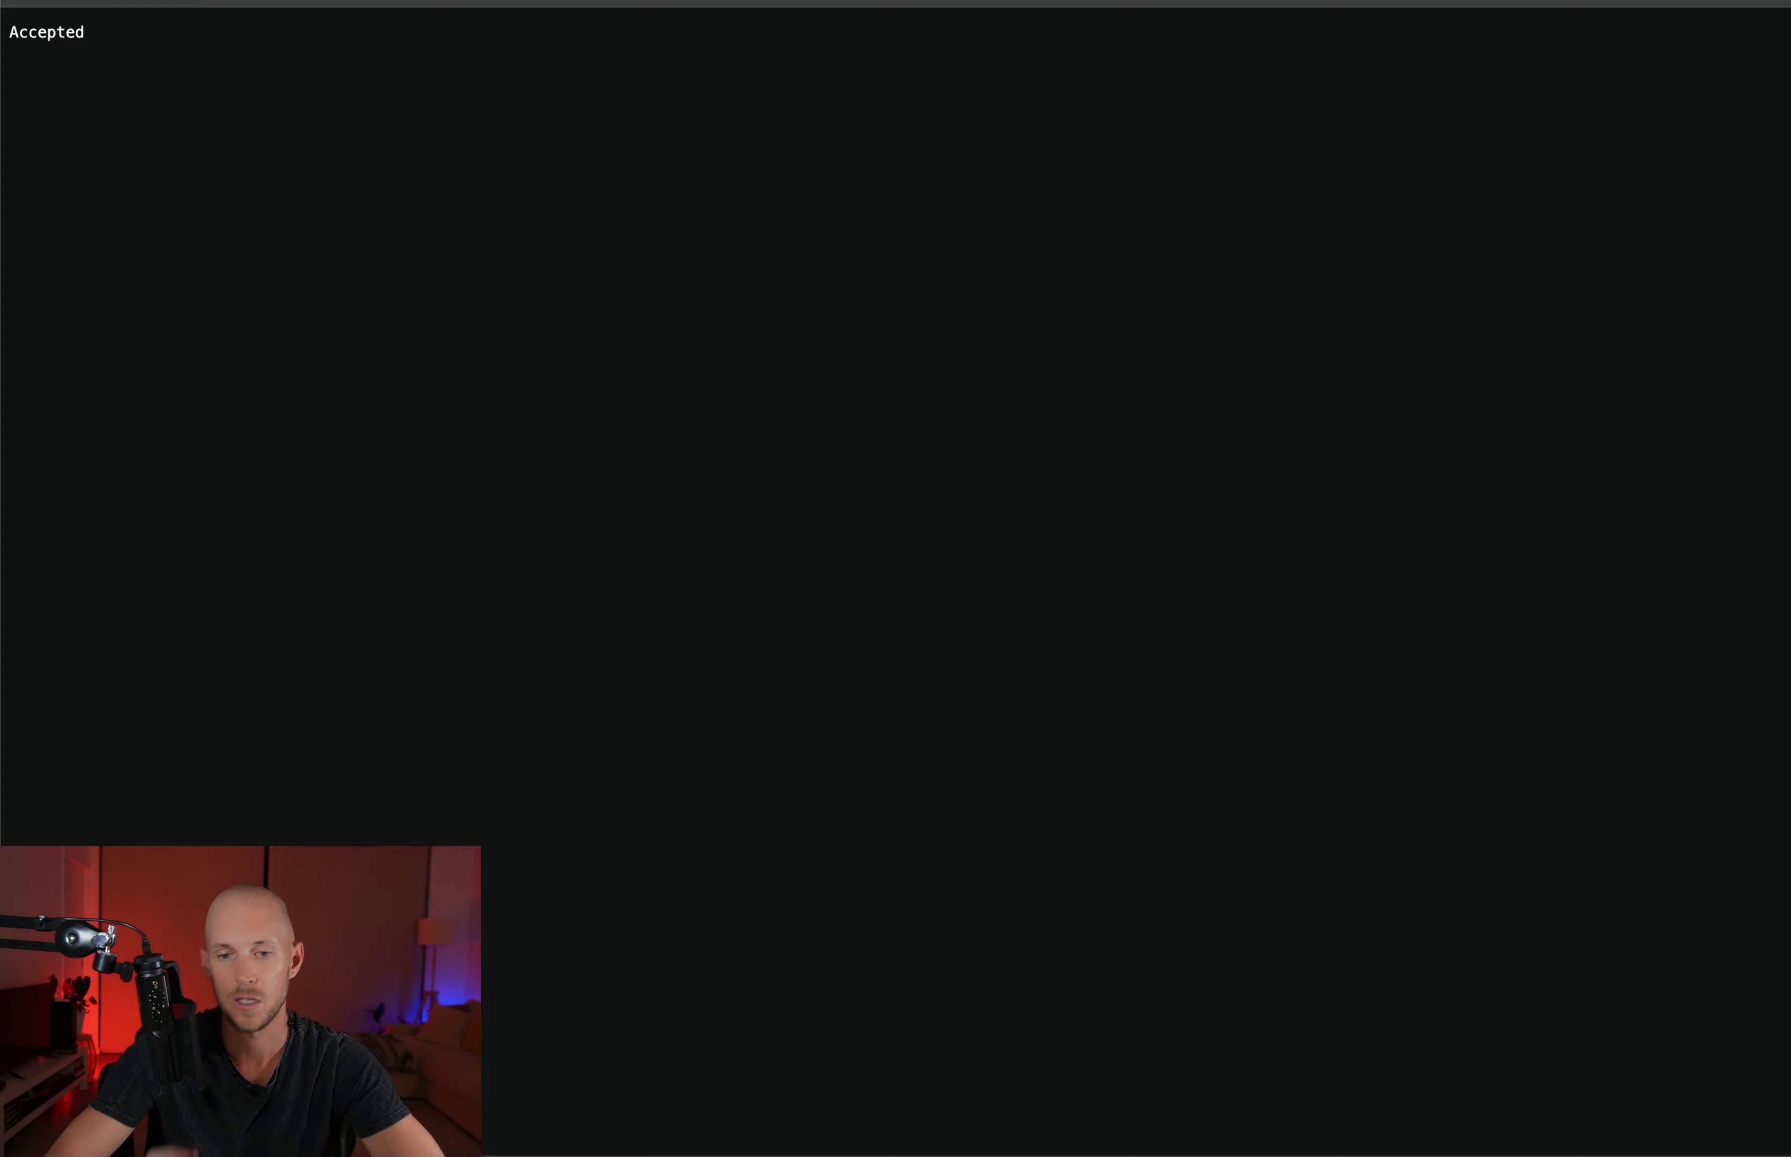
left_click(696, 0)
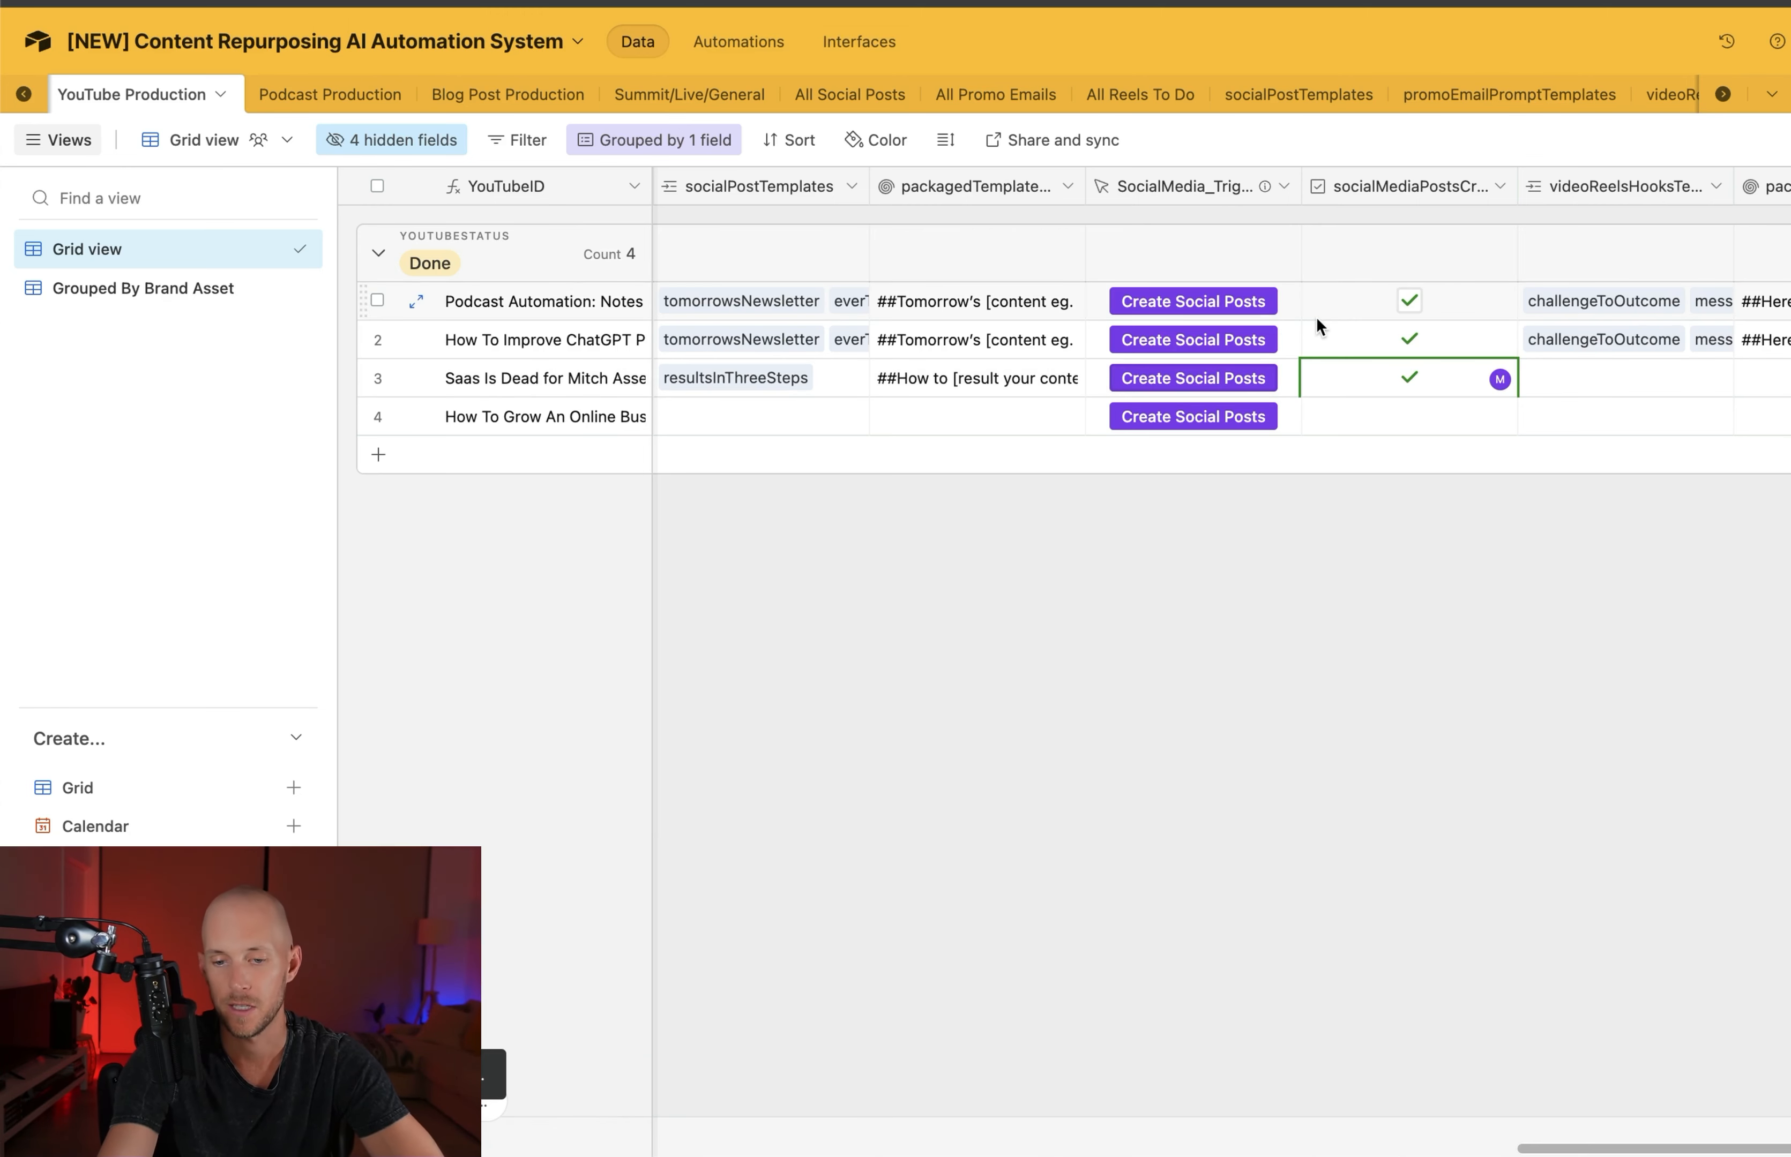
scroll(1398, 367, "right", 3)
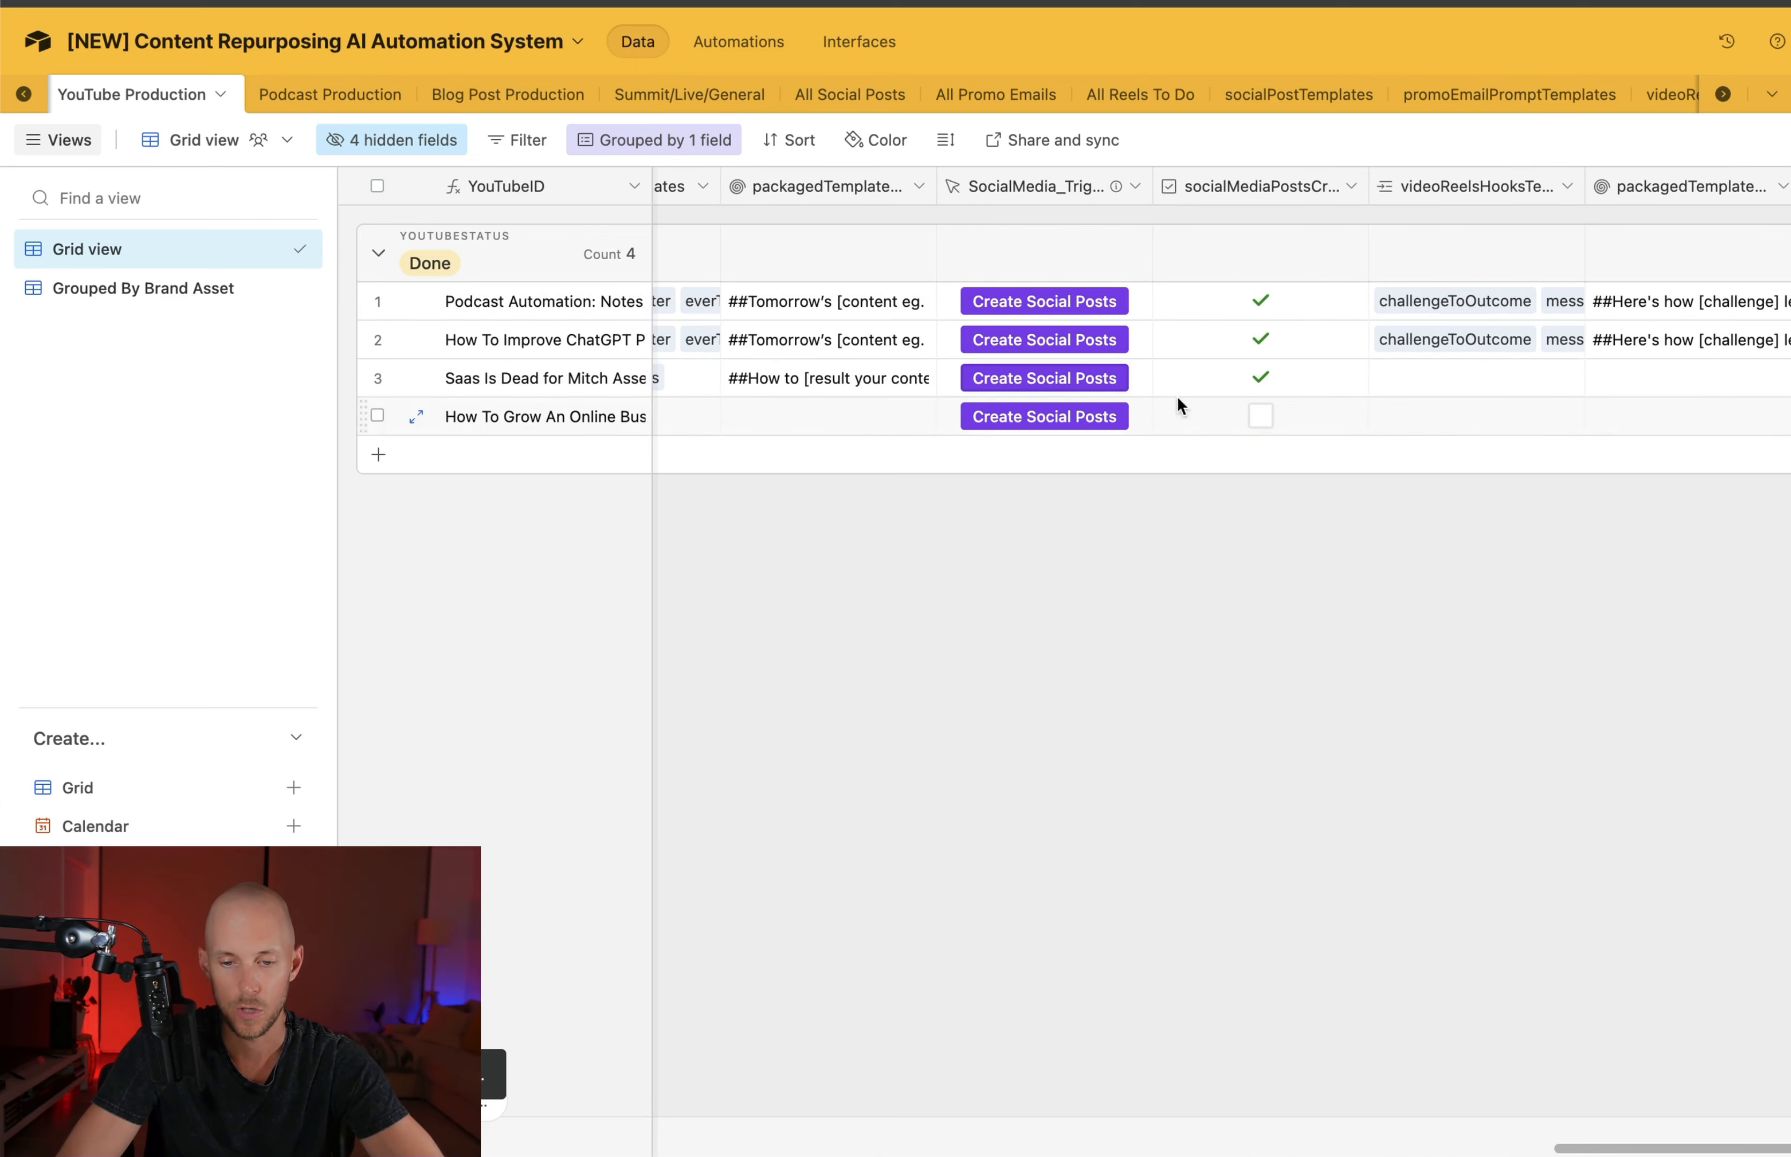
scroll(1430, 438, "right", 5)
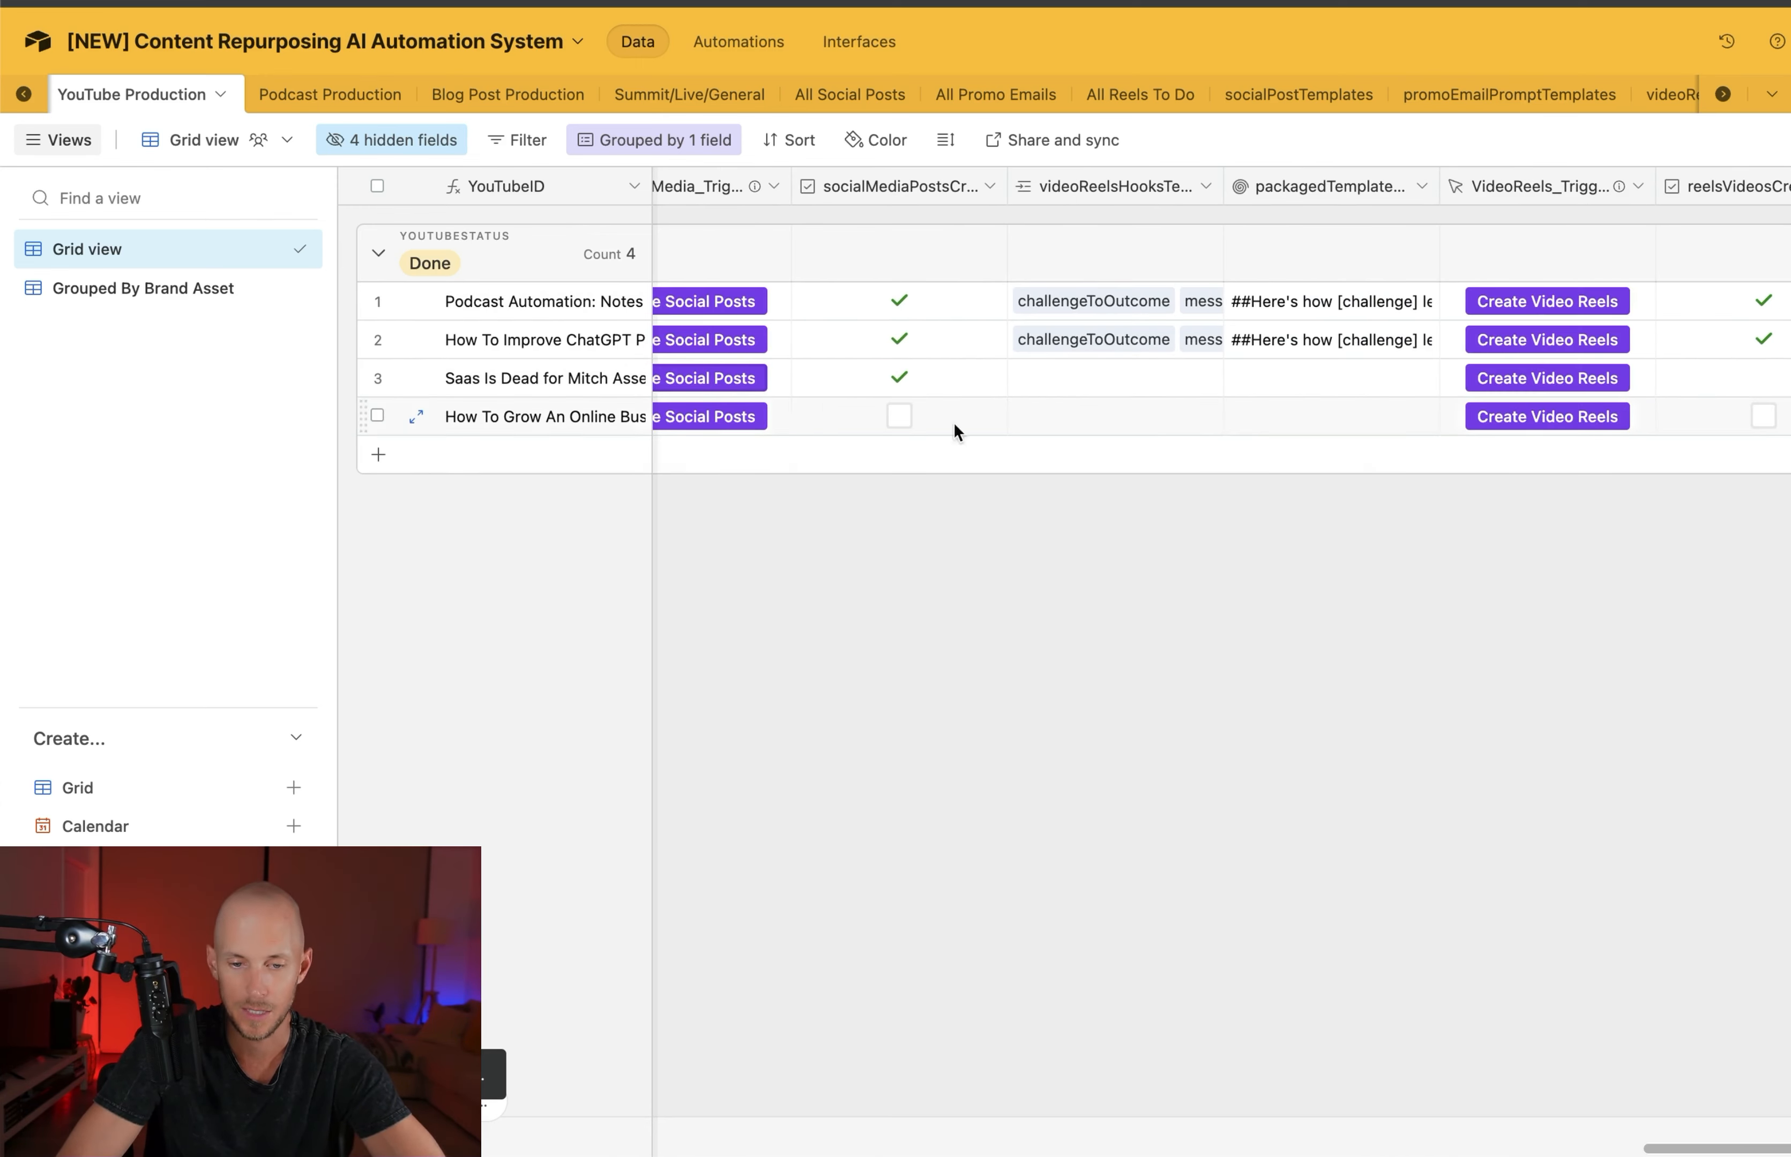
Review the generated post's SocialPostID, finalSocialPostOutput and brandAsset fields in the All Social Posts table
left_click(850, 95)
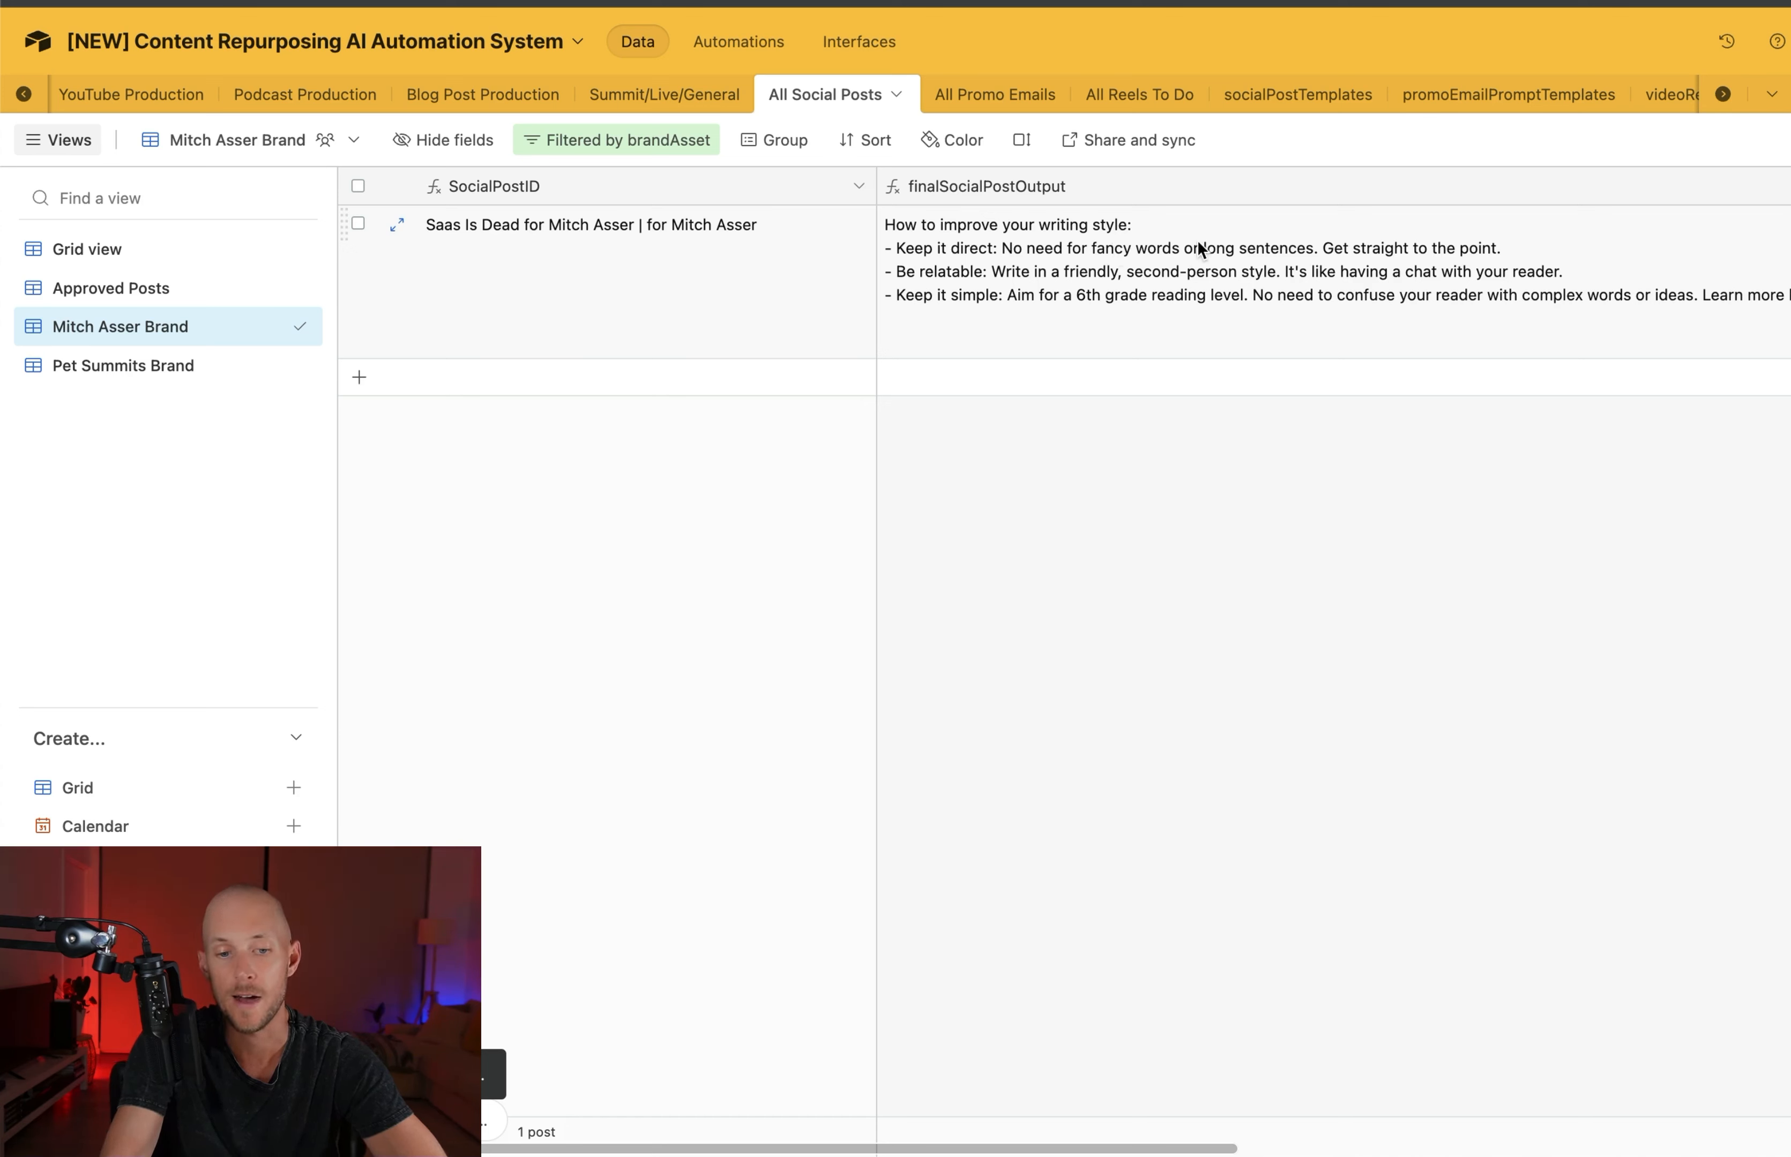
double_click(569, 225)
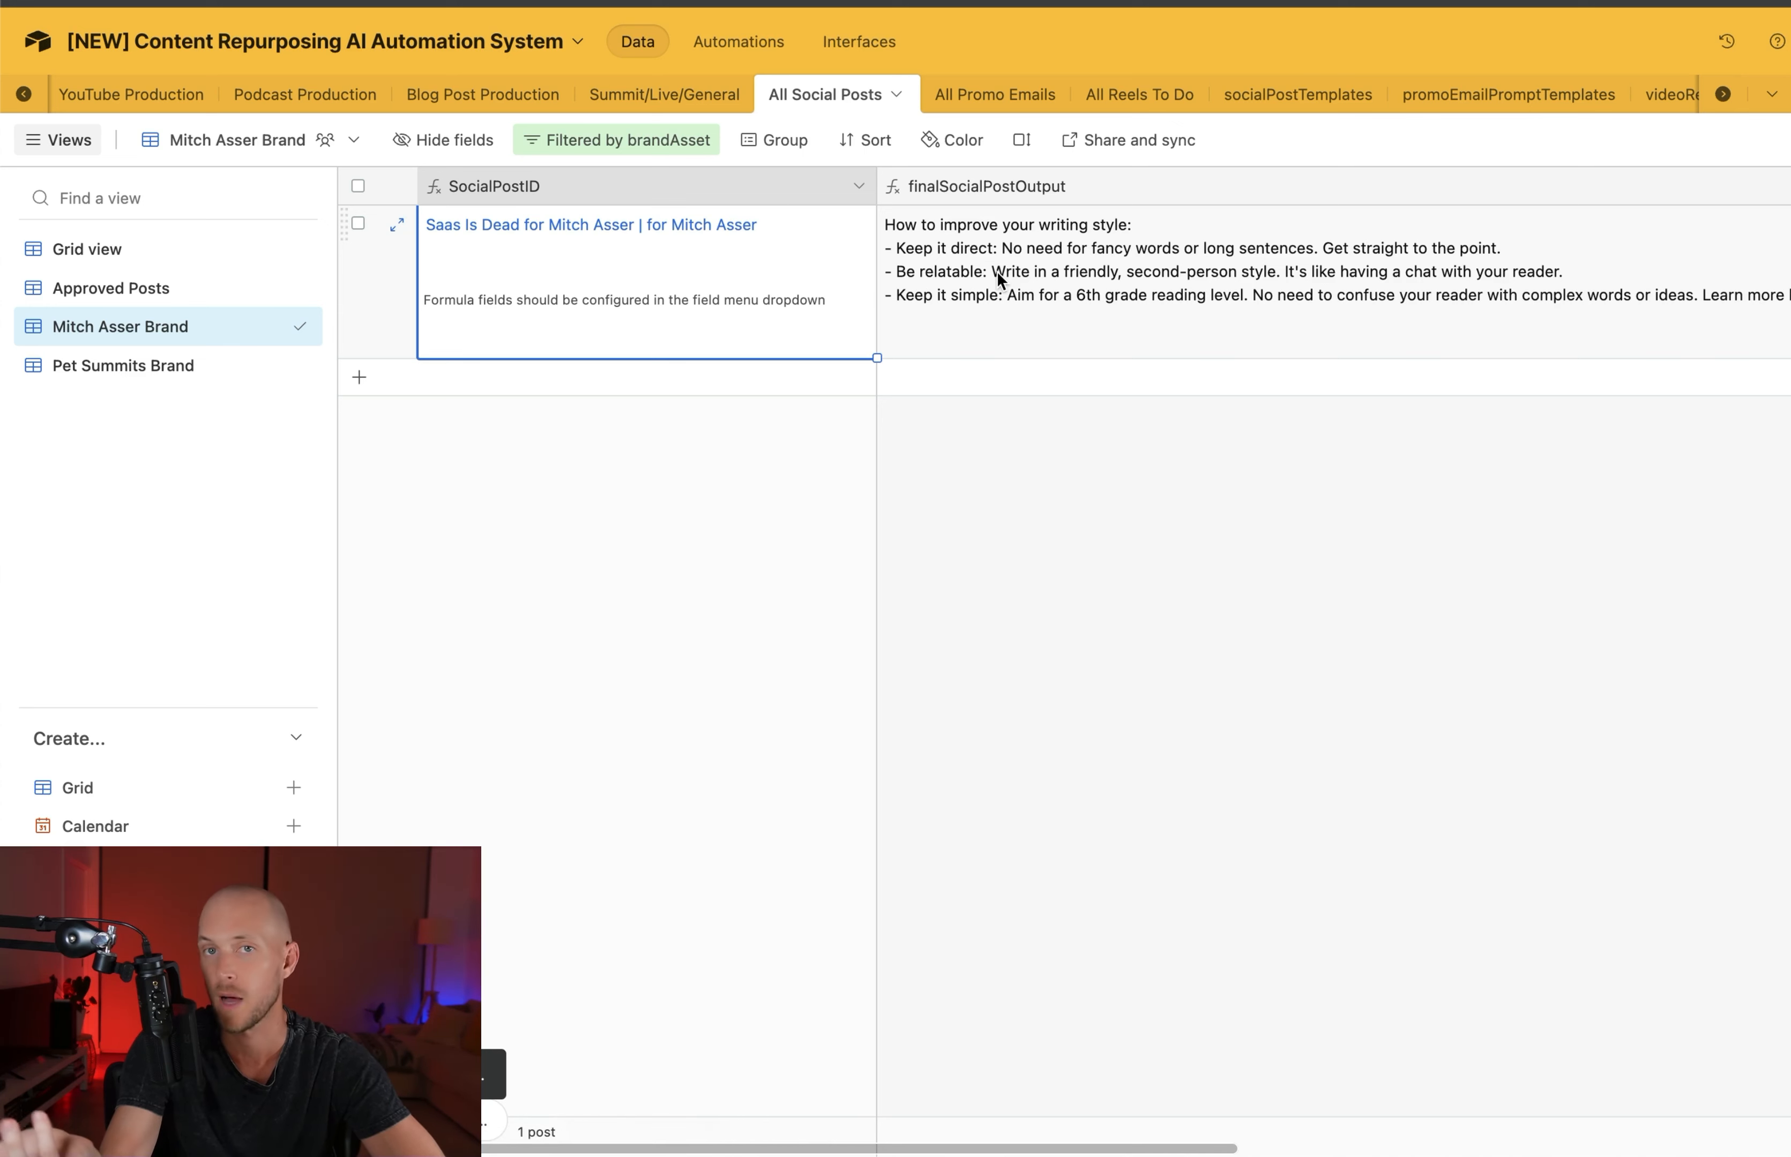
left_click(1033, 271)
scroll(1033, 272, "right", 1)
scroll(1034, 271, "left", 1)
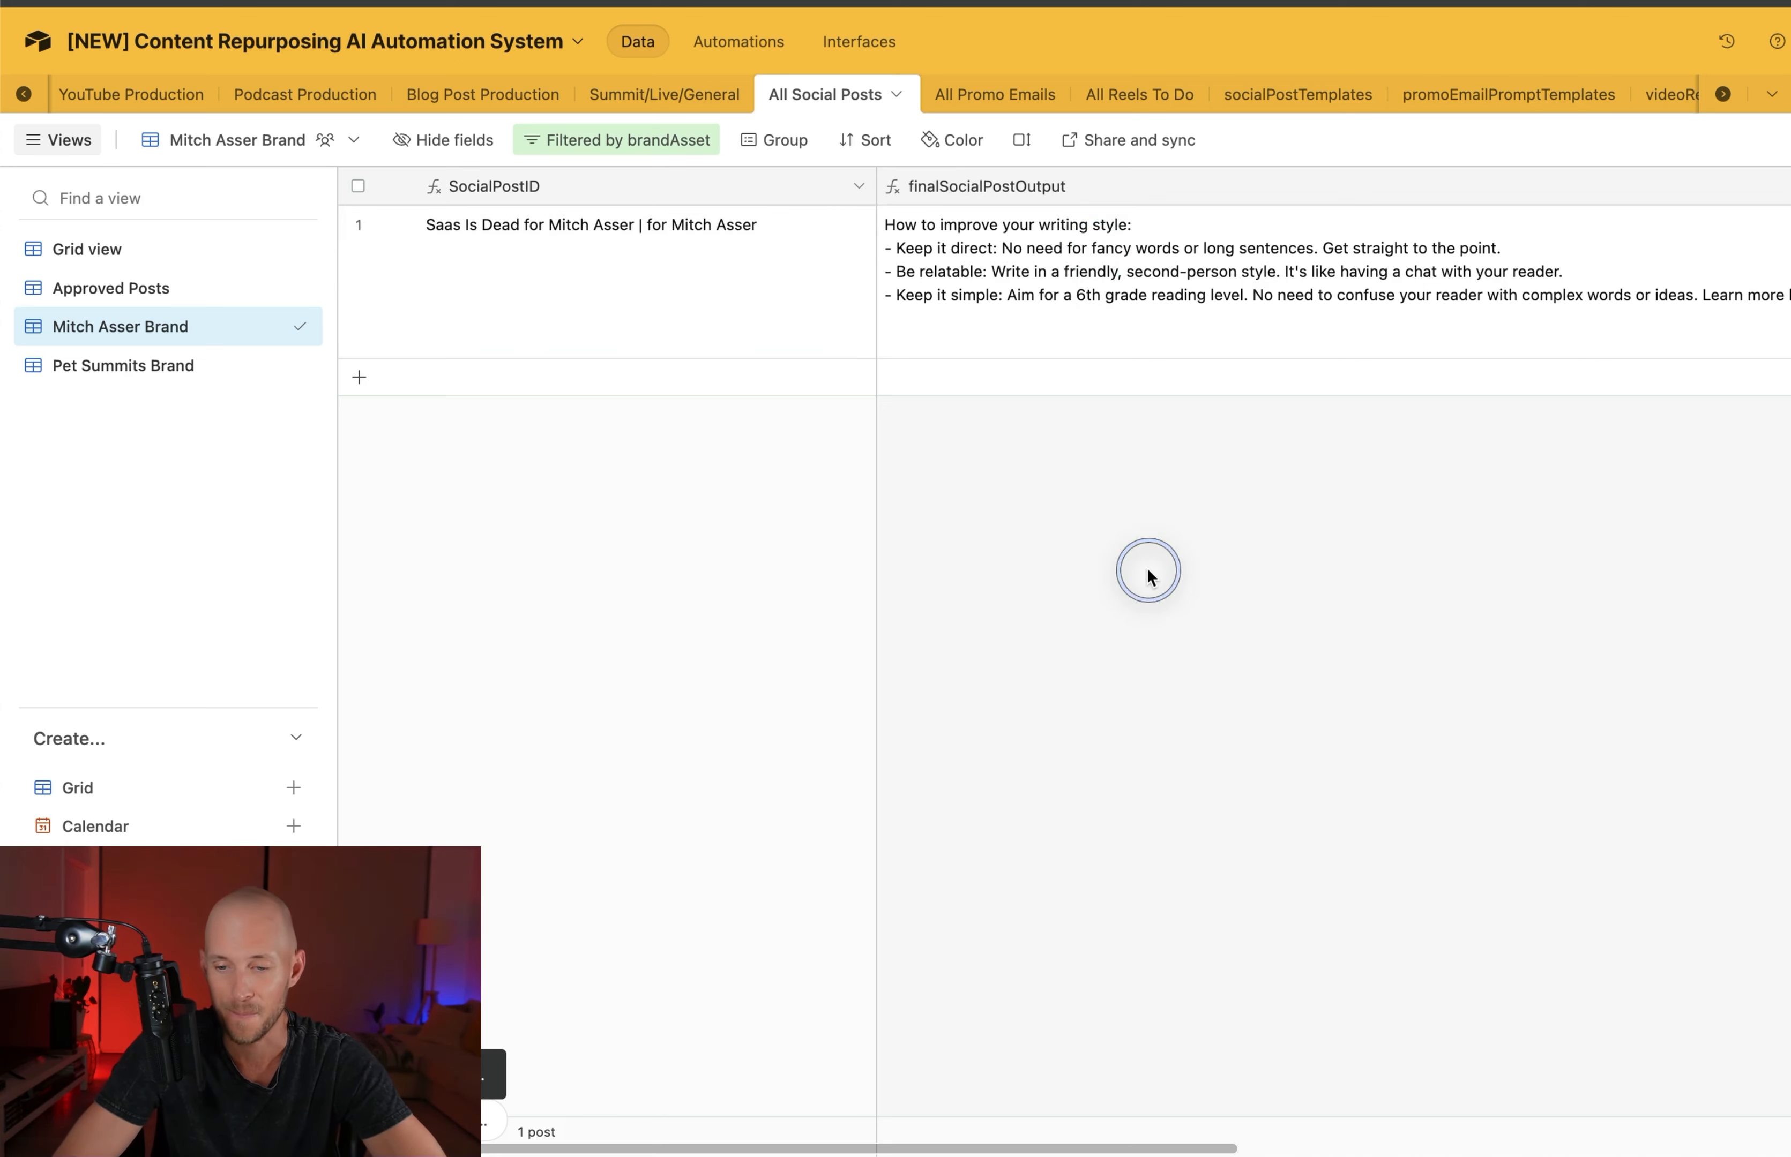
scroll(1175, 303, "right", 10)
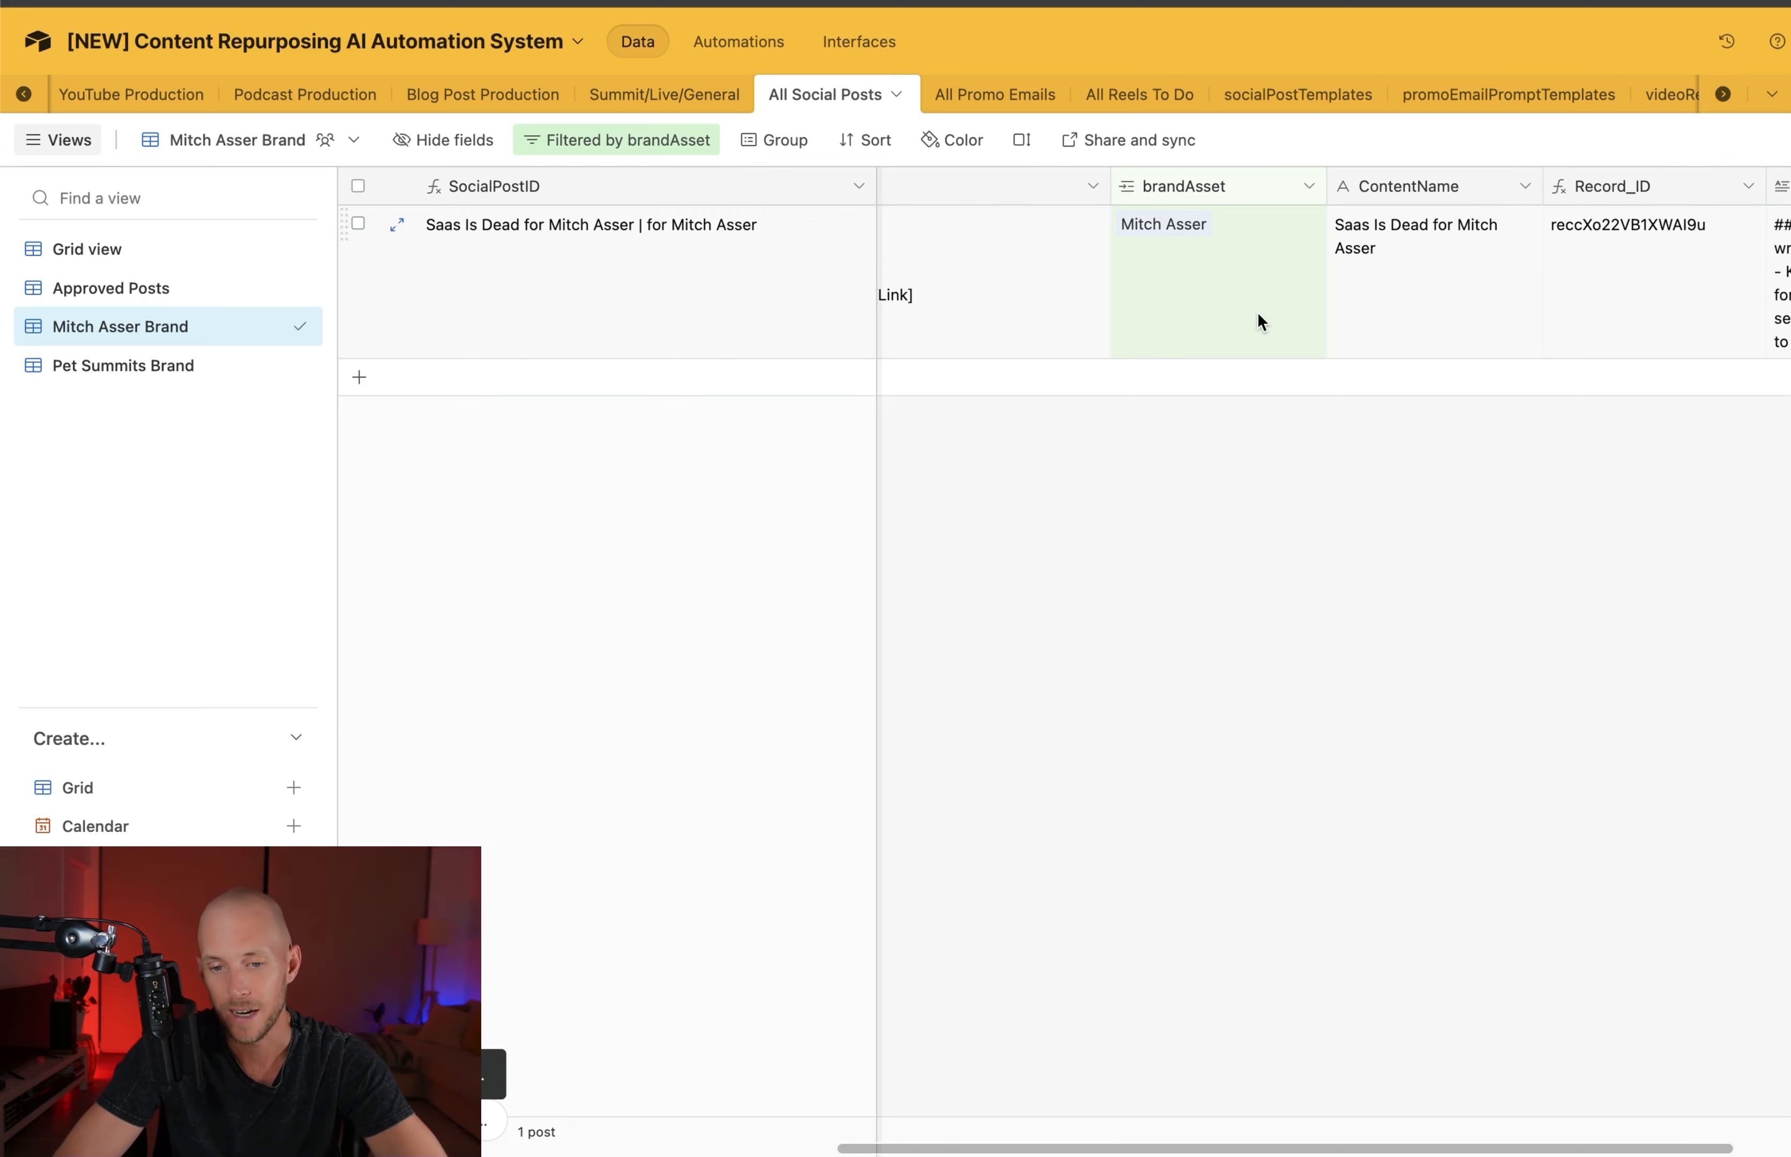
scroll(1278, 252, "right", 3)
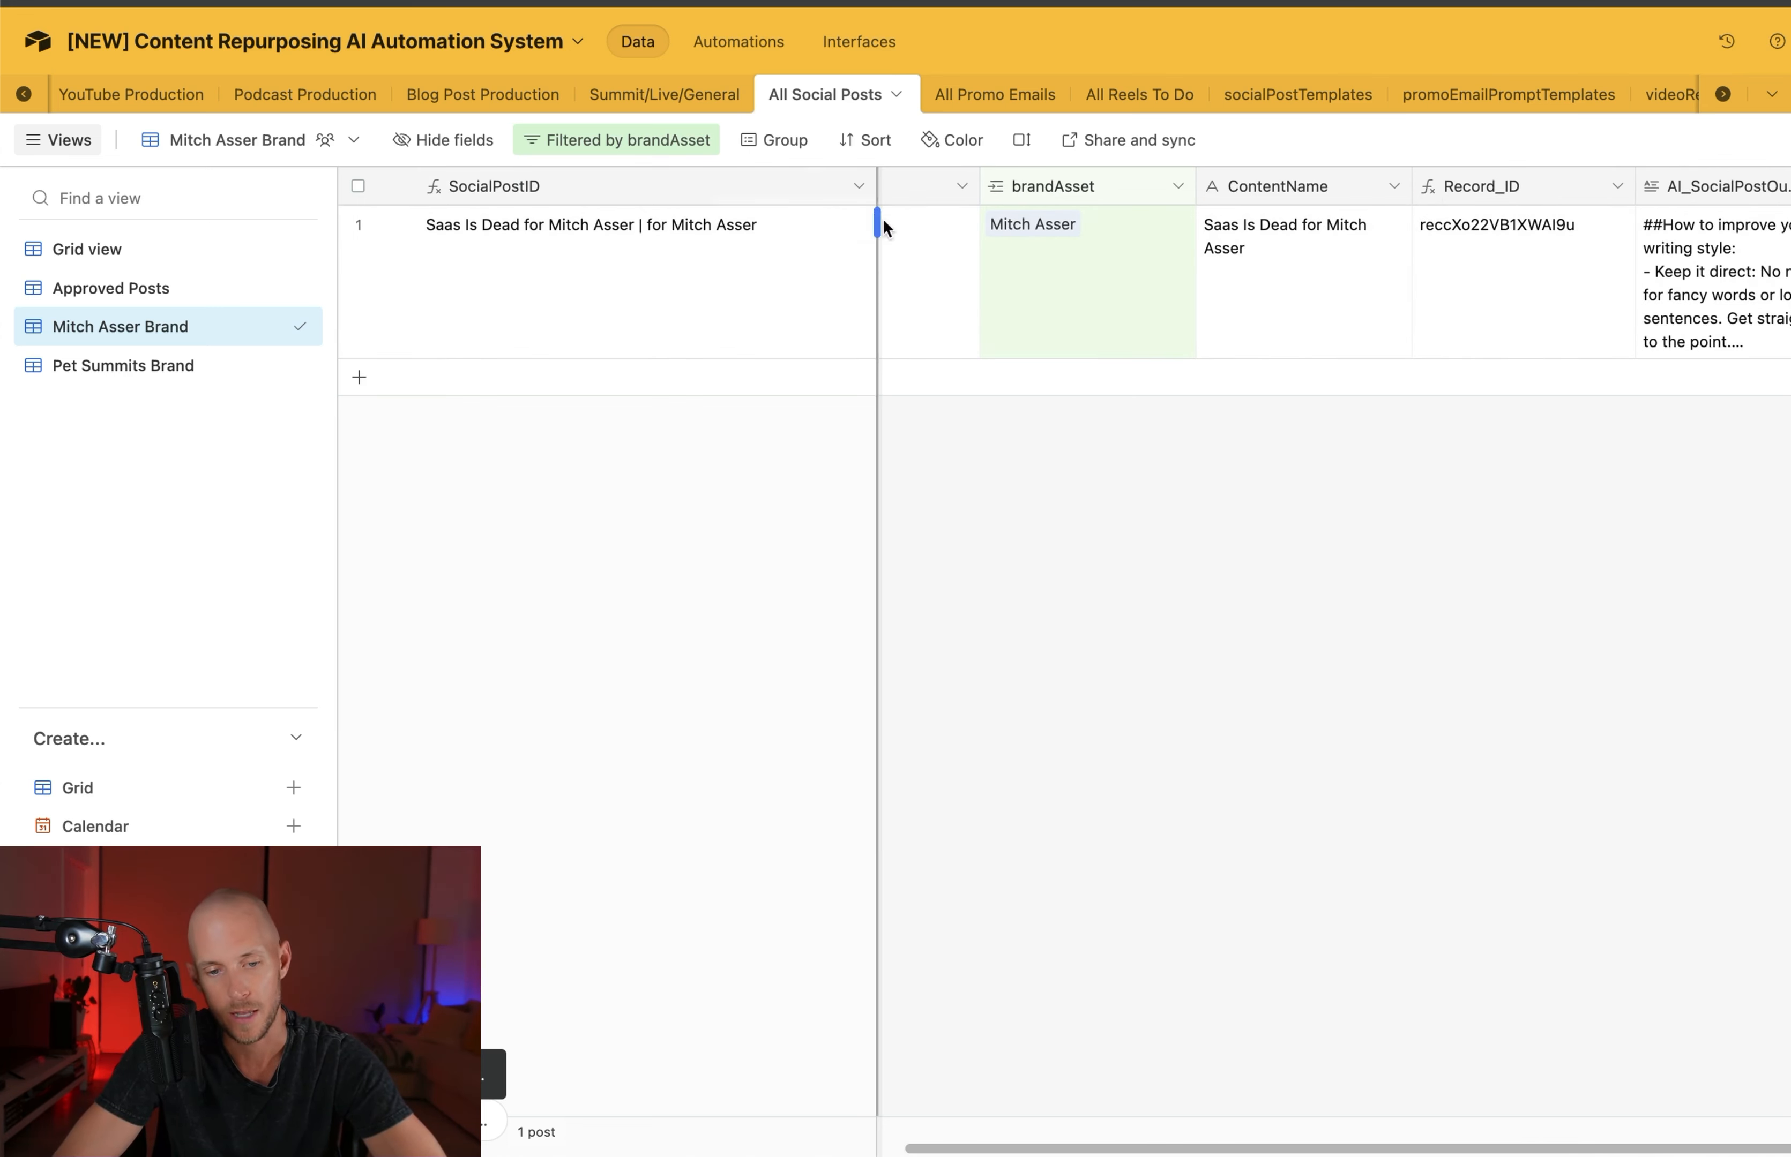
Narrow the SocialPostID column slightly and inspect the generated post's ContentName and Record_ID fields
left_click_drag(875, 186, 803, 186)
left_click(1226, 299)
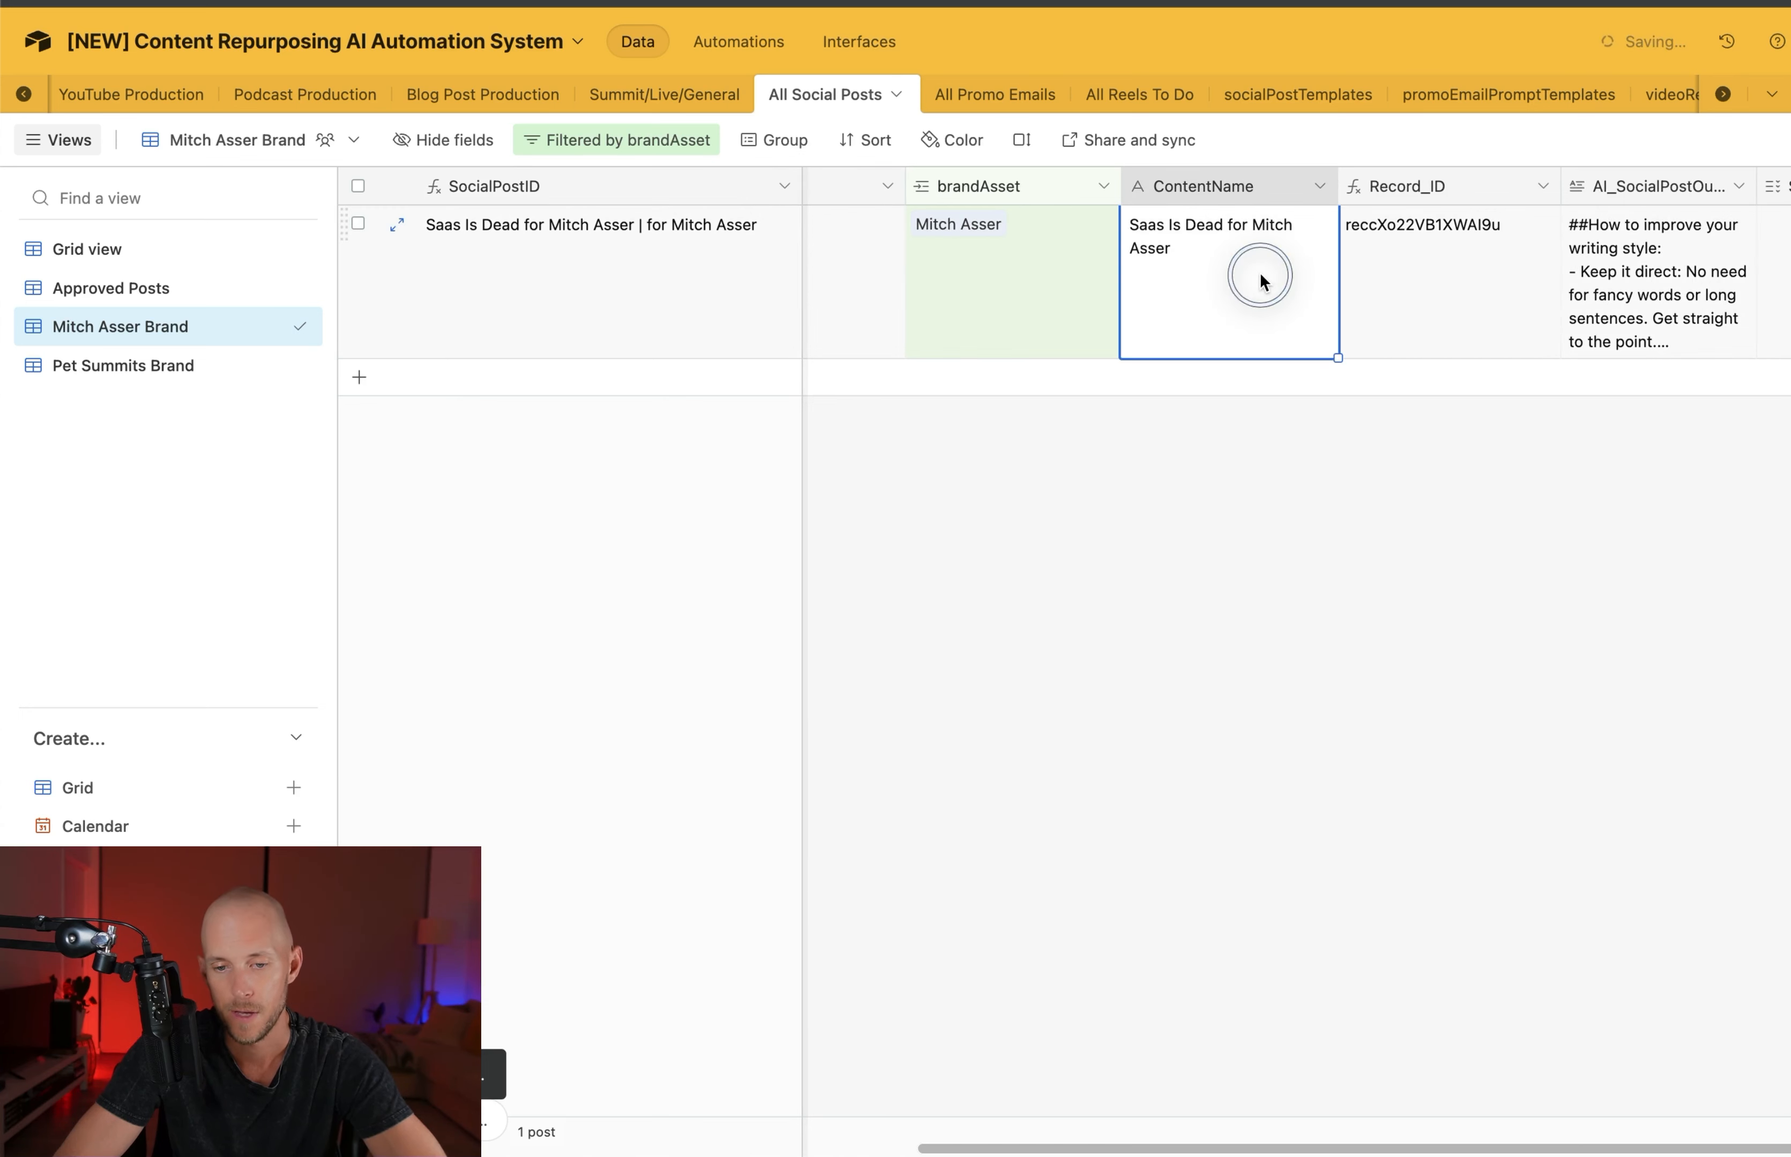
scroll(1262, 249, "right", 4)
left_click(1197, 196)
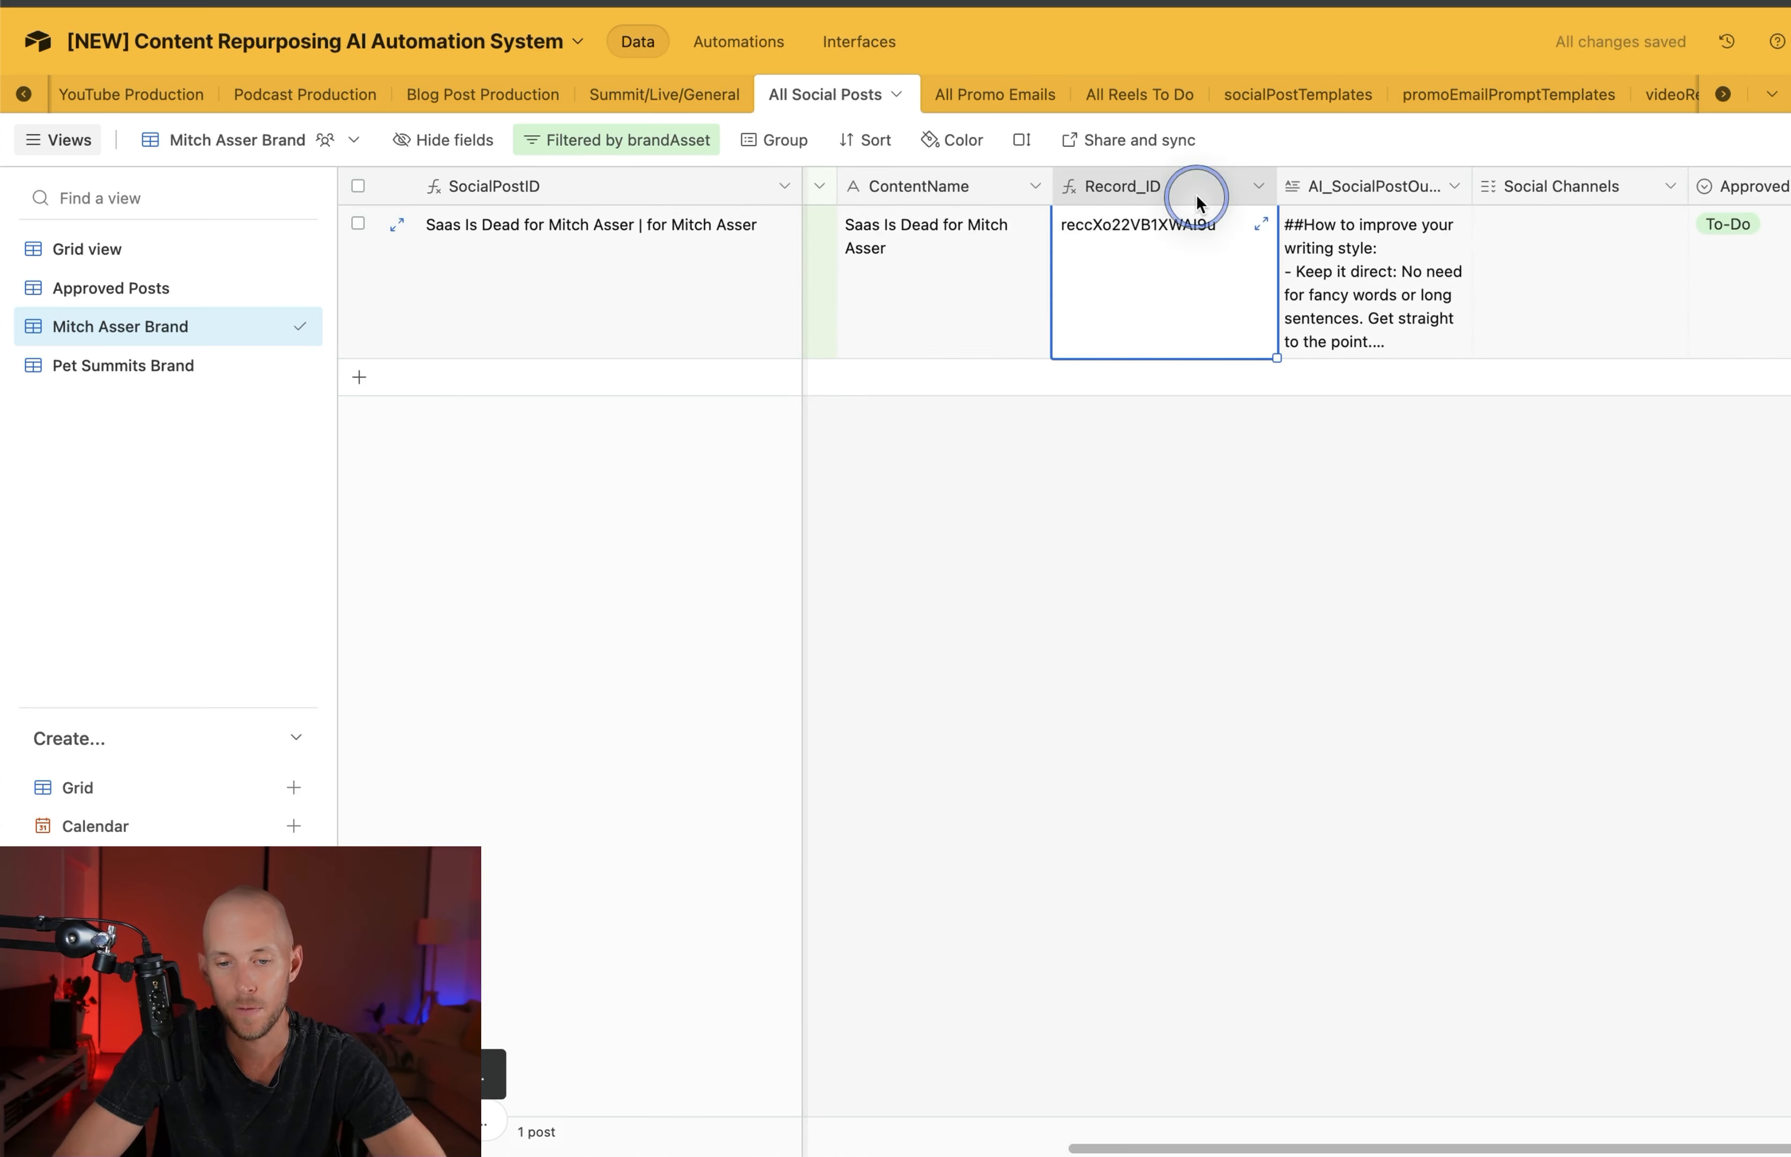
scroll(1286, 234, "right", 3)
right_click(988, 183)
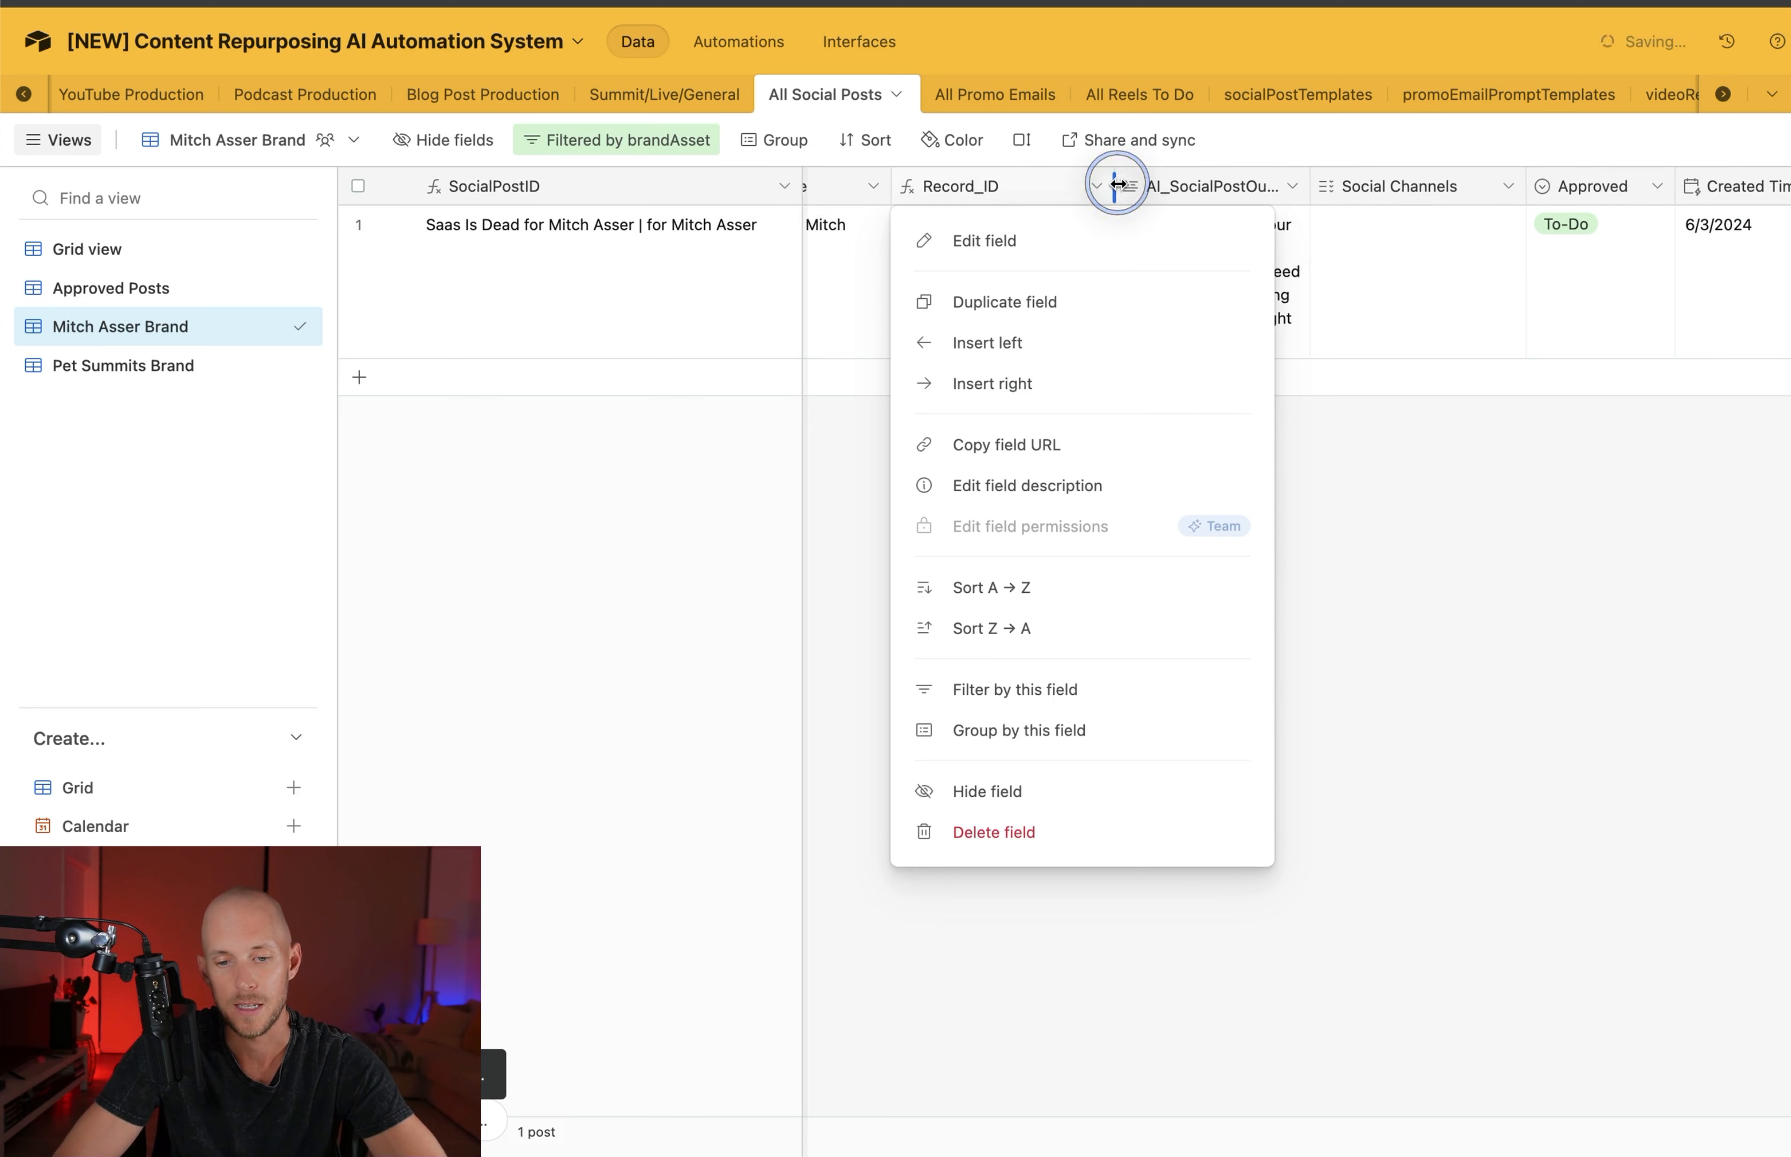
left_click(1480, 748)
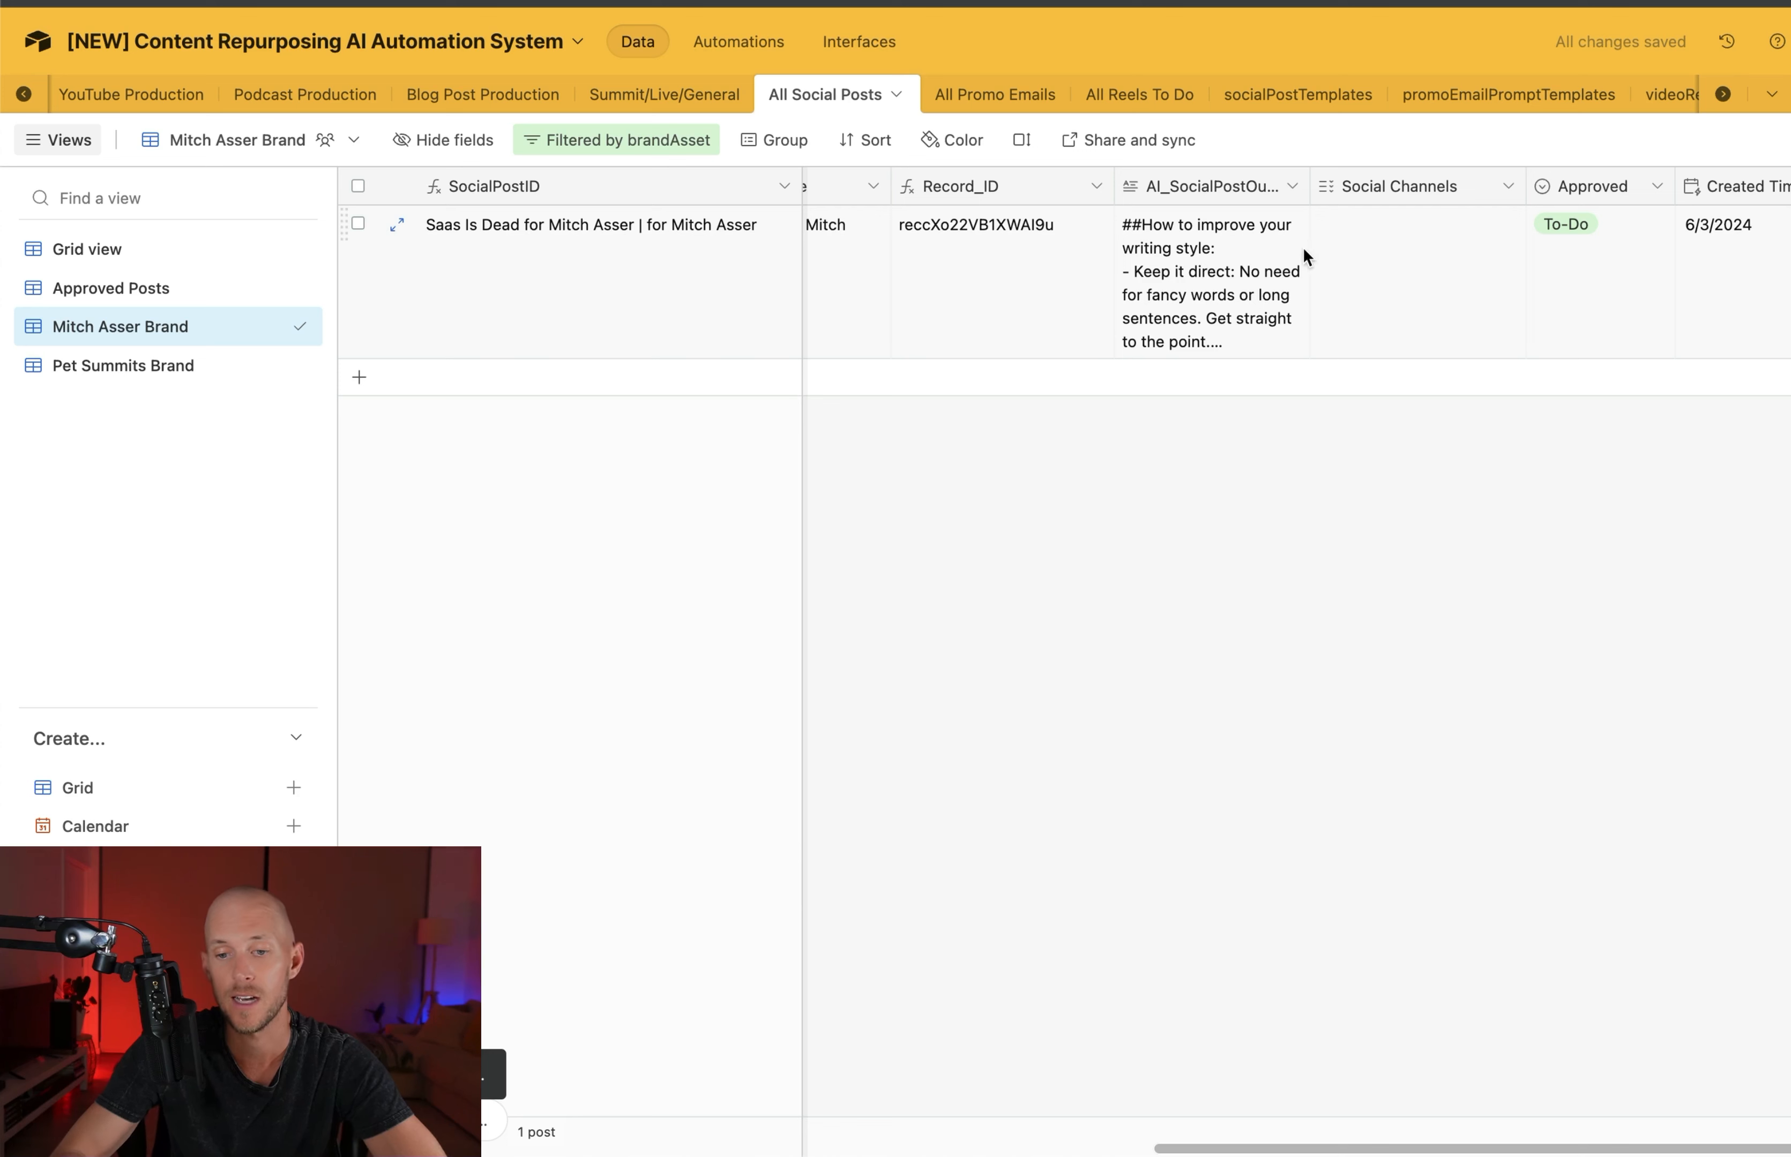
Assign the X Post, Instagram Reels and TikTok Post social channels to the generated post
left_click(1389, 227)
left_click(1330, 224)
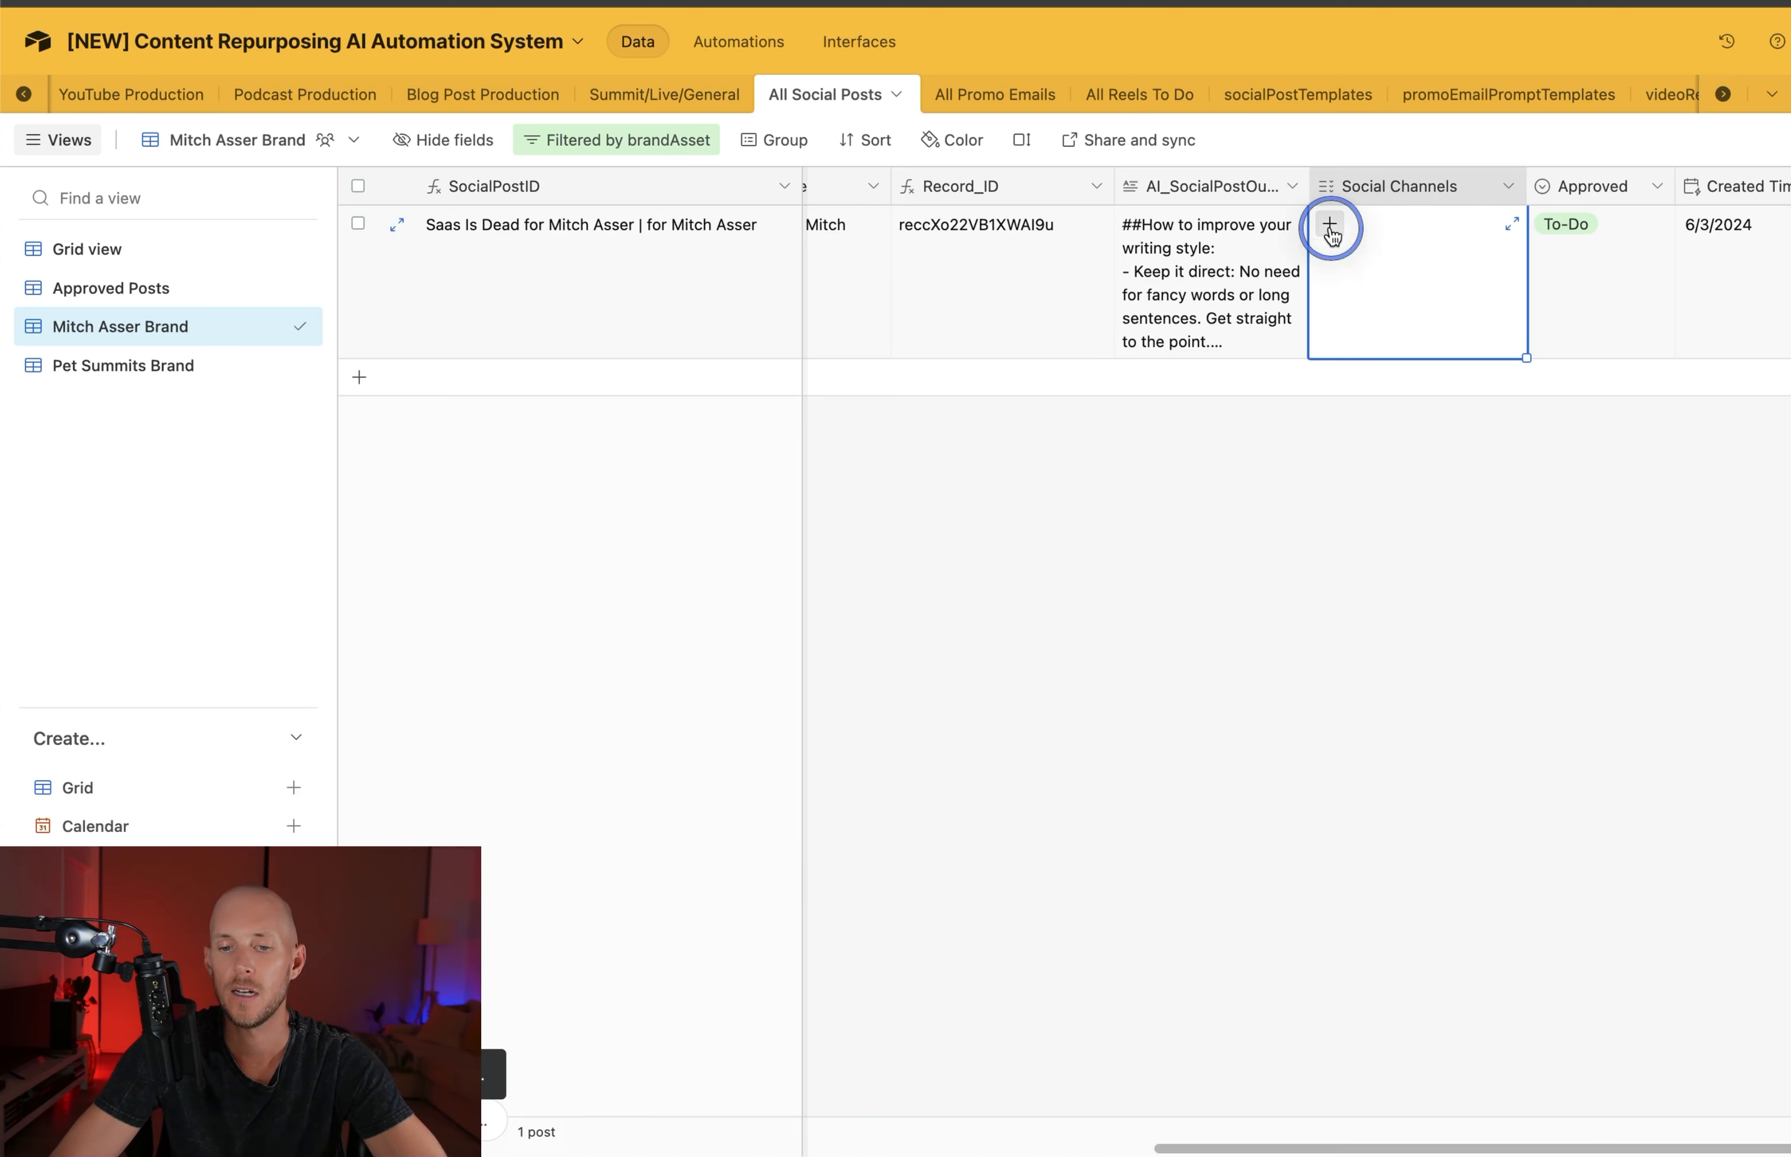
left_click(1347, 301)
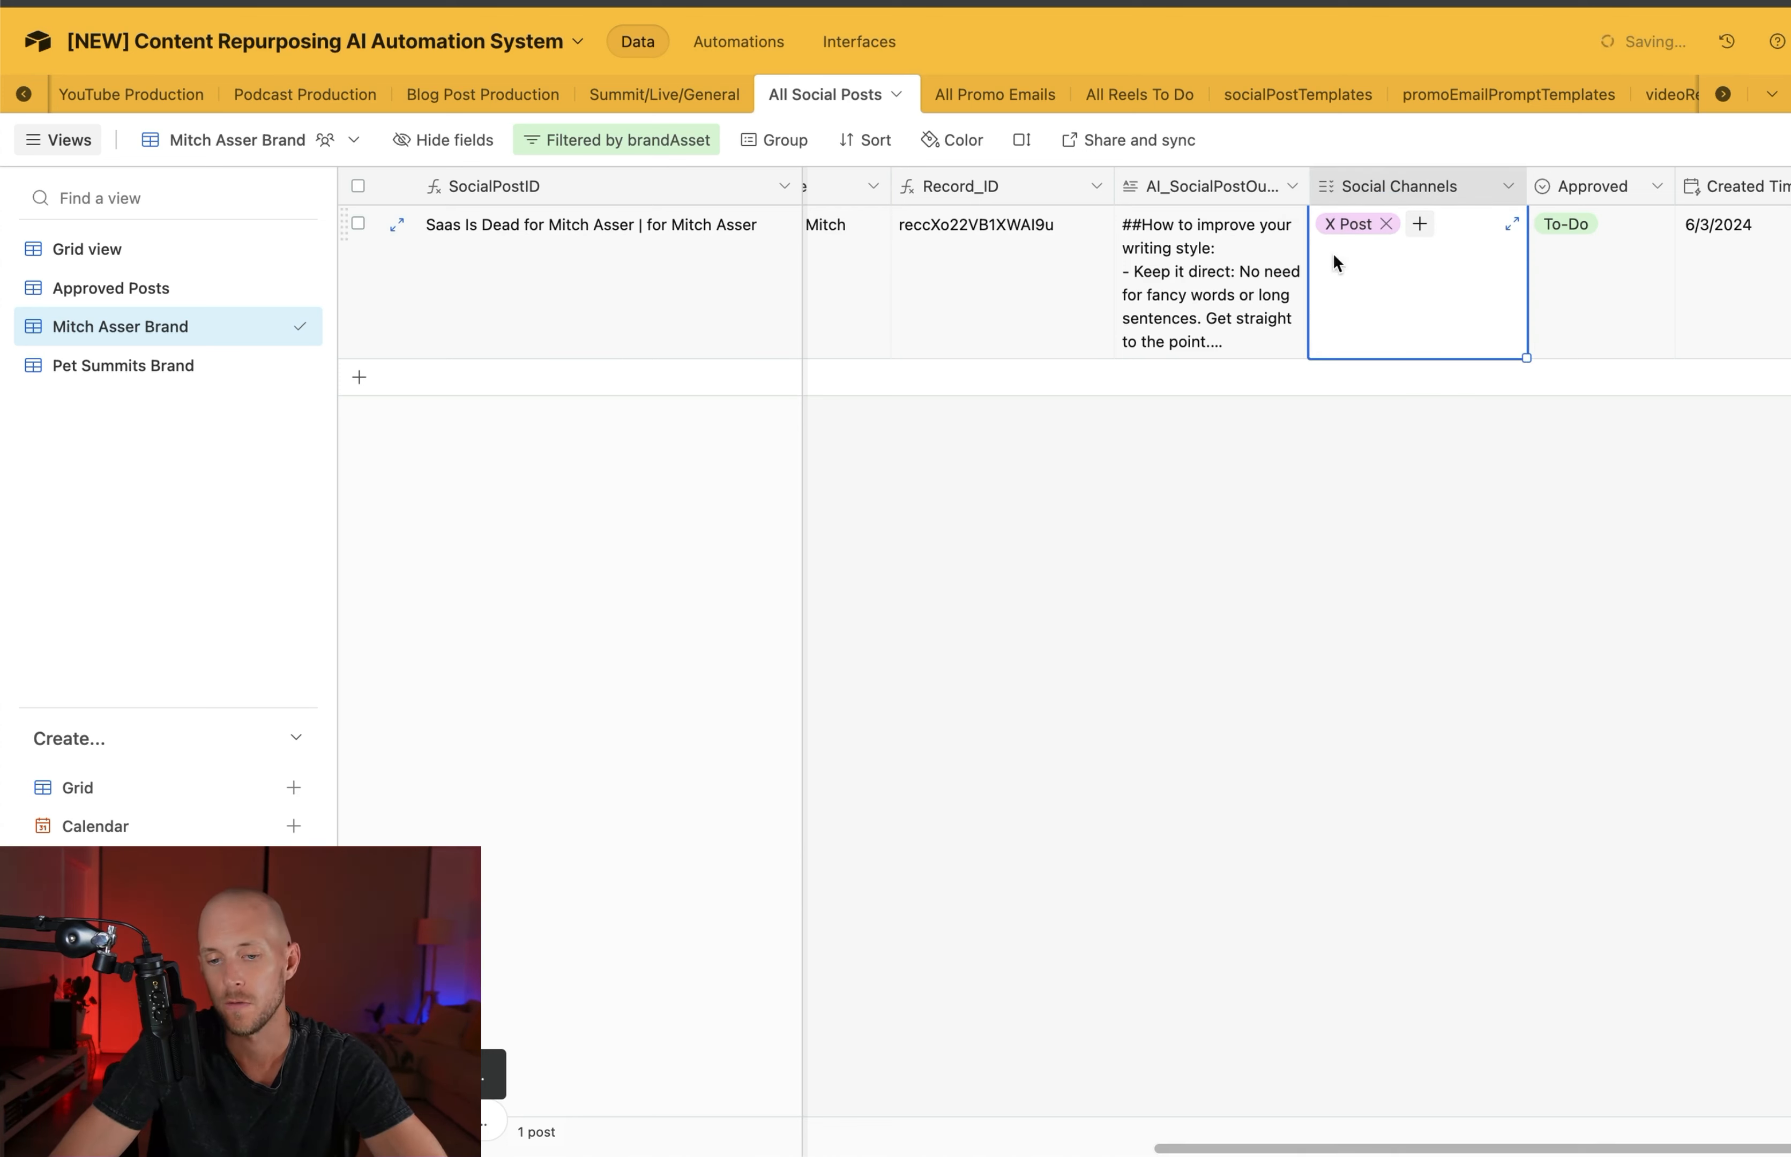
left_click(1420, 223)
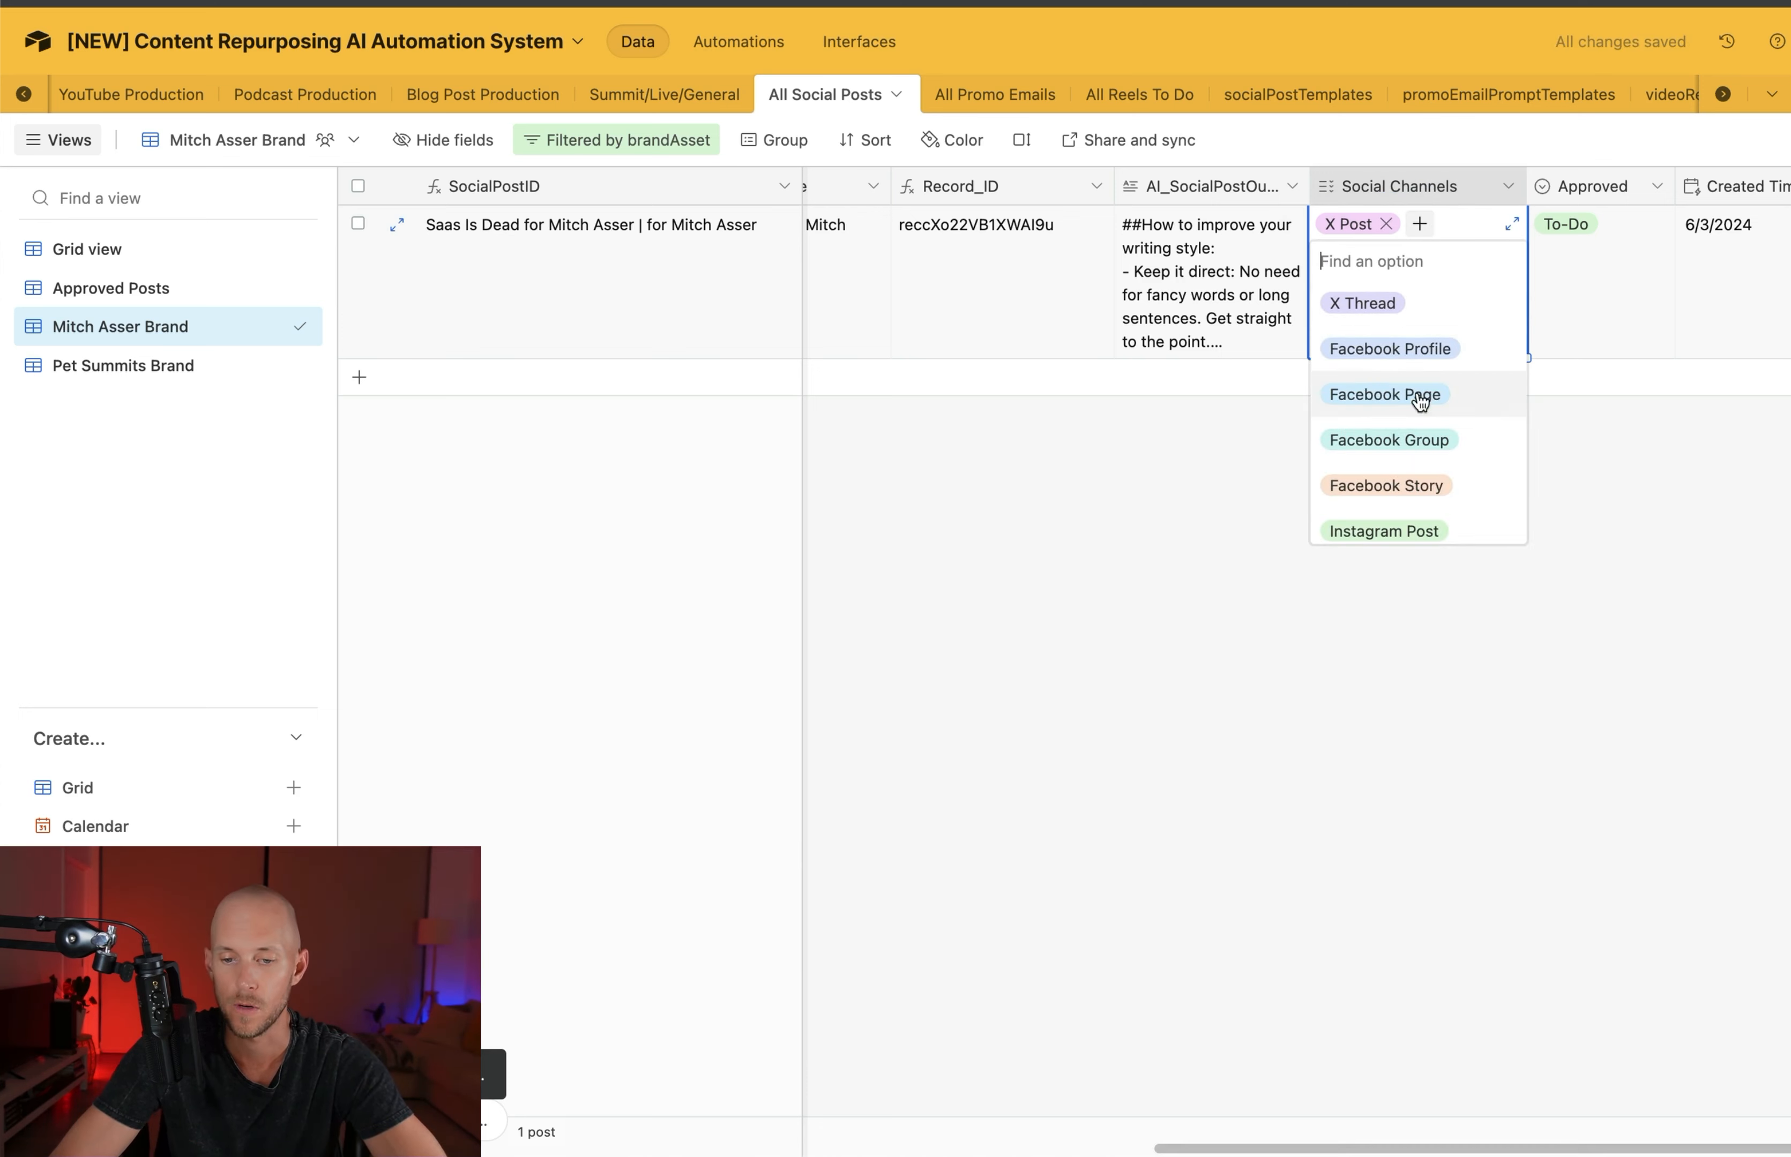
scroll(1389, 426, "down", 3)
left_click(1389, 410)
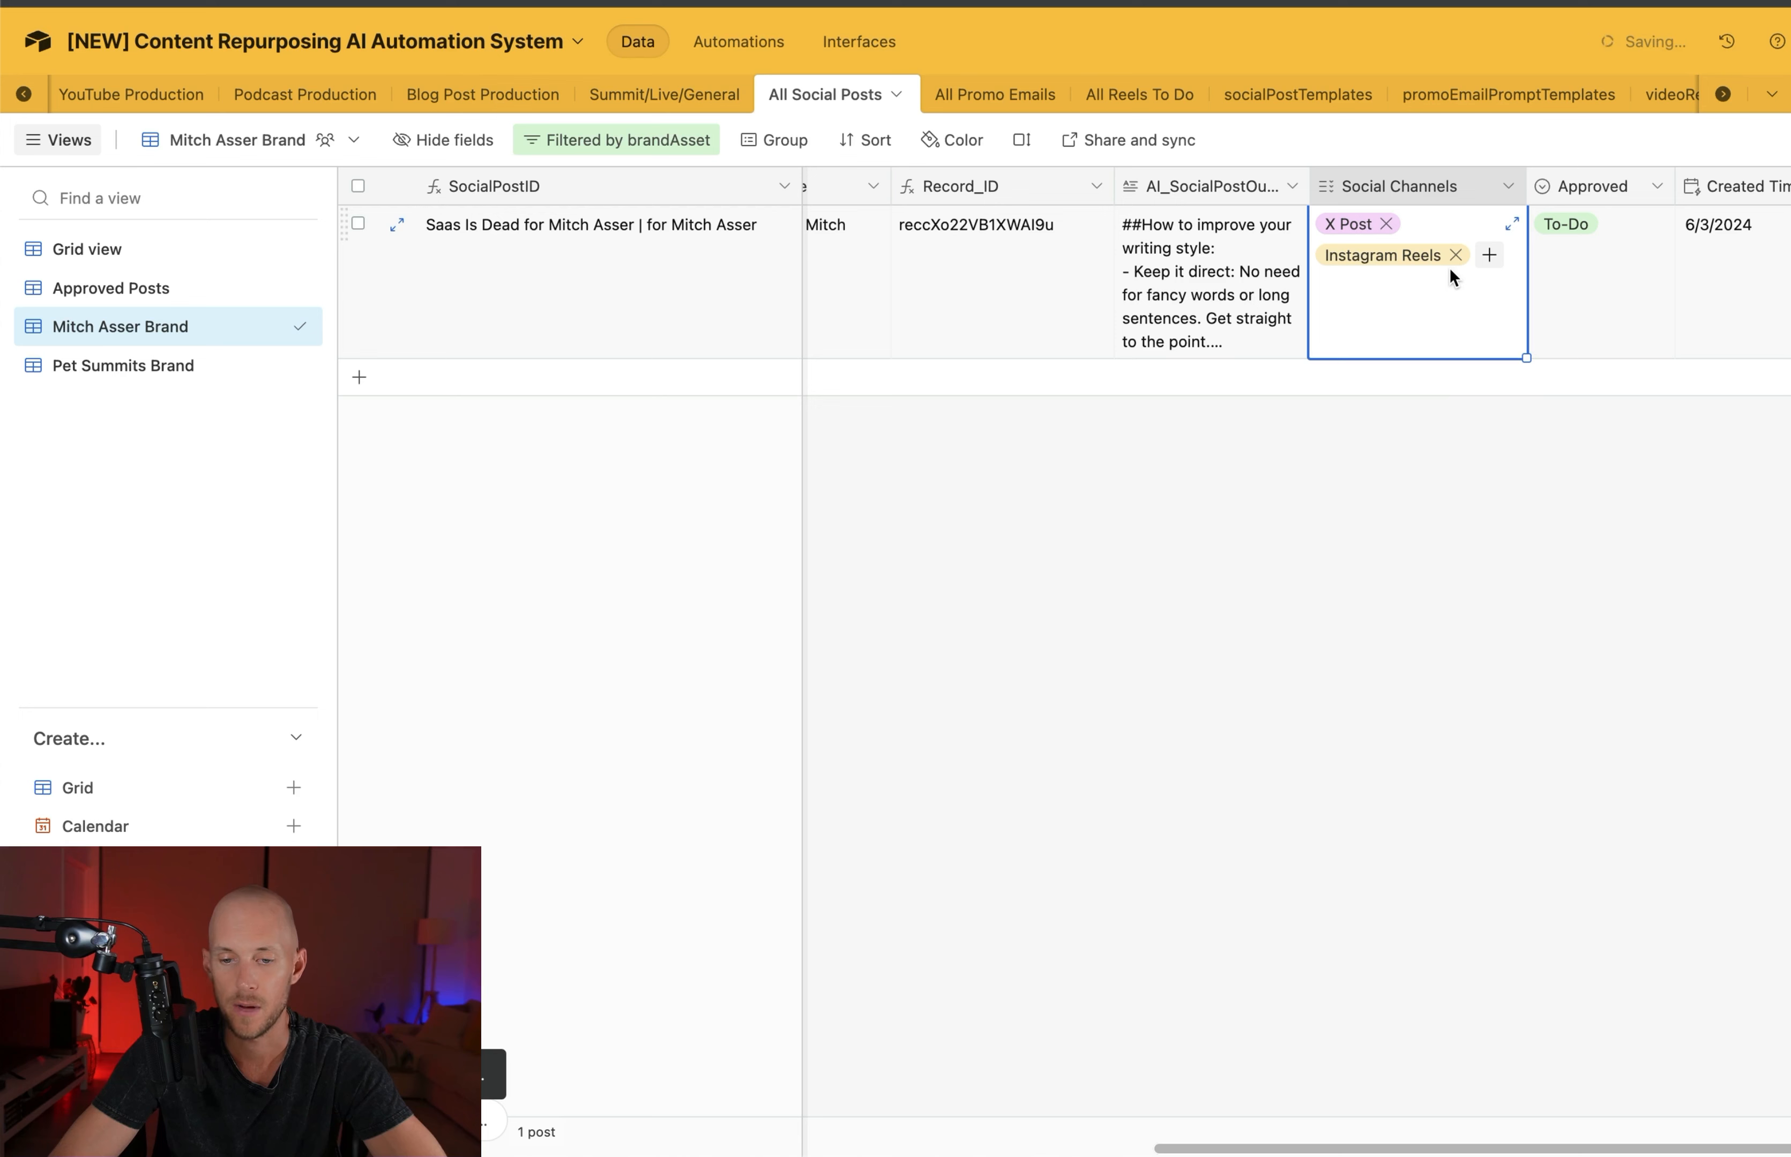
left_click(1489, 254)
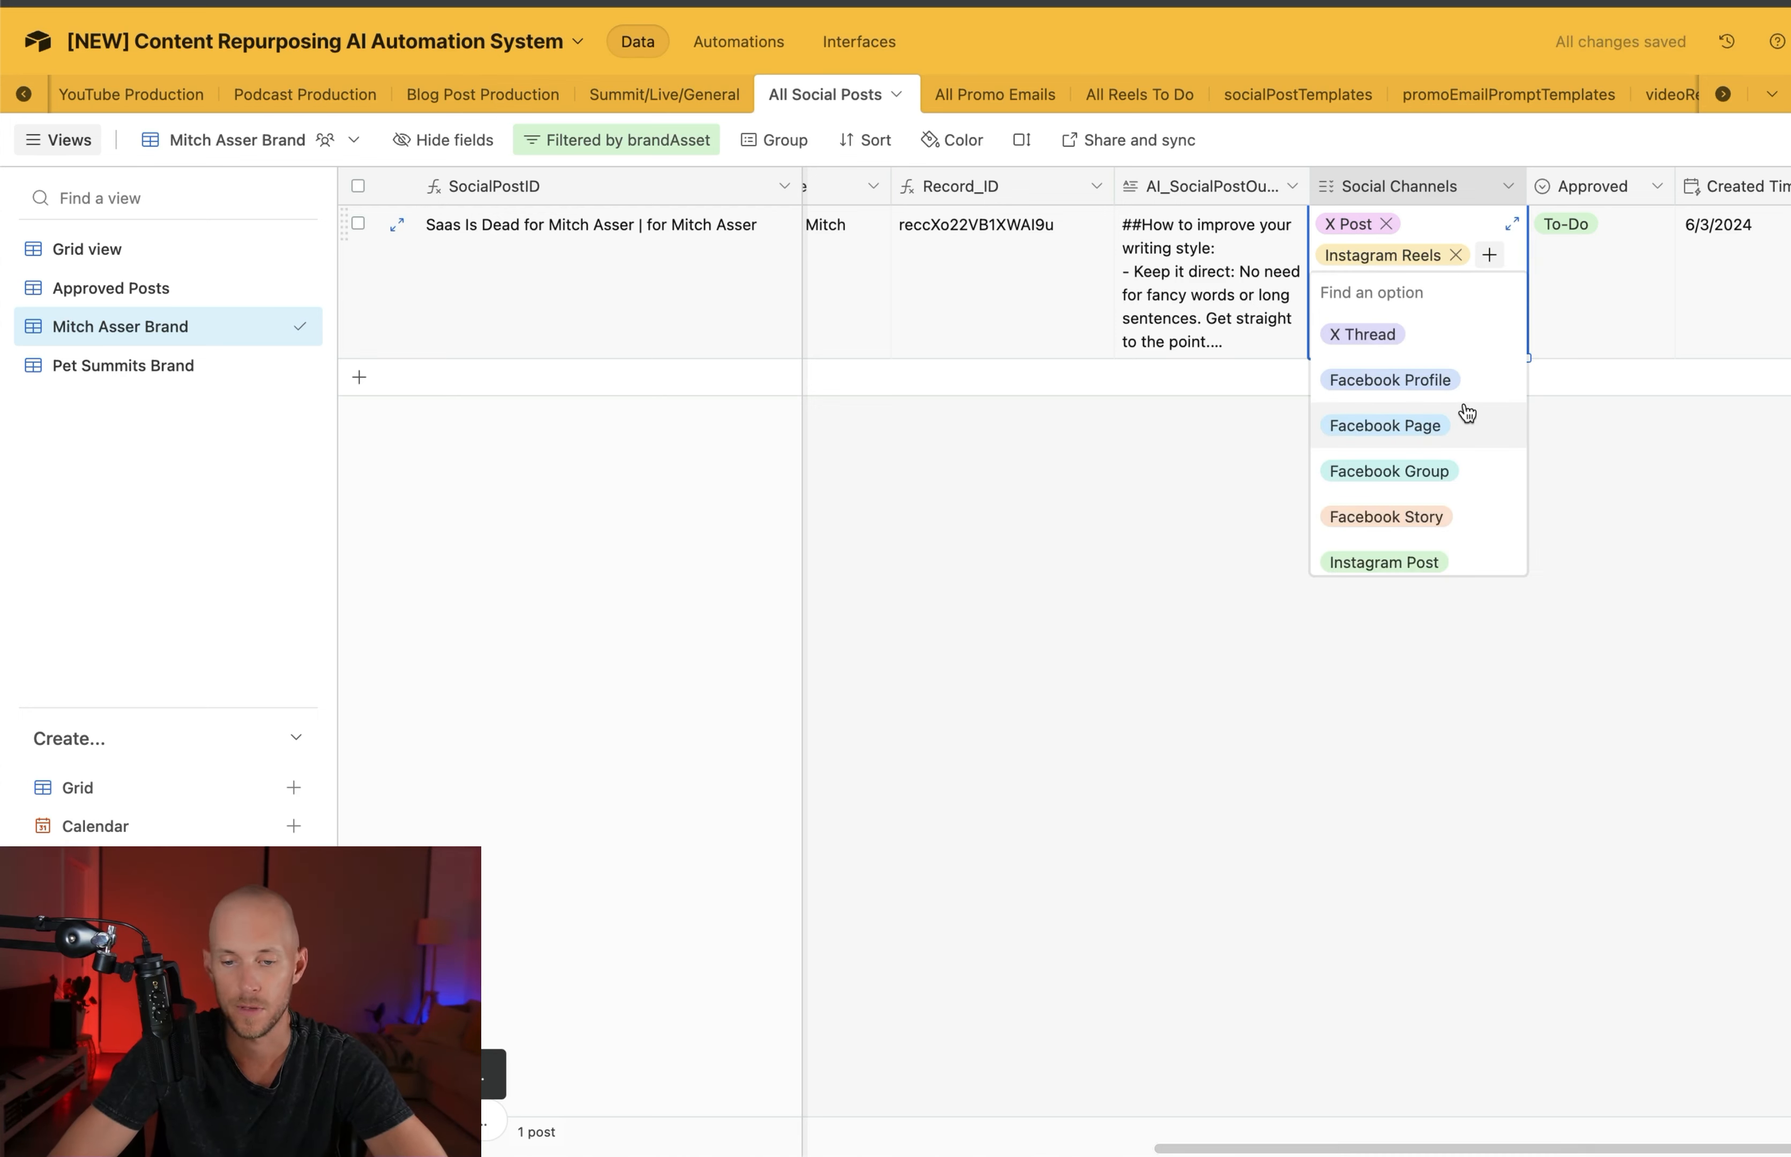
scroll(1467, 413, "down", 4)
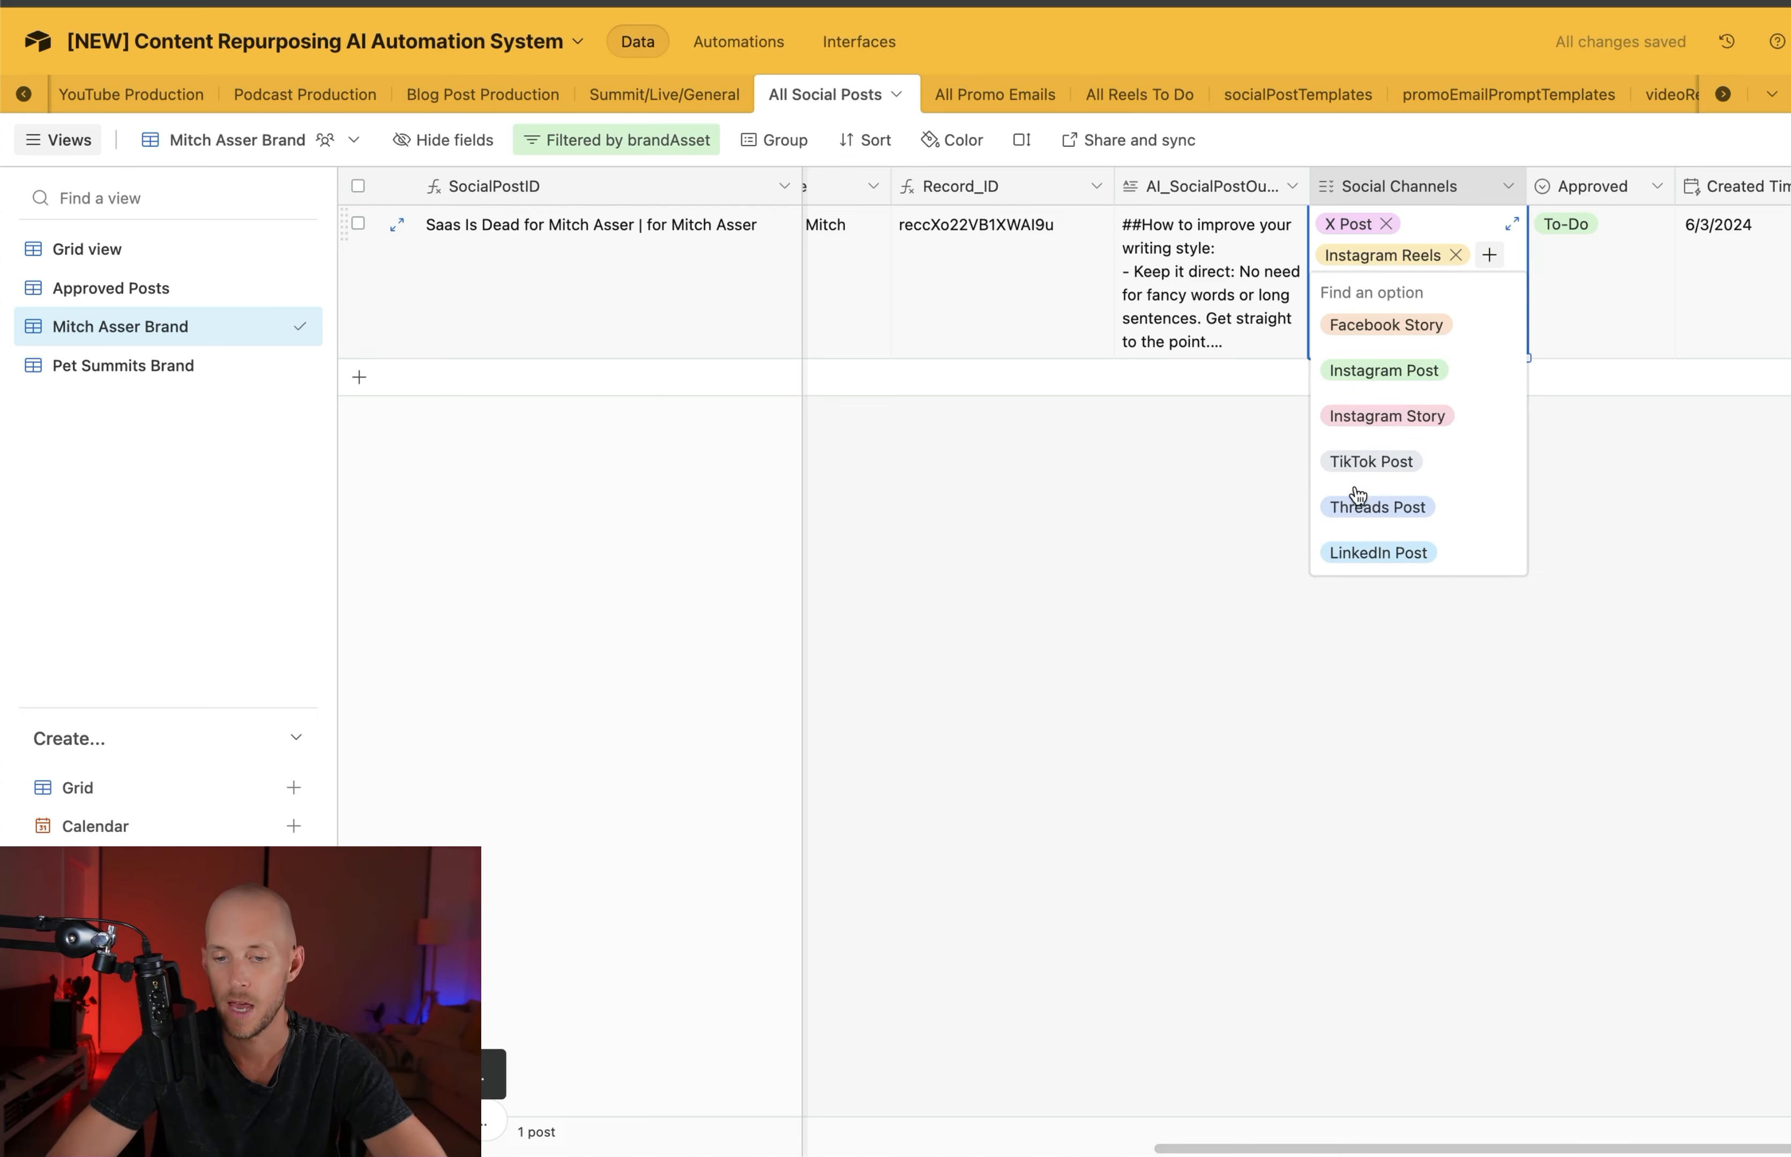
left_click(1368, 463)
left_click(1420, 579)
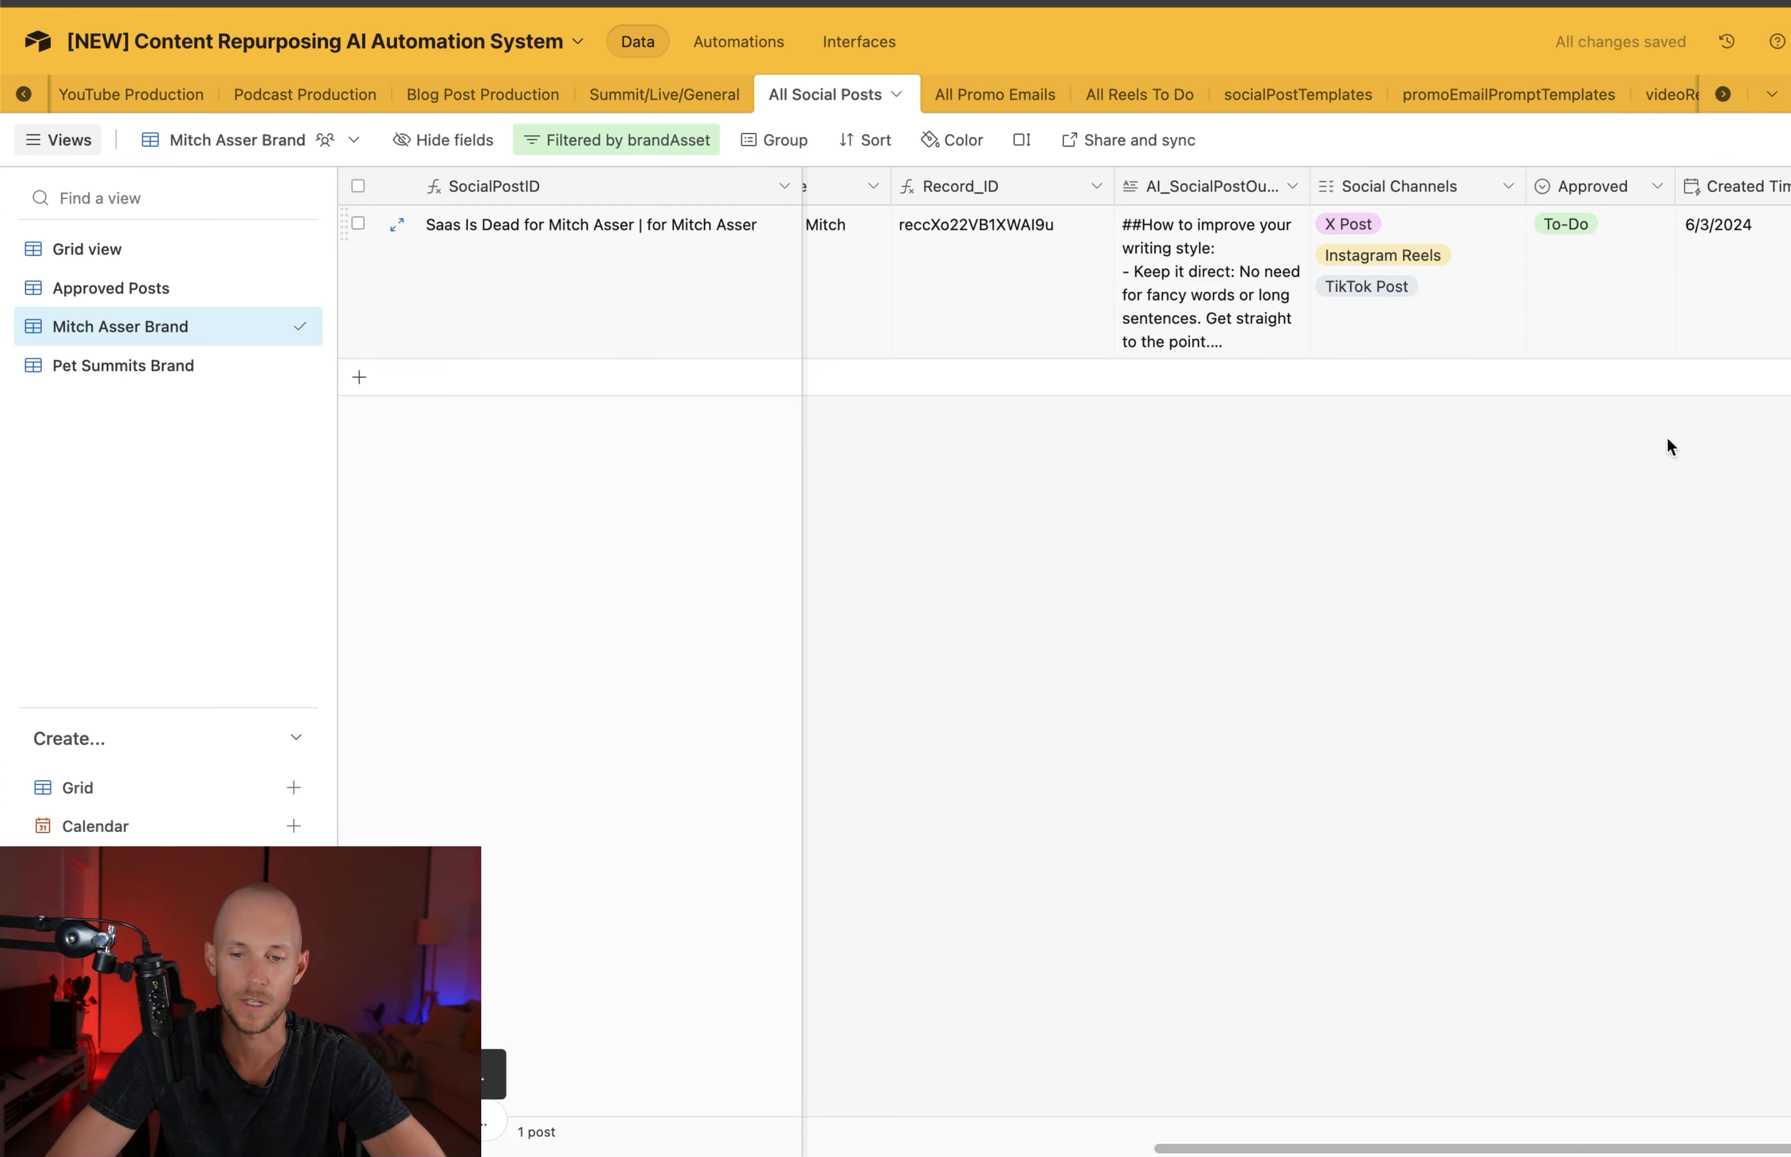
Set the generated social post's Approved field to Yes
left_click(1584, 236)
left_click(1652, 285)
left_click(1573, 350)
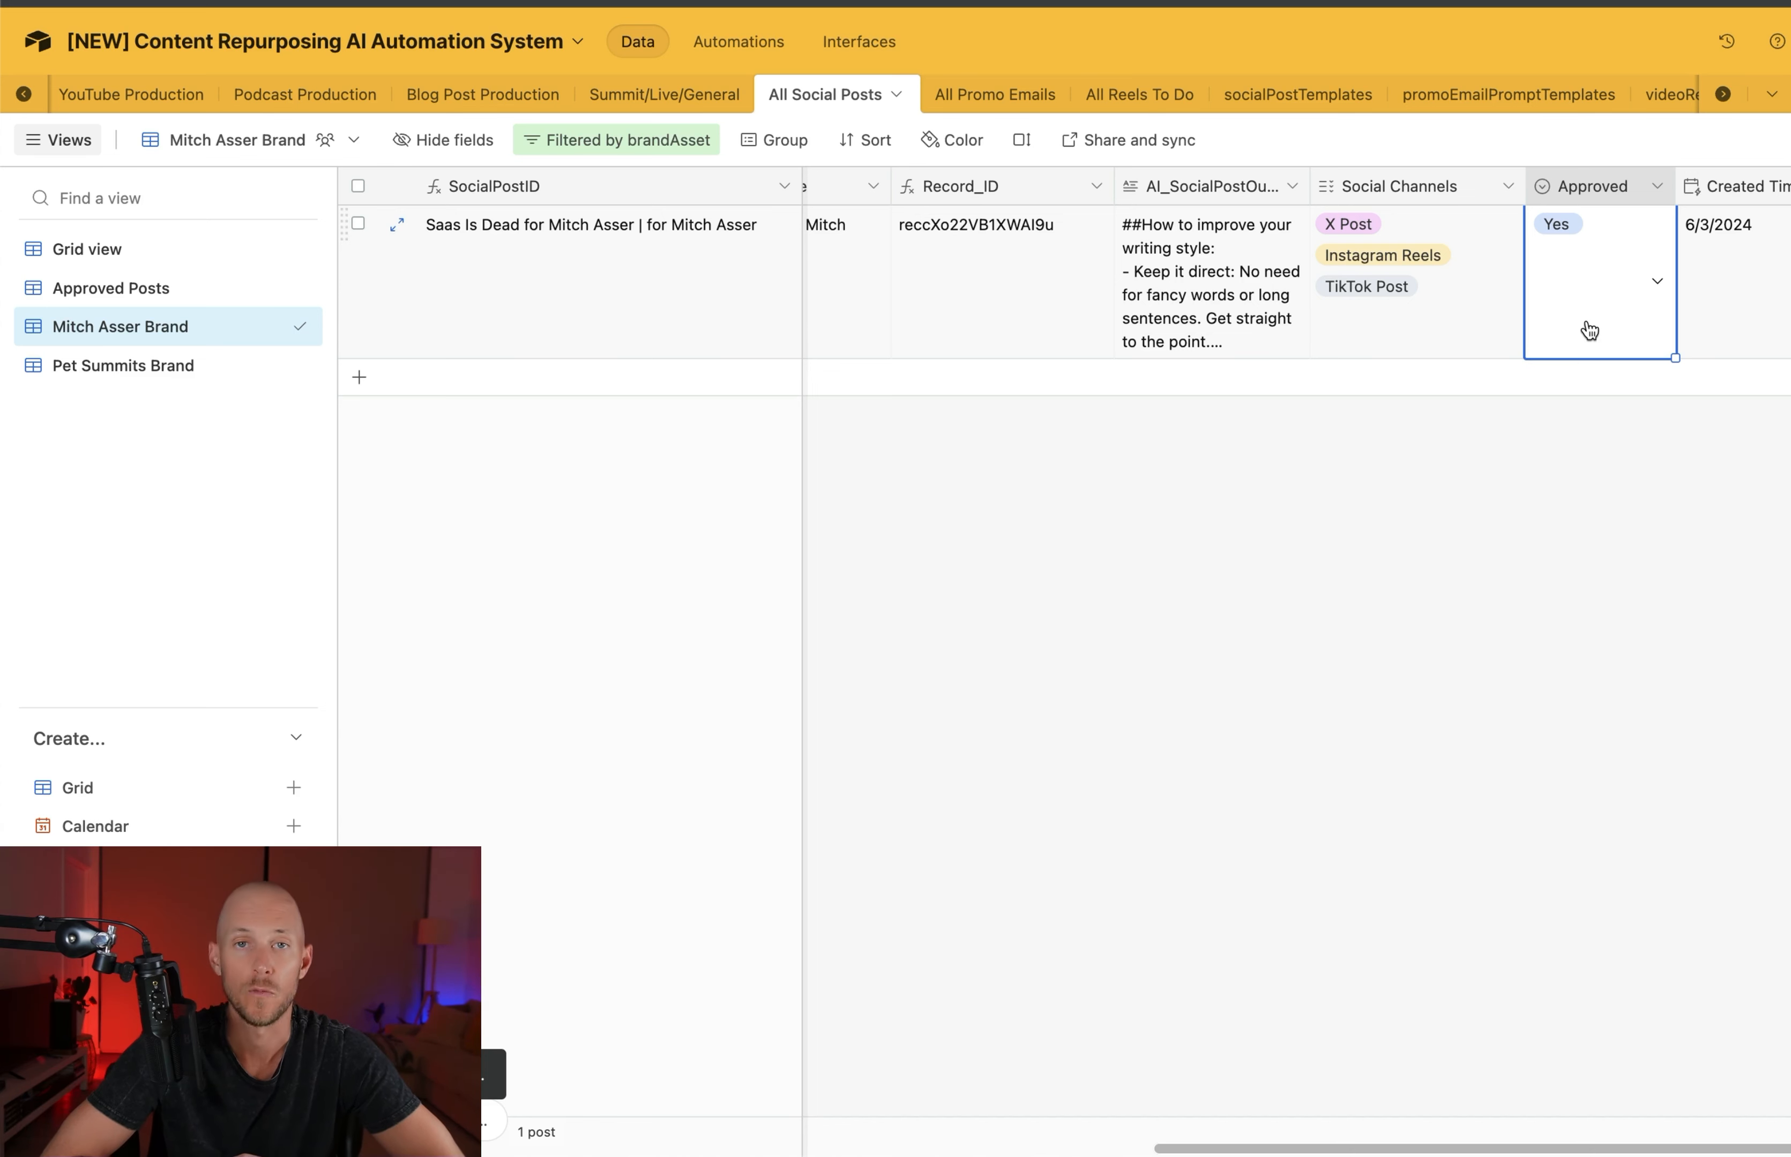
left_click(1342, 339)
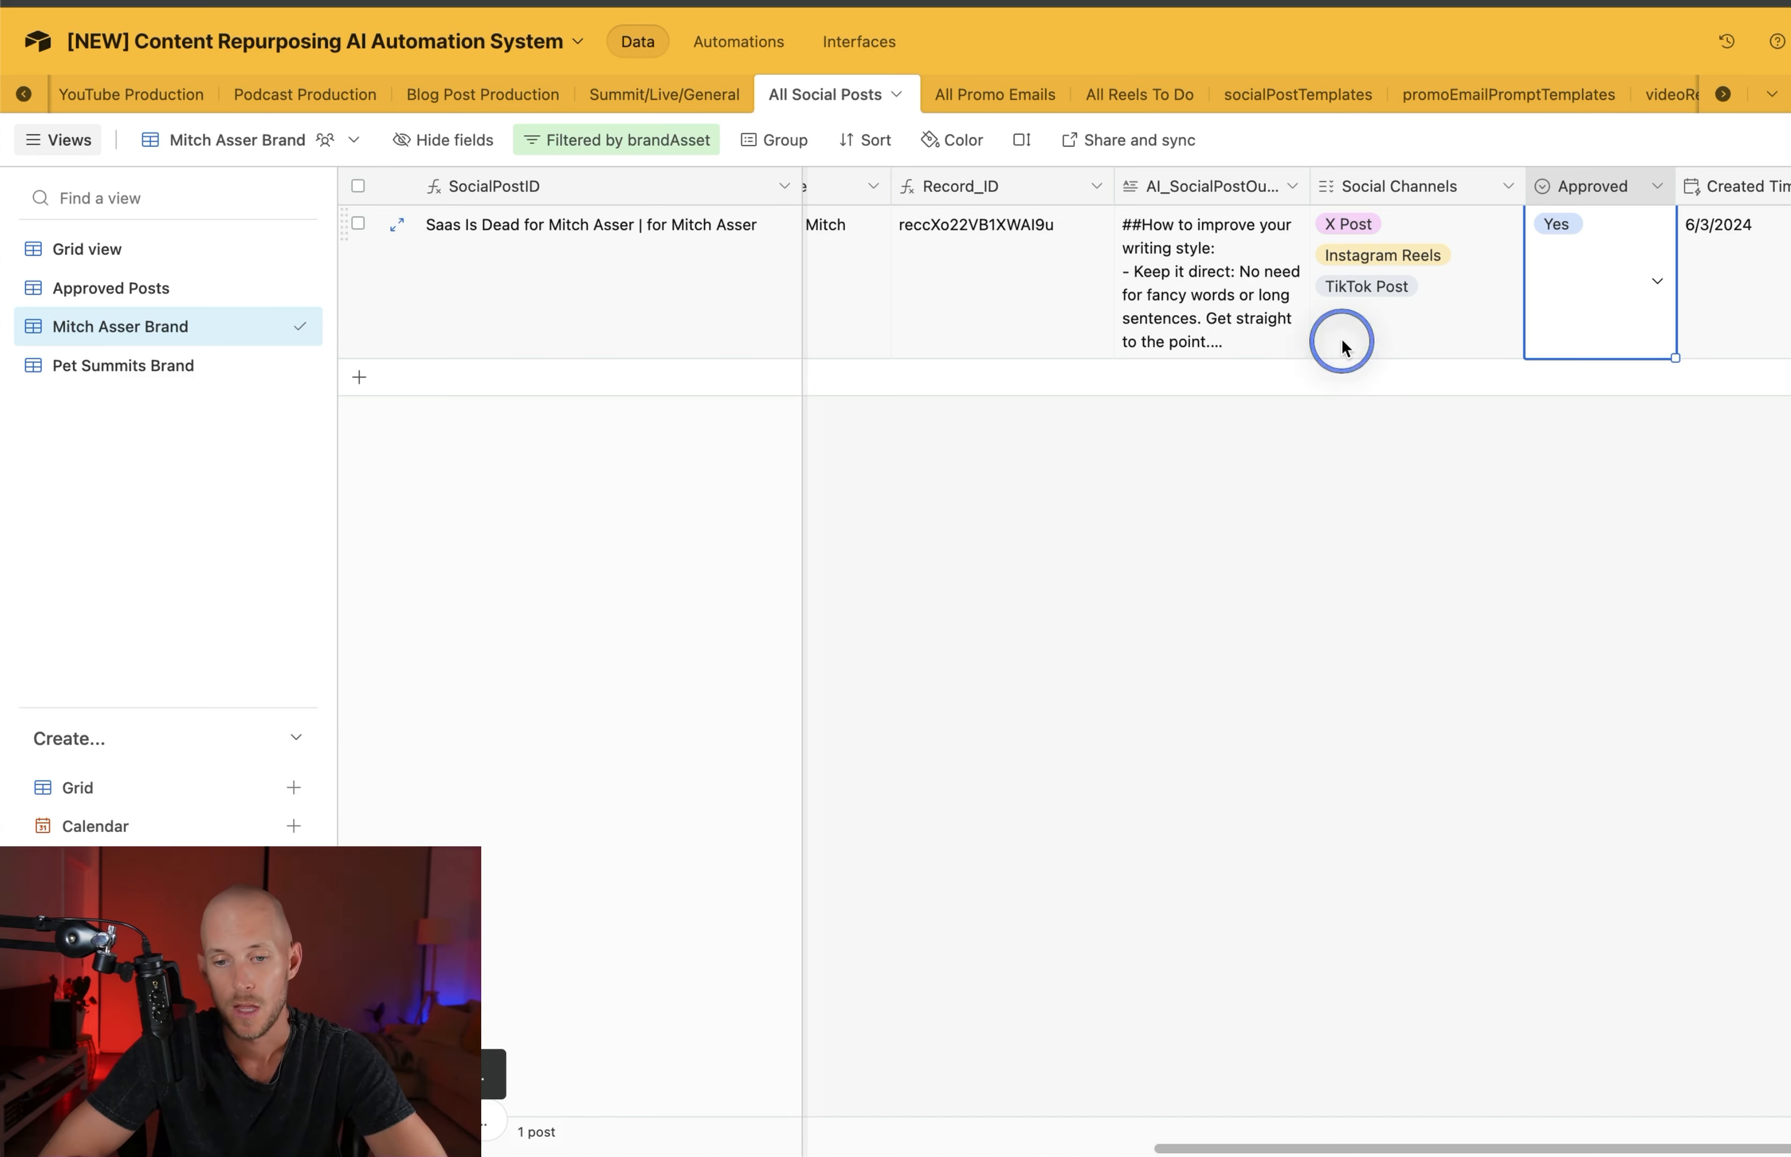
left_click(1000, 316)
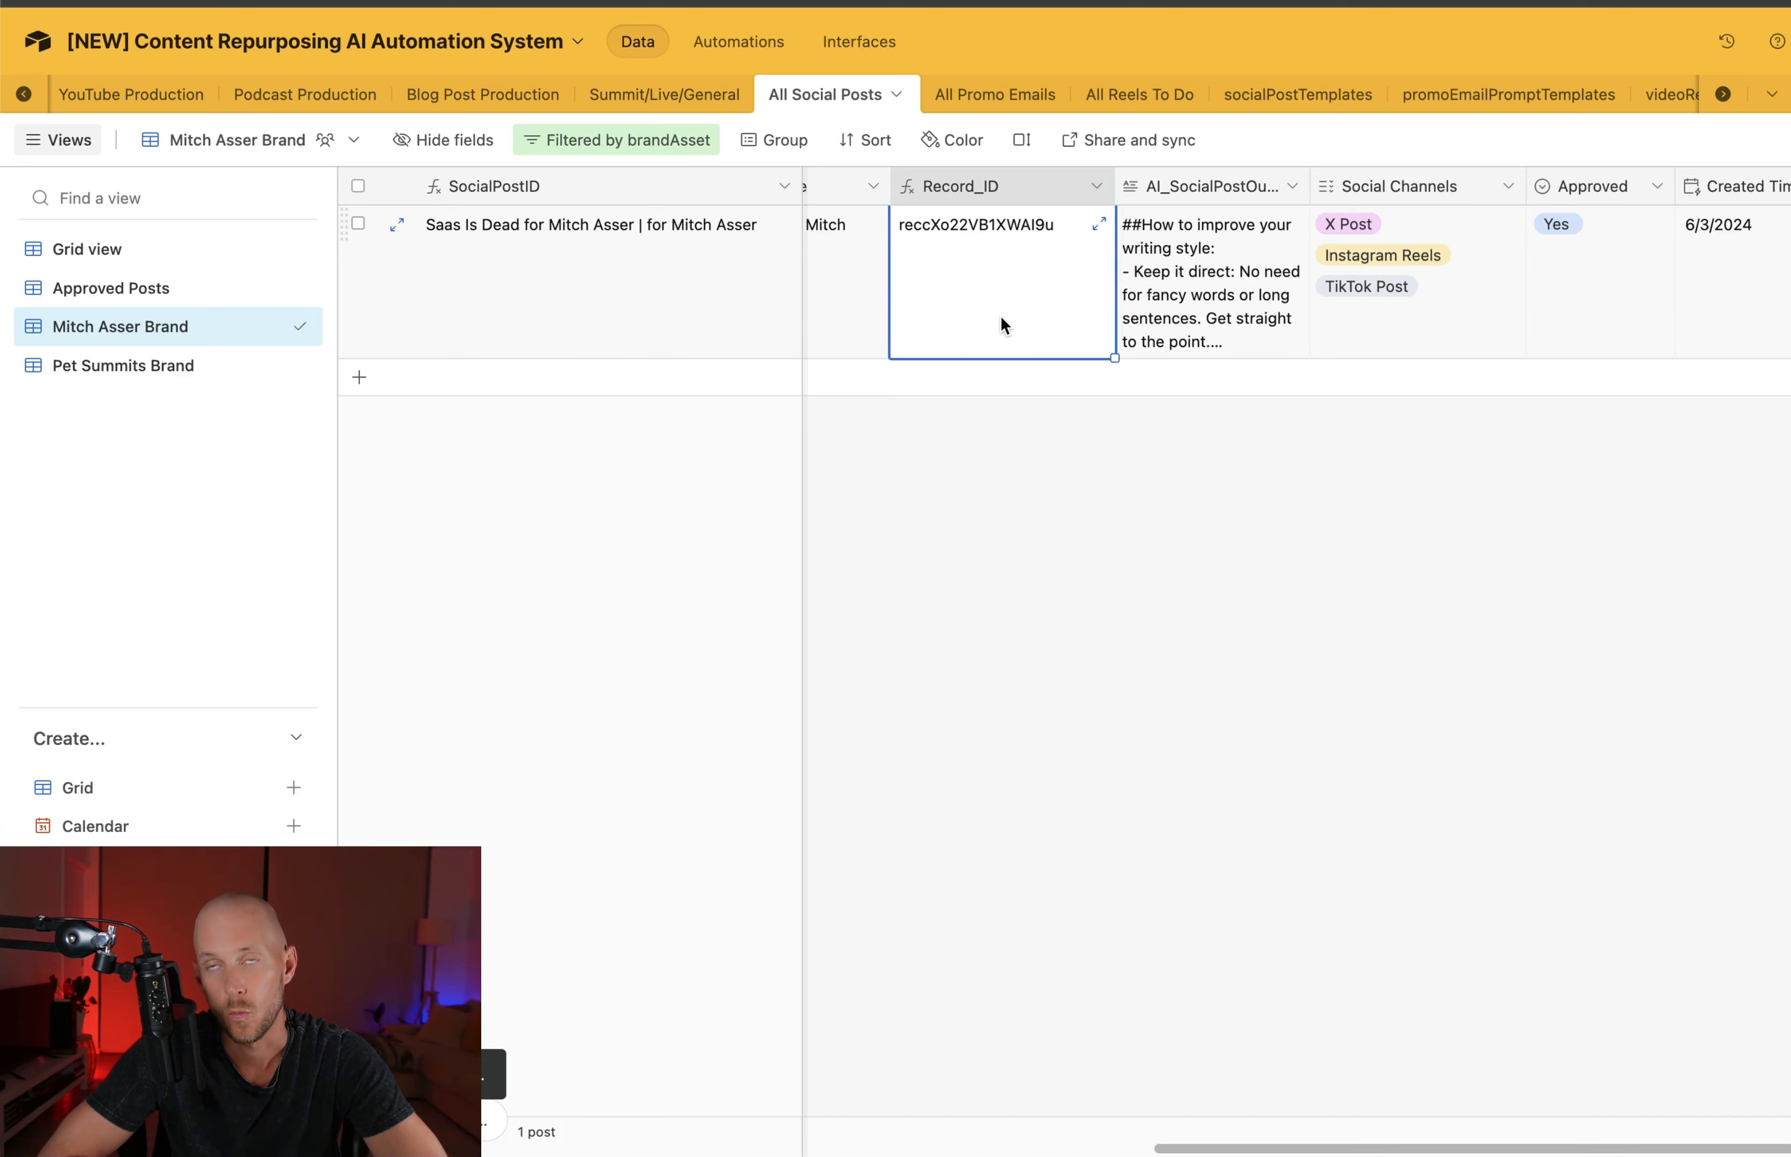
scroll(1000, 316, "left", 10)
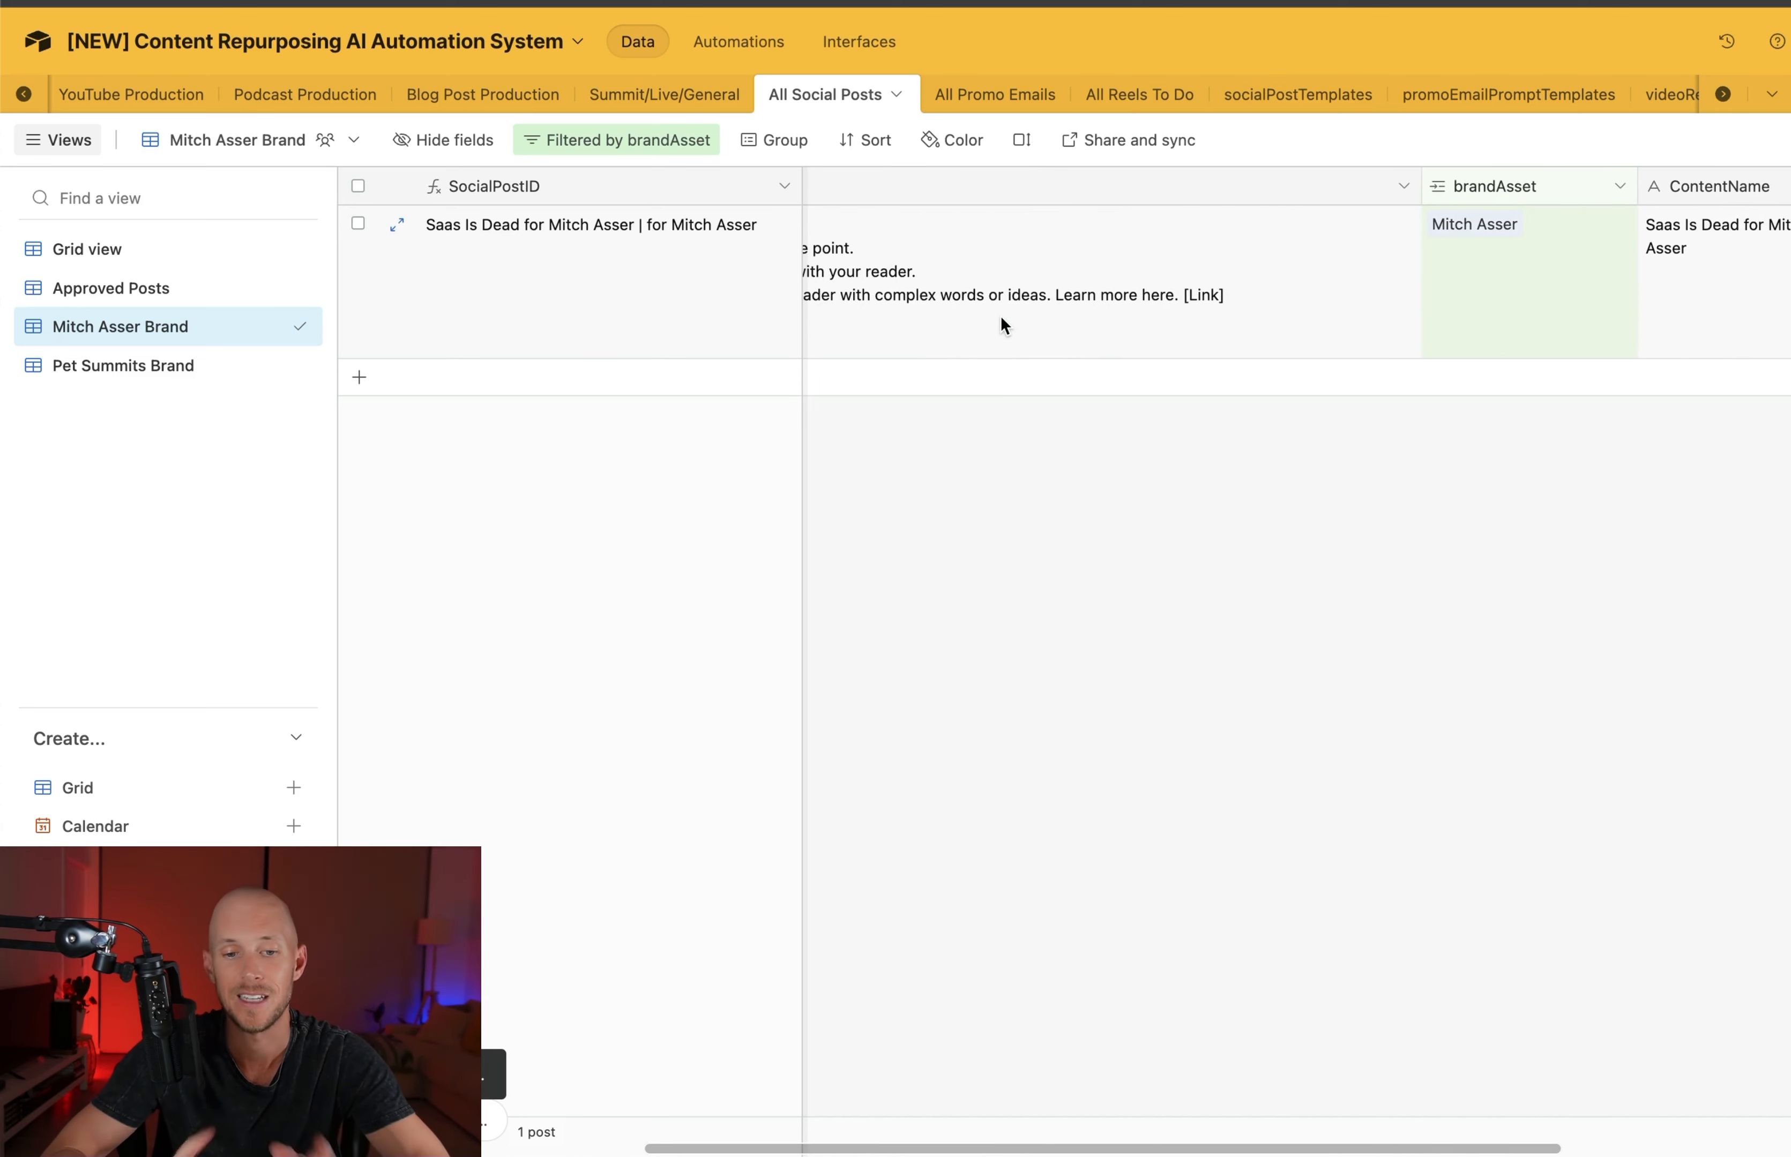